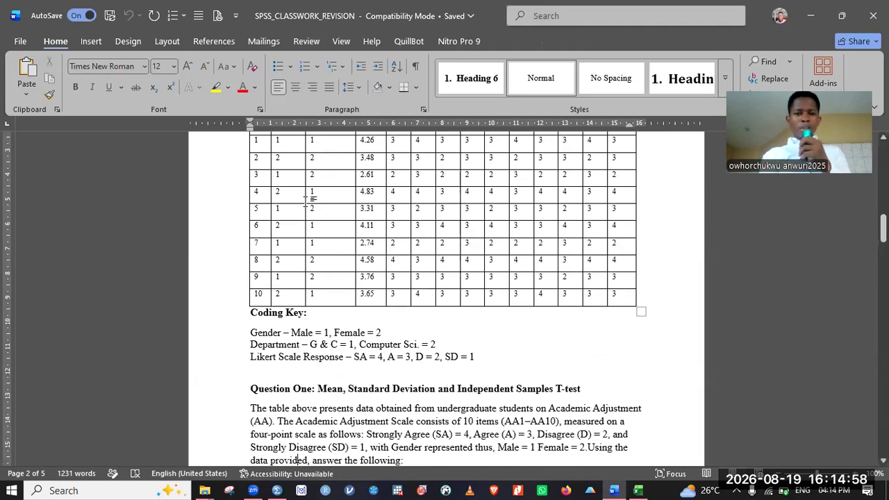
Step: Set the font colour of "Male = 1," to red in the Gender line of the Coding Key below the dataset table
{"action": "left_click", "coordinate": [379, 357]}
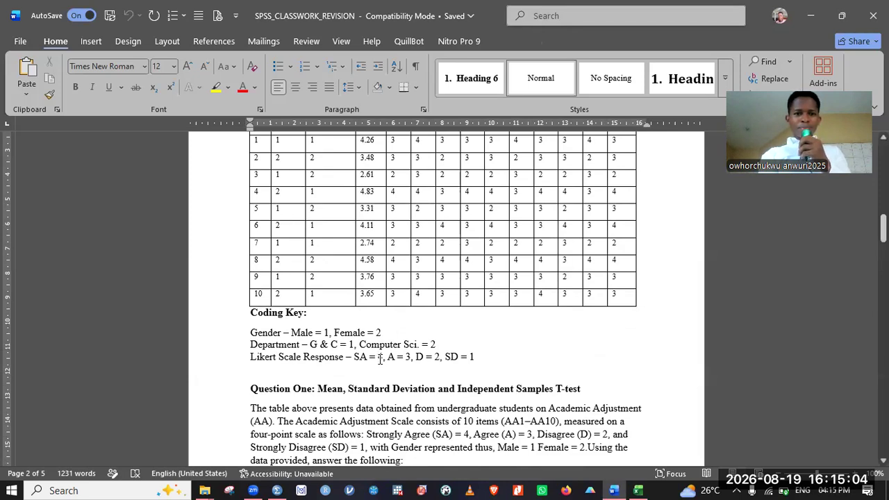
{"action": "key", "text": "Page_Up"}
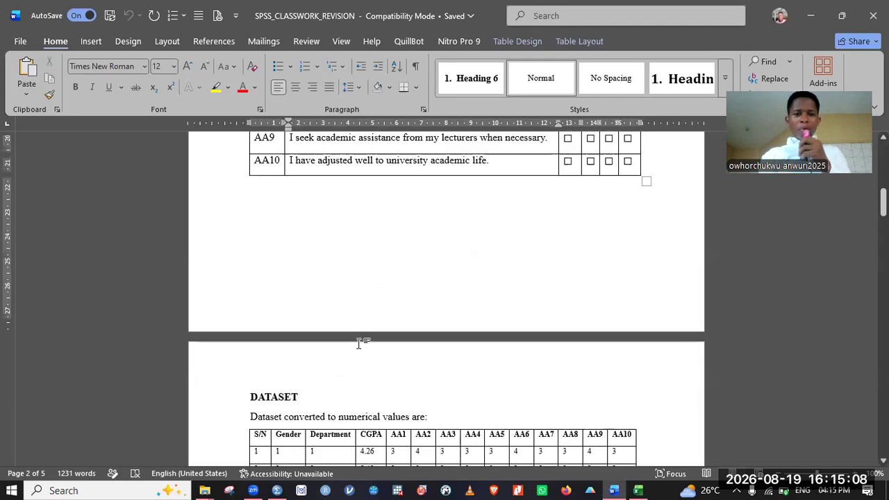
{"action": "scroll", "coordinate": [359, 343], "scroll_direction": "down", "scroll_amount": 3}
{"action": "scroll", "coordinate": [359, 343], "scroll_direction": "down", "scroll_amount": 3}
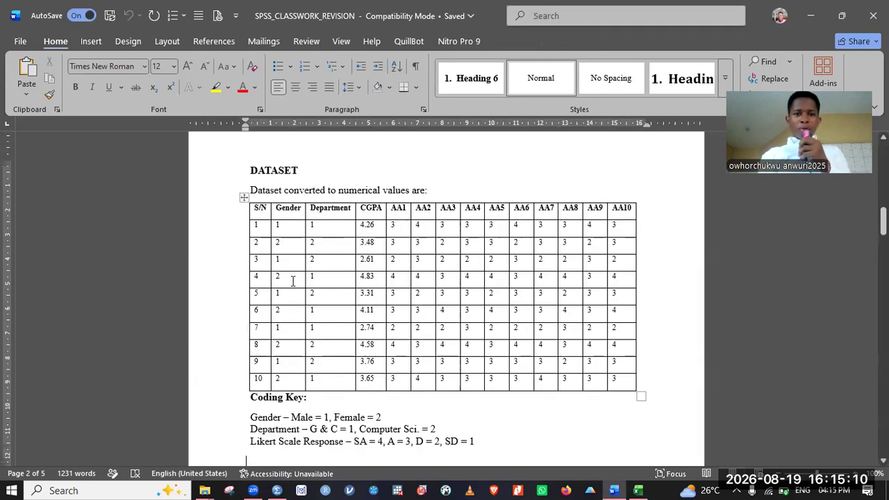
{"action": "left_click", "coordinate": [314, 417]}
{"action": "left_click_drag", "start_coordinate": [293, 416], "coordinate": [333, 417]}
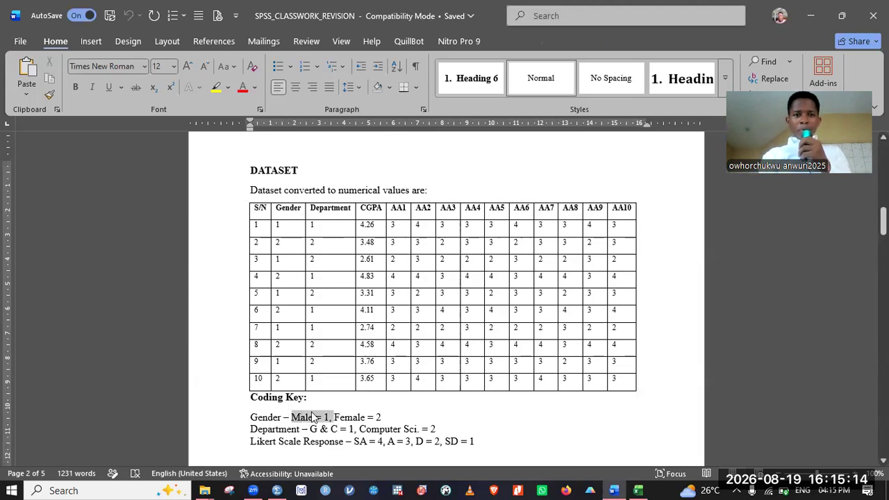
{"action": "left_click", "coordinate": [243, 93]}
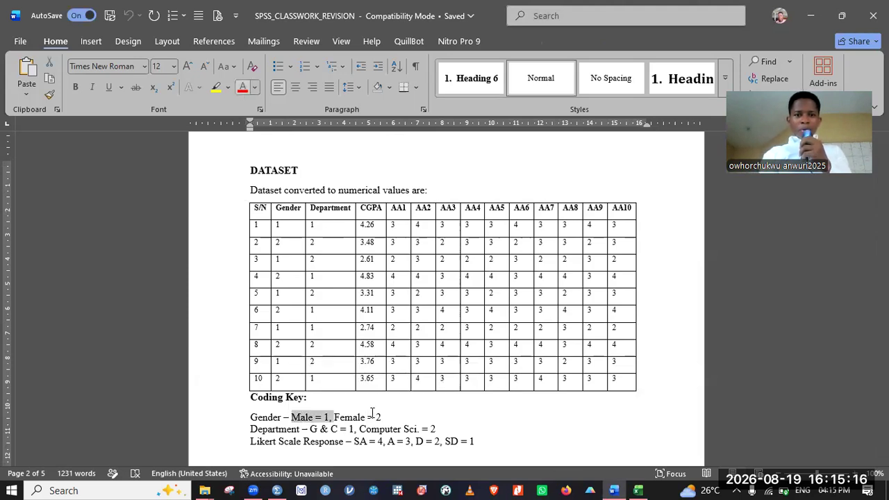
Step: Set the font colour of "Female = 2" to dark blue in the Gender line of the Coding Key
{"action": "left_click_drag", "start_coordinate": [334, 417], "coordinate": [380, 417]}
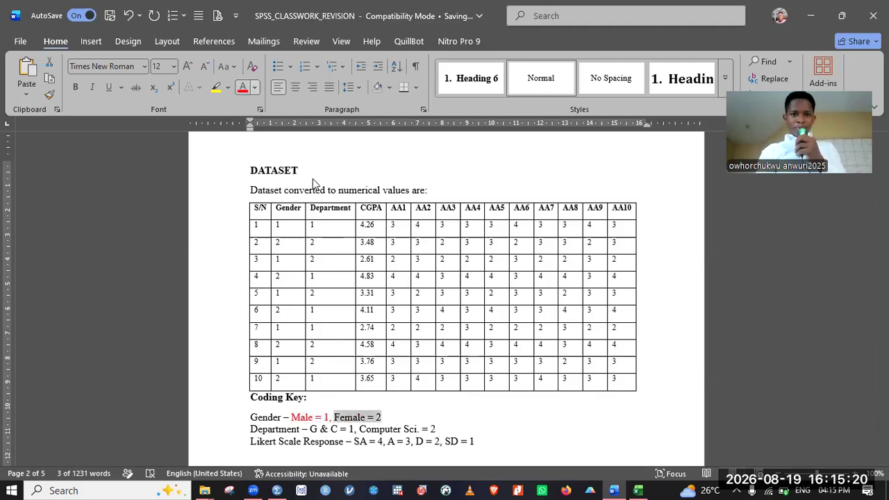
{"action": "left_click", "coordinate": [255, 88]}
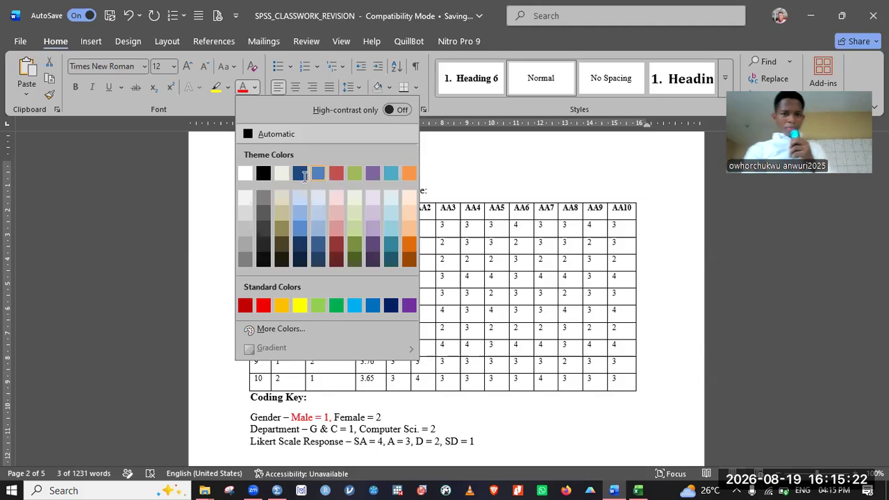
{"action": "left_click", "coordinate": [301, 175]}
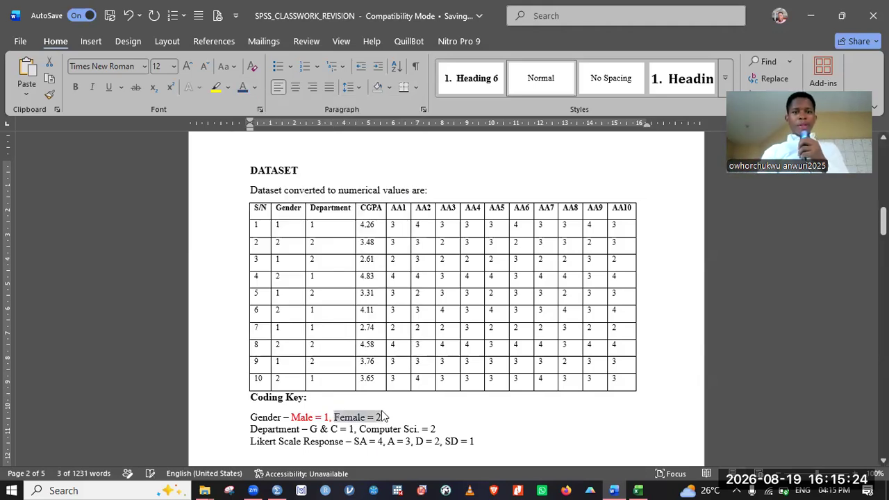
Step: Review the Department column of the dataset table by selecting its codes for rows 1 to 10
{"action": "left_click", "coordinate": [328, 209]}
{"action": "left_click_drag", "start_coordinate": [332, 343], "coordinate": [332, 368]}
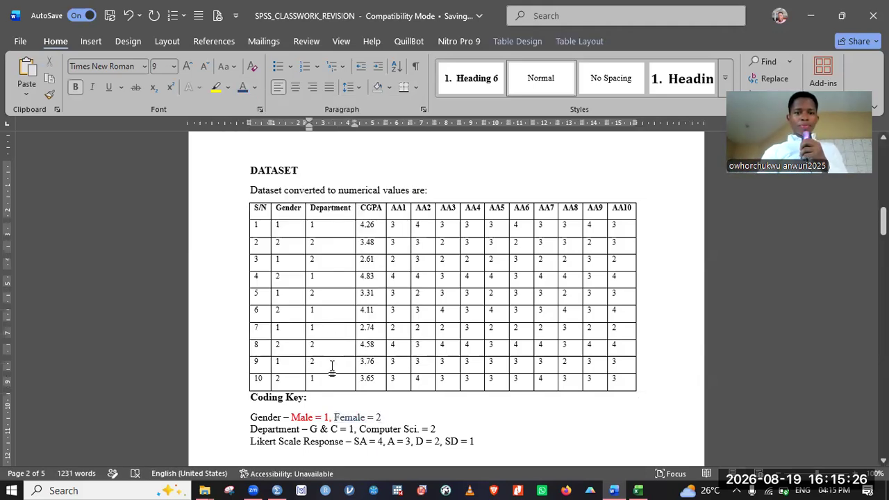
{"action": "left_click", "coordinate": [332, 410]}
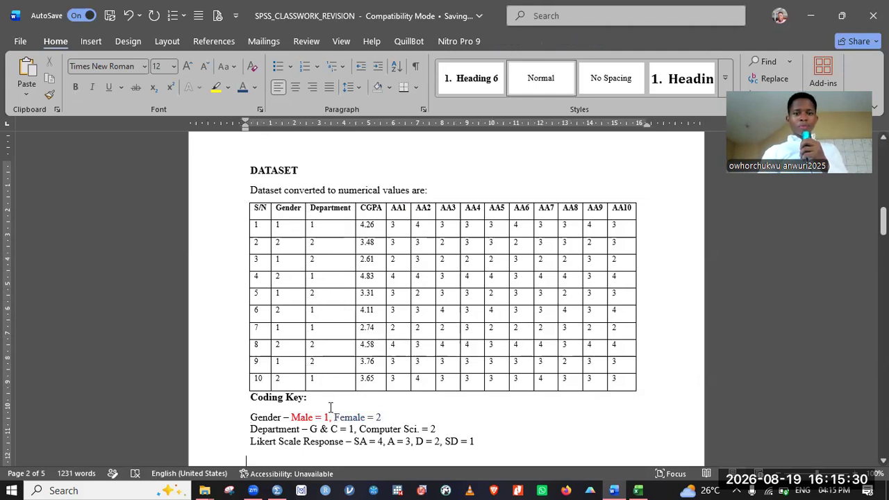
{"action": "scroll", "coordinate": [332, 410], "scroll_direction": "down", "scroll_amount": 1}
{"action": "left_click", "coordinate": [308, 199]}
{"action": "scroll", "coordinate": [308, 199], "scroll_direction": "down", "scroll_amount": 1}
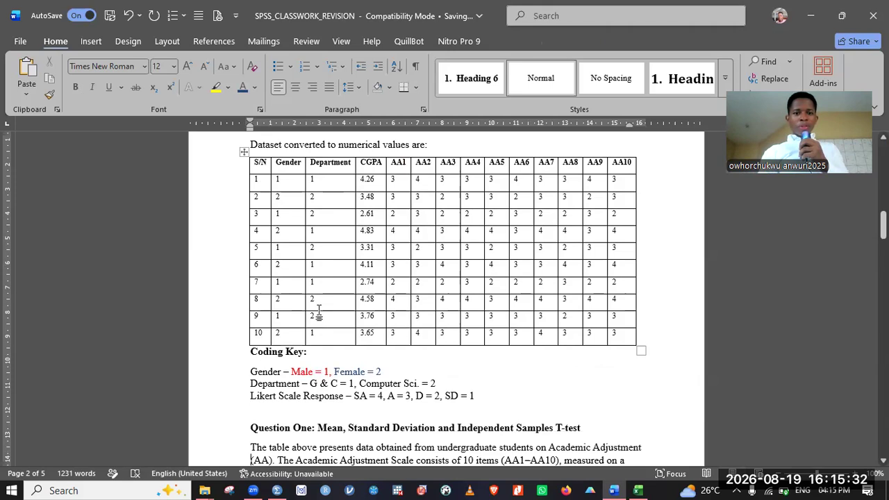
{"action": "left_click", "coordinate": [316, 341], "text": "shift"}
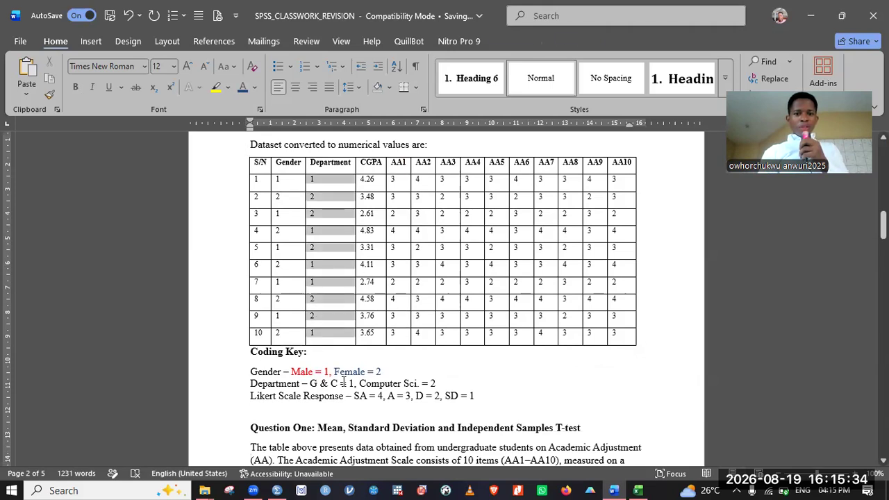
Step: Set the font colour of "G & C" and "Computer Sci. = 2" to red in the Department line of the Coding Key
{"action": "left_click_drag", "start_coordinate": [314, 383], "coordinate": [338, 384]}
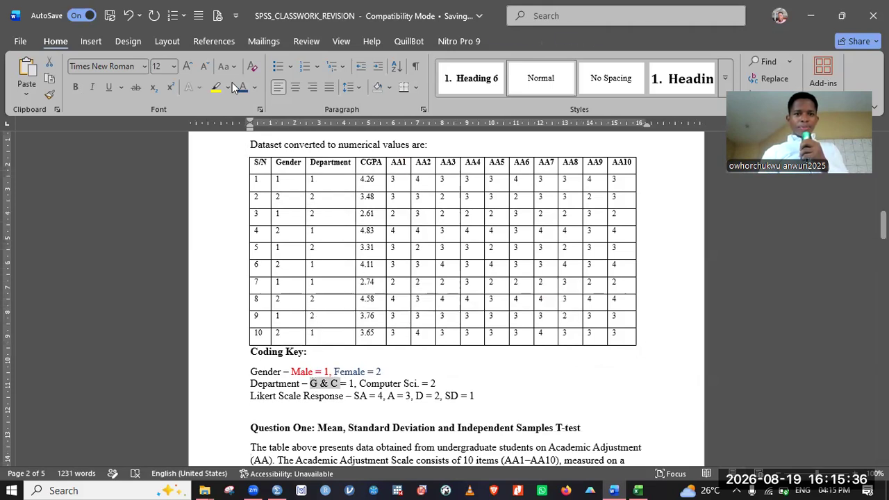
{"action": "left_click", "coordinate": [253, 87]}
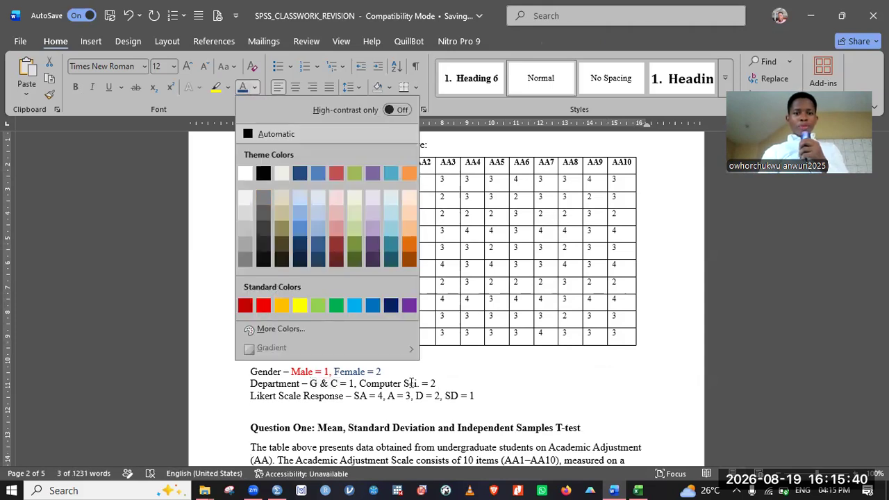
{"action": "left_click", "coordinate": [263, 306]}
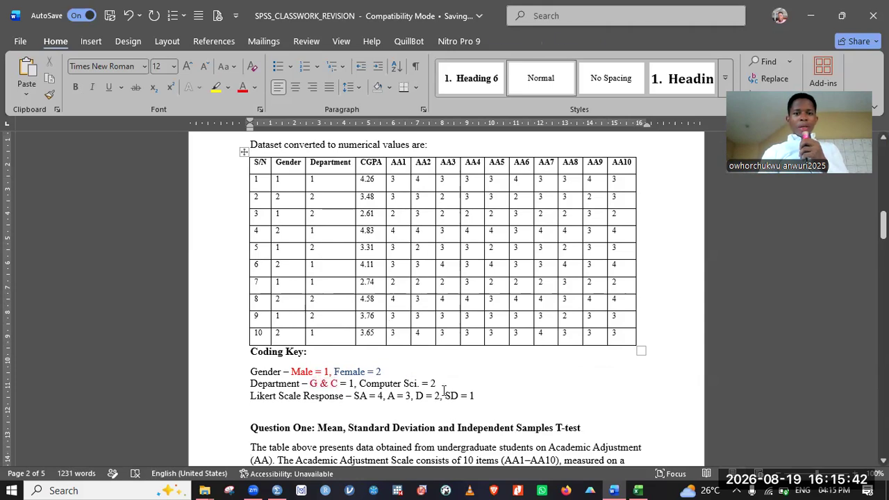
{"action": "left_click", "coordinate": [437, 382]}
{"action": "left_click_drag", "start_coordinate": [368, 386], "coordinate": [357, 384]}
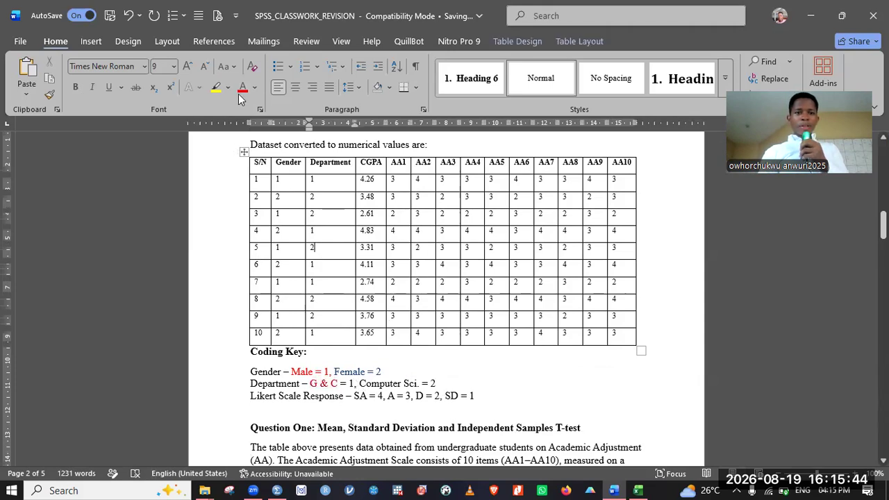
{"action": "key", "text": "ctrl+y"}
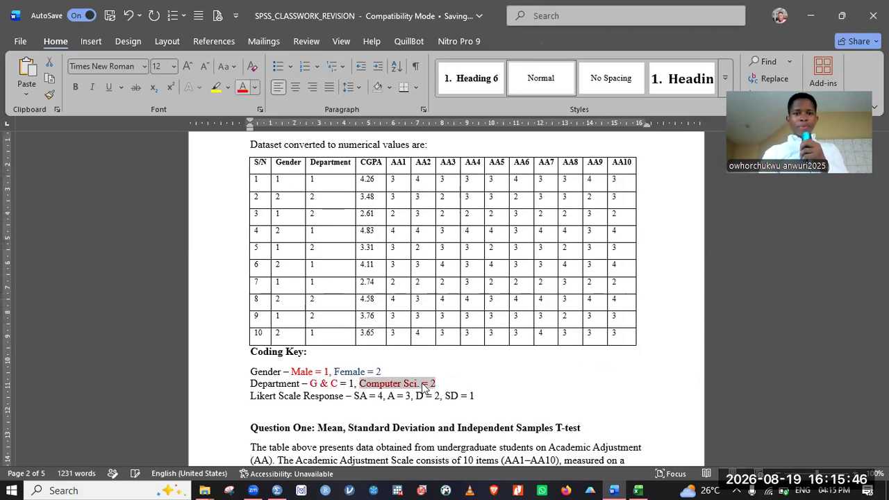
Step: Examine the CGPA values for rows 1 to 10 and the AA item columns in the dataset table
{"action": "left_click", "coordinate": [370, 165]}
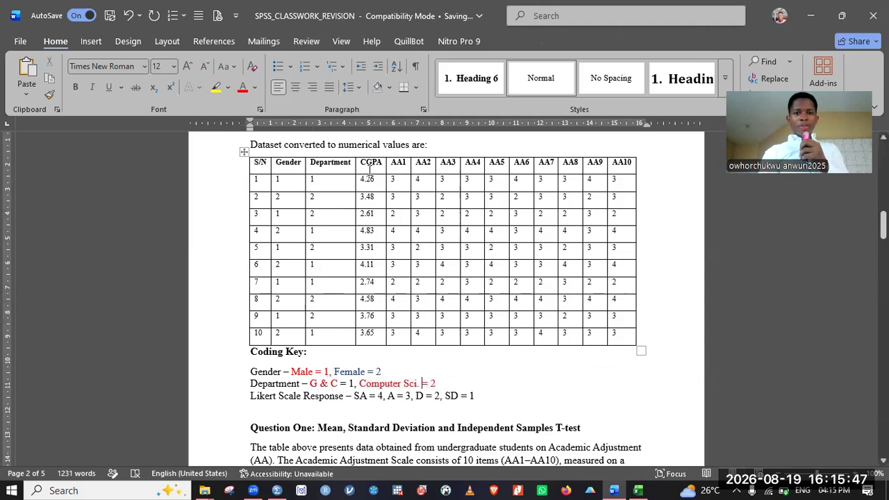
{"action": "left_click", "coordinate": [398, 239]}
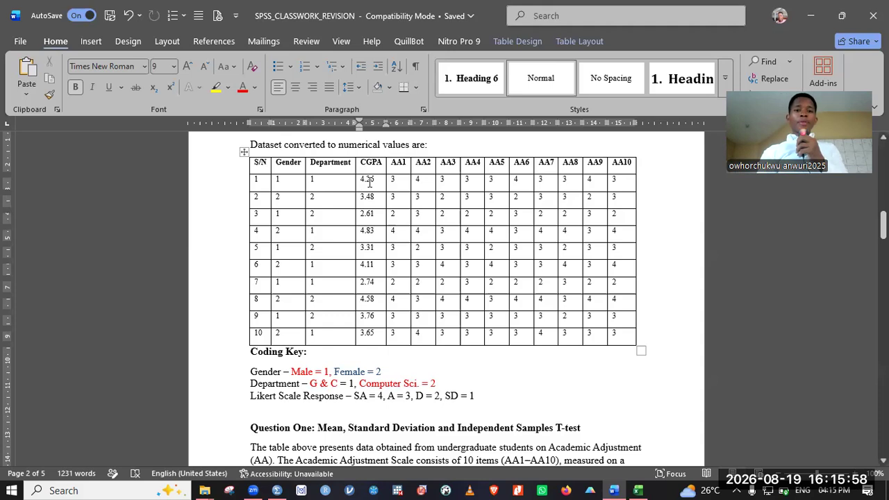
{"action": "left_click_drag", "start_coordinate": [366, 179], "coordinate": [372, 336]}
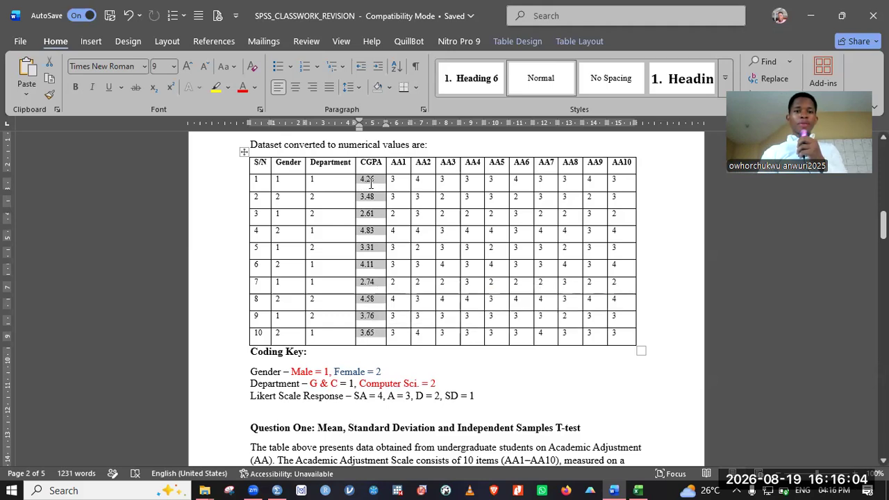
{"action": "left_click", "coordinate": [405, 164]}
{"action": "key", "text": "Up"}
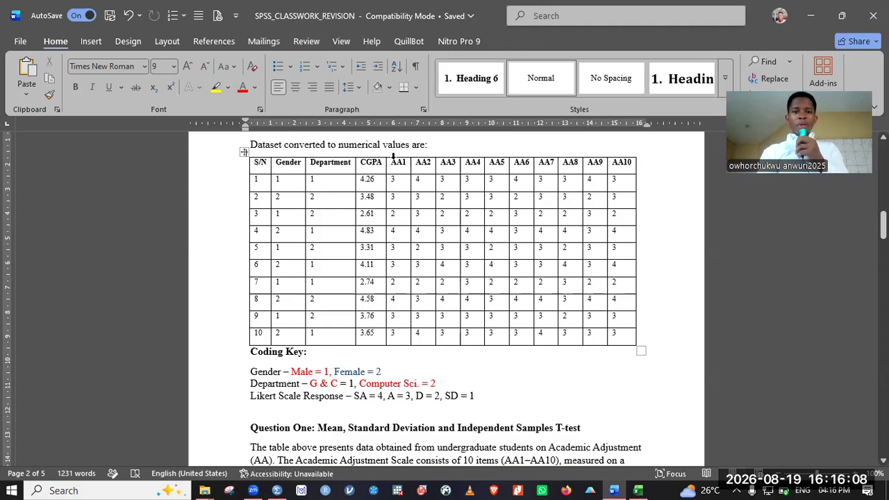
{"action": "left_click", "coordinate": [397, 165]}
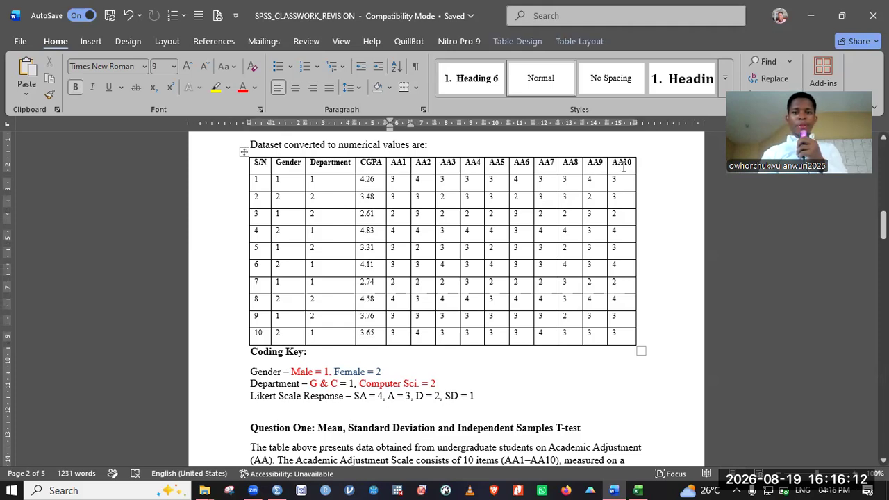
{"action": "left_click", "coordinate": [416, 179]}
{"action": "key", "text": "Up"}
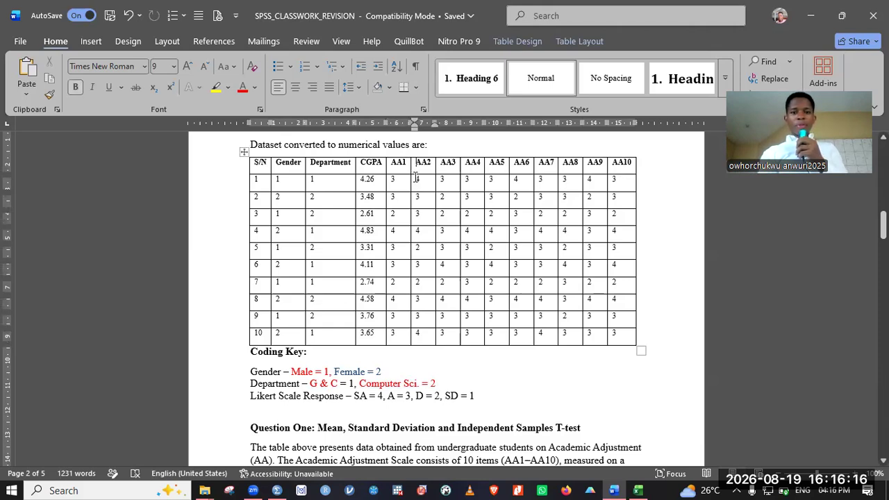
Step: Examine the questionnaire table's statements AA1 to AA10 and its SA, A, D and SD response columns
{"action": "key", "text": "Page_Up"}
{"action": "key", "text": "Page_Up"}
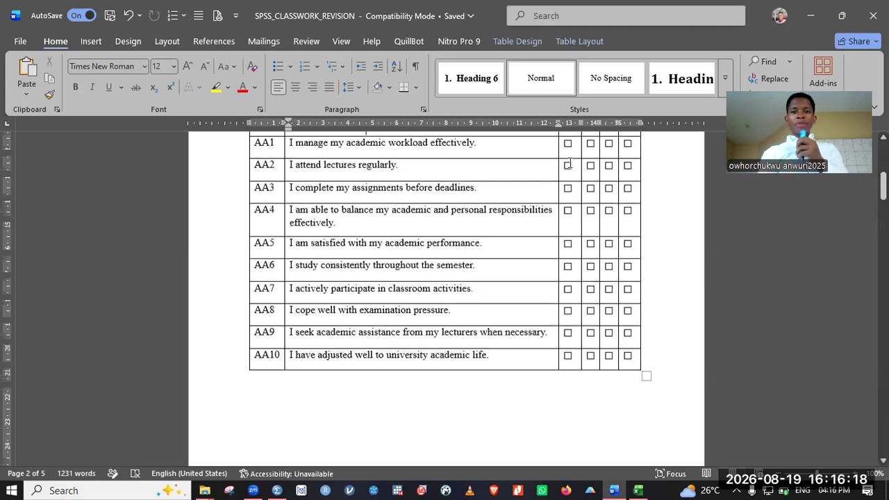
{"action": "key", "text": "Page_Up"}
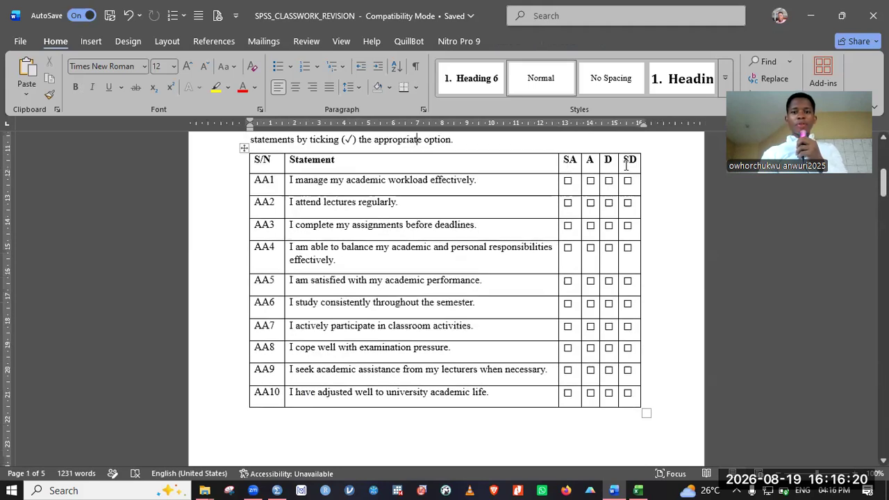
{"action": "left_click", "coordinate": [573, 162]}
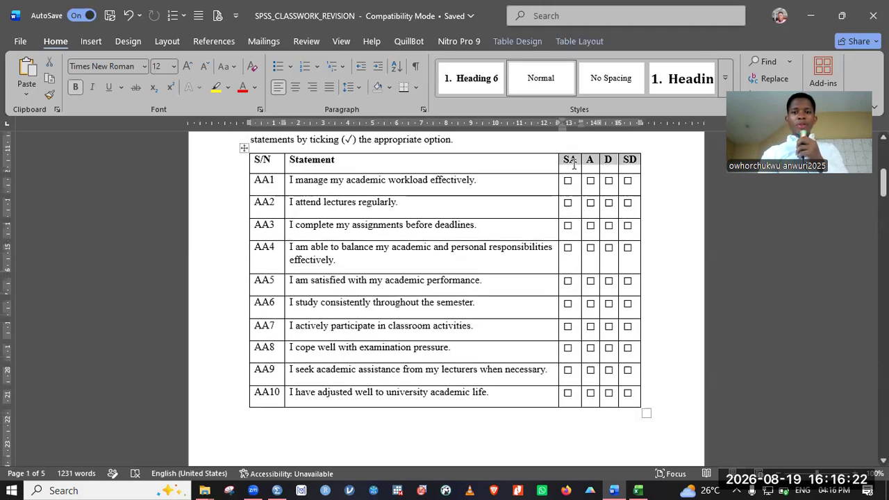
{"action": "left_click", "coordinate": [594, 160]}
{"action": "left_click", "coordinate": [616, 160]}
{"action": "left_click", "coordinate": [628, 161]}
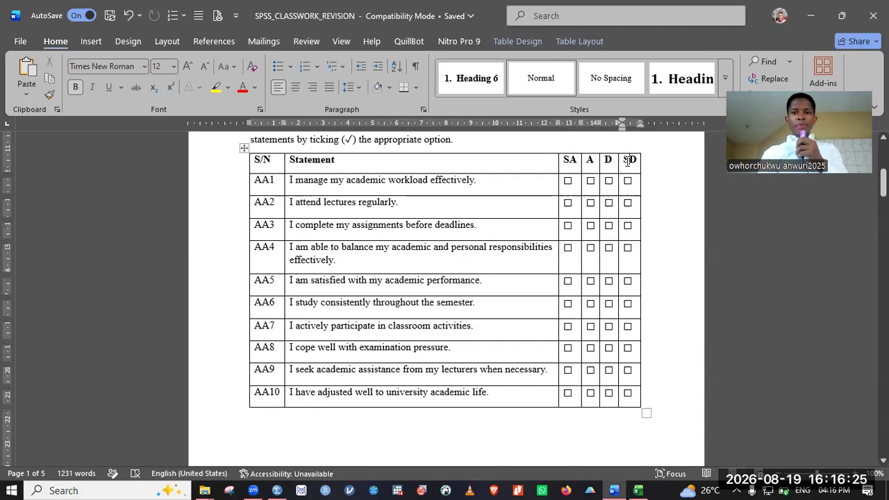
{"action": "left_click", "coordinate": [573, 164]}
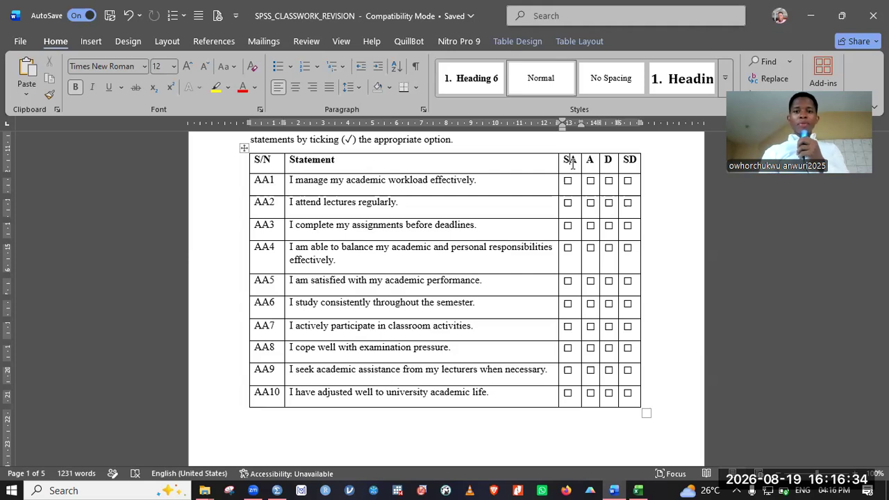
{"action": "left_click", "coordinate": [590, 162]}
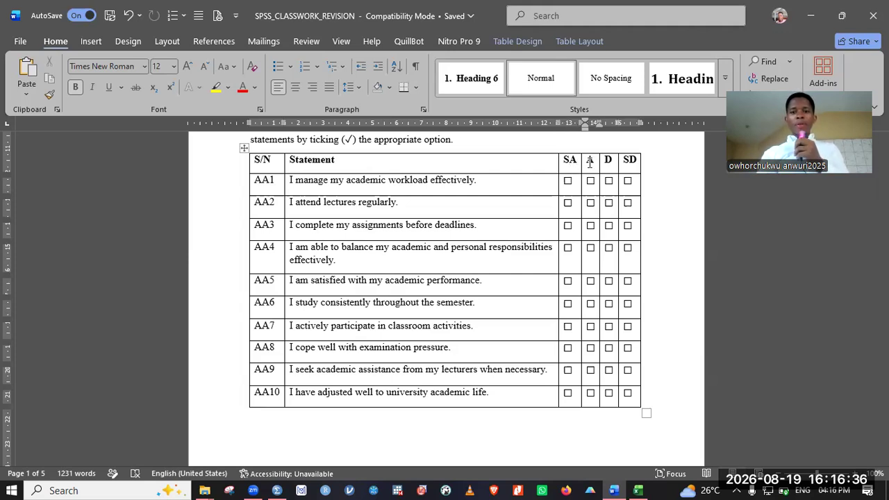
{"action": "left_click", "coordinate": [608, 160]}
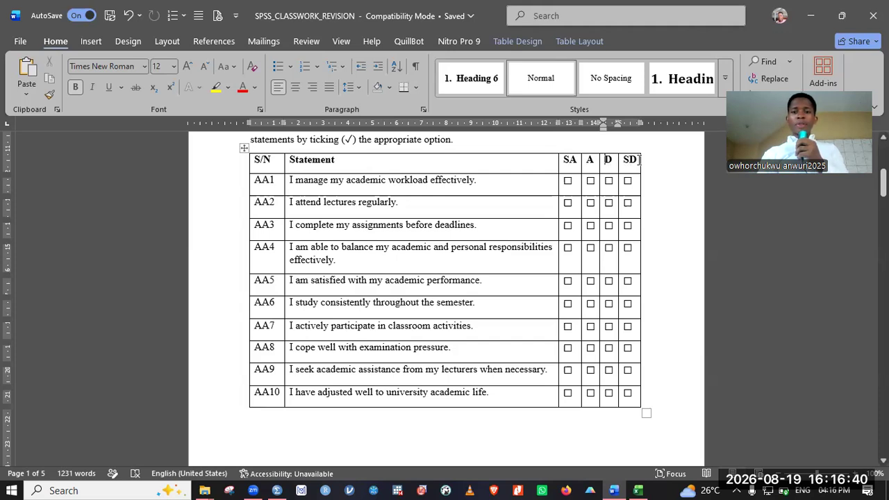
{"action": "key", "text": "Tab"}
{"action": "left_click", "coordinate": [515, 160]}
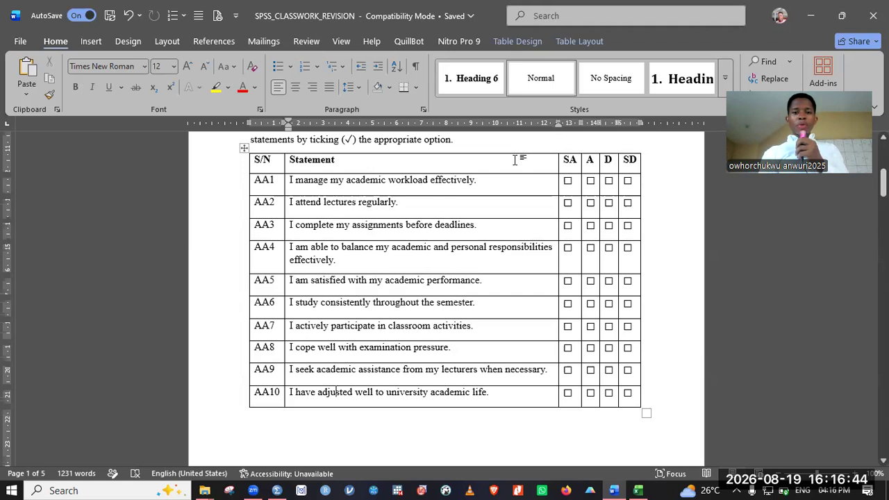
Step: Return to the dataset table and review the coded responses under the AA item columns, starting from AA1
{"action": "scroll", "coordinate": [515, 160], "scroll_direction": "down", "scroll_amount": 8}
{"action": "scroll", "coordinate": [515, 159], "scroll_direction": "down", "scroll_amount": 3}
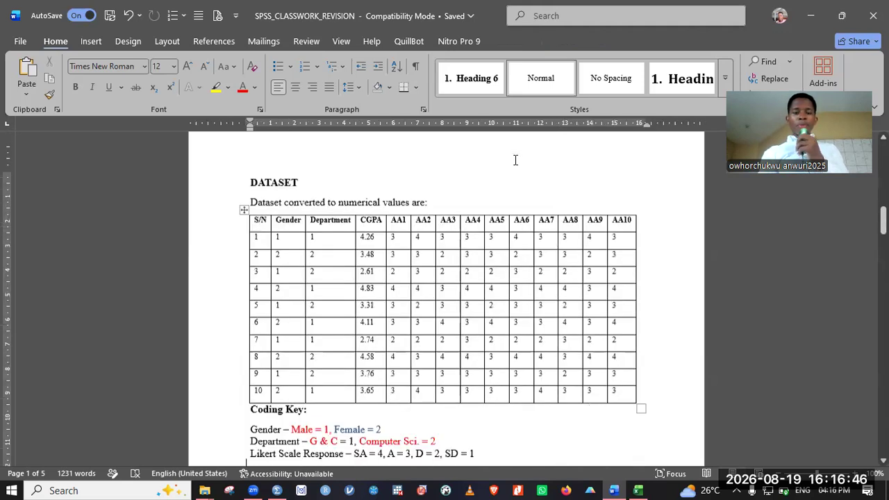
{"action": "scroll", "coordinate": [516, 160], "scroll_direction": "down", "scroll_amount": 1}
{"action": "left_click_drag", "start_coordinate": [484, 219], "coordinate": [606, 349]}
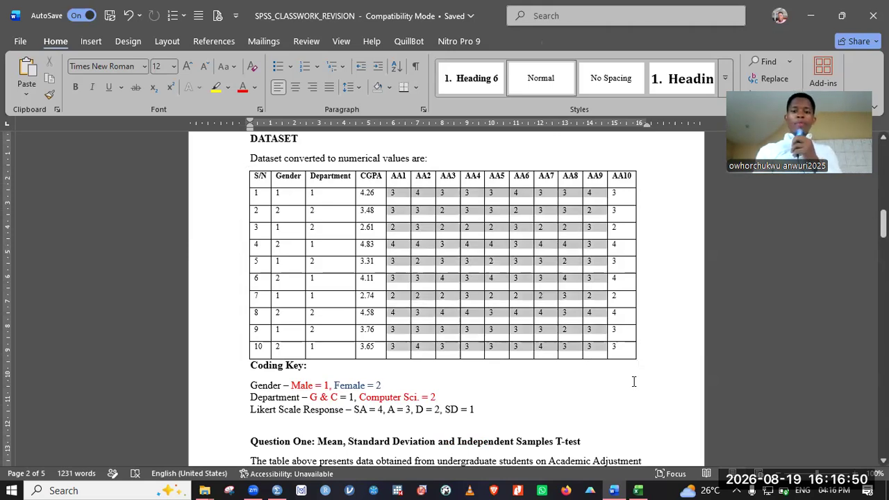
{"action": "left_click_drag", "start_coordinate": [634, 381], "coordinate": [633, 381]}
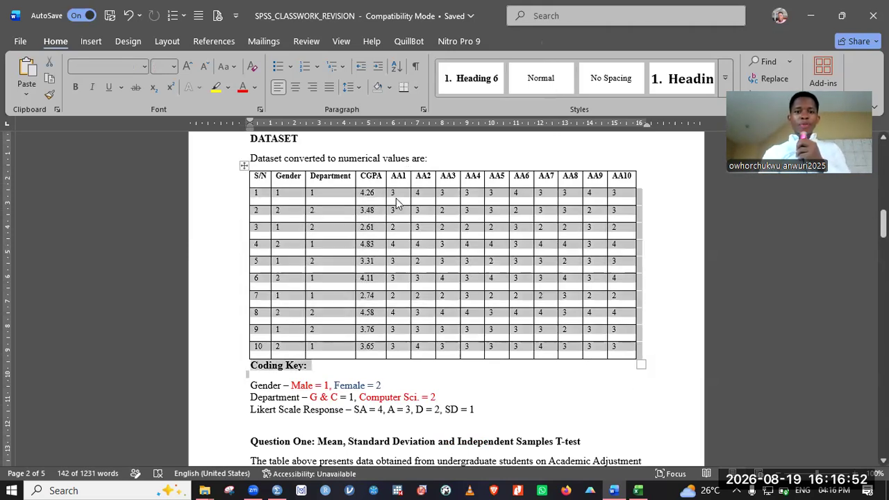
{"action": "left_click", "coordinate": [398, 195]}
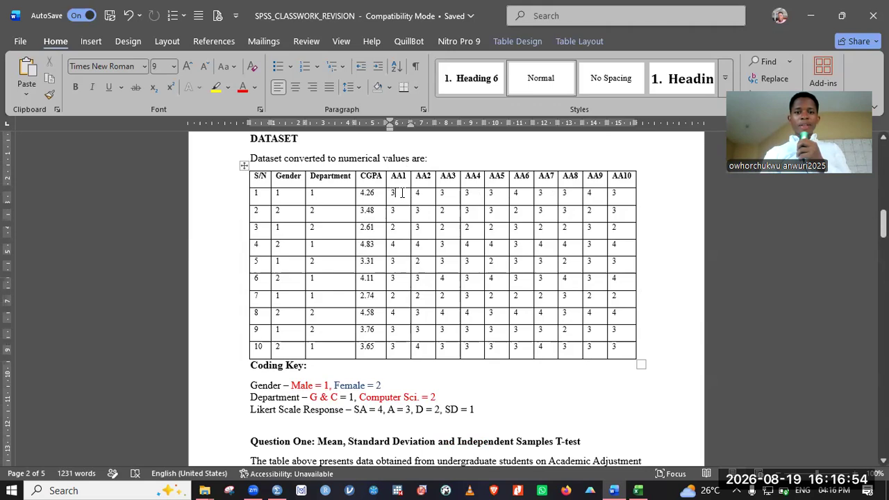
Step: Review row 1's coded responses under AA1 and AA2 in the dataset table against the Coding Key
{"action": "double_click", "coordinate": [402, 193]}
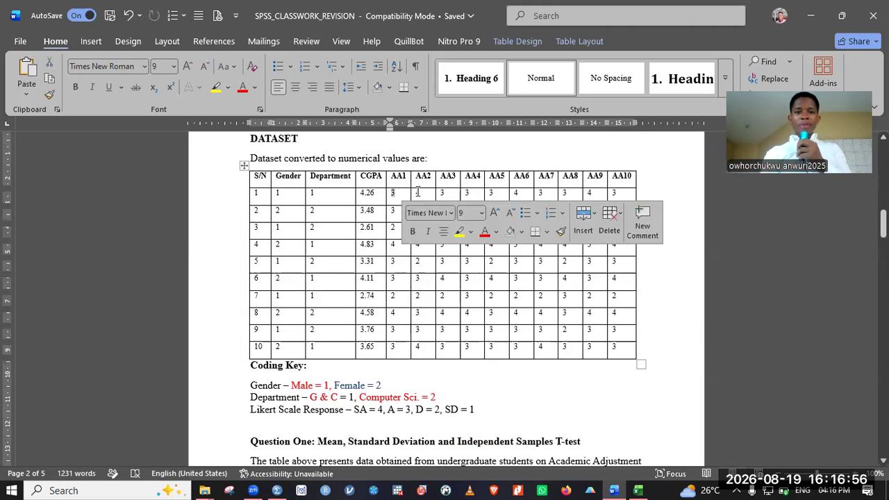
{"action": "double_click", "coordinate": [419, 193]}
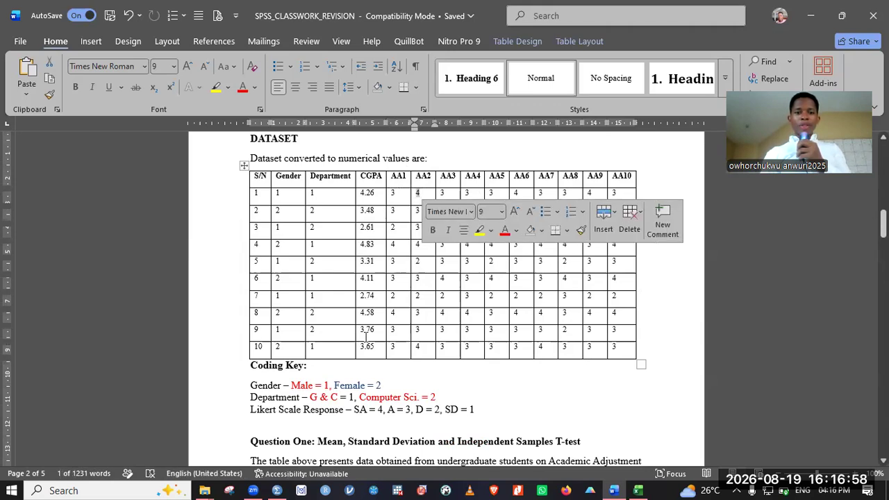
{"action": "left_click", "coordinate": [338, 375]}
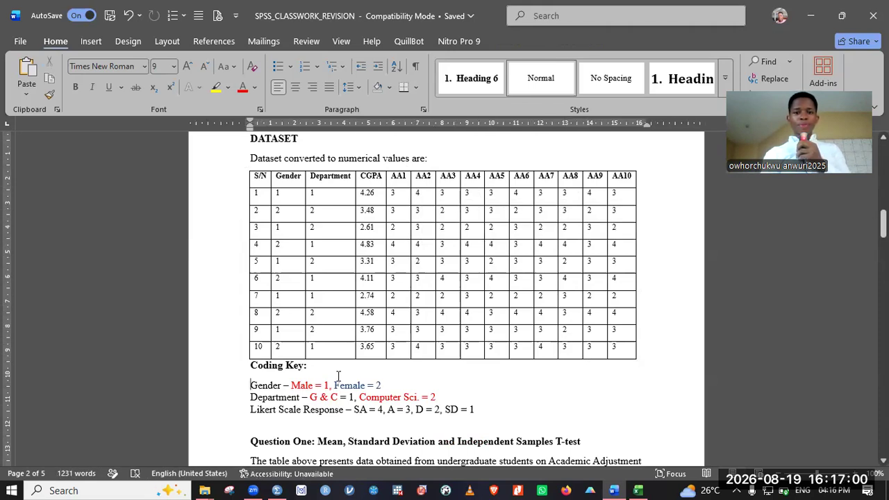
Step: Read through Question One's tasks a to h on Academic Adjustment, then return to the question's heading
{"action": "scroll", "coordinate": [338, 376], "scroll_direction": "down", "scroll_amount": 3}
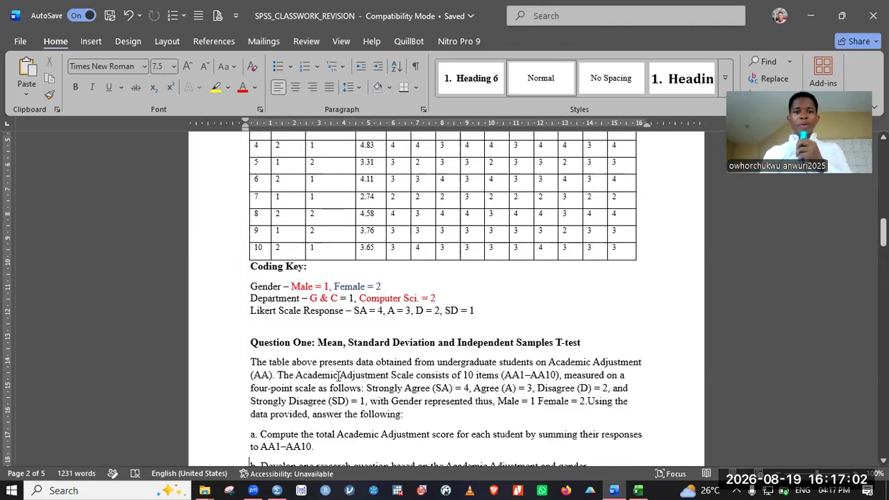
{"action": "scroll", "coordinate": [338, 376], "scroll_direction": "down", "scroll_amount": 2}
{"action": "left_click", "coordinate": [338, 376]}
{"action": "scroll", "coordinate": [339, 375], "scroll_direction": "down", "scroll_amount": 2}
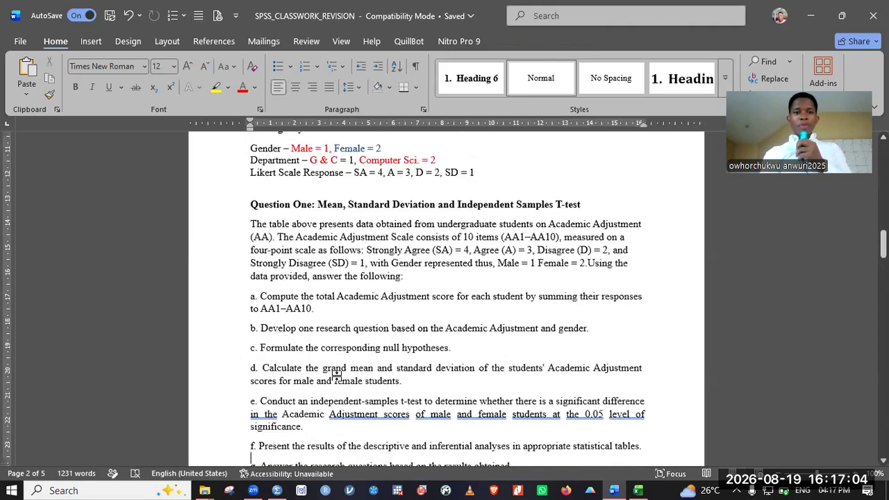
{"action": "scroll", "coordinate": [338, 376], "scroll_direction": "down", "scroll_amount": 6}
{"action": "left_click", "coordinate": [336, 376]}
{"action": "left_click", "coordinate": [336, 376]}
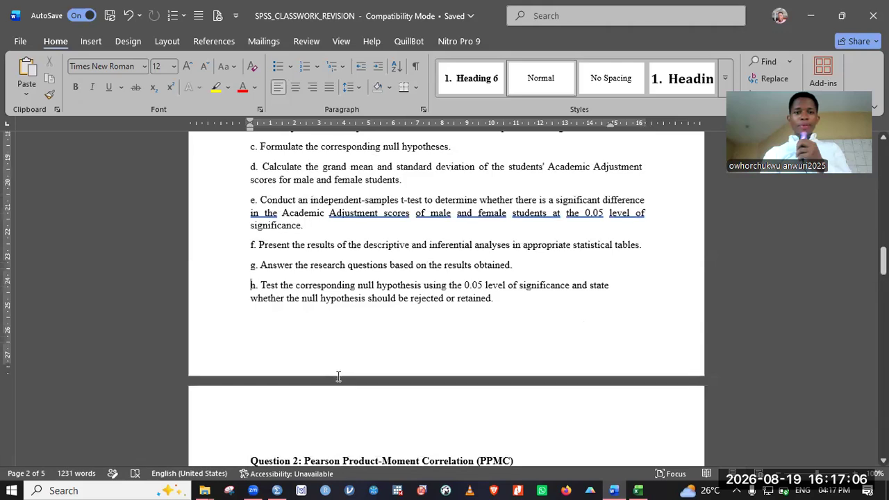
{"action": "key", "text": "Up"}
{"action": "key", "text": "Up"}
{"action": "key", "text": "Up"}
{"action": "key", "text": "Up"}
{"action": "key", "text": "Up"}
{"action": "key", "text": "Up"}
{"action": "key", "text": "Up"}
{"action": "key", "text": "Up"}
{"action": "key", "text": "Up"}
{"action": "key", "text": "Up"}
{"action": "key", "text": "Up"}
{"action": "key", "text": "Up"}
{"action": "key", "text": "Up"}
{"action": "key", "text": "Up"}
{"action": "key", "text": "Up"}
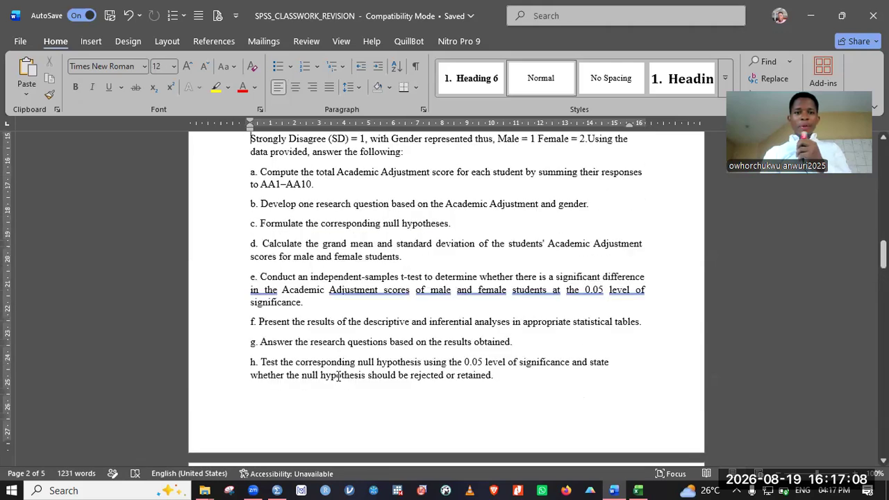
{"action": "key", "text": "Up"}
{"action": "key", "text": "Up"}
{"action": "key", "text": "Up"}
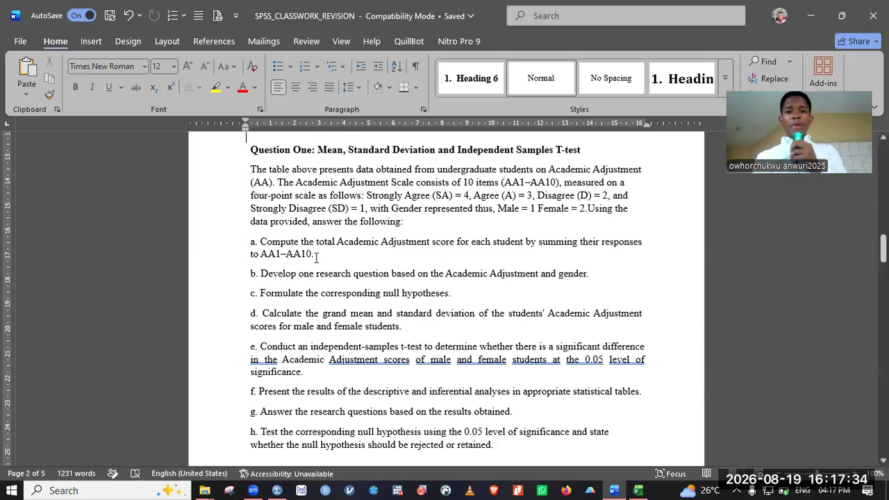
Step: Examine the Question One heading and its introductory paragraph on the Academic Adjustment Scale and gender coding
{"action": "left_click", "coordinate": [486, 149]}
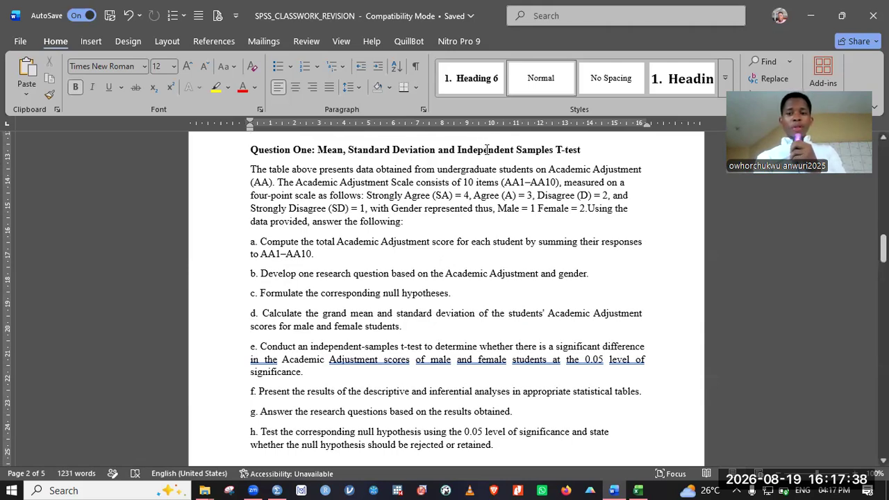
{"action": "left_click", "coordinate": [307, 184]}
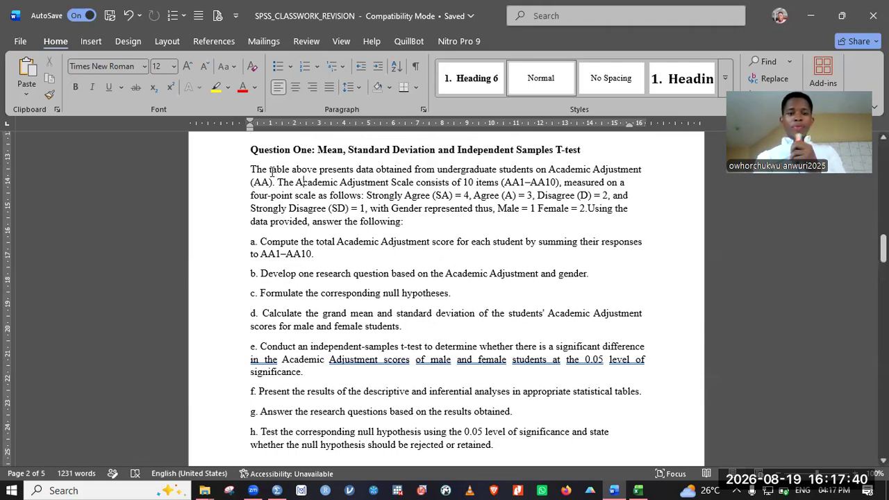
{"action": "left_click_drag", "start_coordinate": [253, 170], "coordinate": [414, 221]}
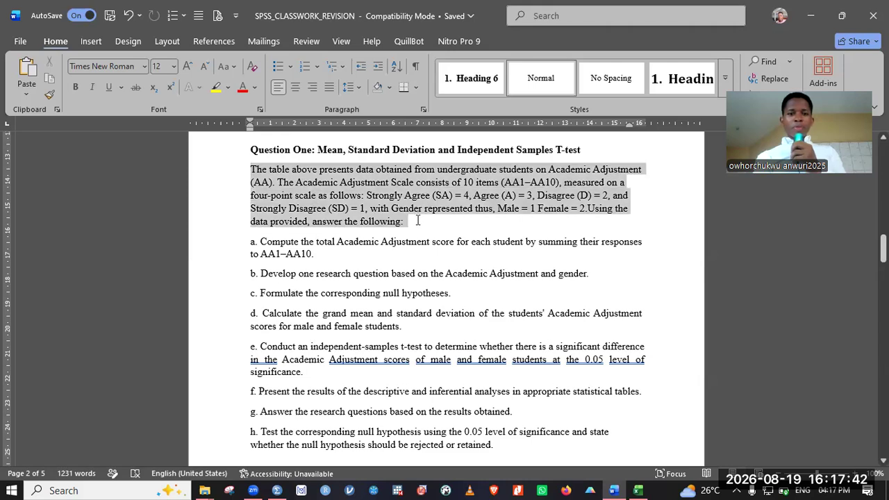
{"action": "left_click", "coordinate": [308, 184]}
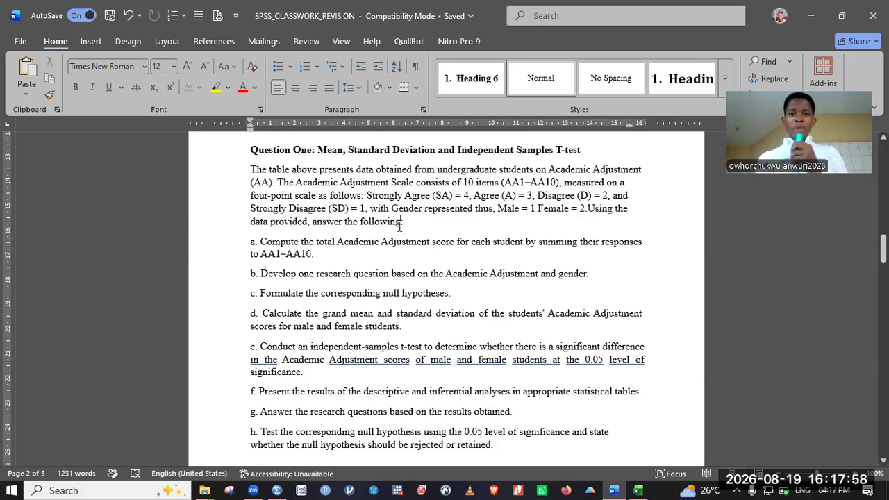
Step: Set the font colour of the dataset table's header cells from Gender through AA10 to red
{"action": "key", "text": "Up"}
{"action": "key", "text": "Up"}
{"action": "key", "text": "Up"}
{"action": "key", "text": "Up"}
{"action": "key", "text": "Up"}
{"action": "key", "text": "Up"}
{"action": "key", "text": "Up"}
{"action": "key", "text": "Up"}
{"action": "key", "text": "Up"}
{"action": "key", "text": "Up"}
{"action": "key", "text": "Up"}
{"action": "key", "text": "Up"}
{"action": "key", "text": "Up"}
{"action": "key", "text": "Up"}
{"action": "key", "text": "Up"}
{"action": "key", "text": "Up"}
{"action": "key", "text": "Up"}
{"action": "key", "text": "Up"}
{"action": "key", "text": "Up"}
{"action": "key", "text": "Up"}
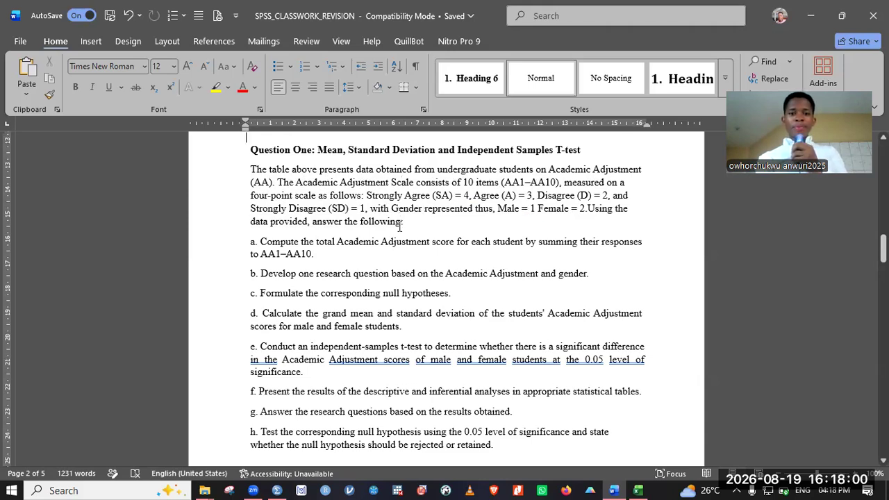
{"action": "key", "text": "Down"}
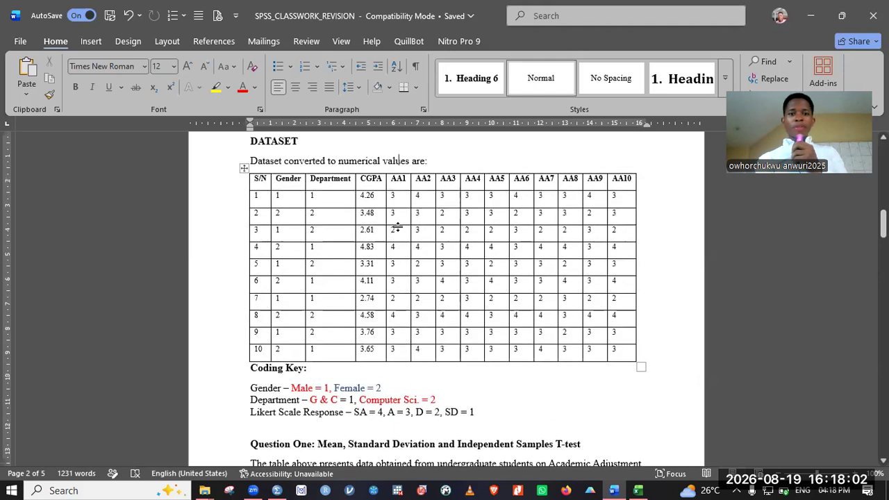
{"action": "key", "text": "Down"}
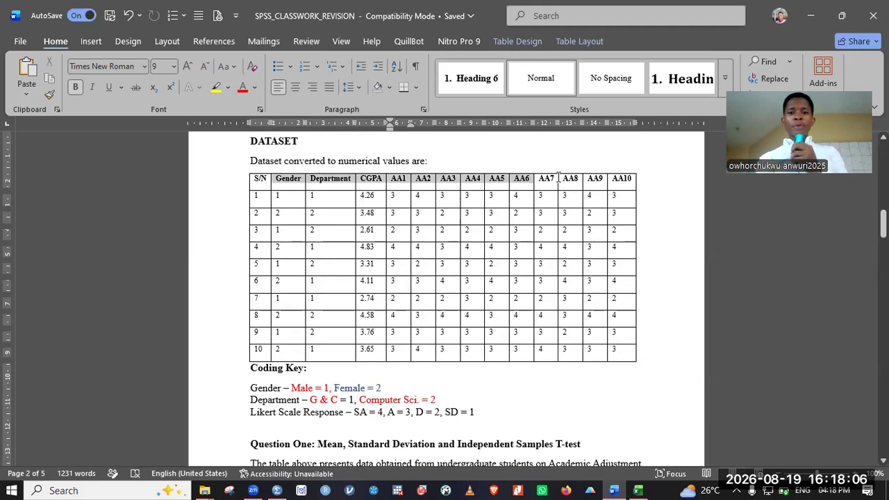
{"action": "left_click_drag", "start_coordinate": [608, 177], "coordinate": [632, 182]}
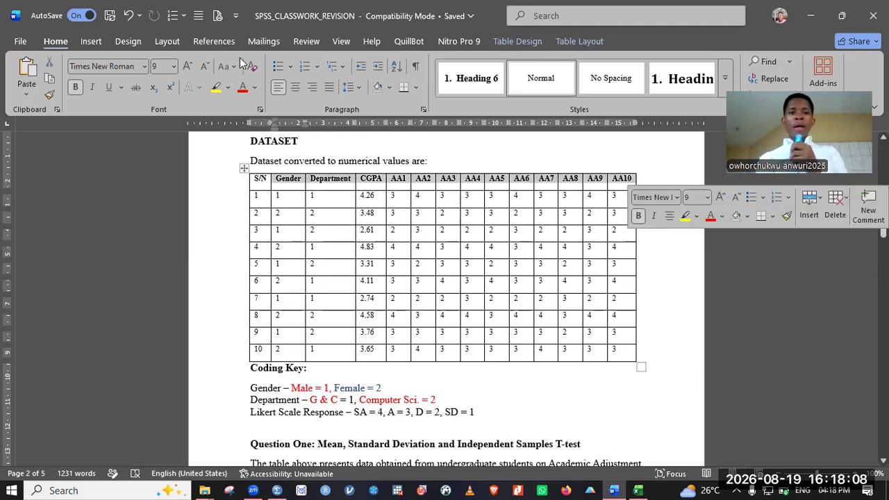
{"action": "left_click", "coordinate": [242, 89]}
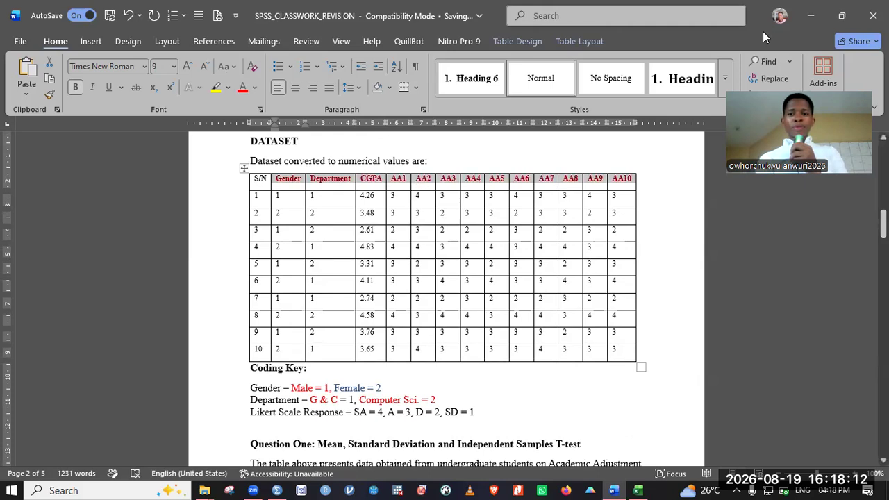
Step: Restore the document window to half size beside the SPSS Statistics Data Editor and show the editor's Variable View
{"action": "left_click", "coordinate": [842, 16]}
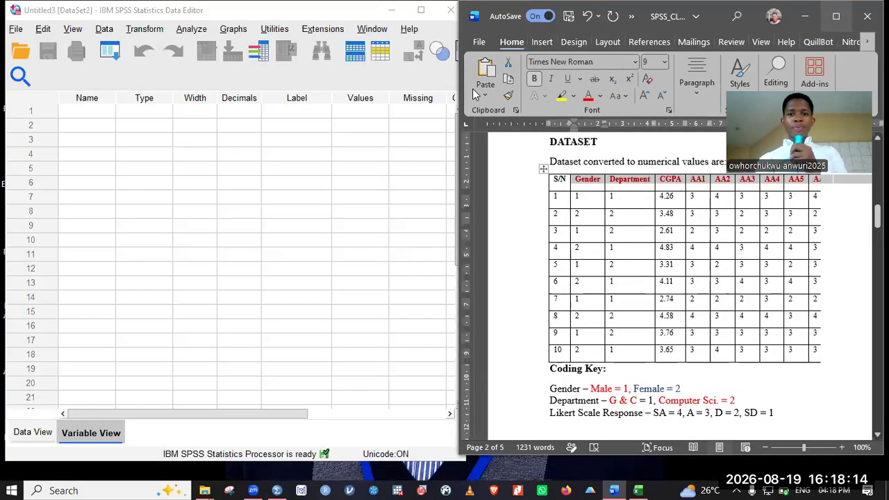
{"action": "left_click", "coordinate": [438, 61]}
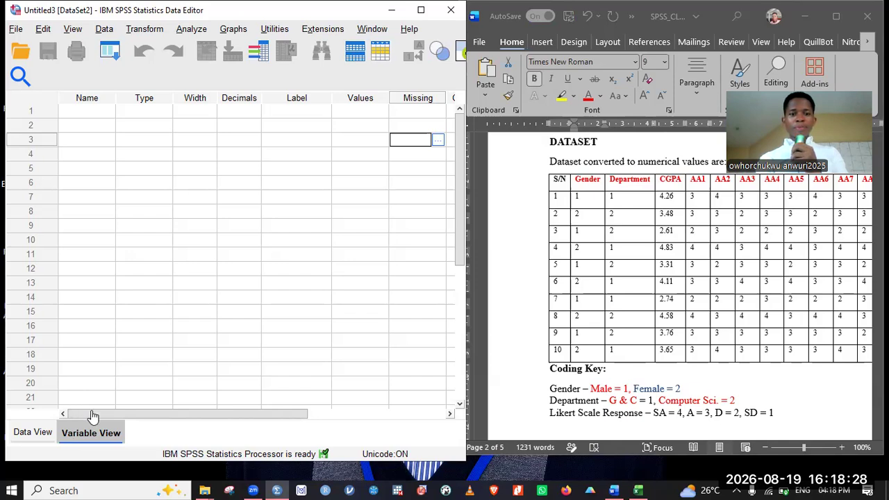
{"action": "key", "text": "ctrl+t"}
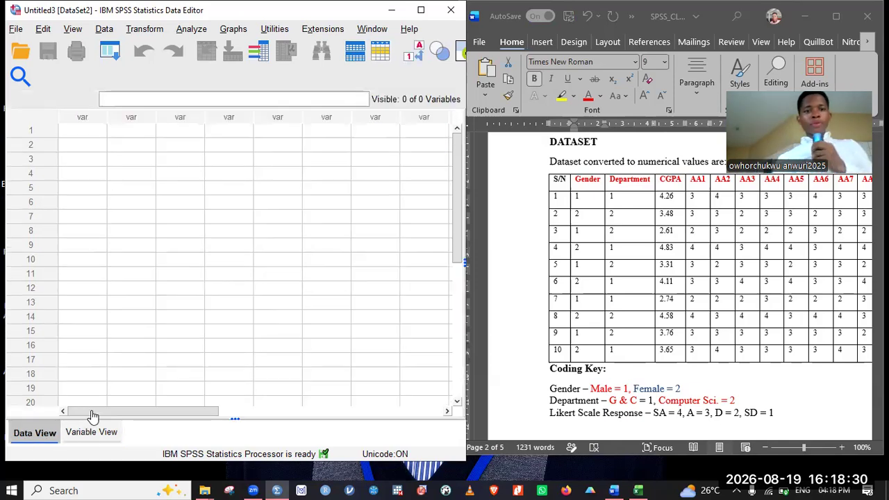
{"action": "left_click", "coordinate": [73, 434]}
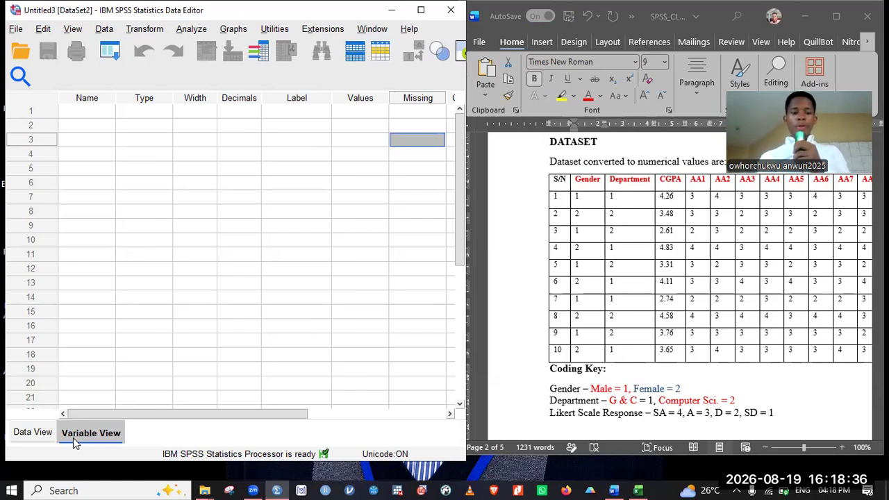
Step: Define the first SPSS variable with the name Gender and the label Gender, copied from the dataset table header
{"action": "left_click", "coordinate": [89, 112]}
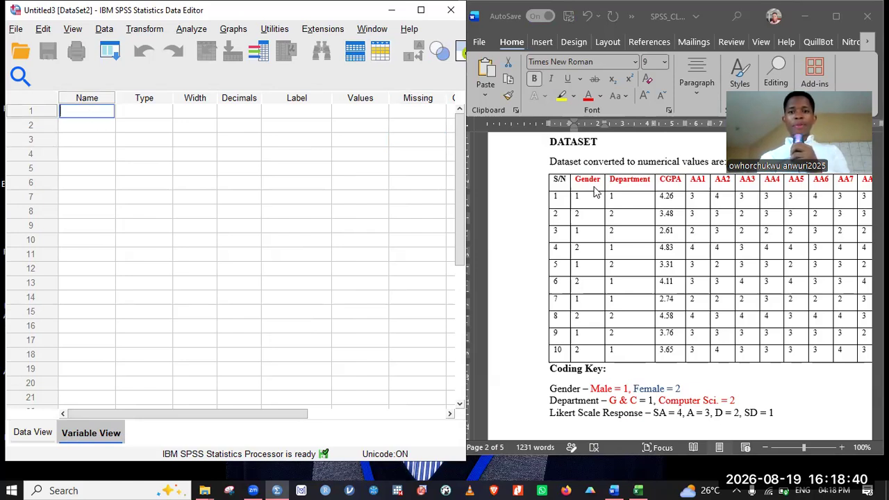
{"action": "double_click", "coordinate": [591, 185]}
{"action": "key", "text": "super+c"}
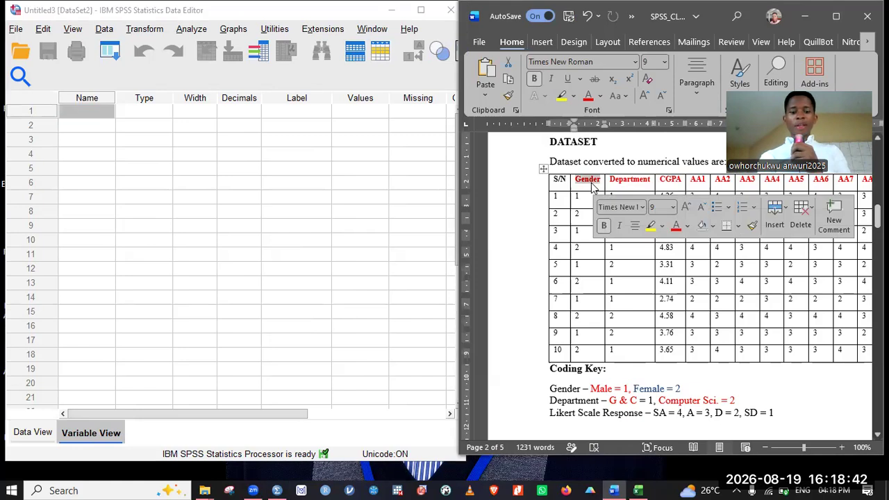
{"action": "left_click", "coordinate": [100, 115]}
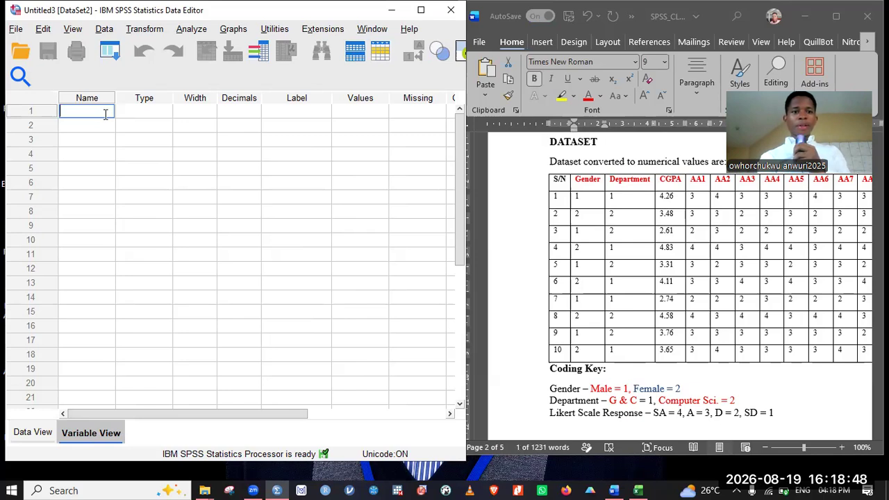
{"action": "right_click", "coordinate": [105, 115]}
{"action": "left_click", "coordinate": [125, 194]}
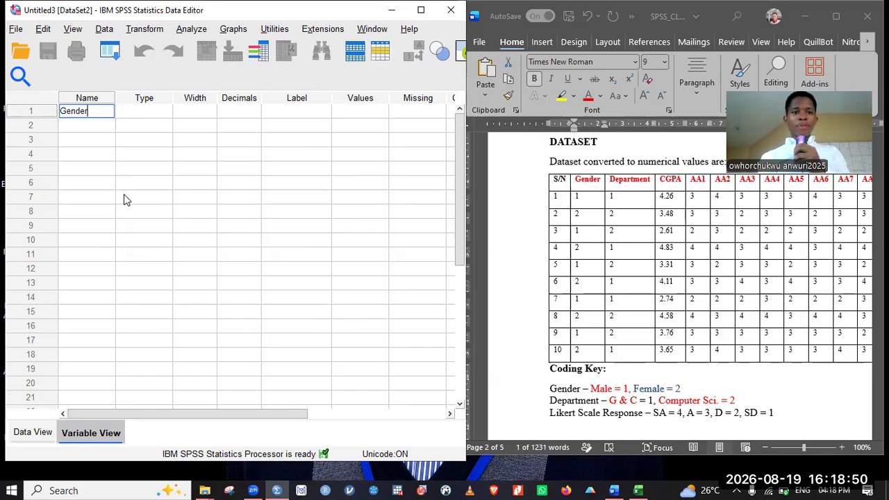
{"action": "left_click", "coordinate": [286, 115]}
{"action": "right_click", "coordinate": [286, 116]}
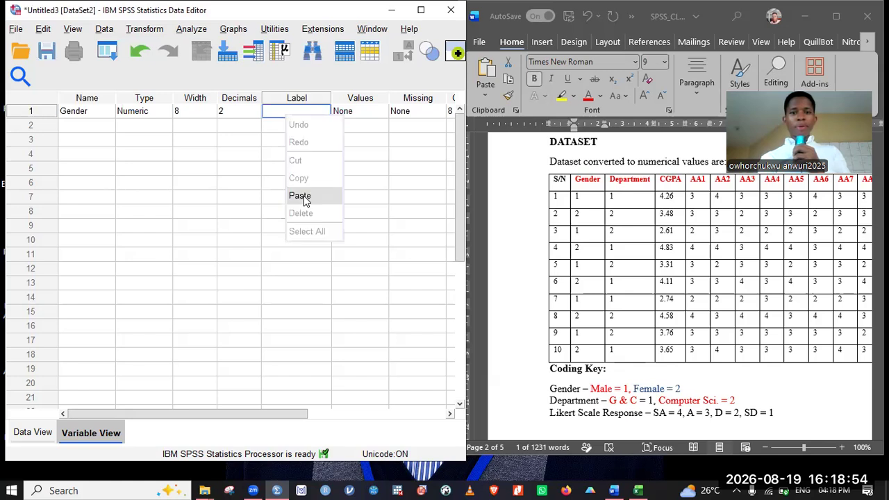
{"action": "key", "text": "Return"}
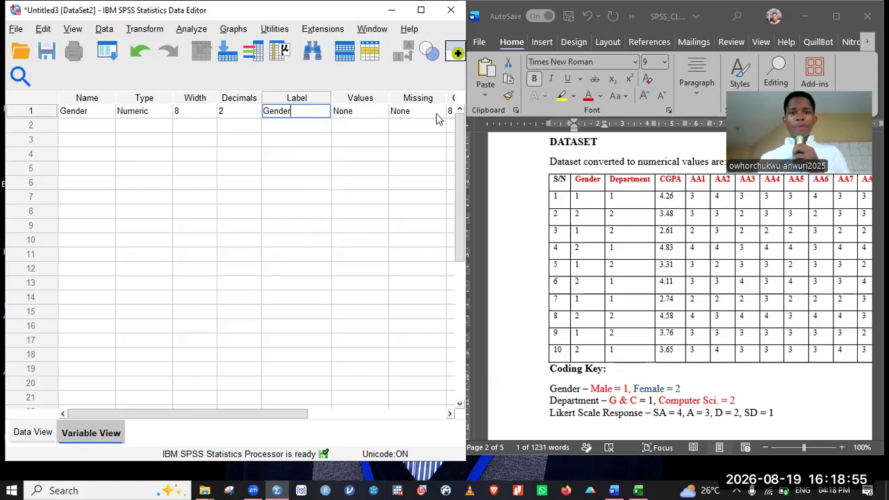
Step: Add a value label to the Gender variable assigning 1 to Male, copying the label text from the Coding Key
{"action": "left_click", "coordinate": [360, 115]}
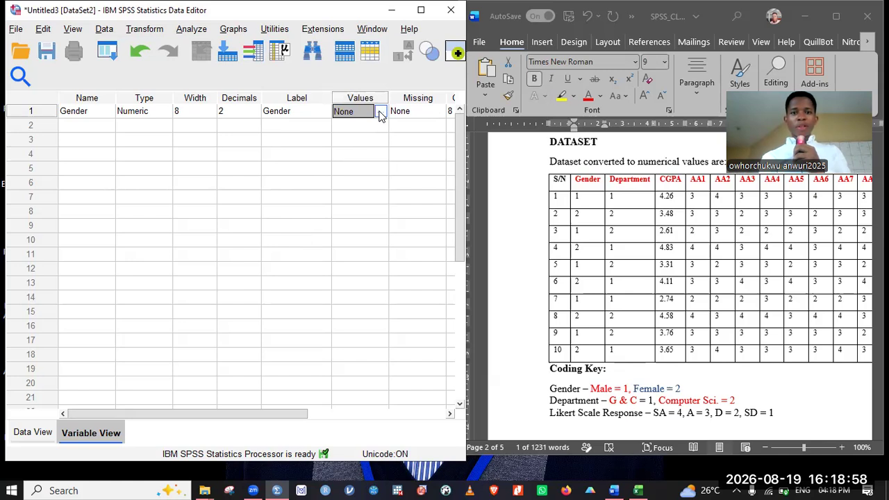
{"action": "left_click", "coordinate": [380, 115]}
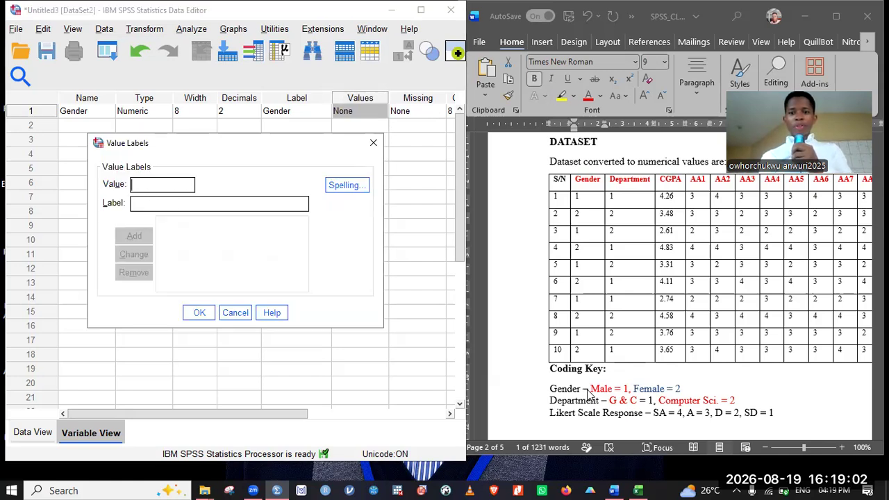
{"action": "left_click", "coordinate": [551, 389]}
{"action": "left_click", "coordinate": [686, 388], "text": "shift"}
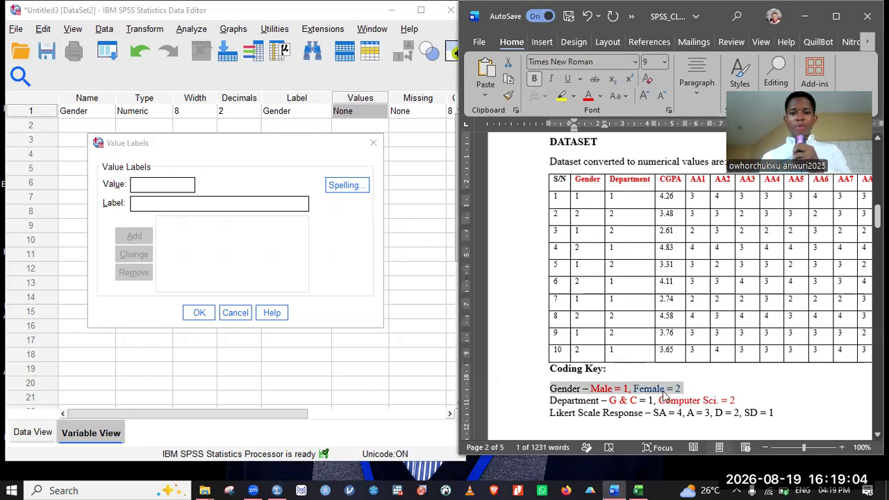
{"action": "left_click", "coordinate": [147, 186]}
{"action": "type", "text": "1"}
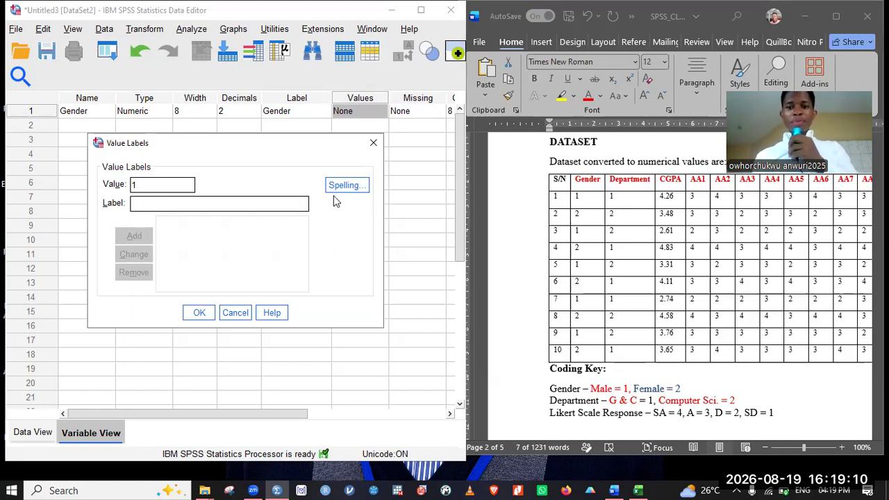
{"action": "left_click", "coordinate": [606, 391]}
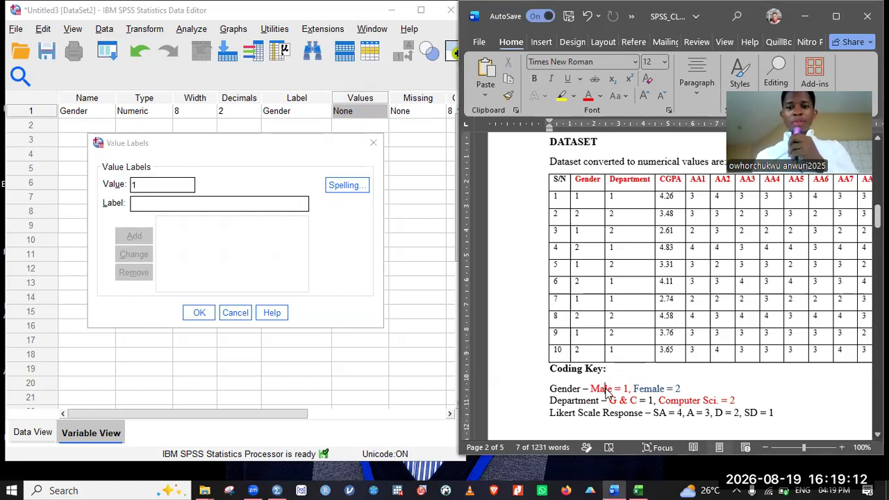
{"action": "double_click", "coordinate": [606, 392]}
{"action": "key", "text": "ctrl+c"}
{"action": "right_click", "coordinate": [605, 390]}
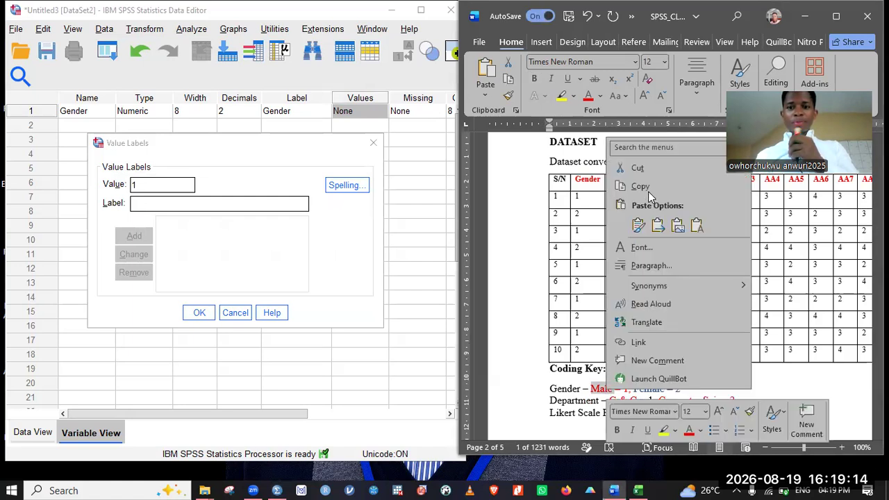
{"action": "left_click", "coordinate": [152, 208]}
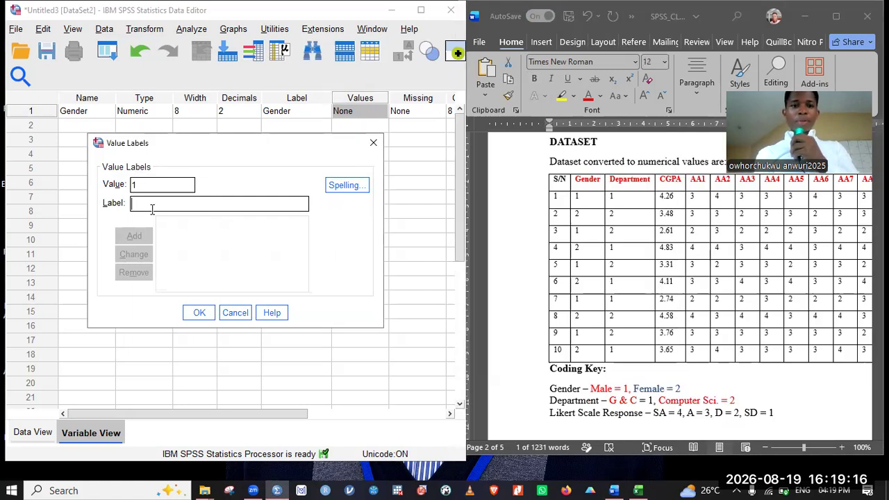
{"action": "key", "text": "ctrl+v"}
{"action": "left_click", "coordinate": [134, 236]}
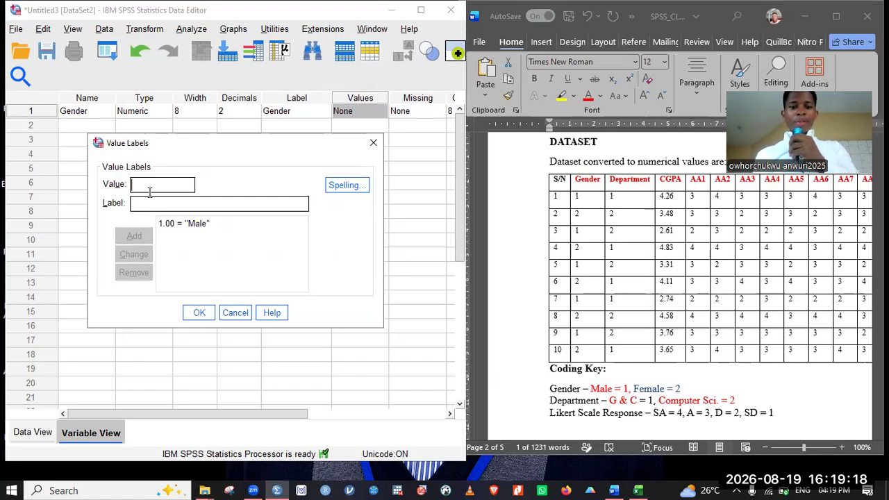
Step: Add a value label to the Gender variable assigning 2 to Female, copied from the Coding Key, and apply the labels
{"action": "type", "text": "2"}
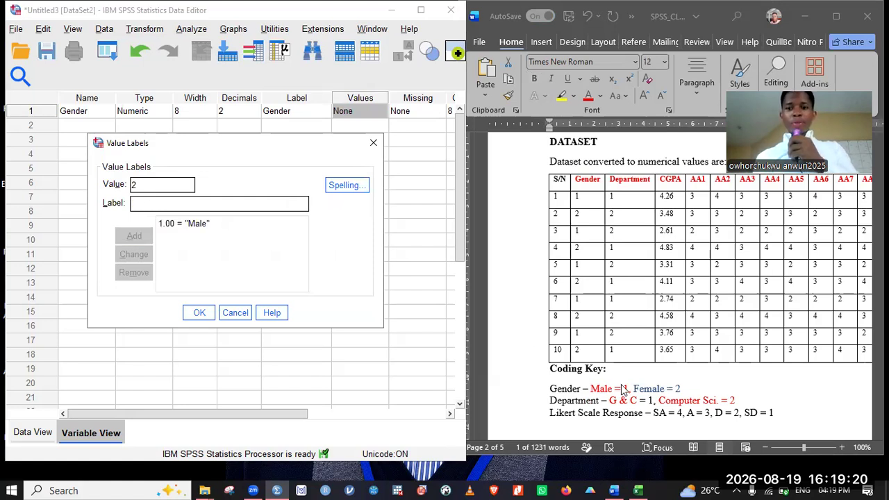
{"action": "key", "text": "Tab"}
{"action": "double_click", "coordinate": [649, 389]}
{"action": "key", "text": "ctrl+c"}
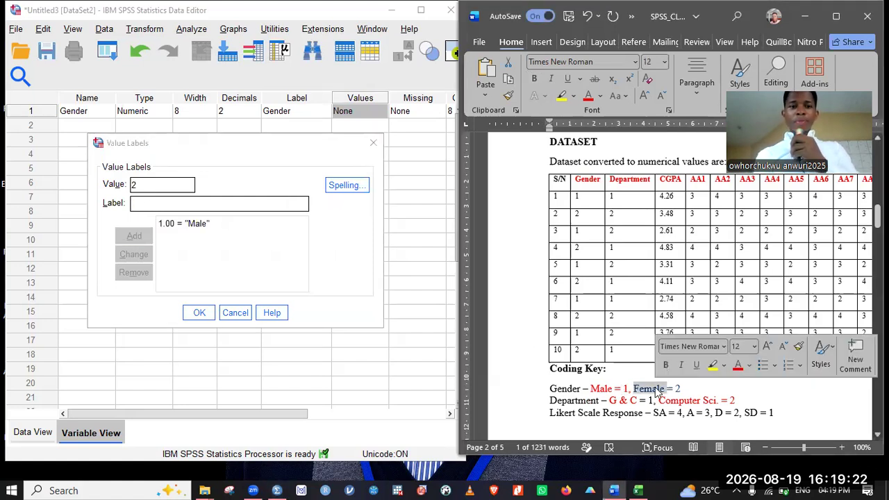
{"action": "left_click", "coordinate": [194, 209]}
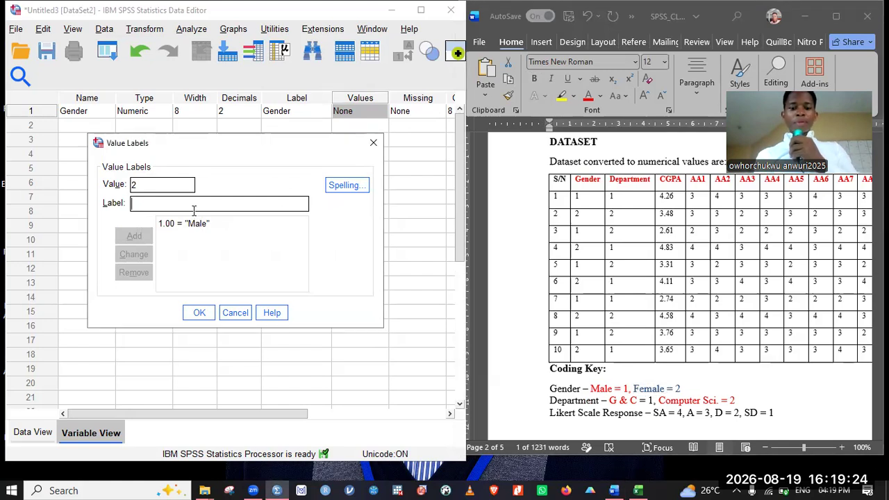
{"action": "key", "text": "ctrl+v"}
{"action": "left_click", "coordinate": [142, 240]}
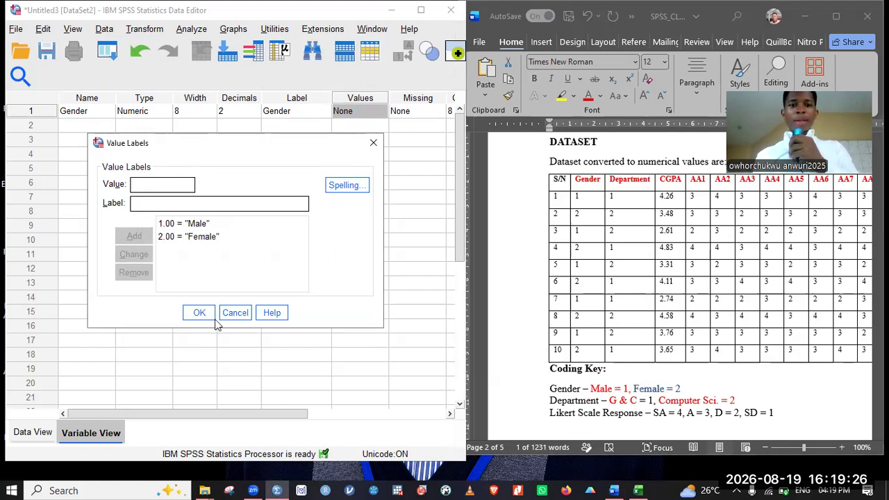
{"action": "left_click", "coordinate": [199, 313]}
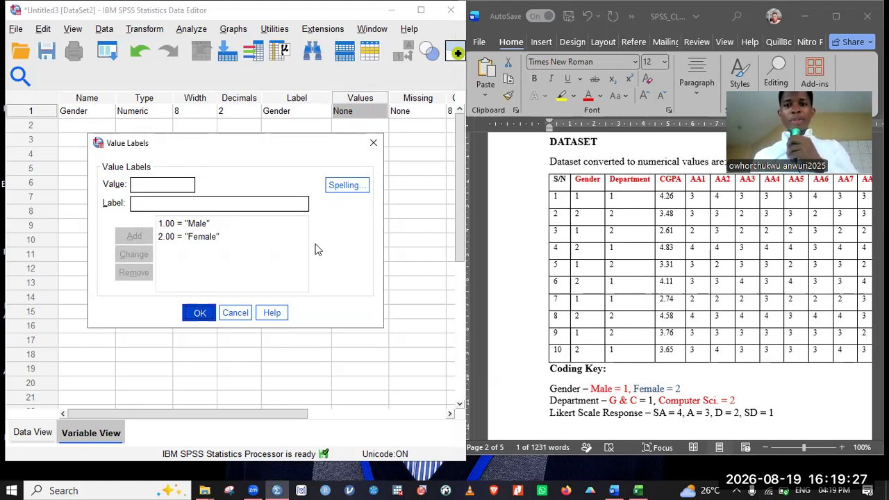
Step: Show the SPSS Data View and copy the ten Gender values from the document's dataset table
{"action": "left_click", "coordinate": [587, 189]}
{"action": "left_click_drag", "start_coordinate": [597, 350], "coordinate": [587, 180]}
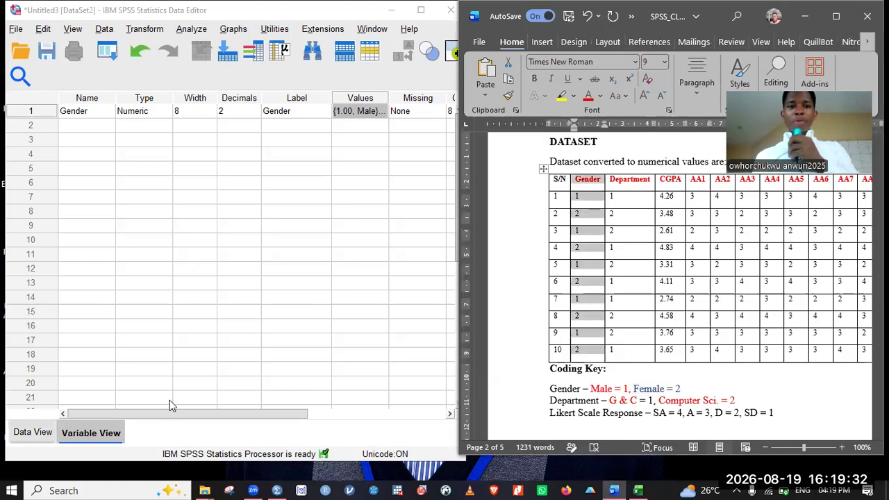
{"action": "left_click", "coordinate": [33, 432]}
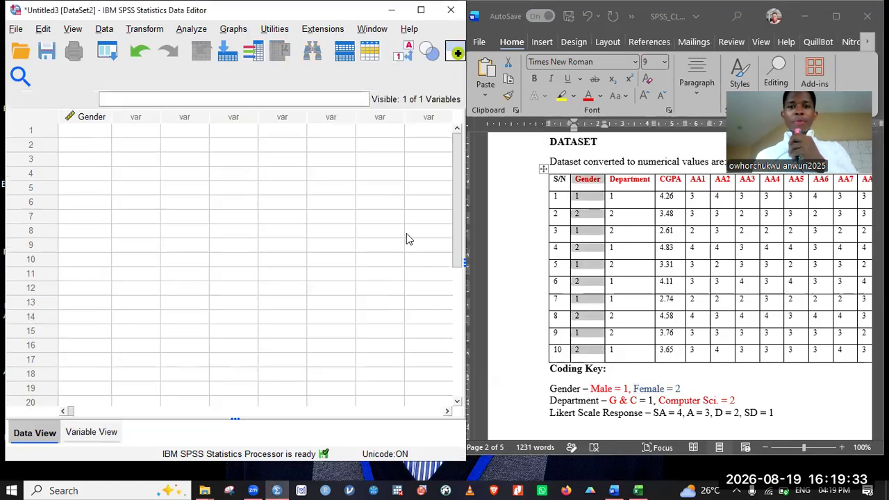
{"action": "left_click", "coordinate": [588, 177]}
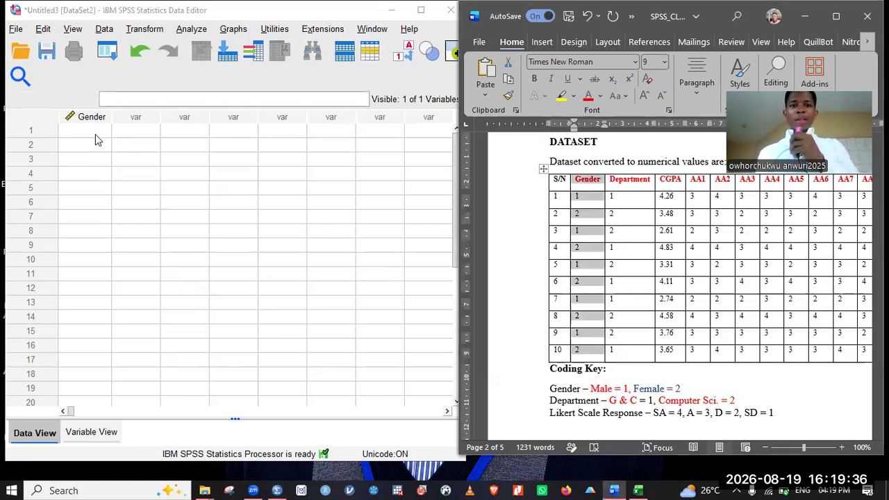
{"action": "left_click", "coordinate": [95, 132]}
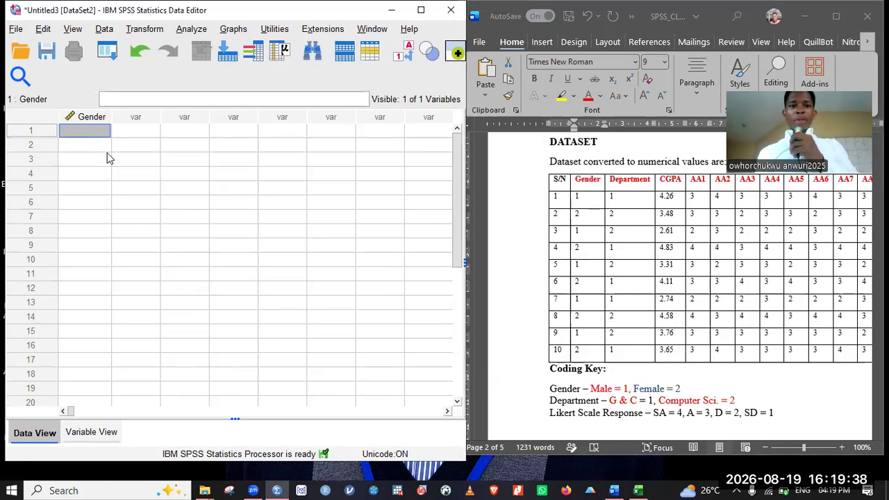
{"action": "double_click", "coordinate": [95, 131]}
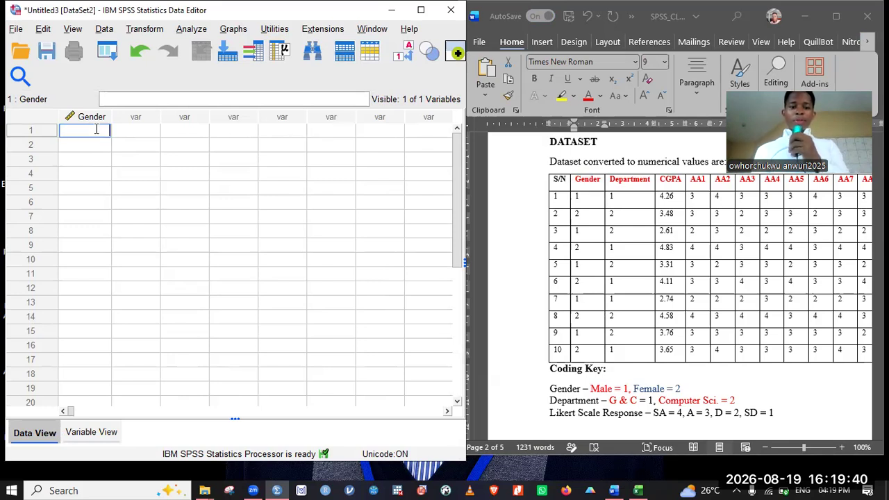
{"action": "left_click", "coordinate": [583, 201]}
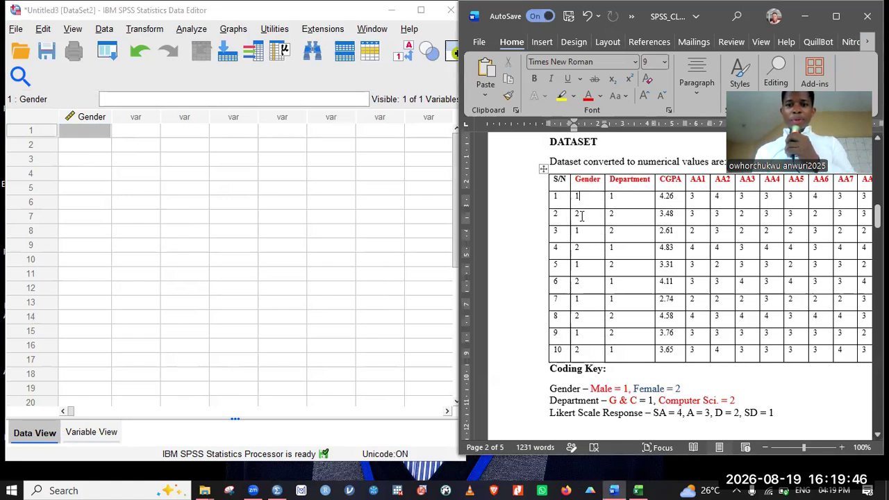
{"action": "left_click_drag", "start_coordinate": [582, 207], "coordinate": [580, 215]}
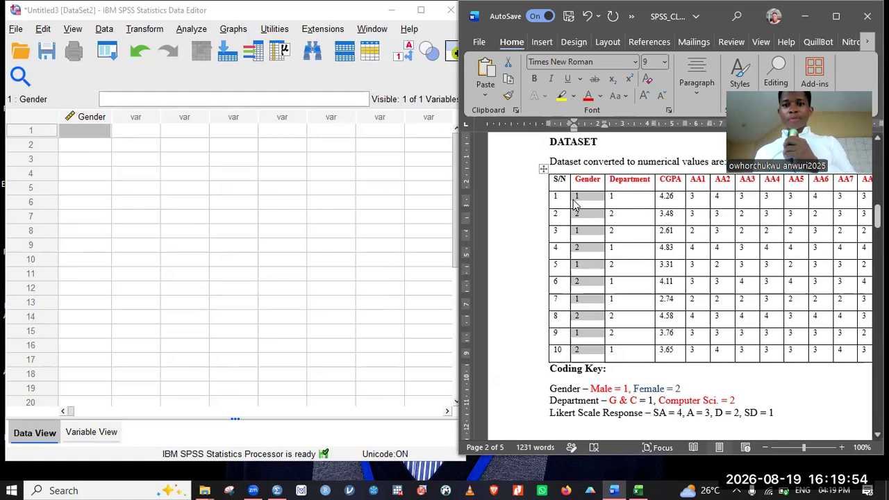
{"action": "right_click", "coordinate": [573, 200]}
{"action": "left_click", "coordinate": [621, 249]}
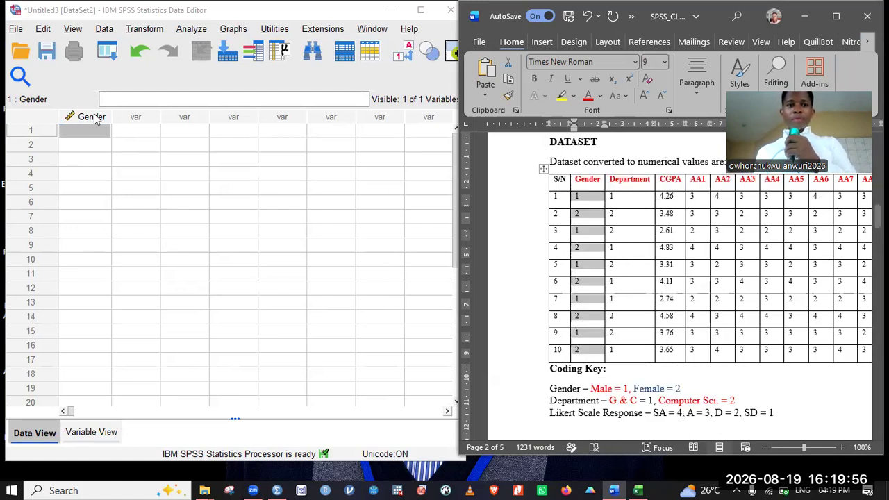
Step: Paste the copied values into rows 1 to 10 of the Gender variable in the Data View
{"action": "left_click", "coordinate": [94, 116]}
{"action": "key", "text": "shift+Down"}
{"action": "key", "text": "shift+Down"}
{"action": "key", "text": "shift+Down"}
{"action": "key", "text": "shift+Down"}
{"action": "key", "text": "shift+Down"}
{"action": "key", "text": "shift+Down"}
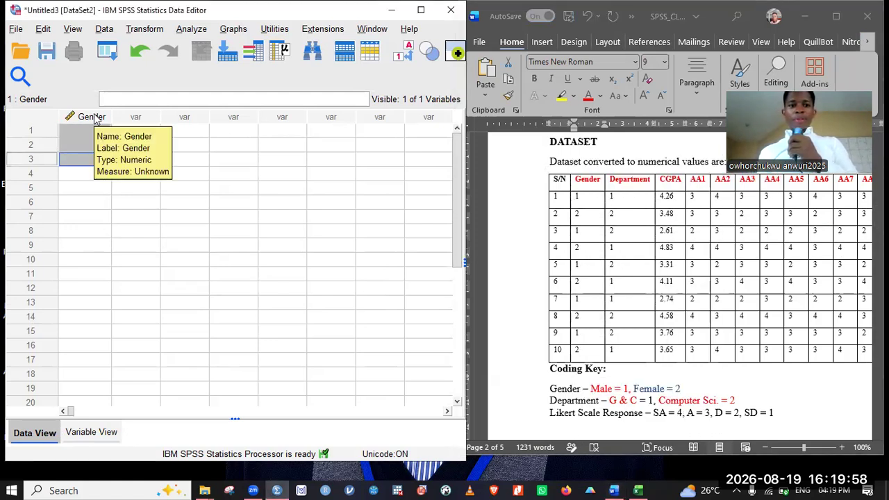
{"action": "key", "text": "shift+Down"}
{"action": "key", "text": "shift+Down"}
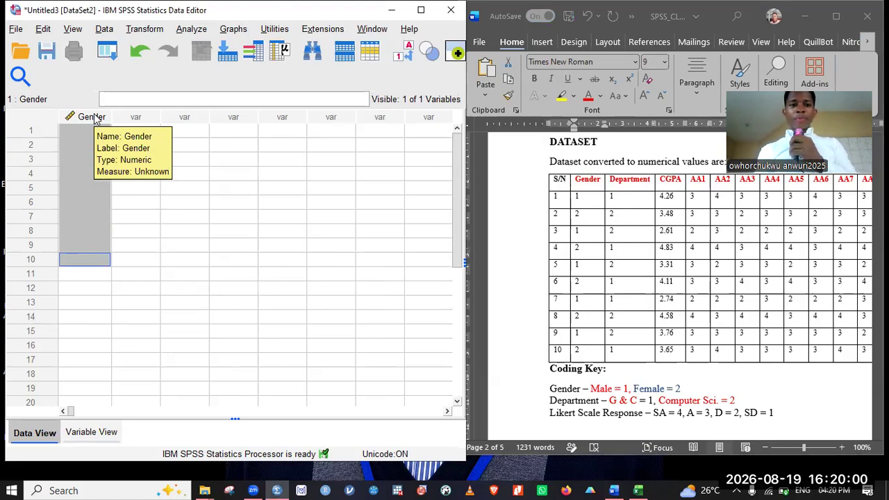
{"action": "key", "text": "ctrl+v"}
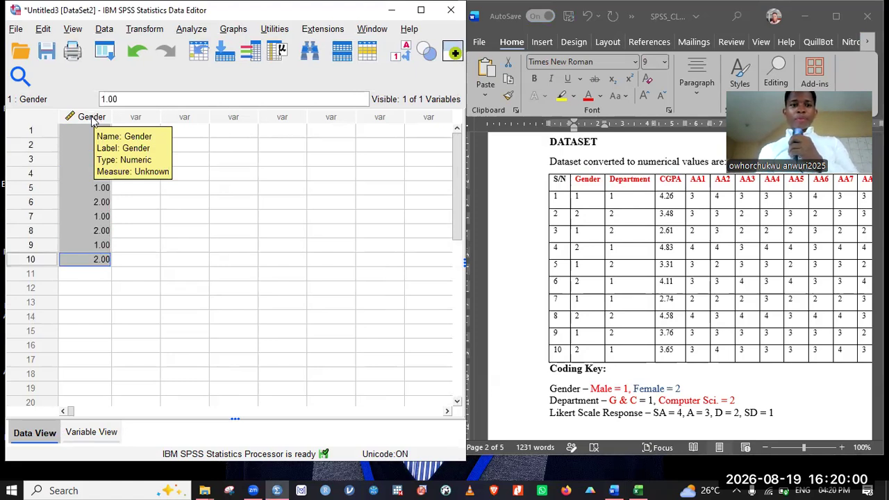
{"action": "left_click", "coordinate": [97, 295]}
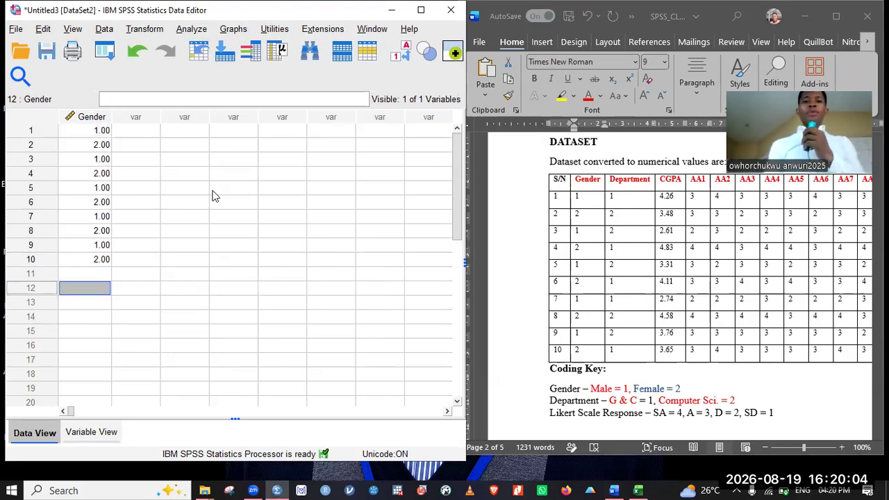
{"action": "left_click", "coordinate": [592, 183]}
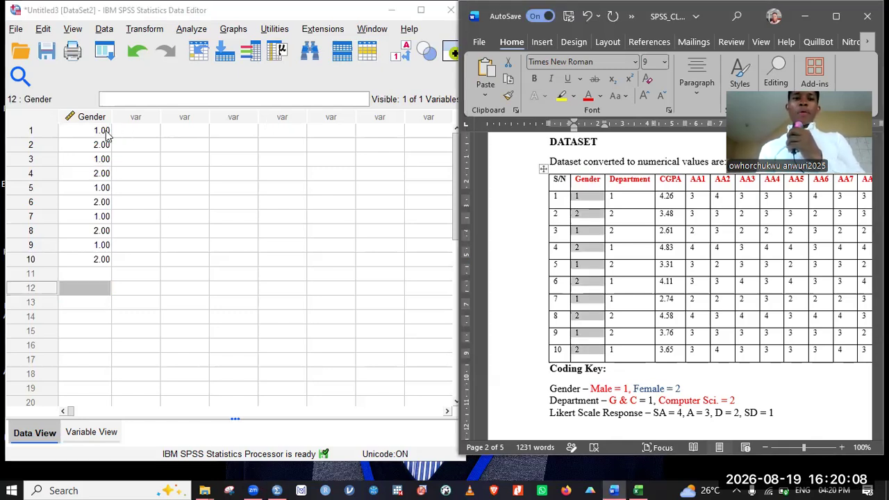
Step: Define the second SPSS variable with the name Department and the label Department, copied from the dataset table header
{"action": "left_click", "coordinate": [634, 201]}
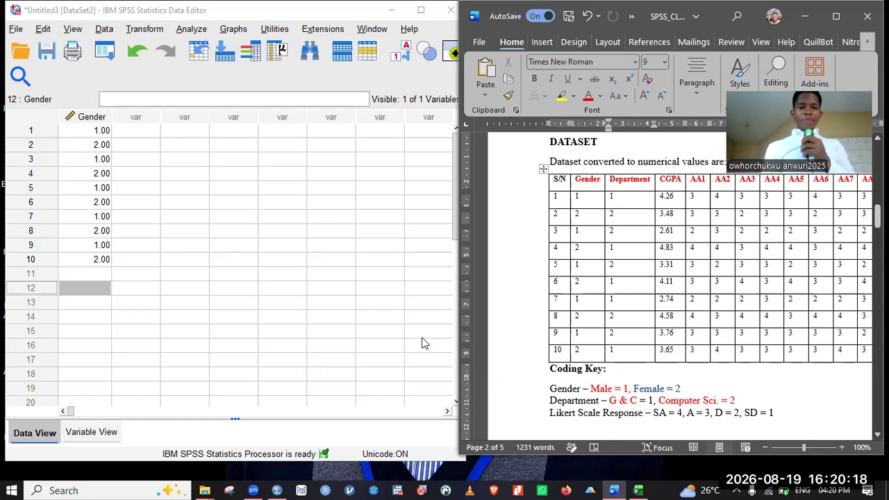
{"action": "left_click", "coordinate": [91, 432]}
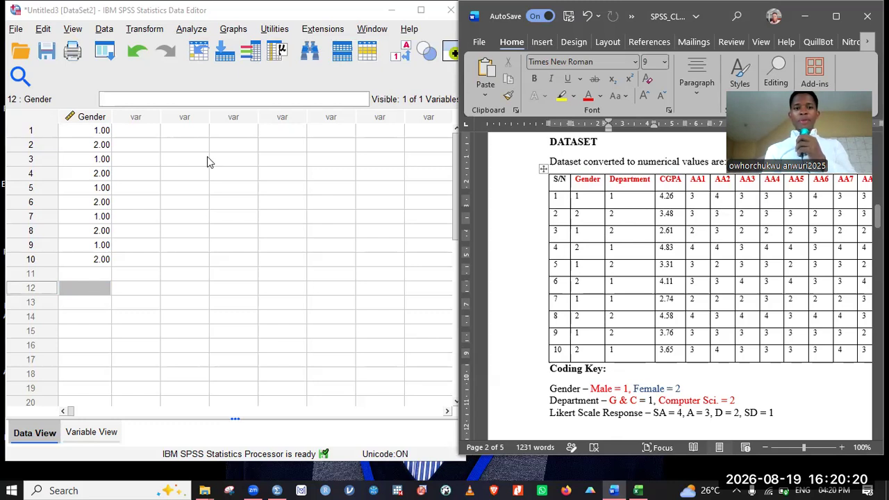
{"action": "double_click", "coordinate": [622, 184]}
{"action": "right_click", "coordinate": [623, 184]}
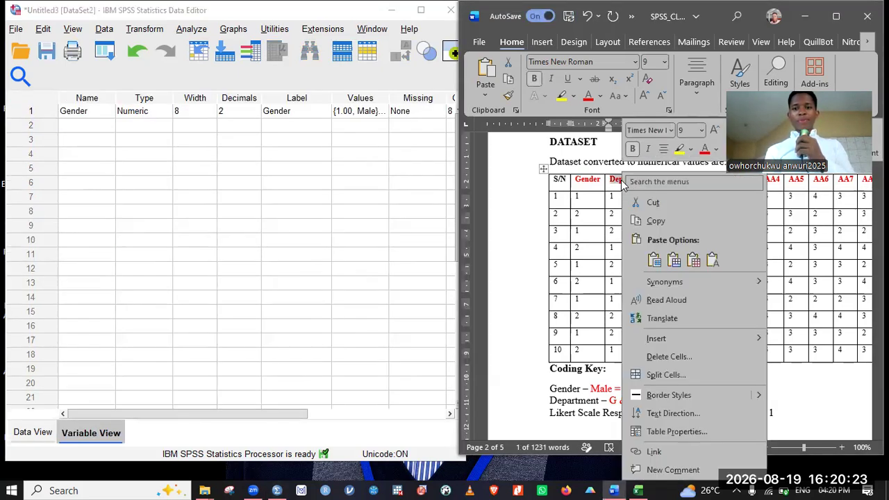
{"action": "left_click", "coordinate": [671, 221]}
{"action": "left_click", "coordinate": [97, 127]}
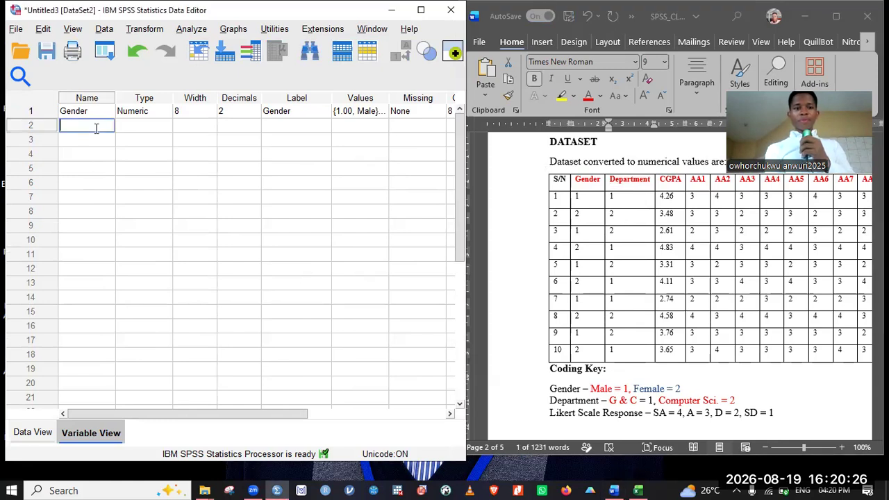
{"action": "key", "text": "ctrl+v"}
{"action": "left_click", "coordinate": [288, 130]}
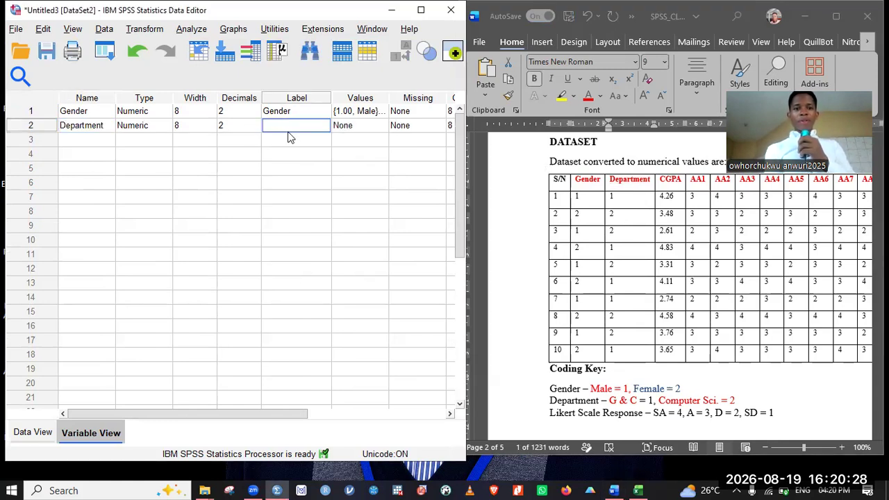
{"action": "key", "text": "ctrl+v"}
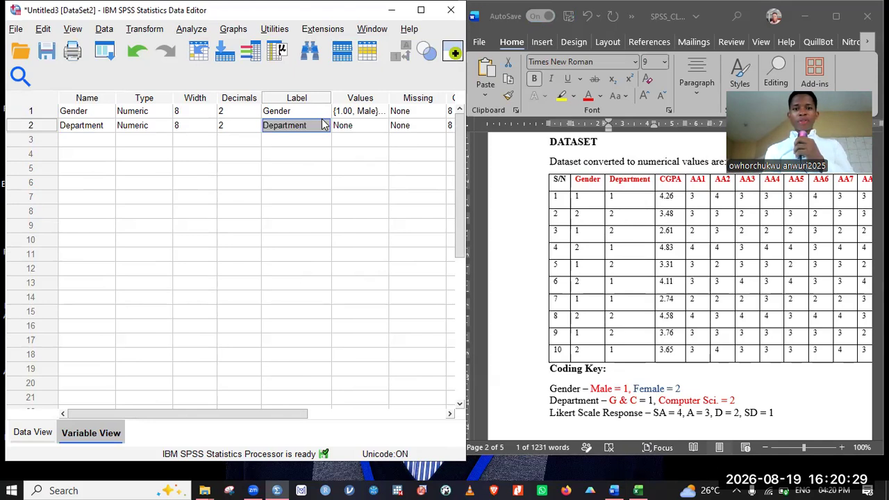
Step: Add a value label to the Department variable assigning 1 to G & C, copying the label text from the Coding Key
{"action": "double_click", "coordinate": [384, 127]}
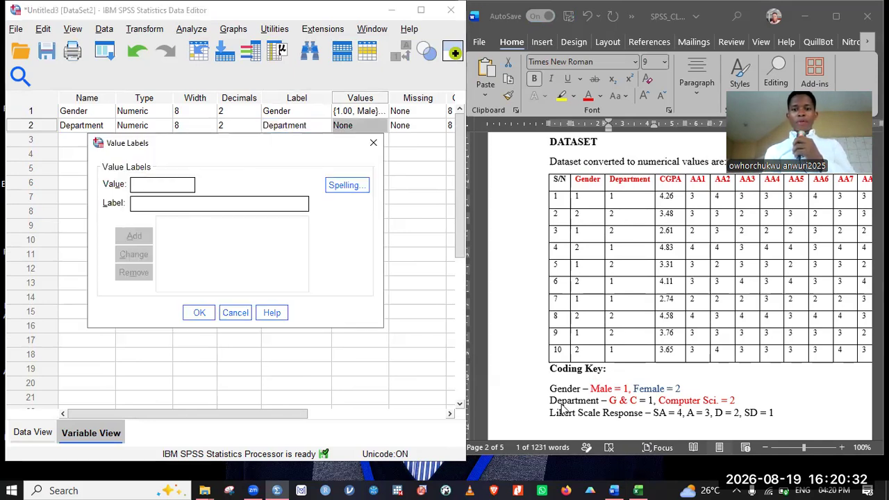
{"action": "left_click", "coordinate": [550, 401]}
{"action": "left_click_drag", "start_coordinate": [550, 401], "coordinate": [738, 402]}
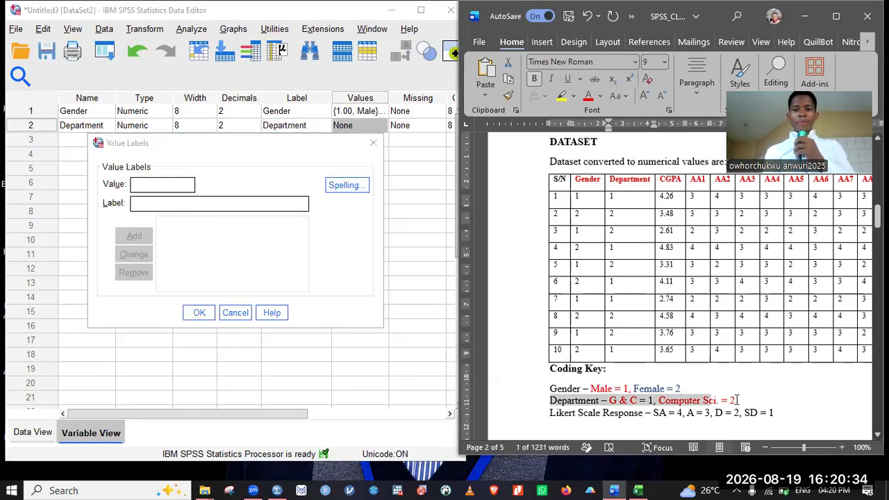
{"action": "left_click", "coordinate": [173, 187]}
{"action": "type", "text": "1"}
{"action": "key", "text": "Tab"}
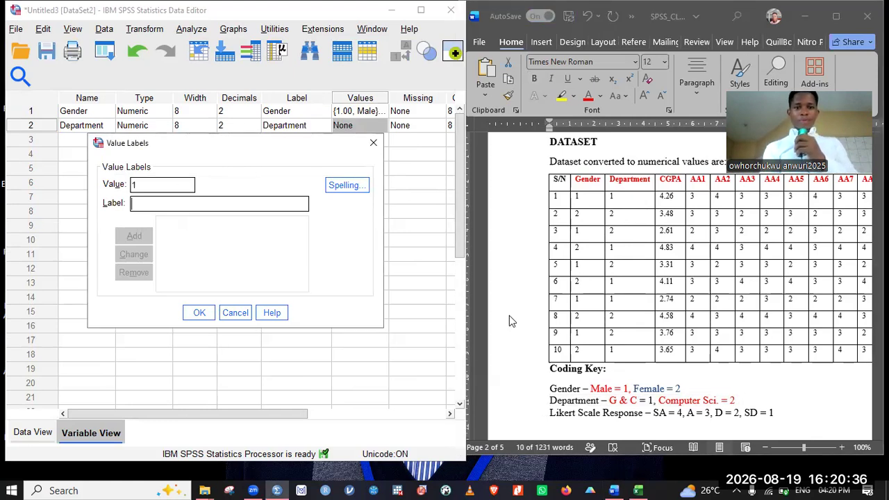
{"action": "left_click", "coordinate": [636, 404]}
{"action": "left_click", "coordinate": [636, 401]}
{"action": "left_click_drag", "start_coordinate": [611, 400], "coordinate": [637, 401]}
{"action": "right_click", "coordinate": [616, 402]}
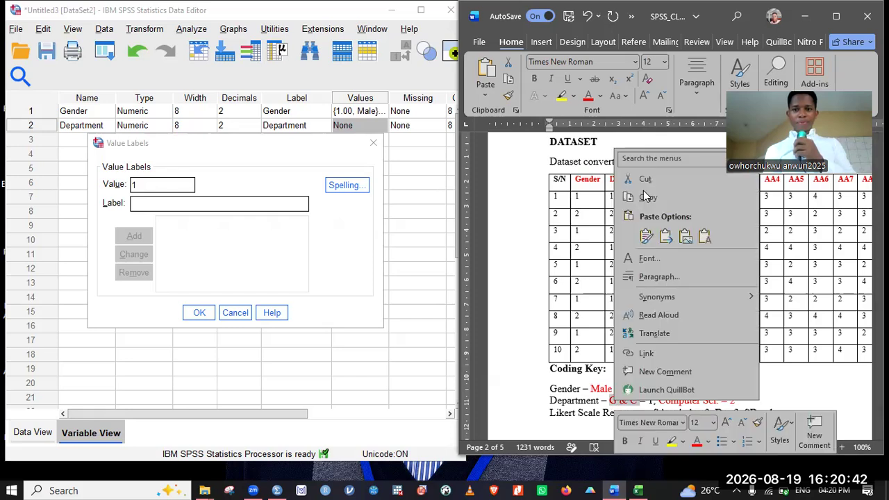
{"action": "left_click", "coordinate": [188, 204]}
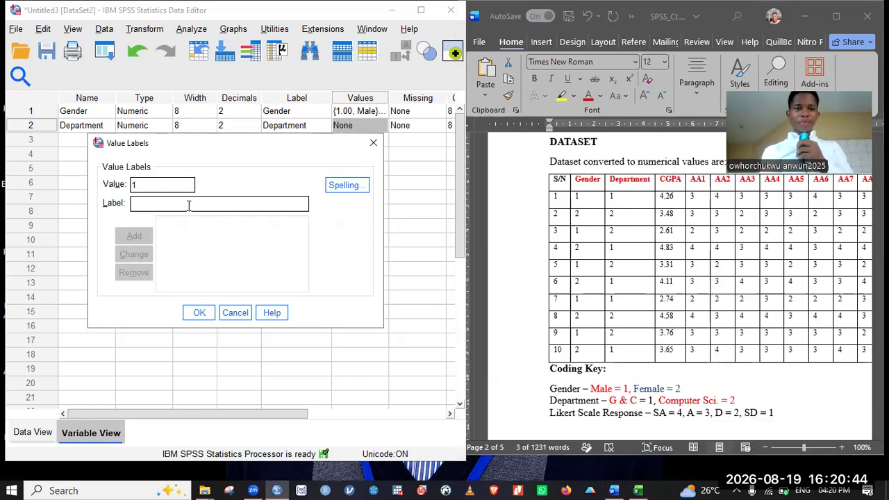
{"action": "key", "text": "ctrl+v"}
{"action": "left_click", "coordinate": [148, 236]}
Step: Assign 2 to Computer Sci. in the Department variable's value labels, copied from the Coding Key, and return to the Data View
{"action": "type", "text": "2"}
{"action": "key", "text": "Tab"}
{"action": "left_click_drag", "start_coordinate": [721, 404], "coordinate": [672, 402]}
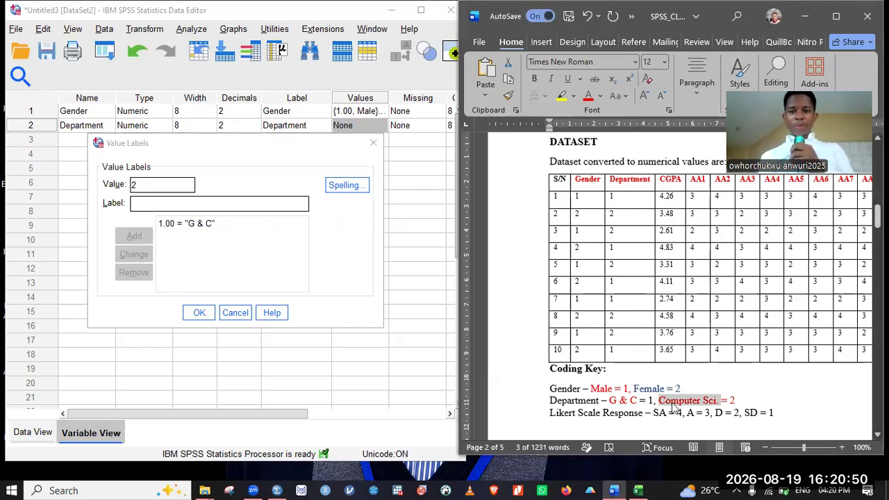
{"action": "right_click", "coordinate": [672, 404]}
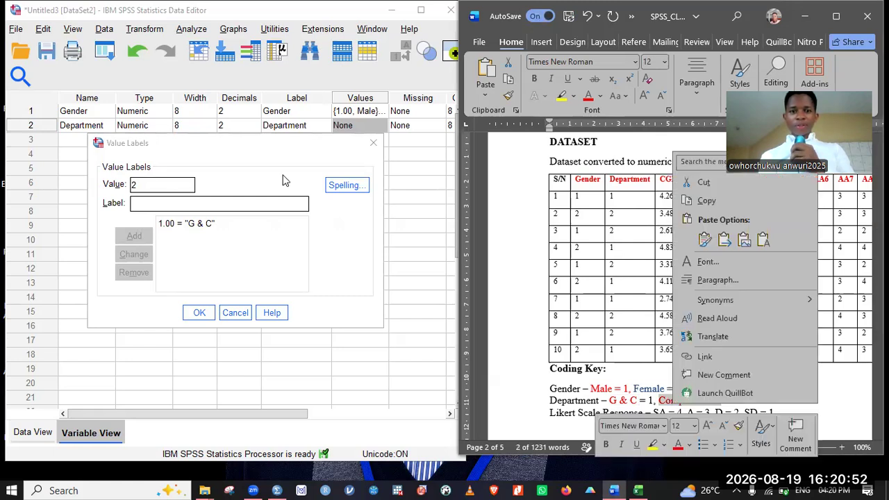
{"action": "right_click", "coordinate": [205, 203]}
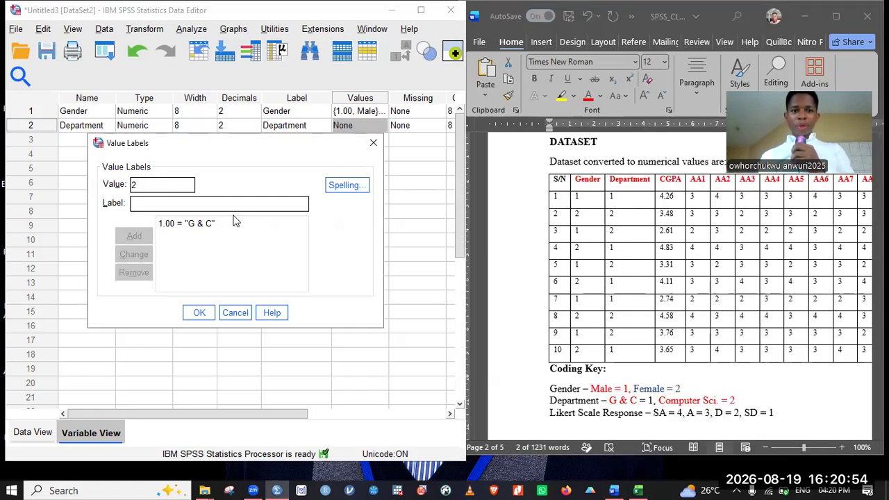
{"action": "left_click", "coordinate": [231, 281]}
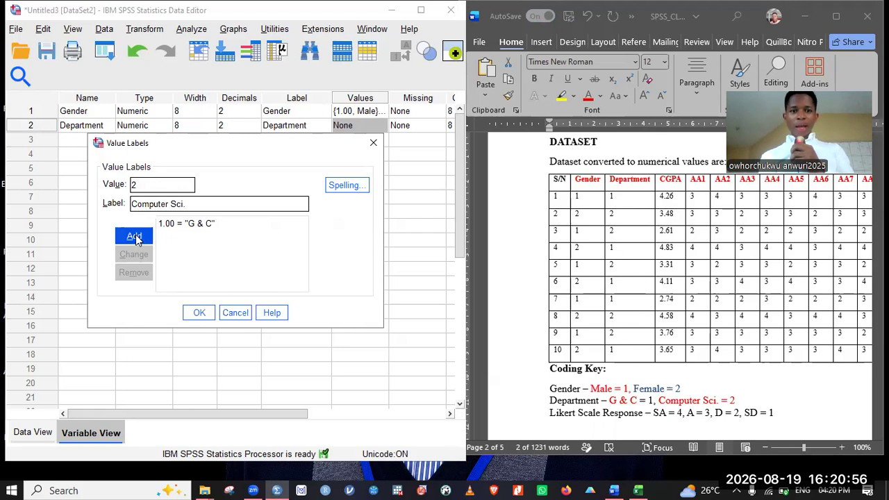
{"action": "left_click", "coordinate": [134, 236]}
{"action": "left_click", "coordinate": [198, 314]}
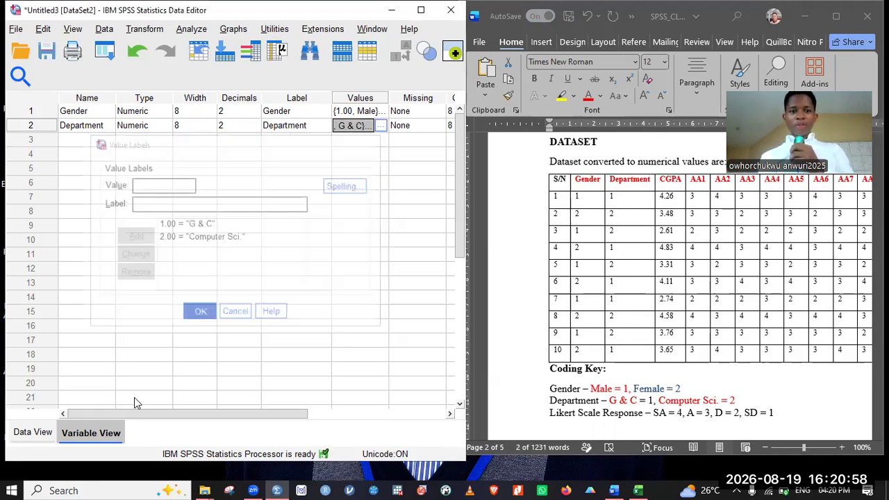
{"action": "key", "text": "ctrl+t"}
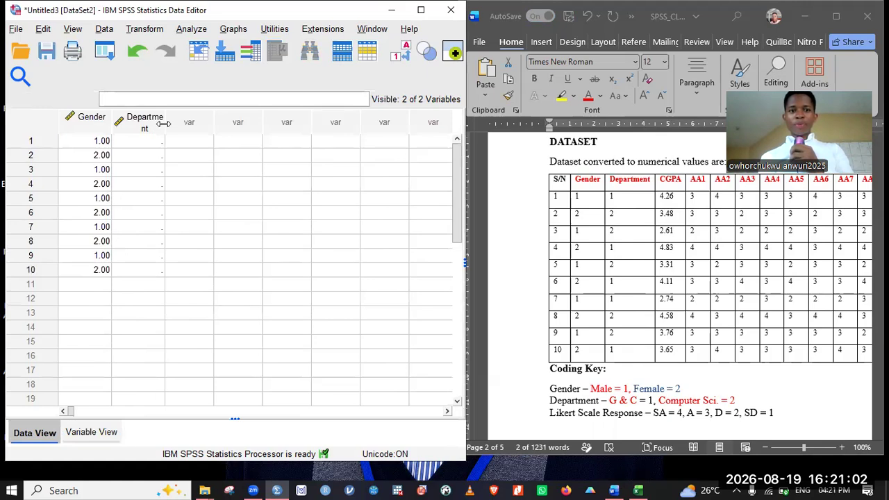
{"action": "left_click_drag", "start_coordinate": [164, 125], "coordinate": [184, 130]}
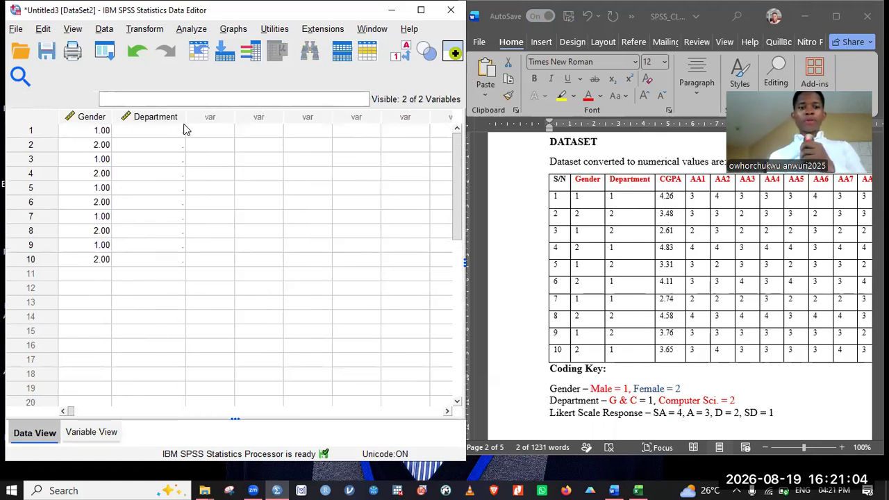
{"action": "left_click", "coordinate": [622, 200]}
{"action": "key", "text": "shift+Down"}
{"action": "key", "text": "shift+Down"}
{"action": "key", "text": "shift+Down"}
{"action": "key", "text": "shift+Down"}
{"action": "key", "text": "shift+Down"}
{"action": "key", "text": "shift+Down"}
{"action": "key", "text": "shift+Down"}
{"action": "key", "text": "shift+Down"}
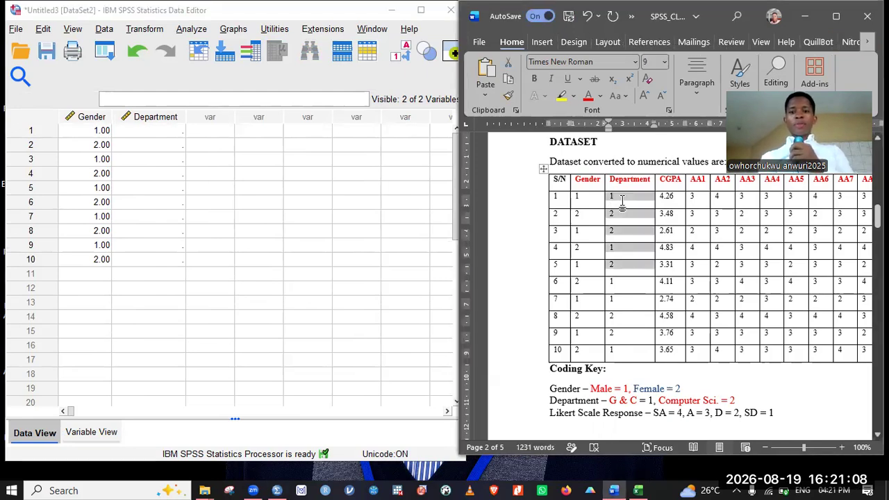
{"action": "key", "text": "shift+Down"}
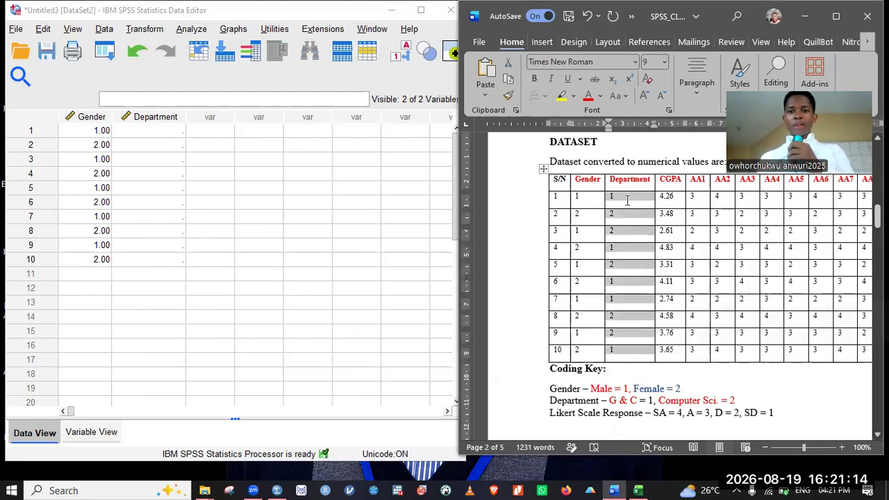
Step: Copy all ten Department values from the dataset table in Word
{"action": "left_click", "coordinate": [623, 198]}
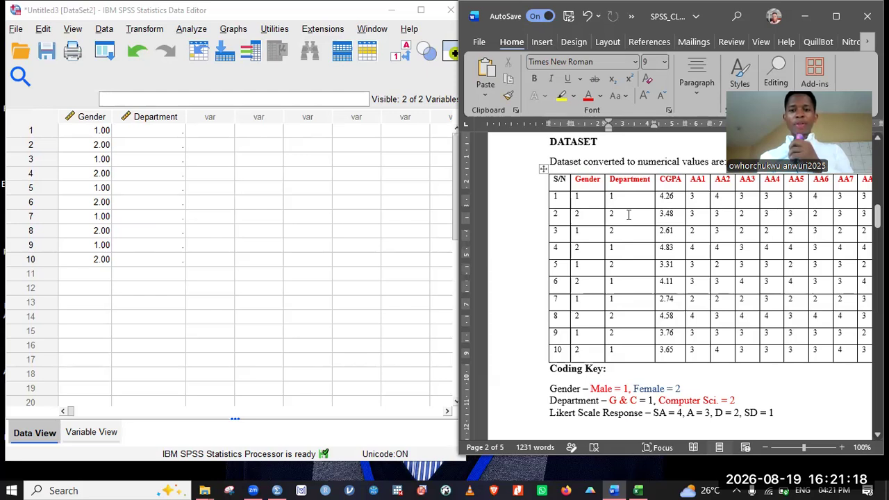
{"action": "key", "text": "shift+Down"}
{"action": "key", "text": "shift+Down"}
{"action": "key", "text": "shift+Down"}
{"action": "key", "text": "shift+Down"}
{"action": "key", "text": "shift+Down"}
{"action": "key", "text": "shift+Down"}
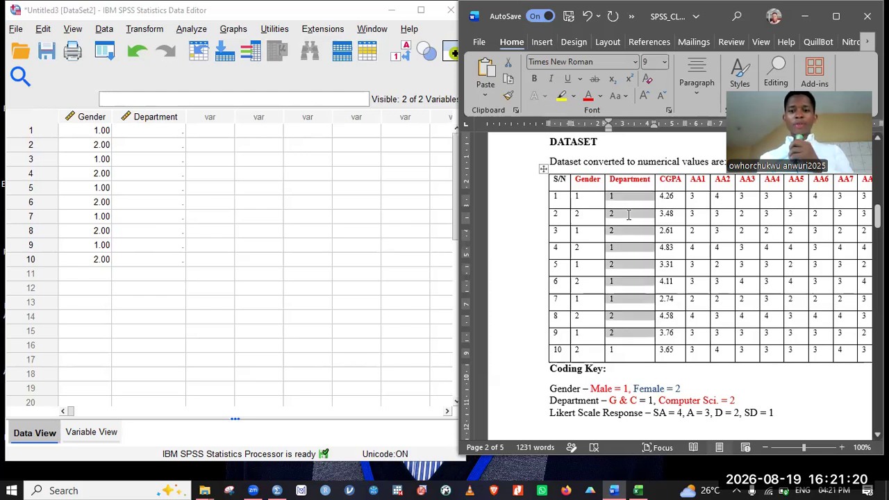
{"action": "key", "text": "ctrl+a"}
{"action": "key", "text": "shift+Up"}
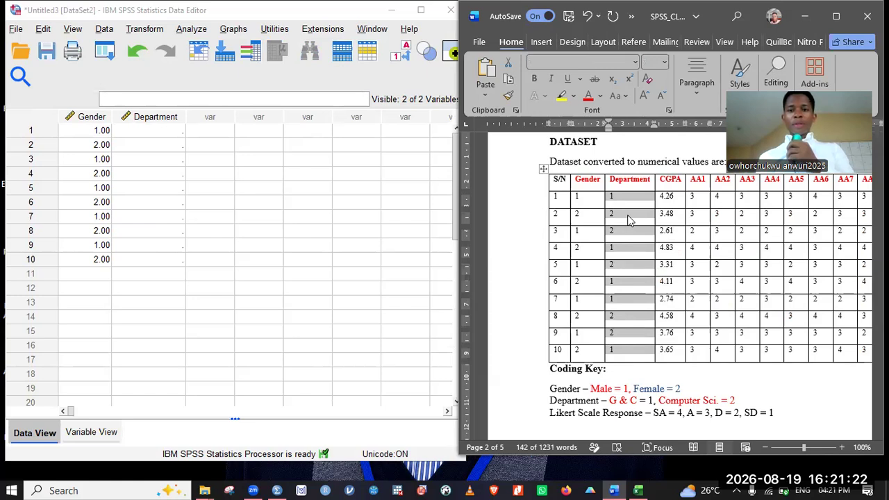
{"action": "right_click", "coordinate": [629, 219]}
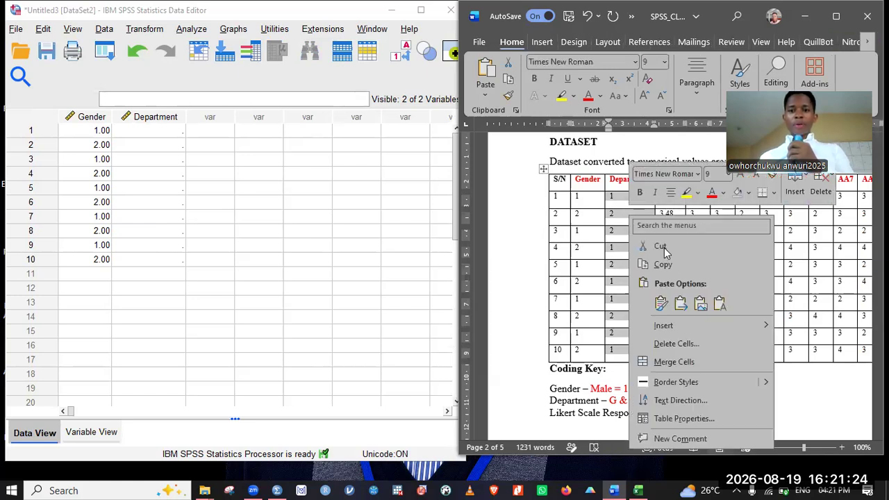
Step: Paste the copied values into rows 1 to 10 of the Department variable in SPSS and widen its column to fit the name
{"action": "left_click", "coordinate": [177, 130]}
{"action": "key", "text": "ctrl+v"}
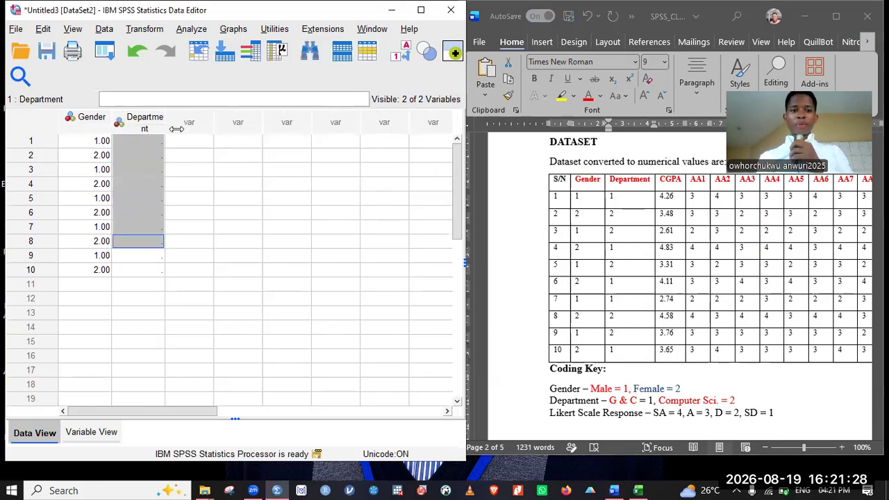
{"action": "key", "text": "Up"}
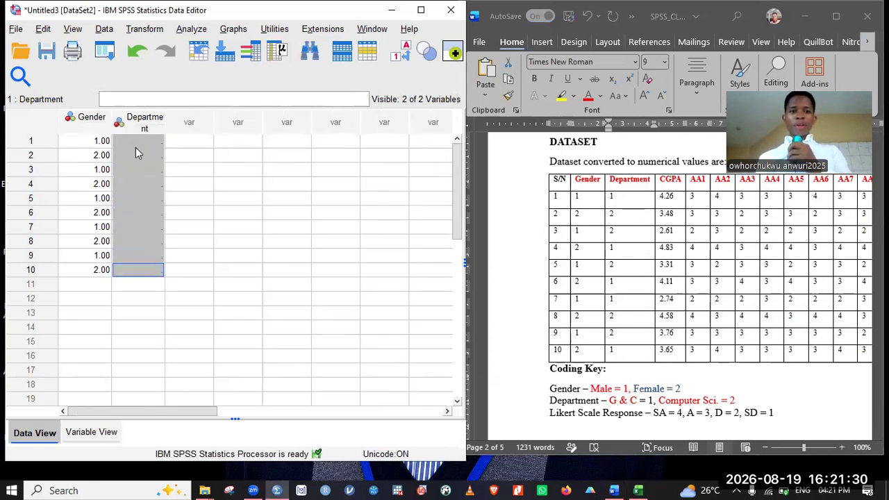
{"action": "right_click", "coordinate": [137, 149]}
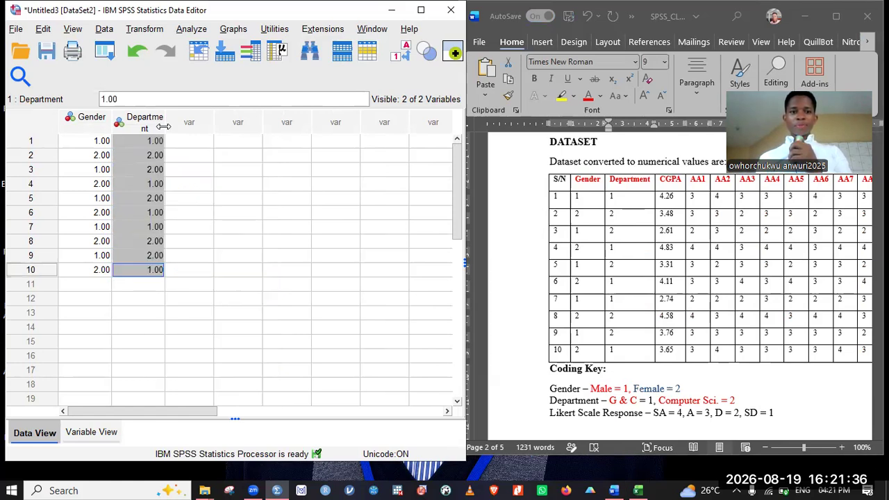
{"action": "left_click_drag", "start_coordinate": [164, 124], "coordinate": [177, 129]}
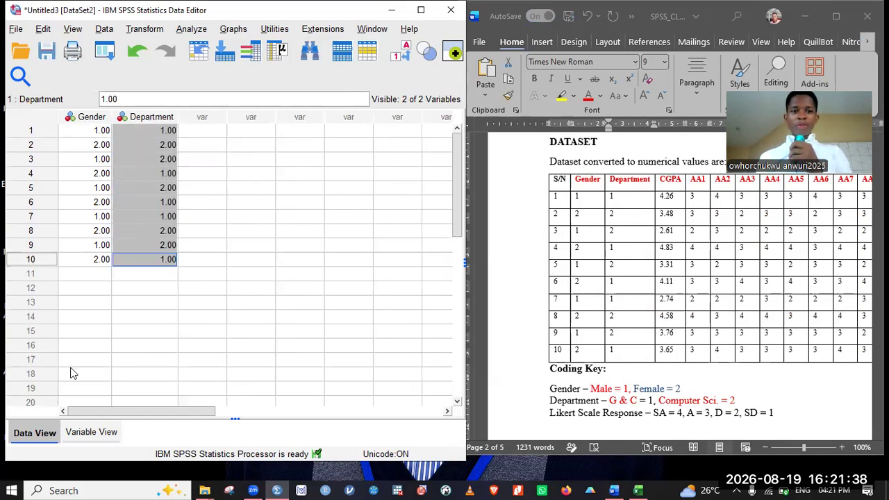
Step: Add a third variable named CGPA in the Variable View
{"action": "left_click", "coordinate": [76, 431]}
{"action": "left_click", "coordinate": [70, 140]}
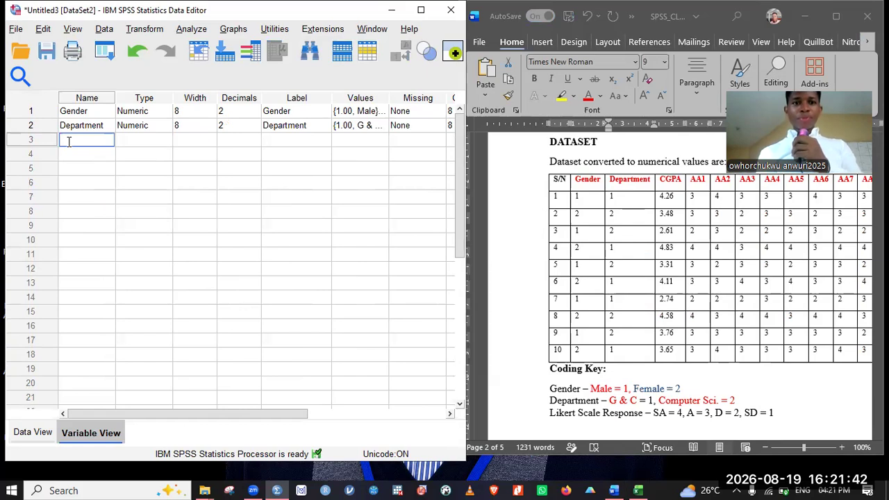
{"action": "key", "text": "BackSpace"}
{"action": "key", "text": "BackSpace"}
{"action": "type", "text": "CGPA"}
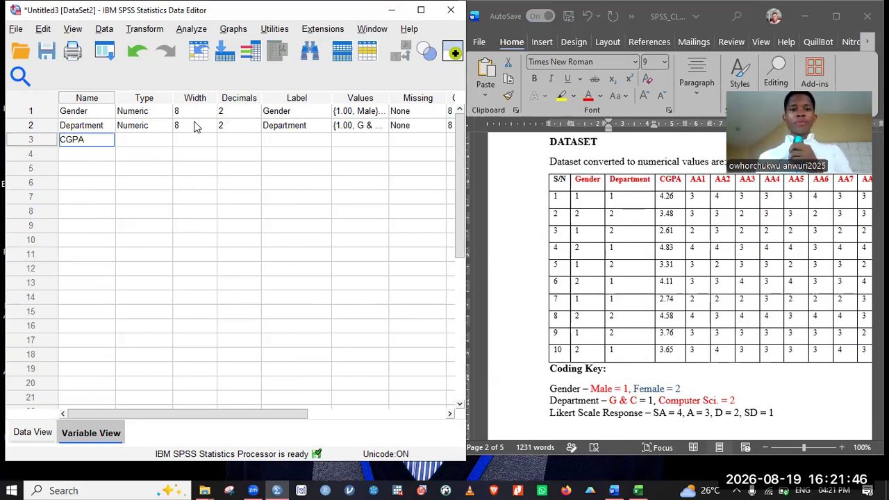
Step: Set the CGPA variable's label to Cummulative Grade Point Average
{"action": "left_click", "coordinate": [277, 139]}
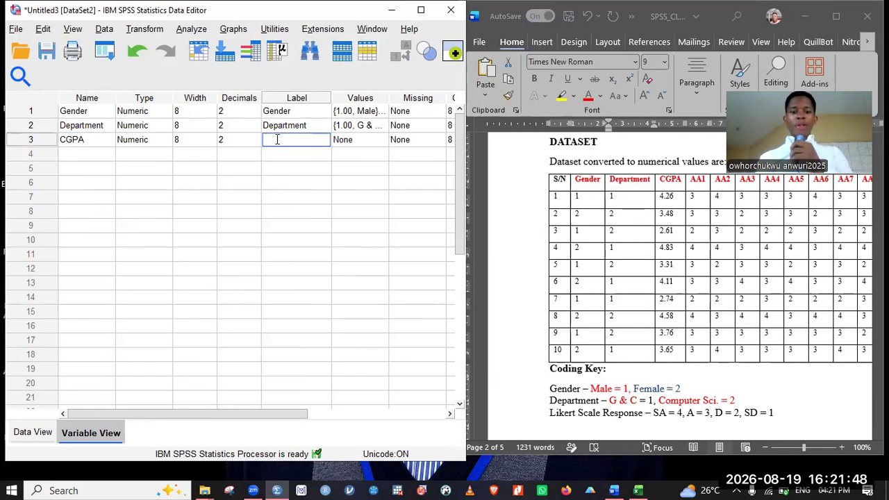
{"action": "type", "text": "c"}
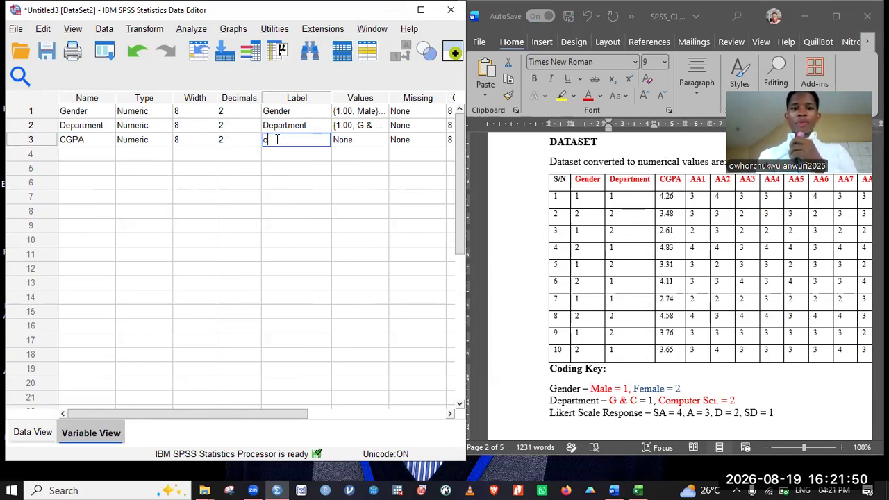
{"action": "key", "text": "BackSpace"}
{"action": "type", "text": "Cumulat"}
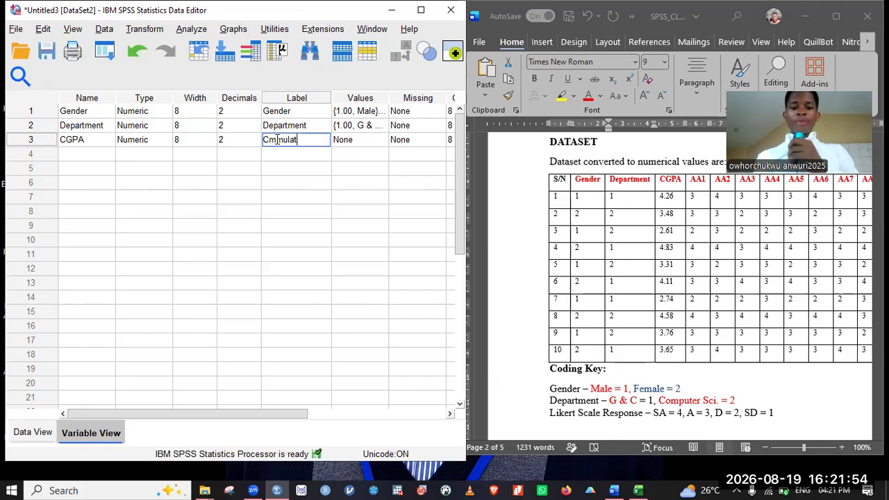
{"action": "type", "text": "ive H"}
{"action": "key", "text": "BackSpace"}
{"action": "type", "text": "g=H"}
{"action": "key", "text": "BackSpace"}
{"action": "key", "text": "BackSpace"}
{"action": "key", "text": "BackSpace"}
{"action": "type", "text": "g"}
{"action": "key", "text": "BackSpace"}
{"action": "type", "text": "Grade"}
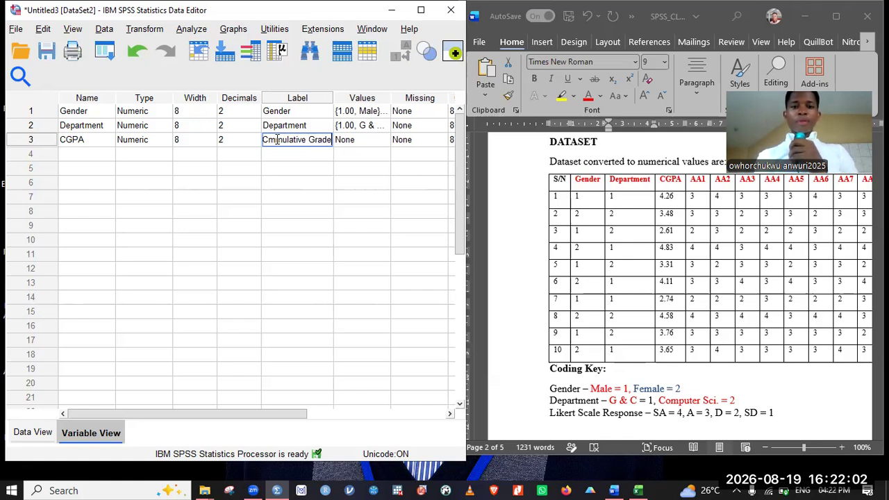
{"action": "type", "text": " Poi"}
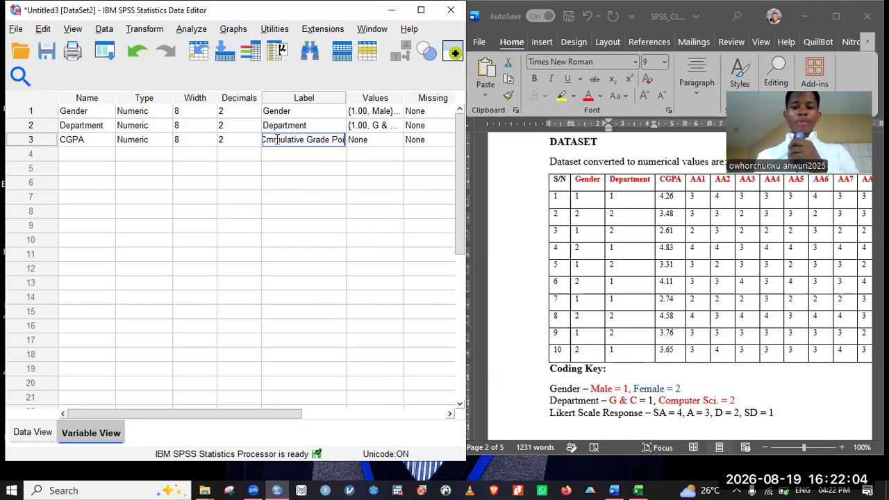
{"action": "type", "text": "nt Average"}
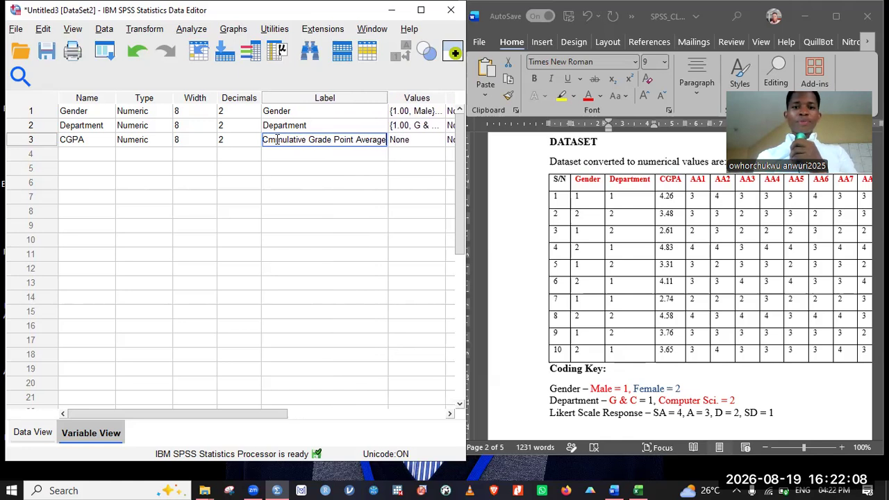
{"action": "key", "text": "Return"}
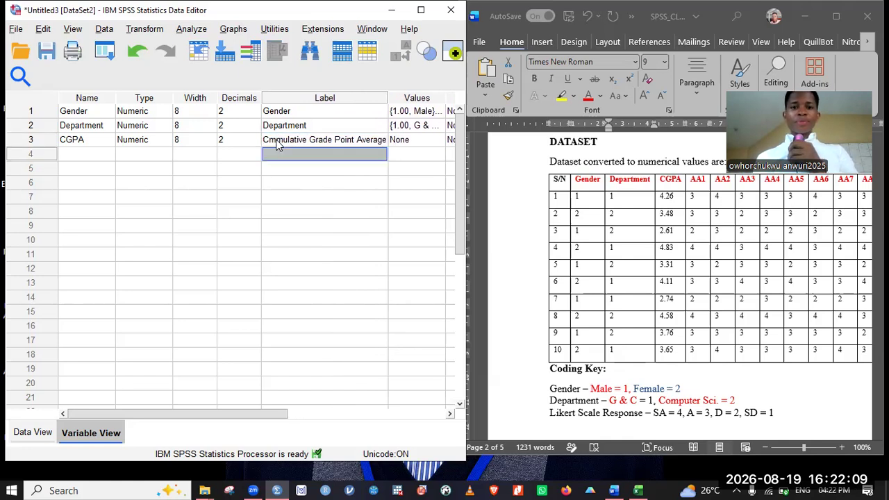
{"action": "double_click", "coordinate": [318, 141]}
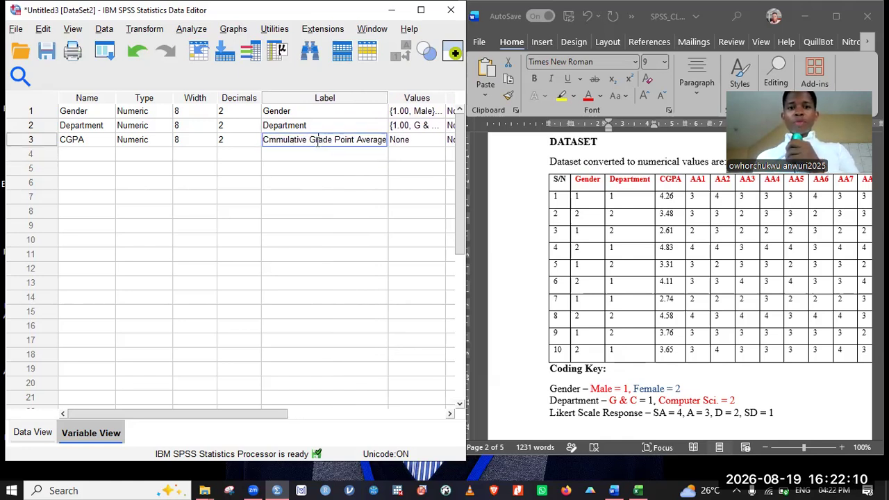
{"action": "left_click", "coordinate": [266, 140]}
{"action": "type", "text": "u"}
{"action": "key", "text": "Return"}
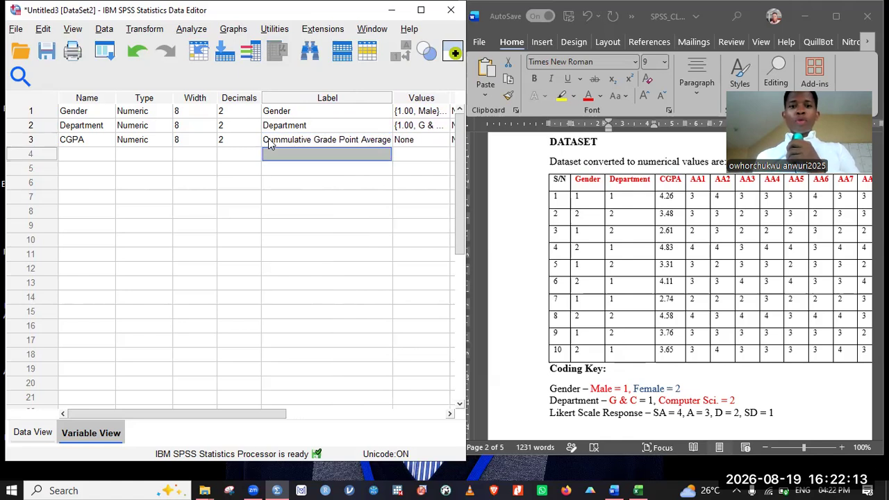
Step: Check the Coding Key in the Word document for any value labels that apply to the CGPA variable
{"action": "left_click", "coordinate": [411, 141]}
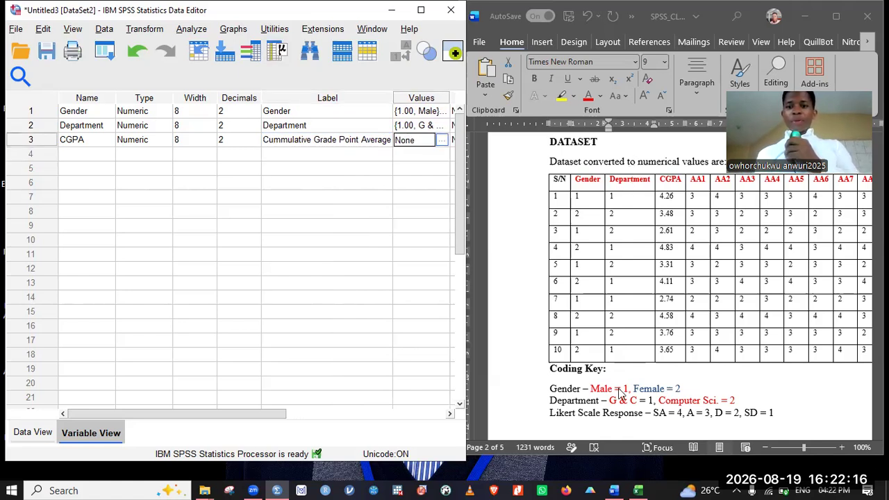
{"action": "left_click", "coordinate": [591, 390]}
{"action": "left_click_drag", "start_coordinate": [706, 394], "coordinate": [791, 414]}
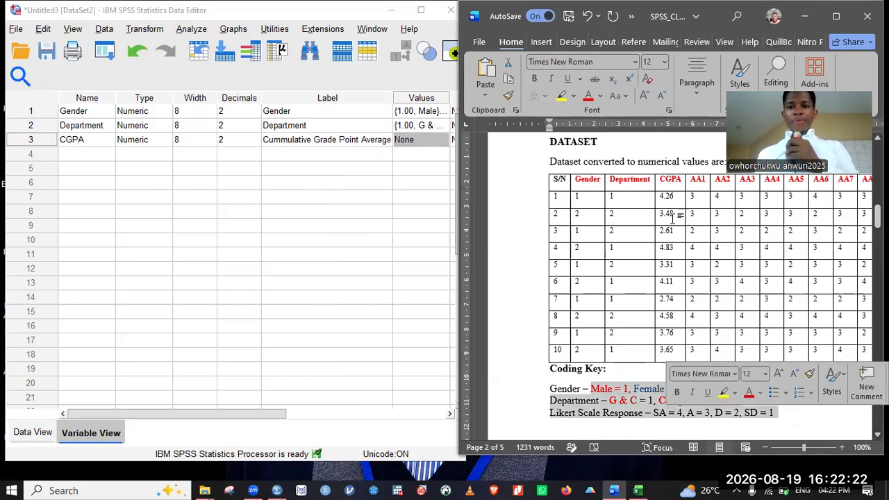
{"action": "left_click", "coordinate": [665, 185]}
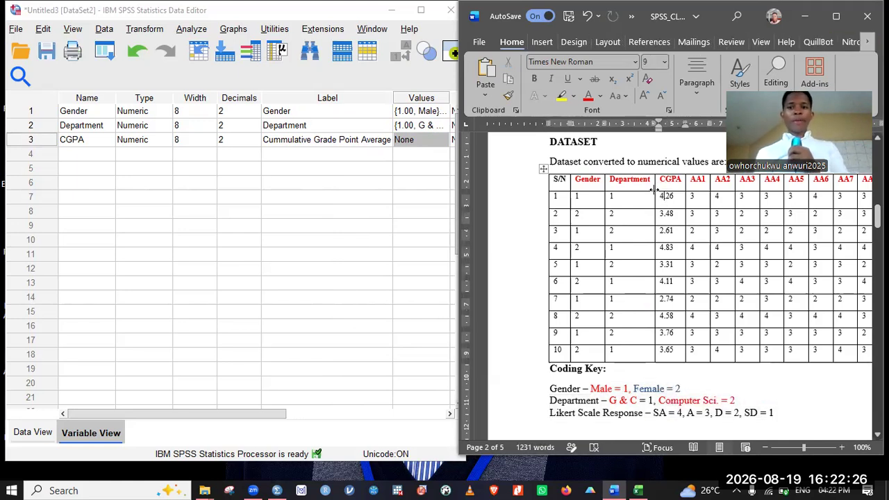
{"action": "left_click", "coordinate": [693, 182]}
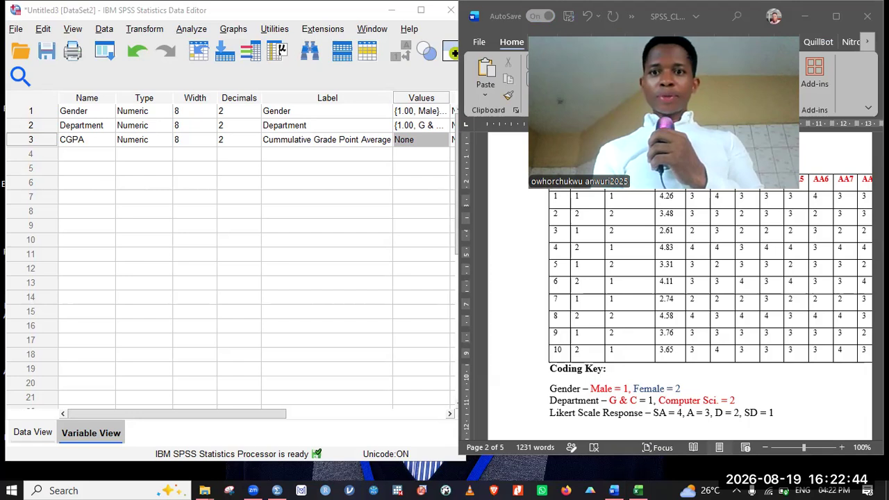
{"action": "left_click", "coordinate": [695, 179]}
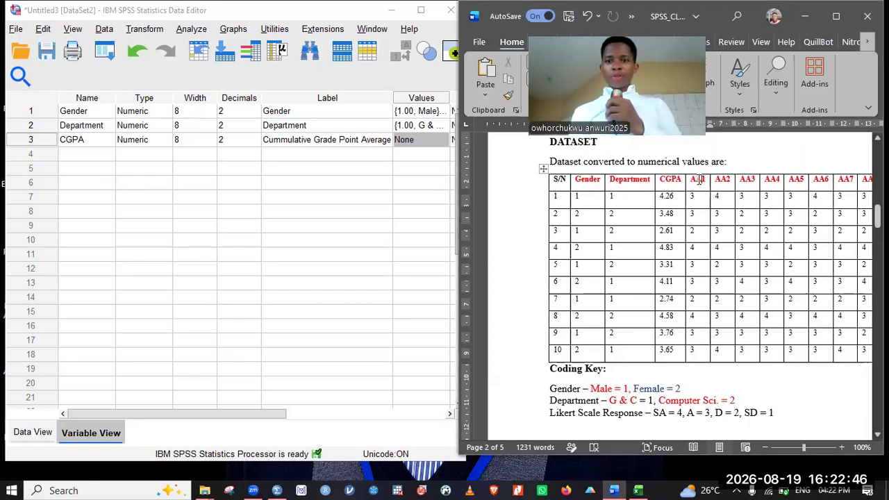
{"action": "double_click", "coordinate": [693, 179]}
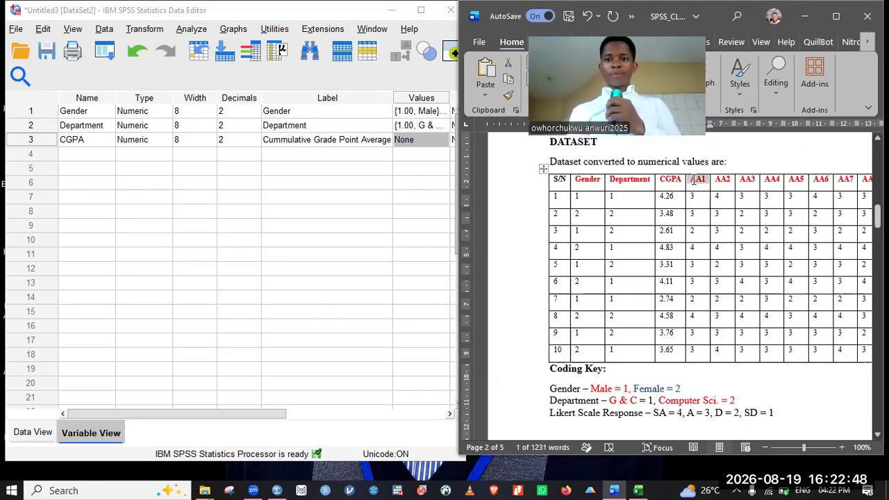
{"action": "key", "text": "shift+End"}
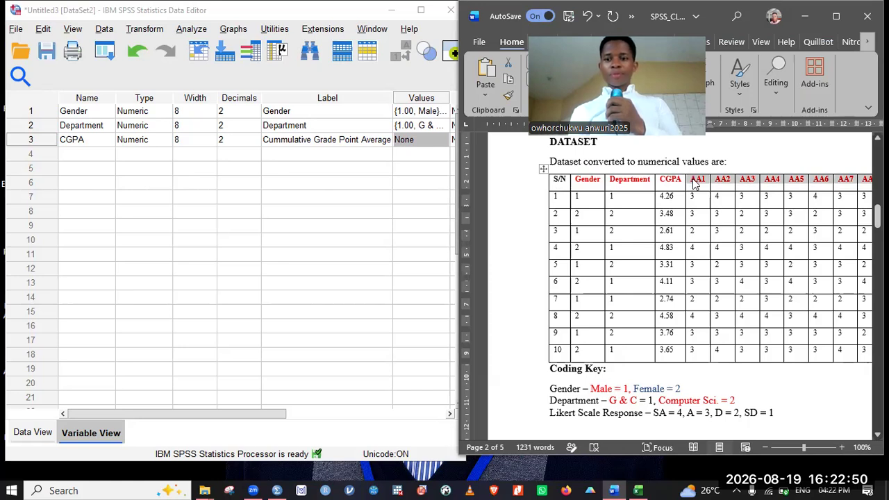
{"action": "left_click", "coordinate": [732, 301]}
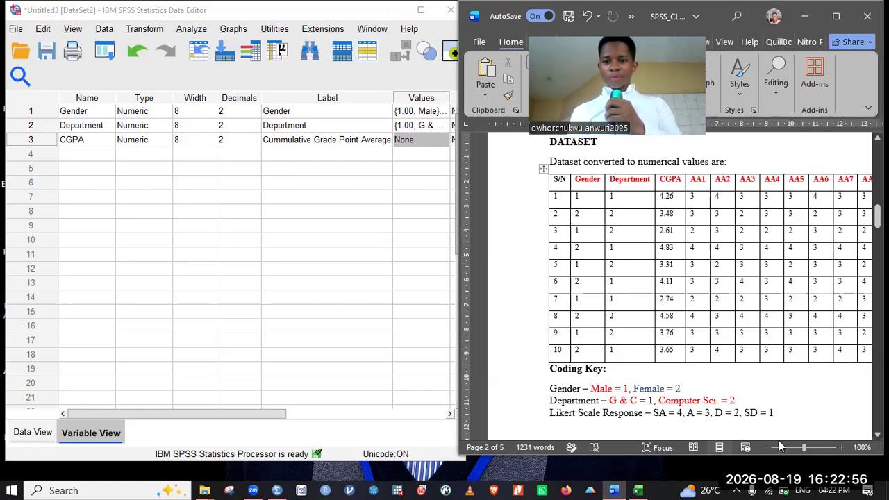
{"action": "left_click", "coordinate": [764, 471]}
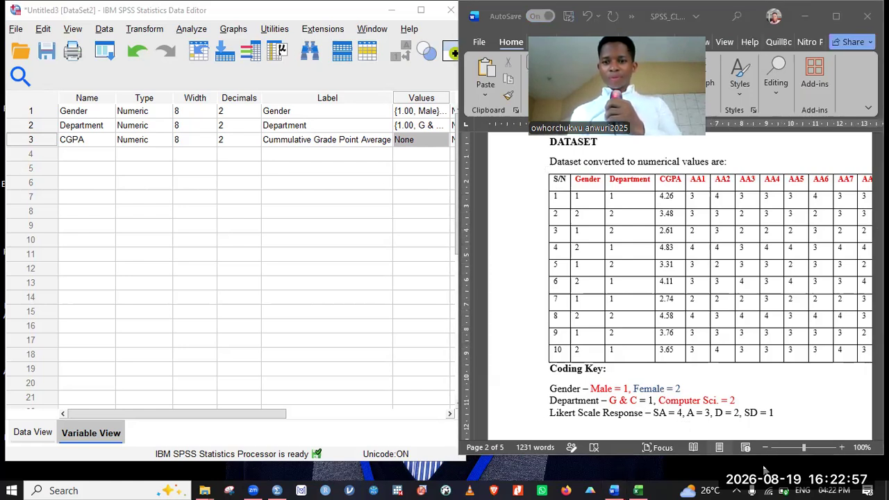
{"action": "left_click", "coordinate": [692, 181]}
{"action": "scroll", "coordinate": [692, 181], "scroll_direction": "down", "scroll_amount": 1}
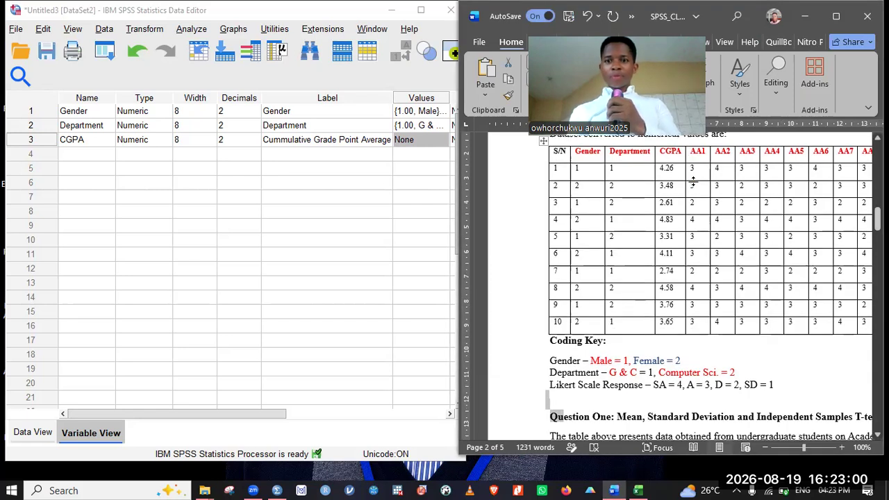
Step: Copy the header cells from AA1 onward in the numerical dataset table of the Word document
{"action": "left_click", "coordinate": [695, 153]}
{"action": "double_click", "coordinate": [695, 152]}
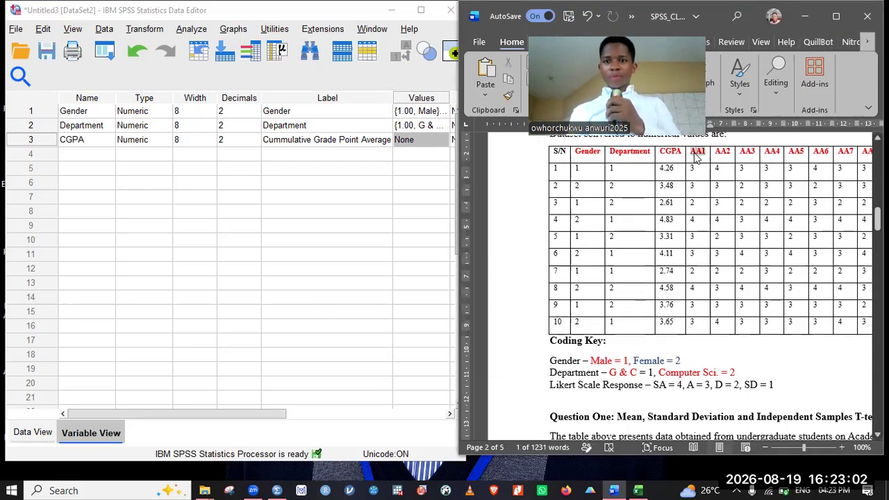
{"action": "triple_click", "coordinate": [695, 154]}
{"action": "key", "text": "shift+Right"}
{"action": "key", "text": "shift+Right"}
{"action": "key", "text": "shift+Right"}
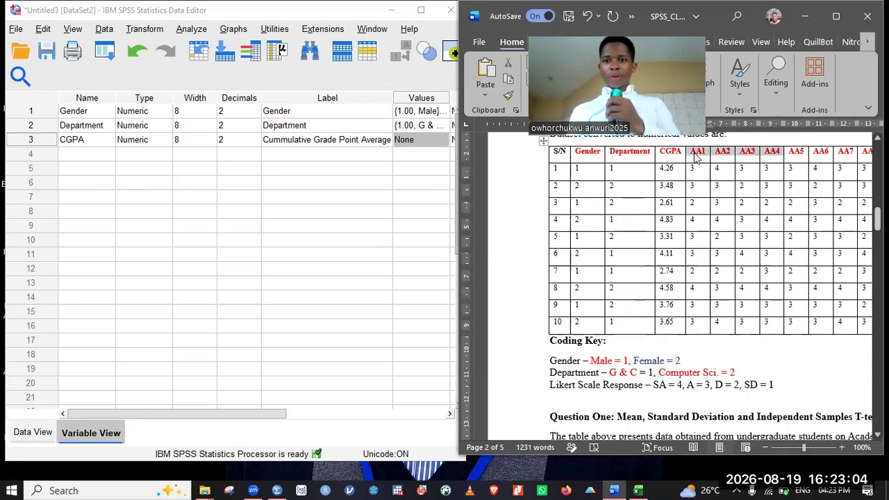
{"action": "key", "text": "shift+Right"}
{"action": "key", "text": "shift+Right"}
{"action": "key", "text": "shift+Right"}
{"action": "key", "text": "shift+Right"}
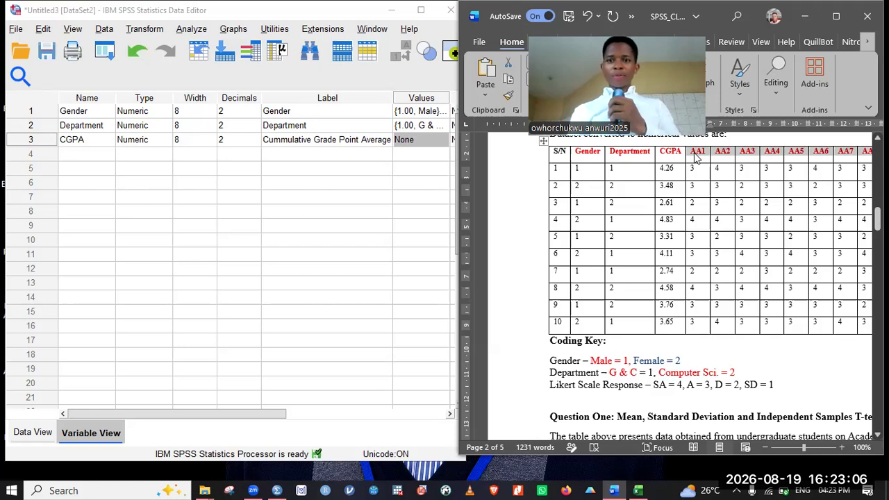
{"action": "right_click", "coordinate": [698, 153]}
{"action": "left_click", "coordinate": [728, 201]}
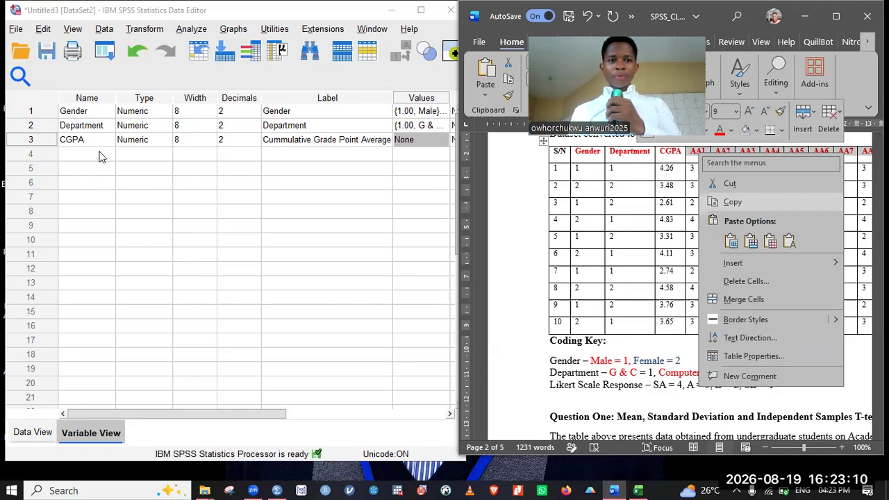
Step: Try to paste the copied headings into the Name cells of rows 4 to 13 in SPSS, and undo the paste
{"action": "left_click", "coordinate": [100, 153]}
{"action": "left_click", "coordinate": [100, 153]}
{"action": "key", "text": "shift+Down"}
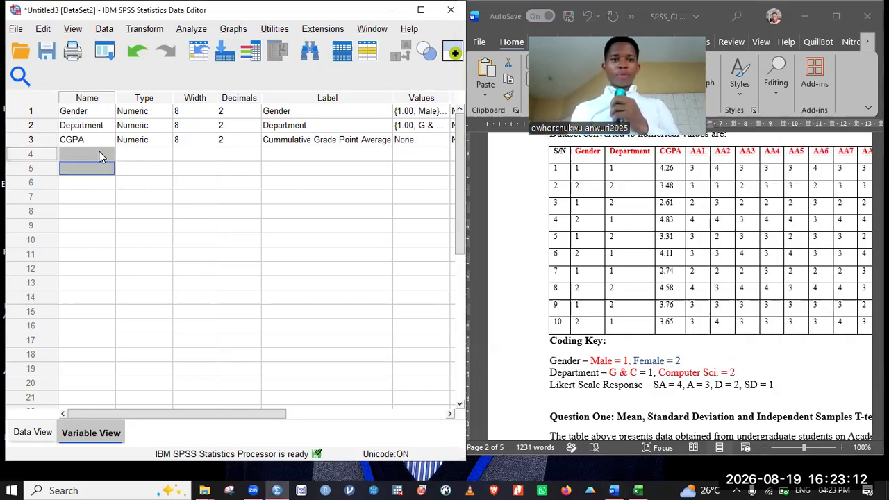
{"action": "key", "text": "shift+Down"}
{"action": "key", "text": "shift+Down"}
{"action": "key", "text": "shift+Down"}
{"action": "key", "text": "shift+Down"}
{"action": "key", "text": "shift+Down"}
{"action": "key", "text": "shift+Down"}
{"action": "key", "text": "shift+Down"}
{"action": "key", "text": "shift+Down"}
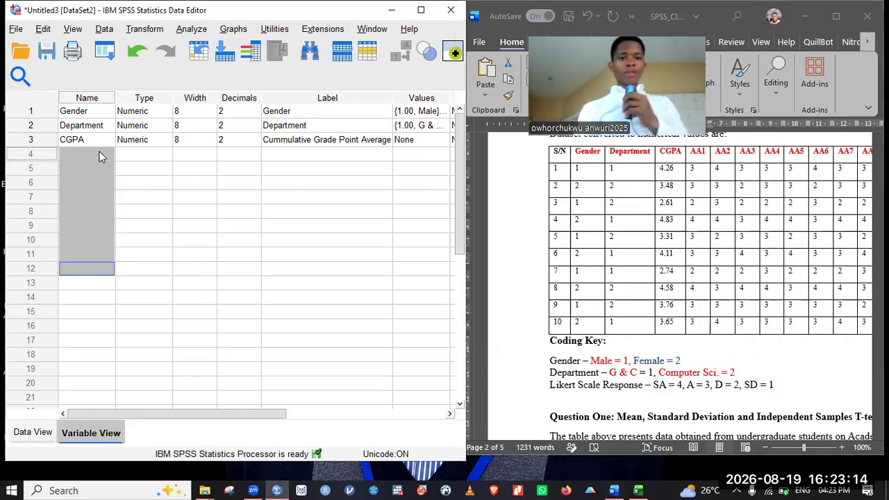
{"action": "right_click", "coordinate": [98, 157]}
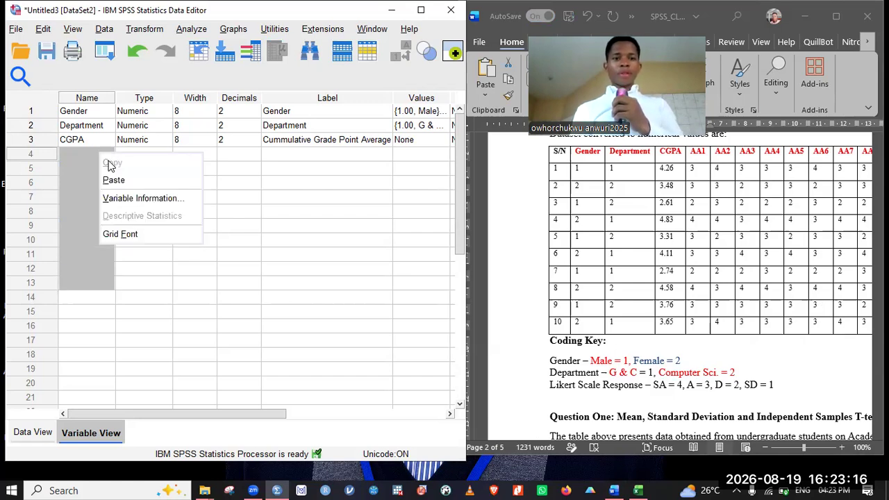
{"action": "left_click", "coordinate": [111, 182]}
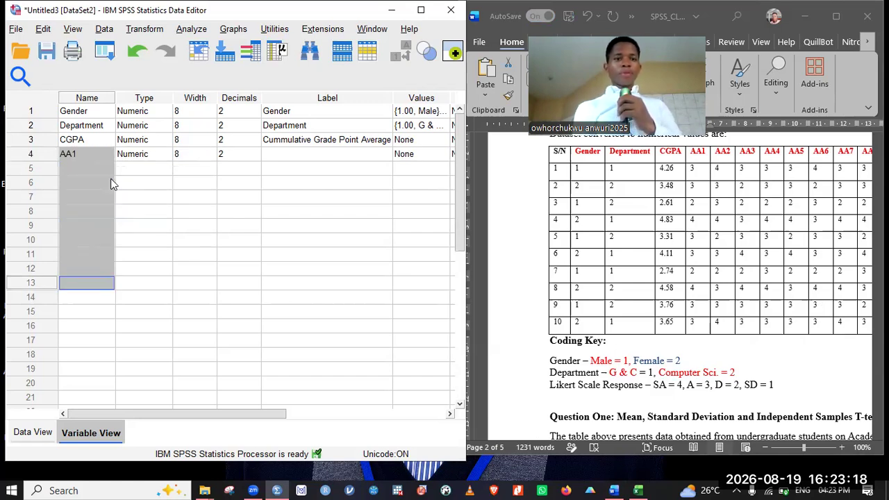
{"action": "key", "text": "ctrl+z"}
Step: Add ten variables named AA1 through AA10 in rows 4 to 13 of the Variable View
{"action": "left_click", "coordinate": [74, 154]}
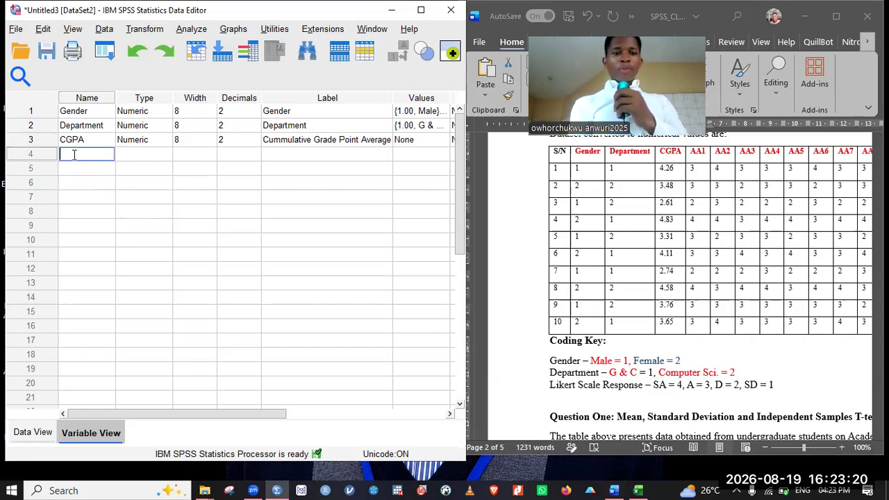
{"action": "type", "text": "AA1"}
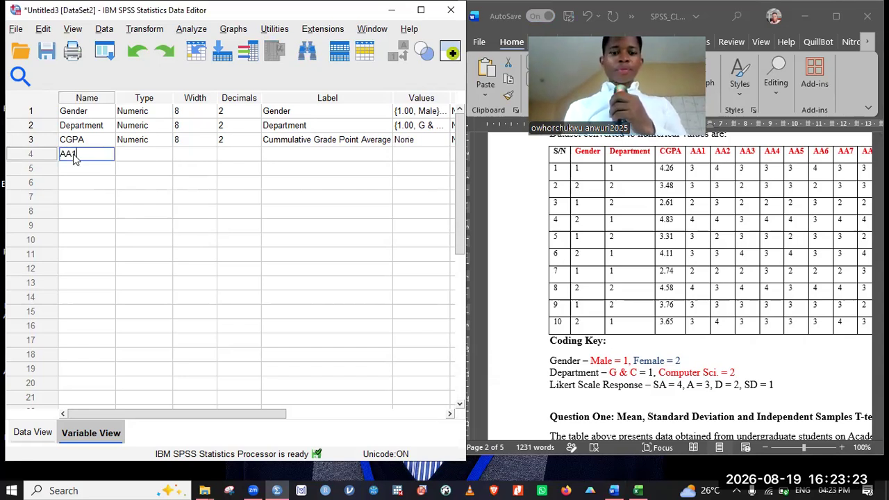
{"action": "key", "text": "Return"}
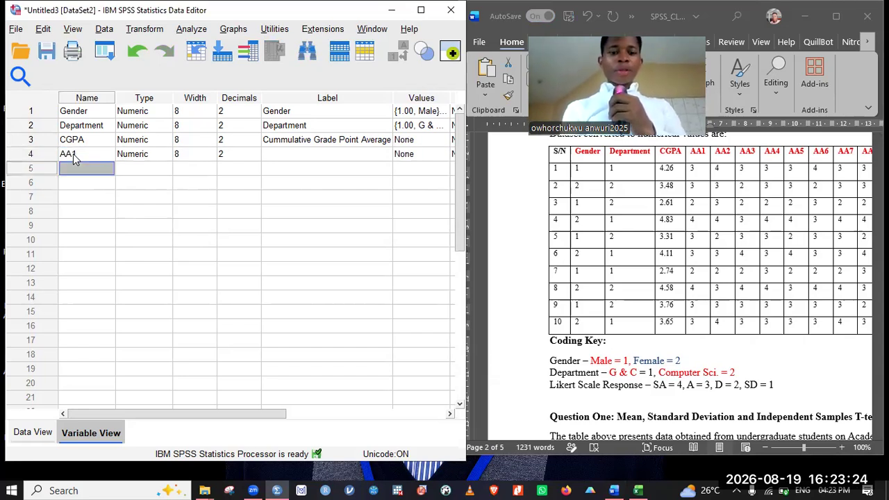
{"action": "type", "text": "AA2"}
{"action": "key", "text": "Return"}
{"action": "type", "text": "AA"}
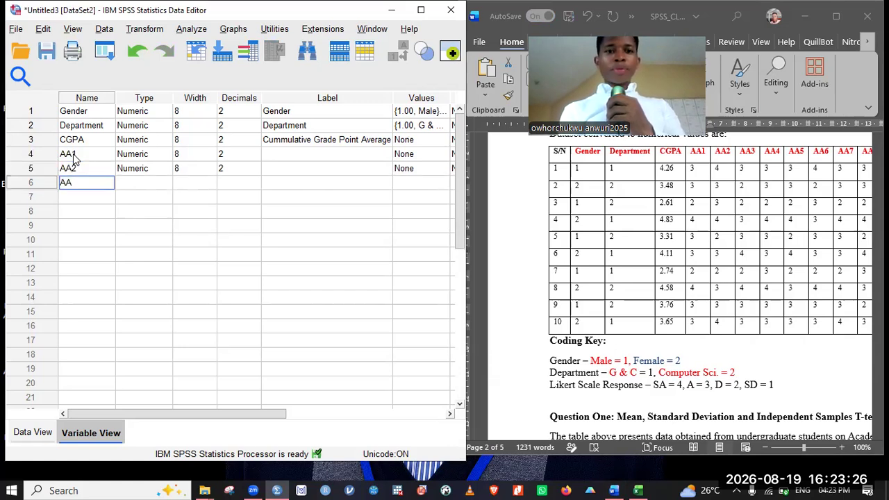
{"action": "type", "text": "3"}
{"action": "key", "text": "Return"}
{"action": "type", "text": "AA"}
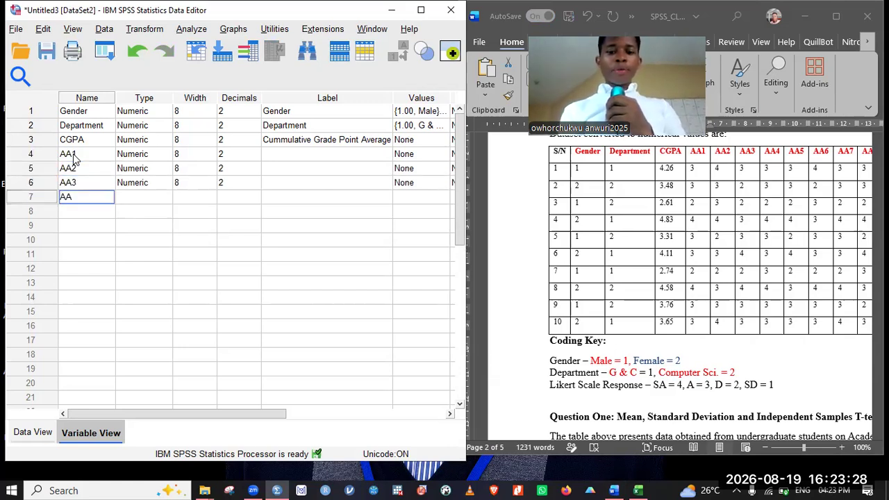
{"action": "type", "text": "4"}
{"action": "key", "text": "Return"}
{"action": "type", "text": "AA5"}
{"action": "key", "text": "Return"}
{"action": "type", "text": "AA"}
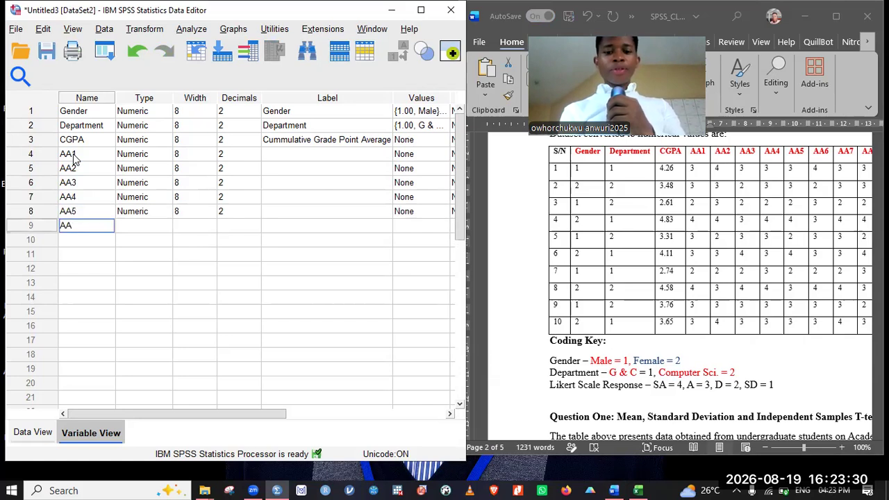
{"action": "type", "text": "6"}
{"action": "key", "text": "Return"}
{"action": "type", "text": "AA7"}
{"action": "key", "text": "Return"}
{"action": "type", "text": "AA8"}
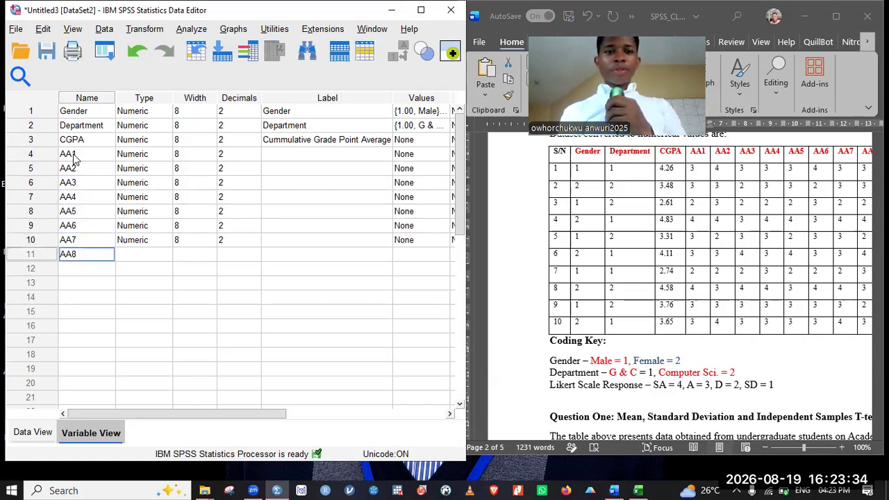
{"action": "key", "text": "Return"}
{"action": "type", "text": "AA9"}
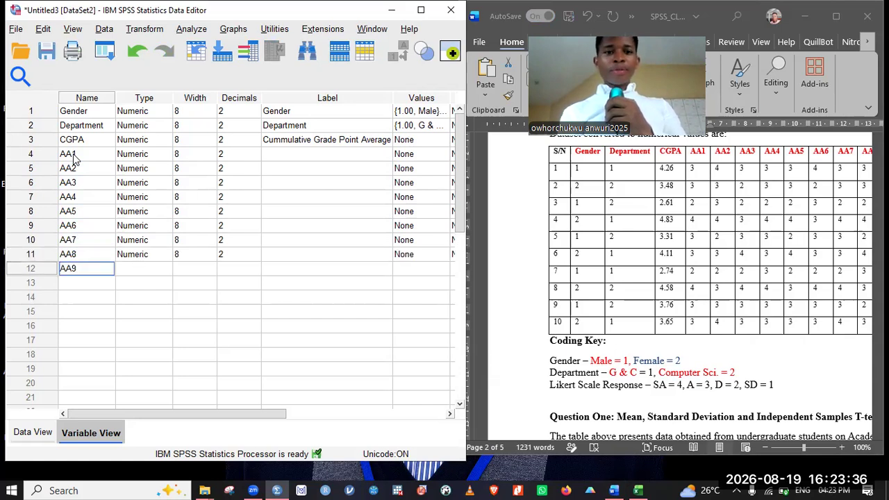
{"action": "key", "text": "Return"}
{"action": "type", "text": "AA10"}
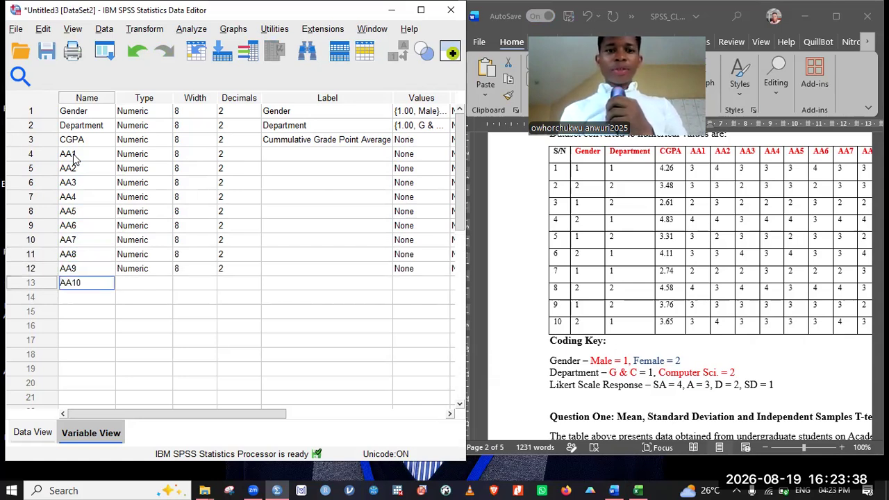
{"action": "key", "text": "Return"}
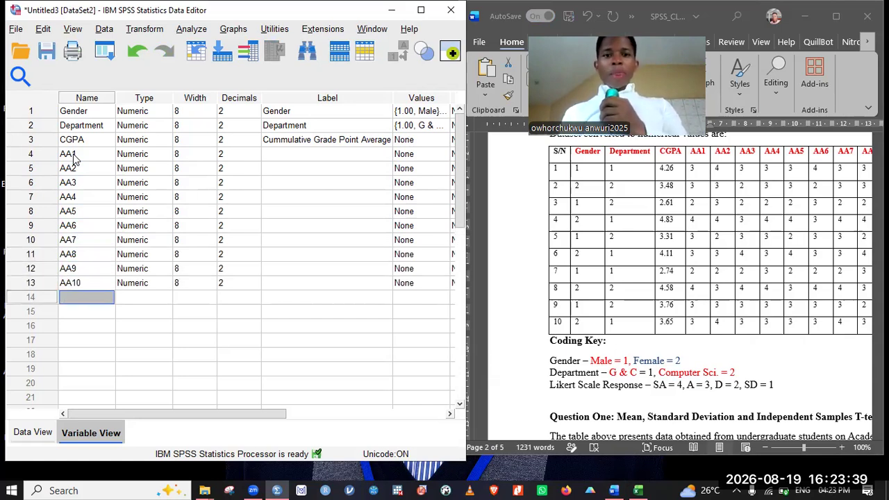
{"action": "left_click", "coordinate": [281, 153]}
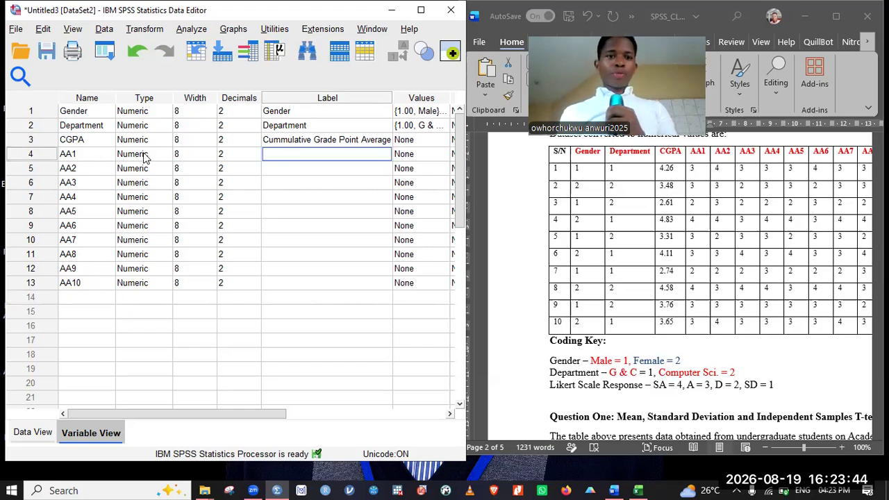
{"action": "left_click", "coordinate": [87, 155]}
{"action": "left_click", "coordinate": [520, 218]}
{"action": "left_click", "coordinate": [275, 155]}
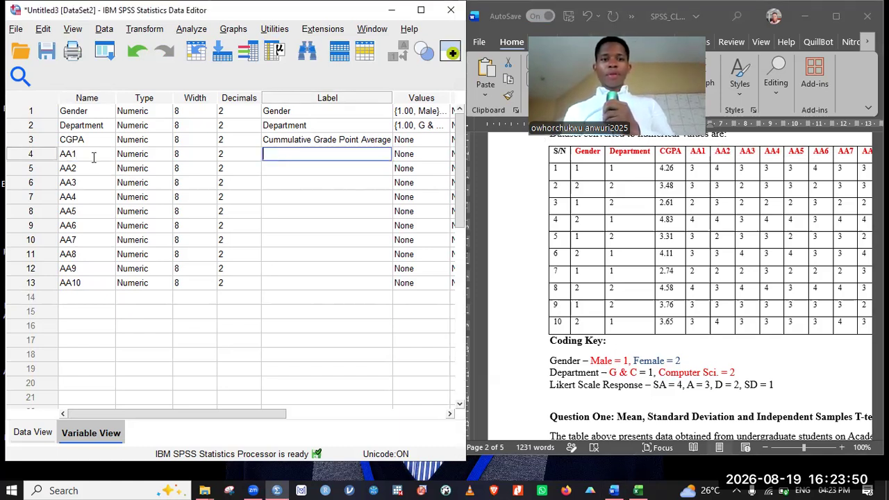
Step: Copy the ten statements for AA1 to AA10 from the Statement column of the questionnaire table in Word
{"action": "left_click", "coordinate": [733, 157]}
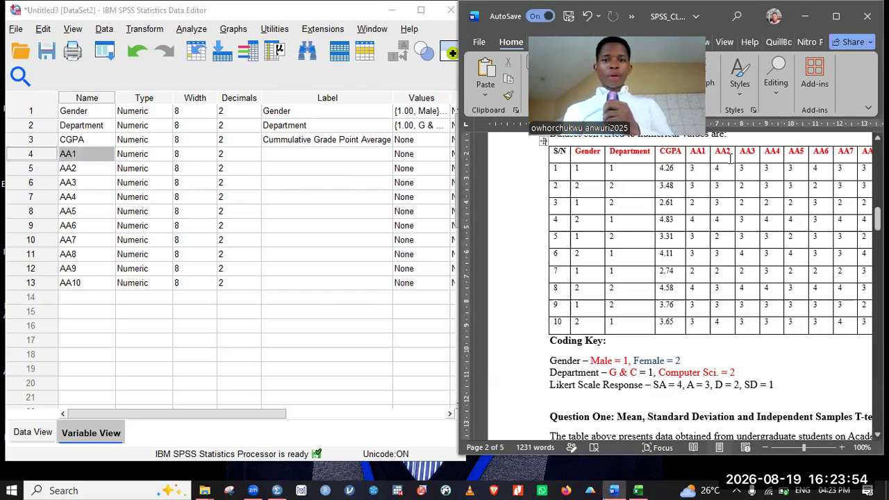
{"action": "scroll", "coordinate": [730, 158], "scroll_direction": "up", "scroll_amount": 5}
{"action": "scroll", "coordinate": [730, 158], "scroll_direction": "up", "scroll_amount": 5}
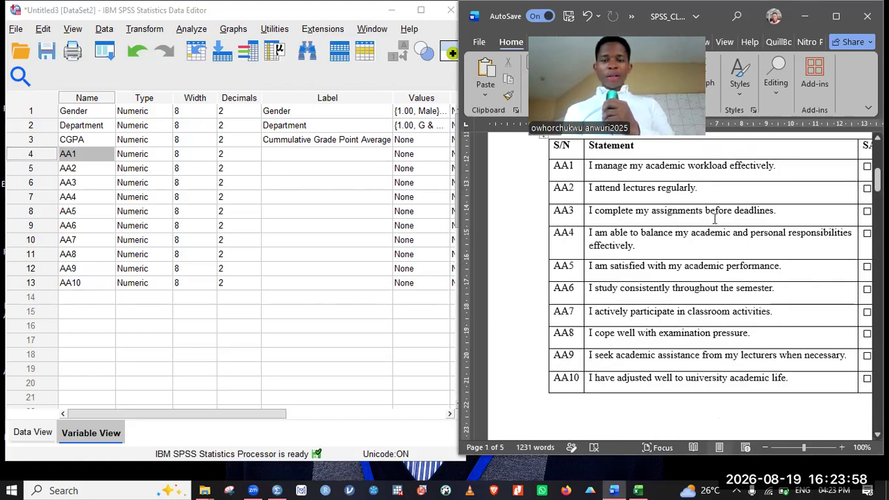
{"action": "left_click_drag", "start_coordinate": [750, 343], "coordinate": [754, 366]}
{"action": "left_click_drag", "start_coordinate": [755, 411], "coordinate": [754, 391]}
{"action": "key", "text": "super+c"}
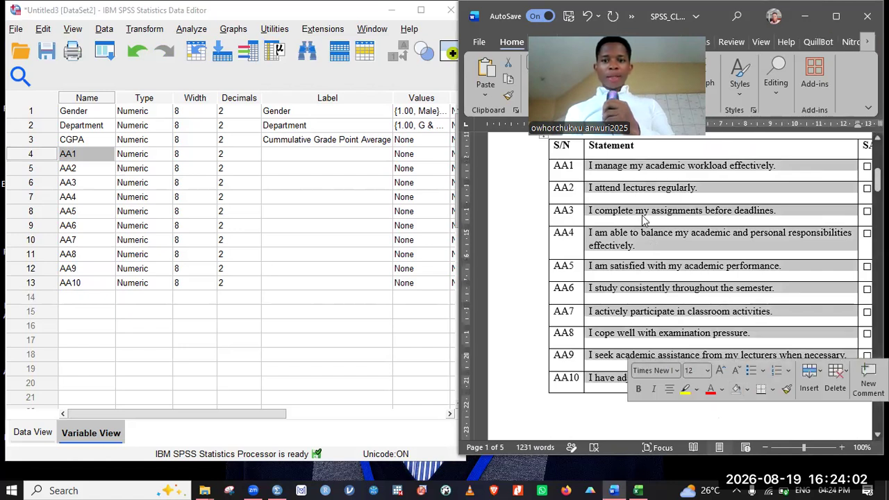
{"action": "right_click", "coordinate": [646, 218]}
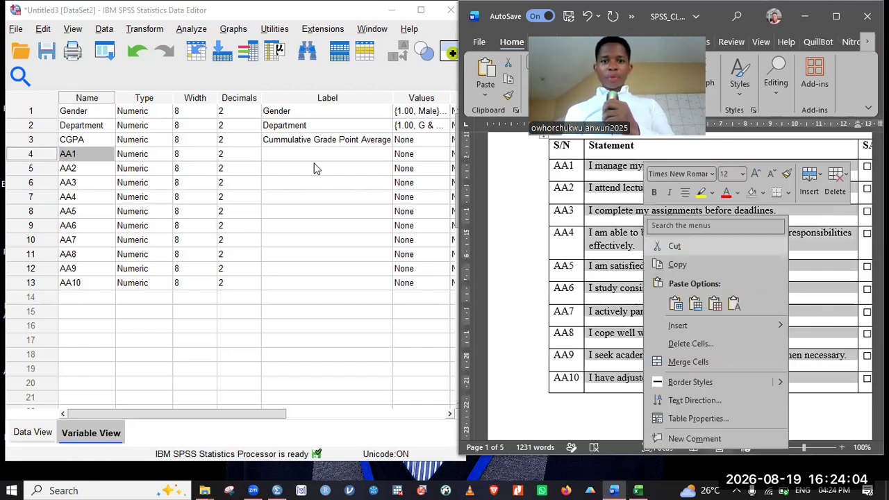
Step: Try to paste the copied statements as labels of AA1 to AA10 in SPSS, and undo the paste
{"action": "left_click", "coordinate": [301, 160]}
{"action": "key", "text": "shift+Down"}
{"action": "key", "text": "shift+Down"}
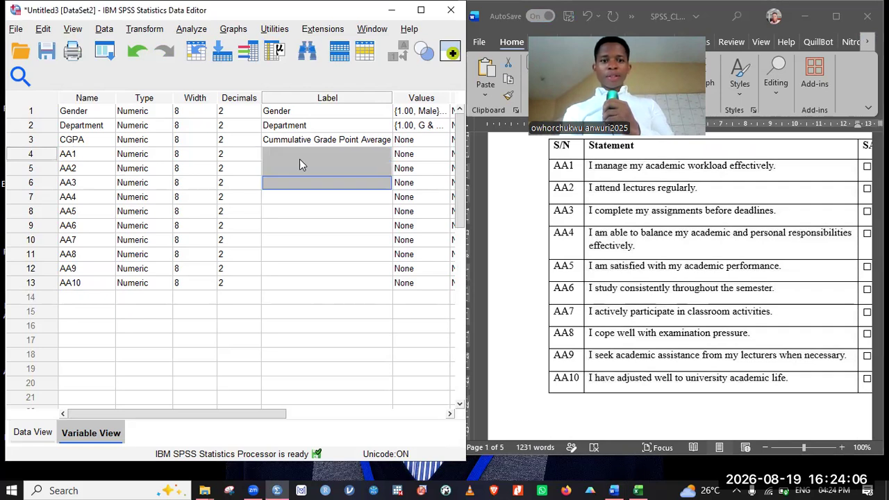
{"action": "key", "text": "ctrl+shift+Down"}
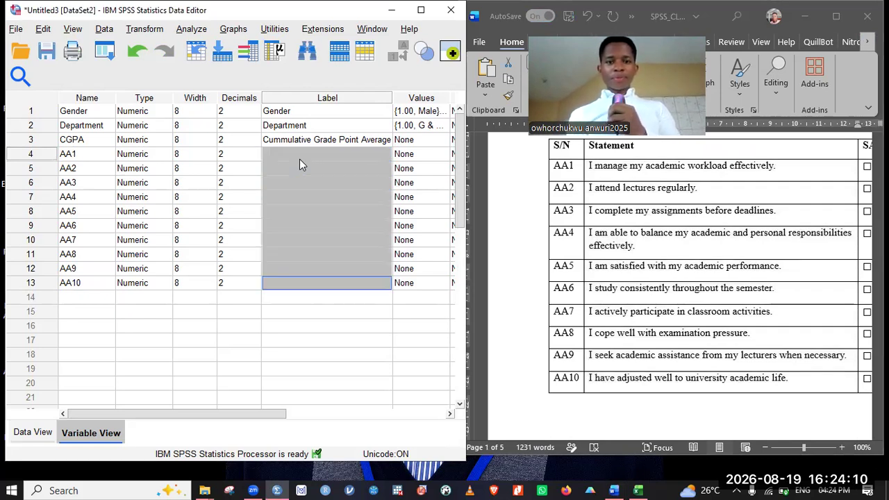
{"action": "right_click", "coordinate": [299, 160]}
{"action": "left_click", "coordinate": [326, 196]}
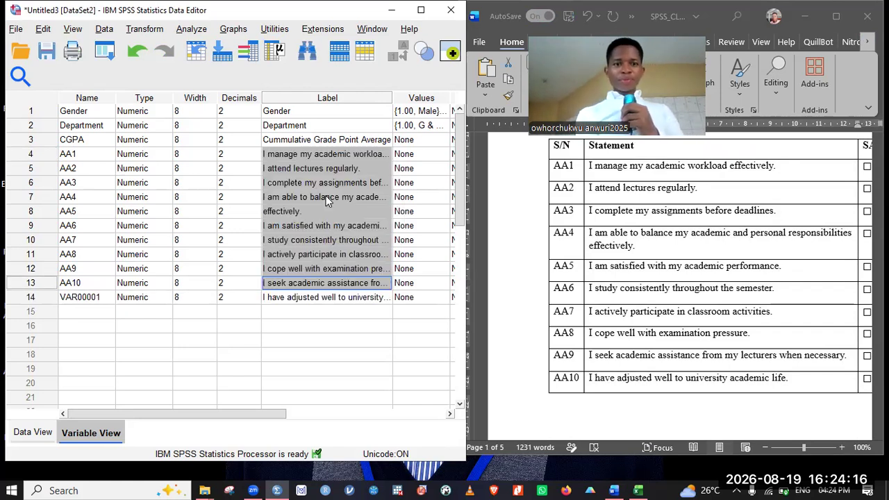
{"action": "key", "text": "ctrl+z"}
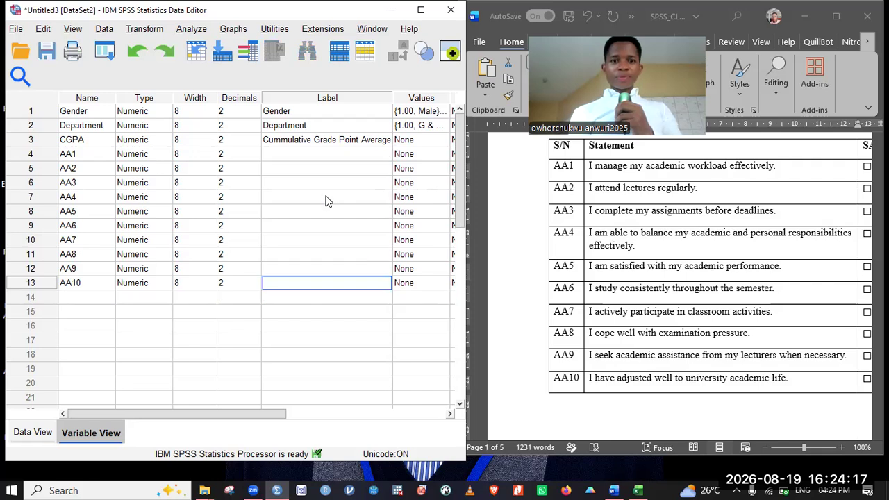
Step: Select and copy the full AA1 to AA10 statement list again from the questionnaire table in Word
{"action": "left_click", "coordinate": [592, 165]}
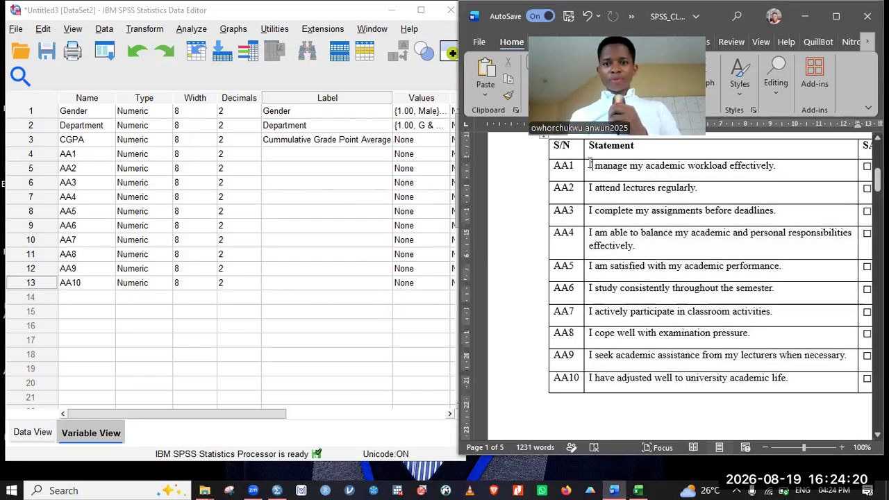
{"action": "left_click", "coordinate": [761, 366], "text": "shift"}
{"action": "key", "text": "super+c"}
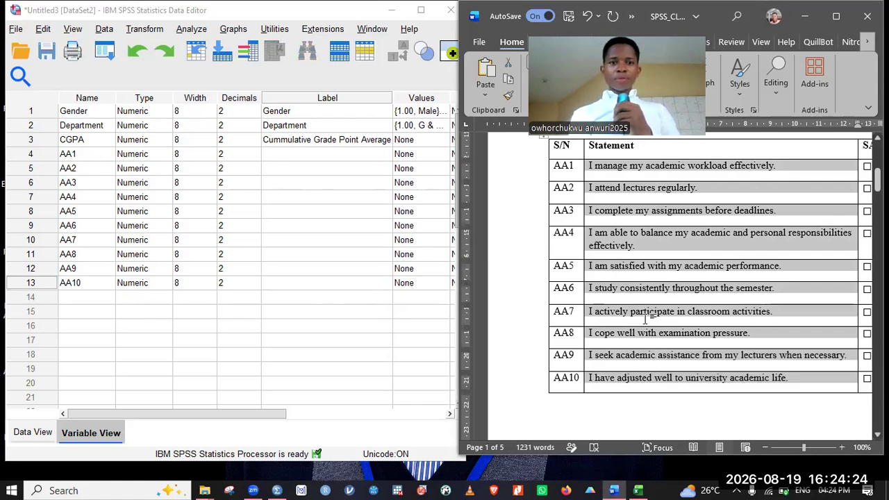
Step: Paste the statements into the Label cells of AA1 to AA10 in SPSS and maximize the Data Editor window
{"action": "left_click", "coordinate": [295, 153]}
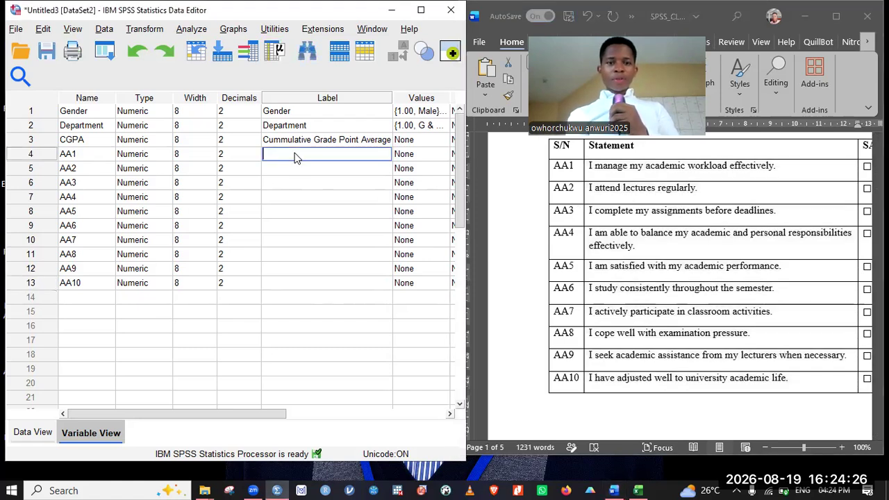
{"action": "key", "text": "shift+Down"}
{"action": "key", "text": "shift+Down"}
{"action": "key", "text": "shift+Down"}
{"action": "key", "text": "shift+Down"}
{"action": "key", "text": "shift+Down"}
{"action": "key", "text": "shift+Down"}
{"action": "key", "text": "shift+Down"}
{"action": "key", "text": "shift+Down"}
{"action": "key", "text": "shift+Down"}
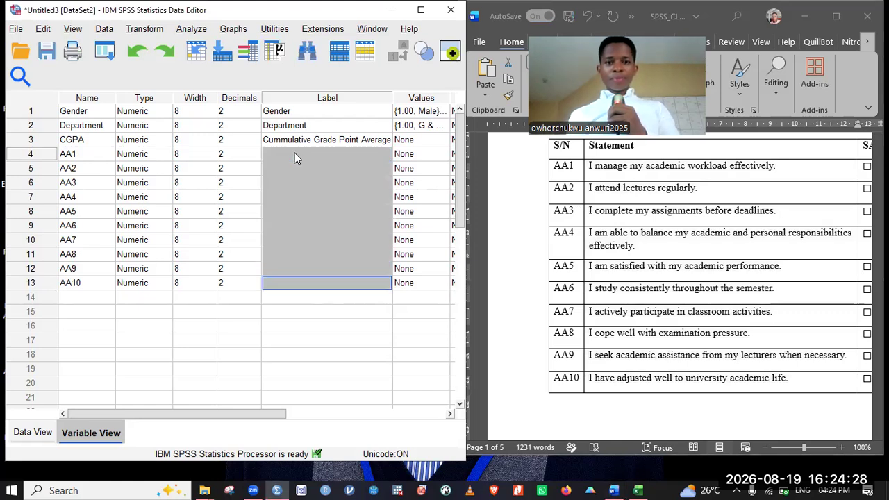
{"action": "right_click", "coordinate": [302, 154]}
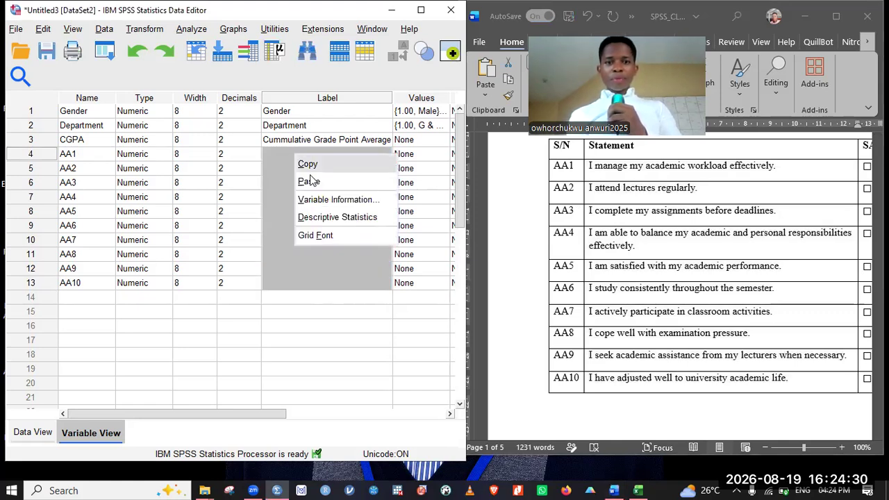
{"action": "left_click", "coordinate": [309, 181]}
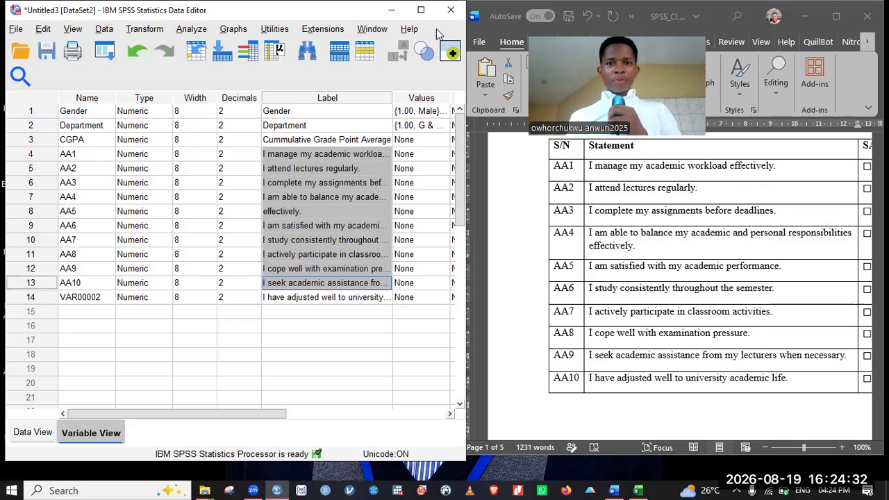
{"action": "left_click", "coordinate": [421, 13]}
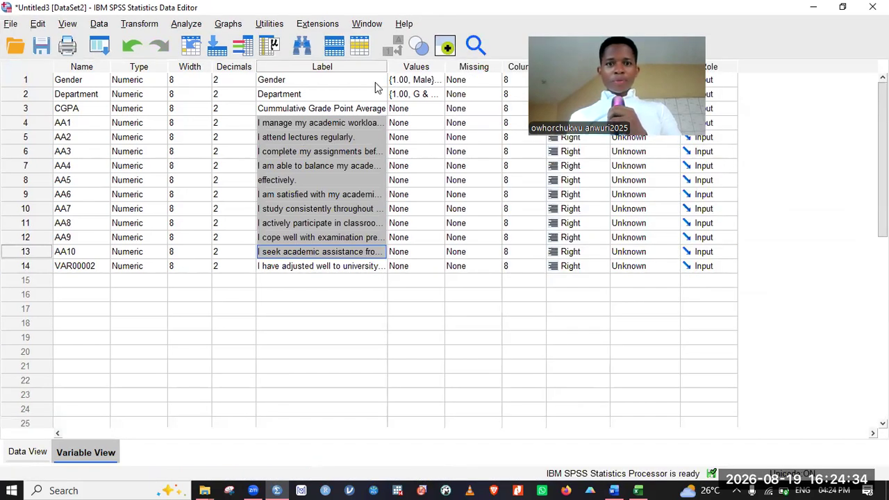
Step: Widen the Label column and move the stray word "effectively." from AA5's label to the end of AA4's label
{"action": "left_click_drag", "start_coordinate": [385, 67], "coordinate": [567, 66]}
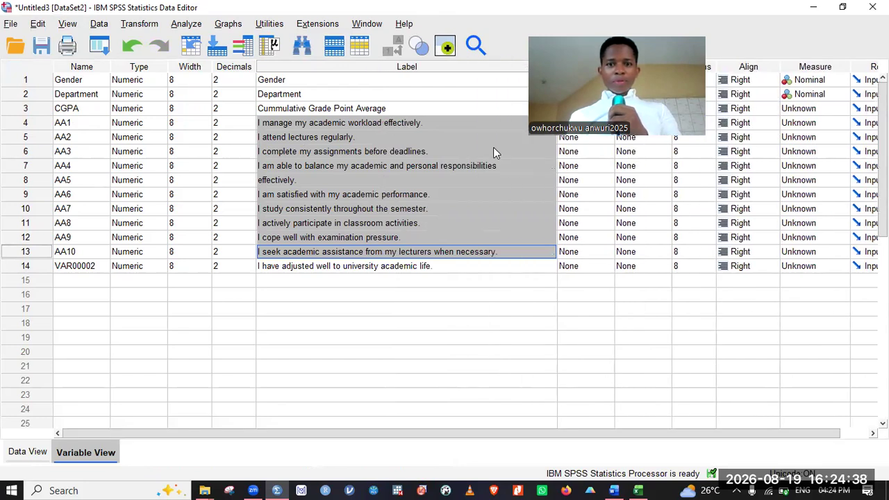
{"action": "double_click", "coordinate": [288, 180]}
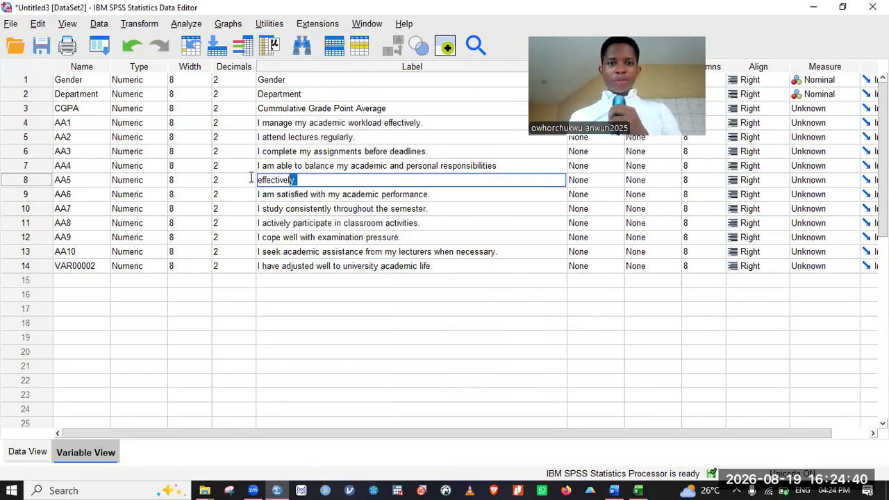
{"action": "double_click", "coordinate": [269, 180]}
{"action": "right_click", "coordinate": [269, 178]}
{"action": "left_click", "coordinate": [291, 228]}
{"action": "double_click", "coordinate": [511, 170]}
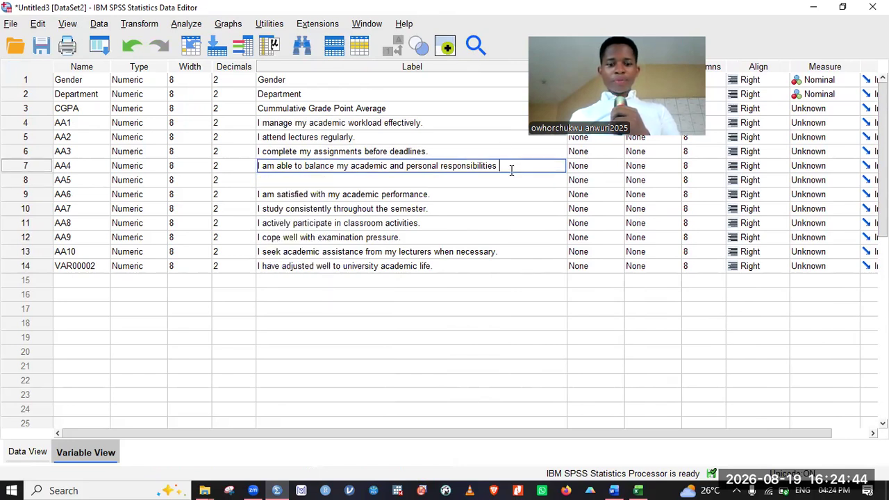
{"action": "key", "text": "ctrl+v"}
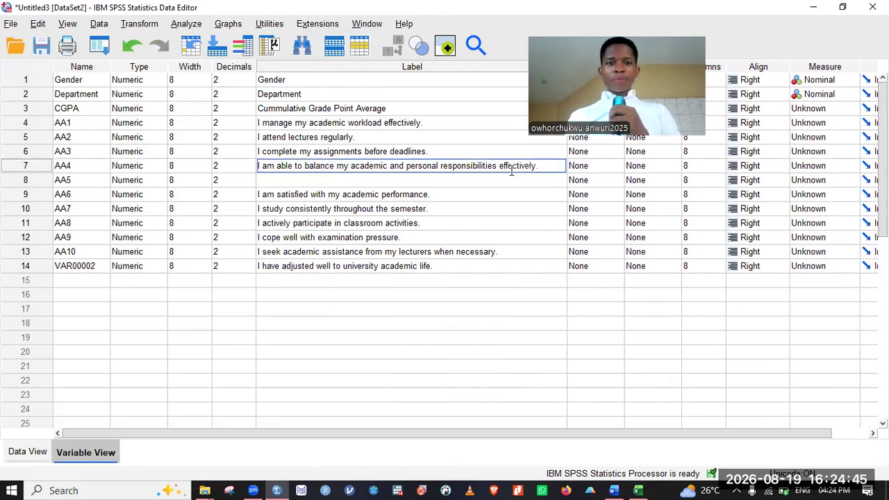
Step: Copy the labels of AA6 through VAR00002, from "I am satisfied with my academic performance." to "I have adjusted well to university academic life."
{"action": "left_click", "coordinate": [320, 197]}
{"action": "key", "text": "shift+Down"}
{"action": "key", "text": "shift+Down"}
{"action": "key", "text": "shift+Down"}
{"action": "key", "text": "shift+Down"}
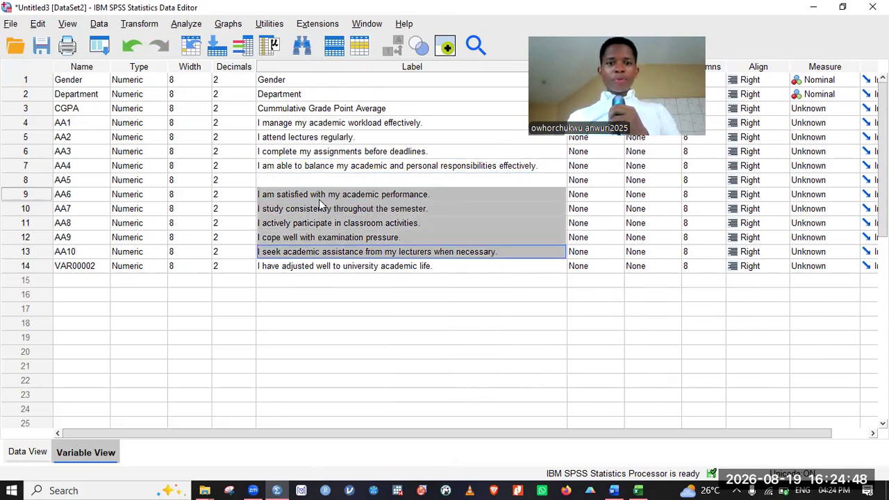
{"action": "key", "text": "shift+Down"}
{"action": "right_click", "coordinate": [319, 199]}
{"action": "left_click", "coordinate": [330, 211]}
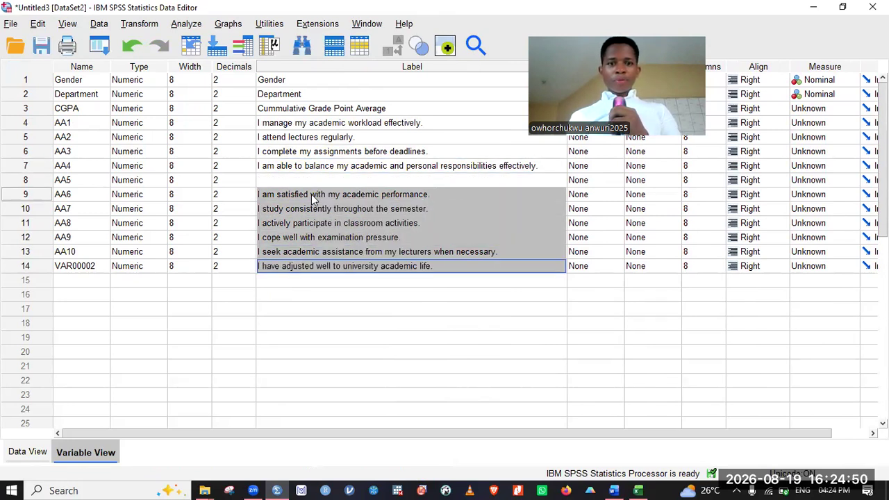
Step: Paste the copied statements into the labels of AA5 to AA10
{"action": "left_click", "coordinate": [295, 181]}
{"action": "key", "text": "shift+Down"}
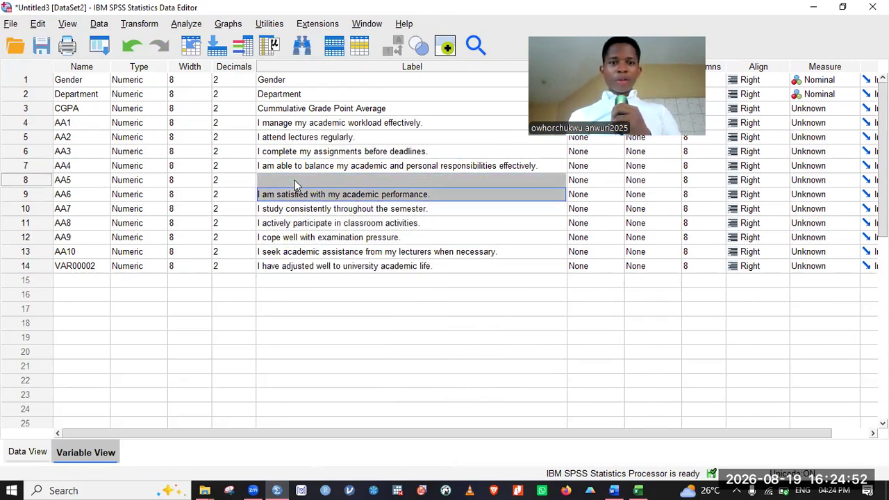
{"action": "key", "text": "shift+Down"}
{"action": "key", "text": "shift+Down"}
{"action": "key", "text": "shift+Down"}
{"action": "key", "text": "shift+Down"}
{"action": "right_click", "coordinate": [295, 182]}
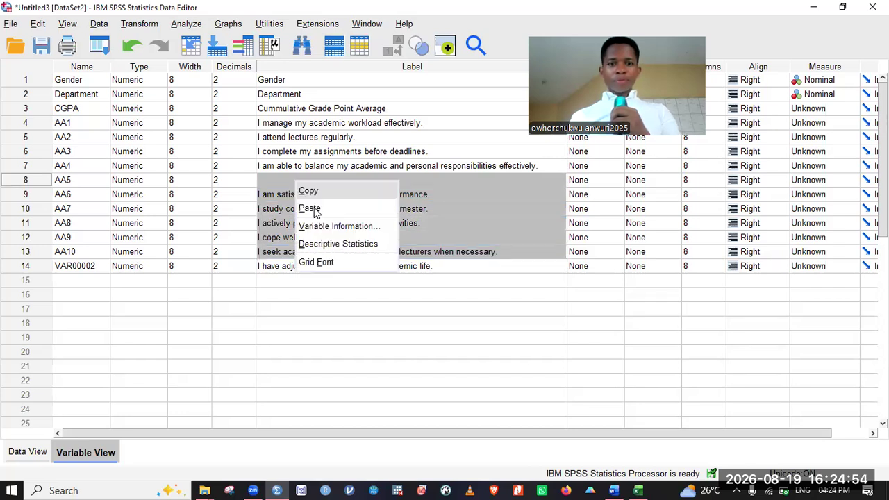
Step: Delete the surplus variable VAR00002 in row 14
{"action": "left_click", "coordinate": [28, 266]}
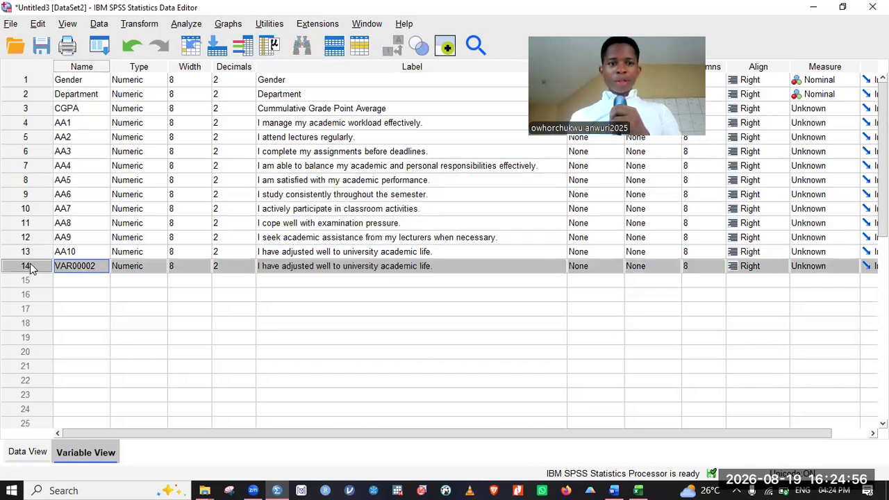
{"action": "right_click", "coordinate": [64, 309]}
{"action": "left_click", "coordinate": [57, 310]}
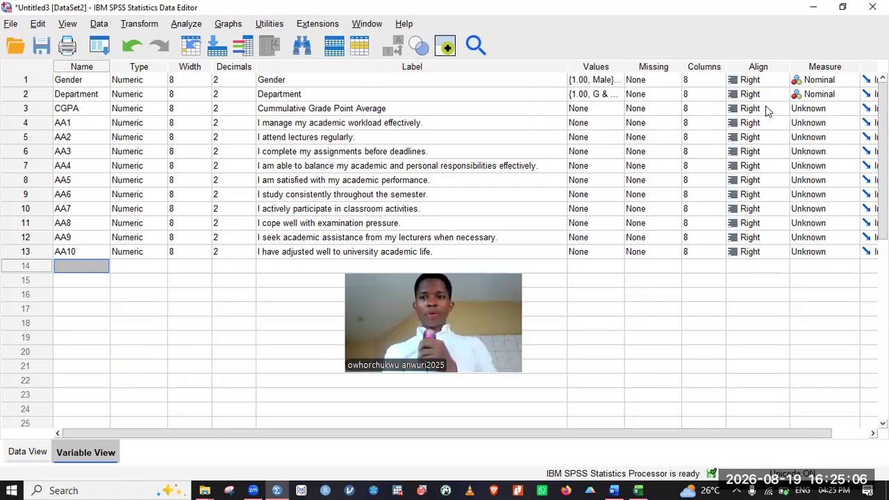
Step: Restore the Data Editor window and, in Word, colour the Likert scale codes SA = 4, A = 3, D = 2, SD = 1 red in the Coding Key
{"action": "left_click", "coordinate": [842, 7]}
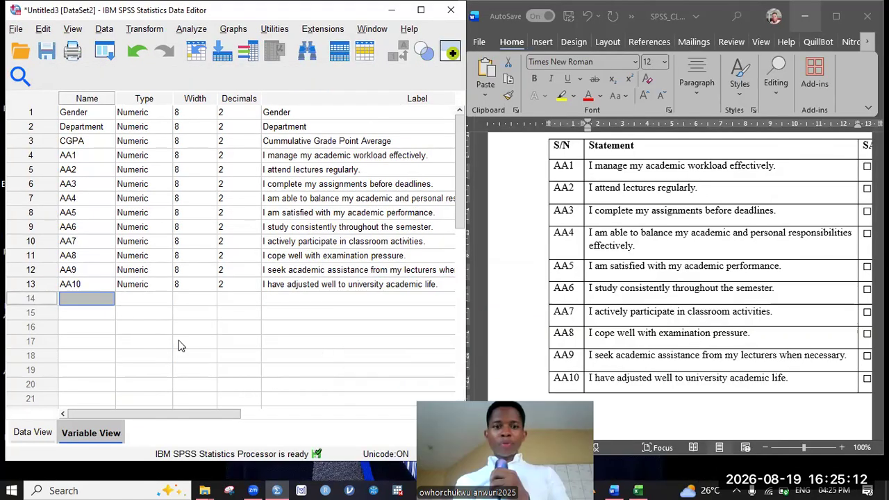
{"action": "left_click_drag", "start_coordinate": [142, 418], "coordinate": [253, 413]}
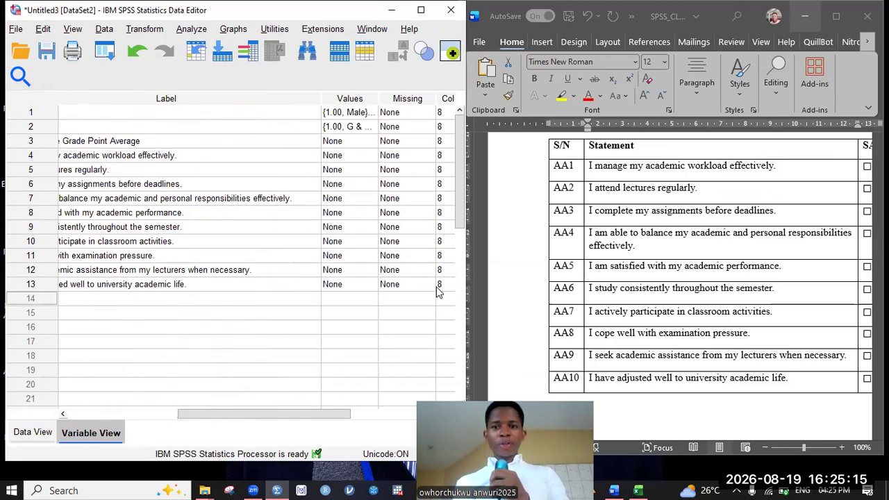
{"action": "left_click", "coordinate": [644, 398]}
{"action": "scroll", "coordinate": [643, 398], "scroll_direction": "down", "scroll_amount": 5}
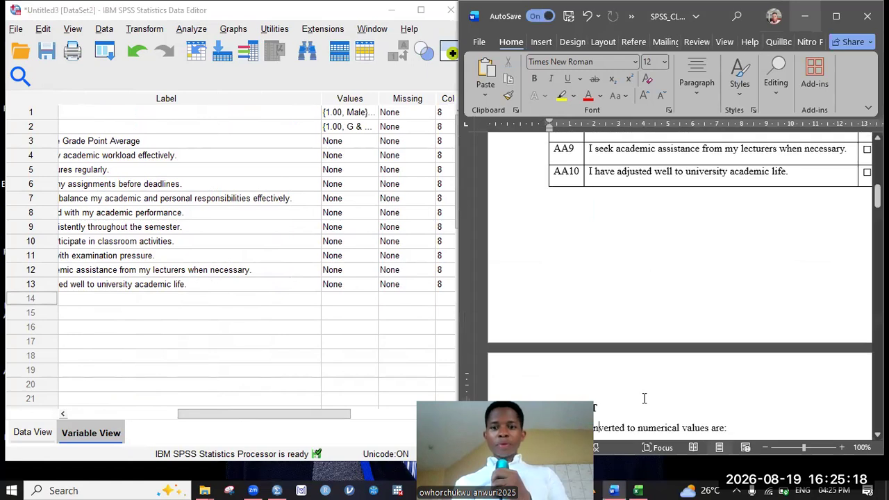
{"action": "scroll", "coordinate": [643, 397], "scroll_direction": "down", "scroll_amount": 5}
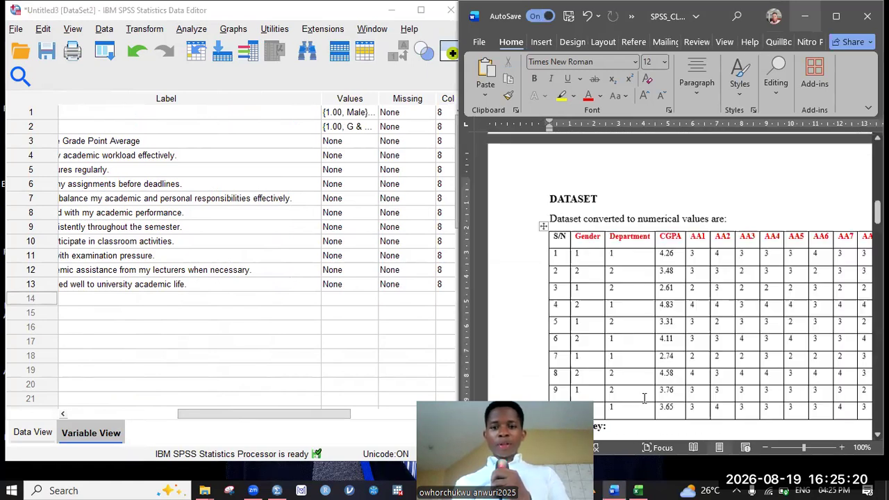
{"action": "scroll", "coordinate": [644, 398], "scroll_direction": "down", "scroll_amount": 3}
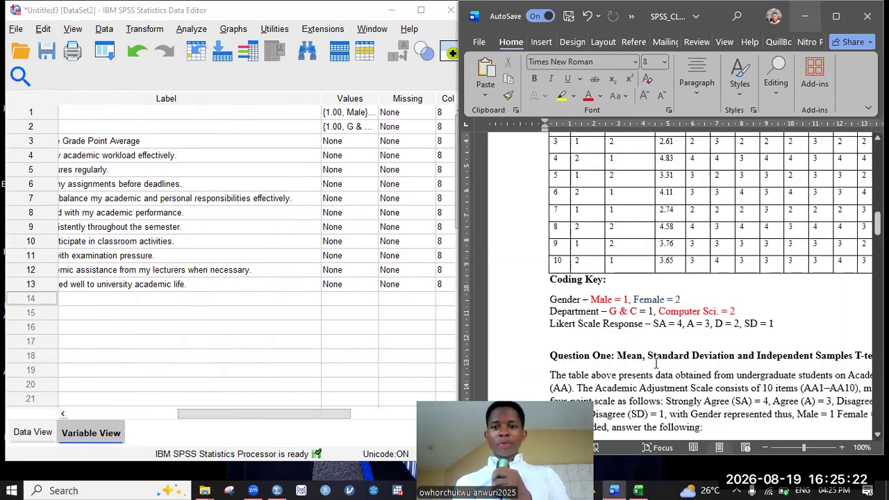
{"action": "left_click_drag", "start_coordinate": [798, 341], "coordinate": [653, 323]}
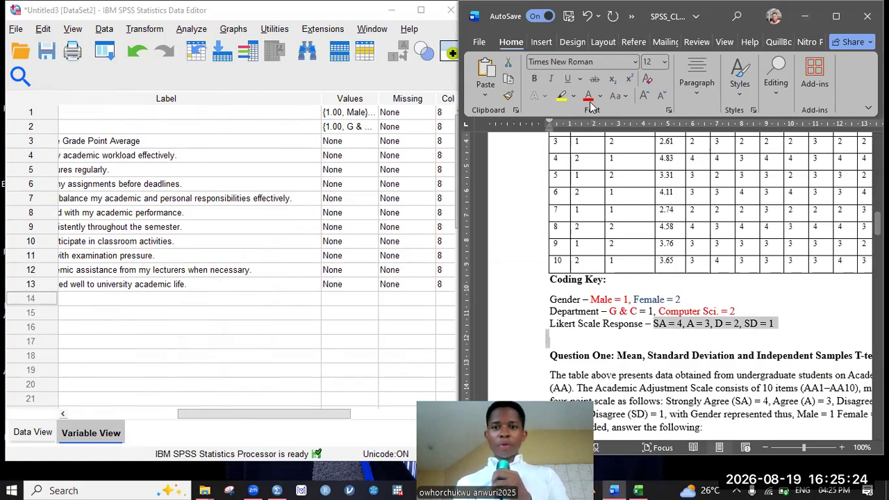
{"action": "left_click", "coordinate": [587, 97]}
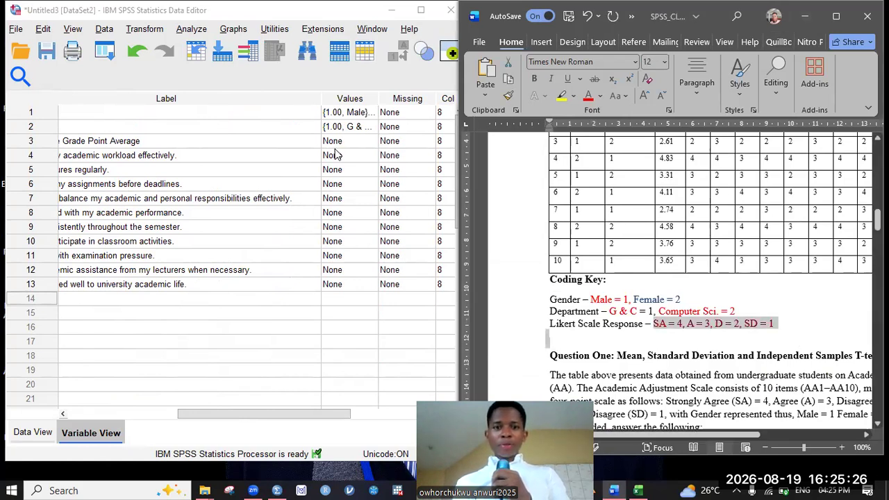
Step: Switch back to SPSS, maximize the Data Editor window and open the value labels of AA1
{"action": "left_click", "coordinate": [421, 10]}
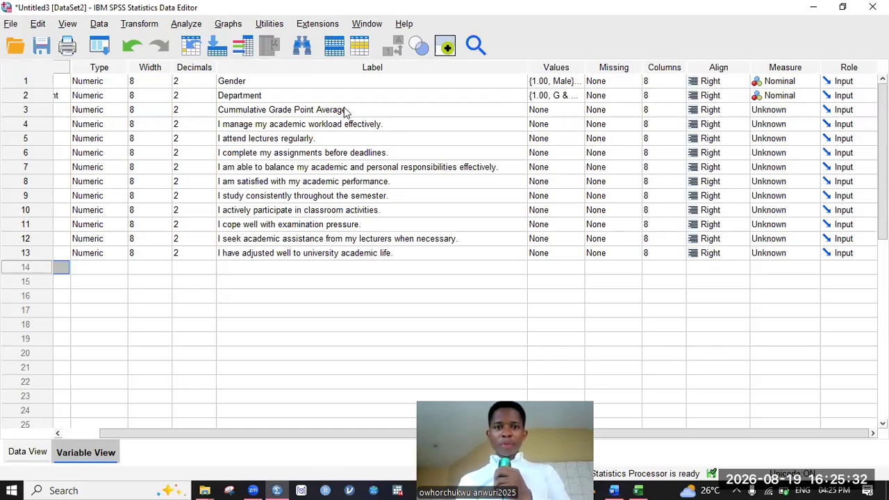
{"action": "double_click", "coordinate": [323, 109]}
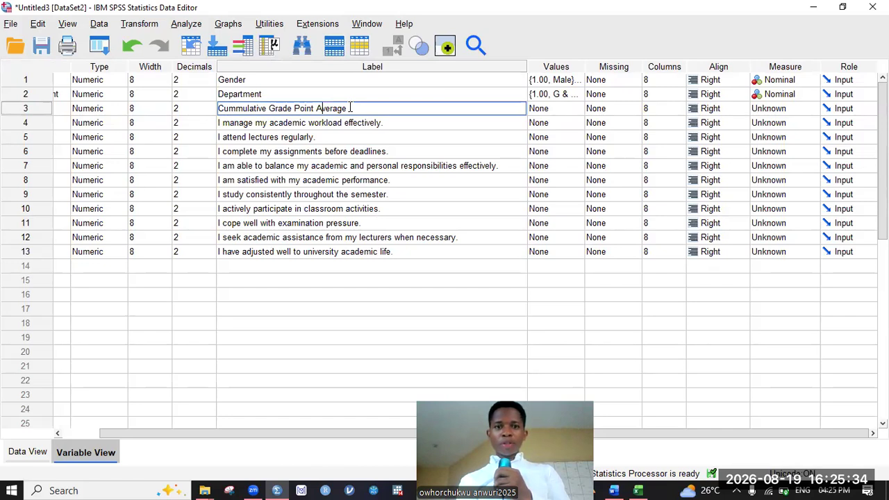
{"action": "double_click", "coordinate": [577, 128]}
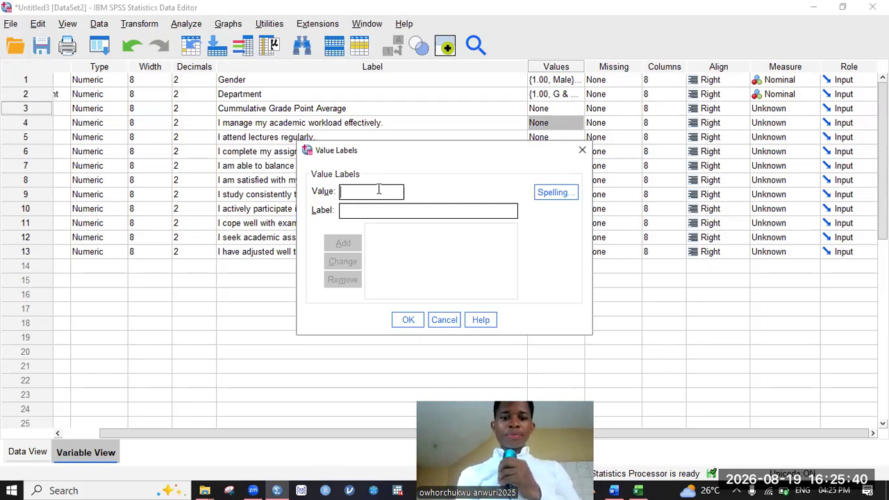
Step: Try to add a value label for AA1 with SA as the value and 4 as the label, then clear the value
{"action": "type", "text": "SA"}
{"action": "key", "text": "Tab"}
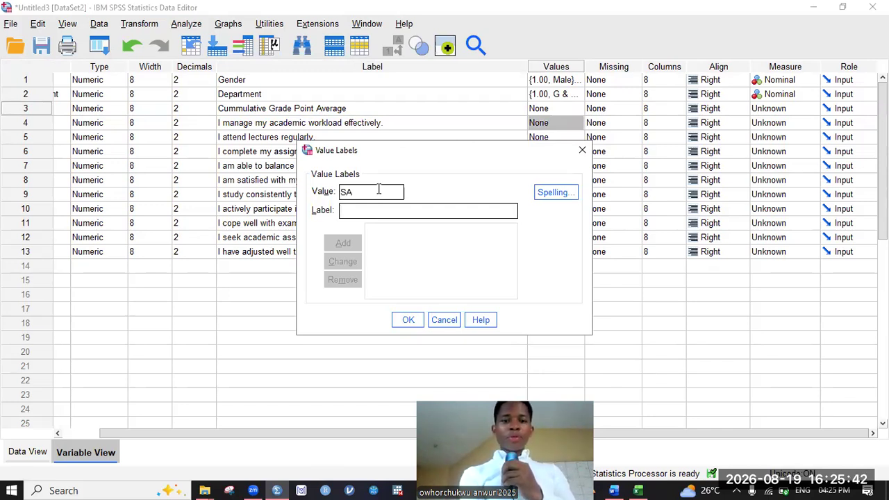
{"action": "type", "text": "4"}
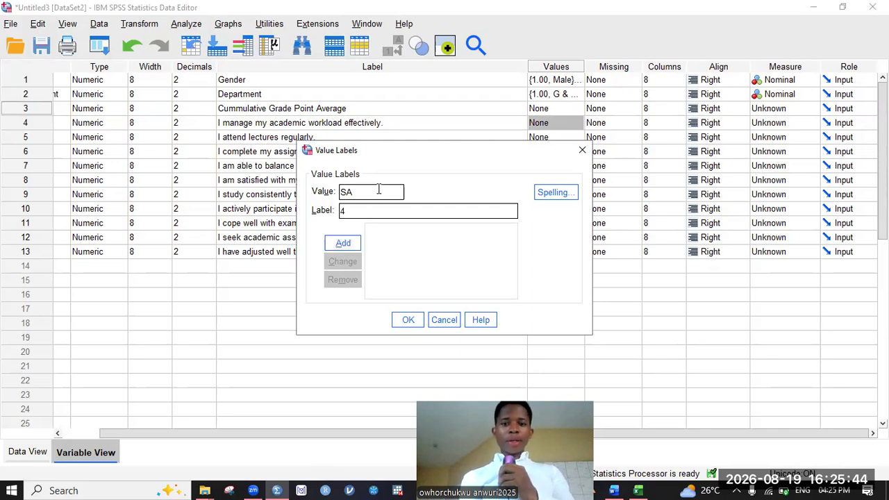
{"action": "key", "text": "Return"}
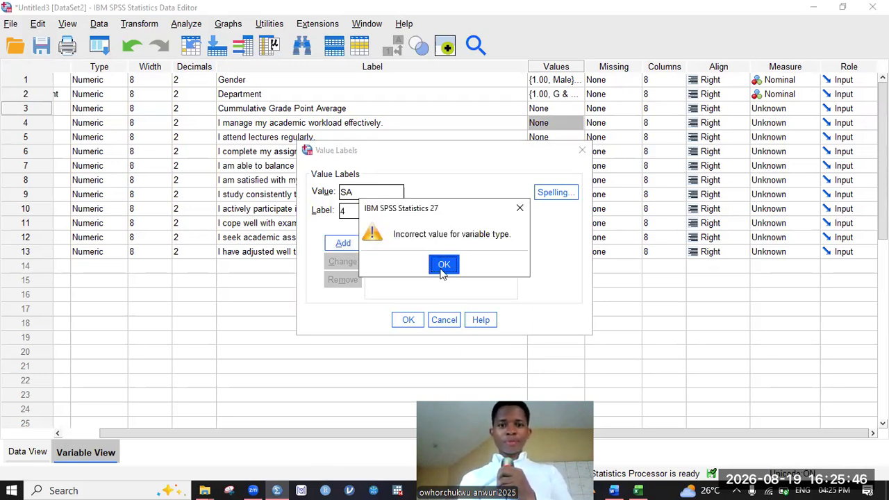
{"action": "key", "text": "Return"}
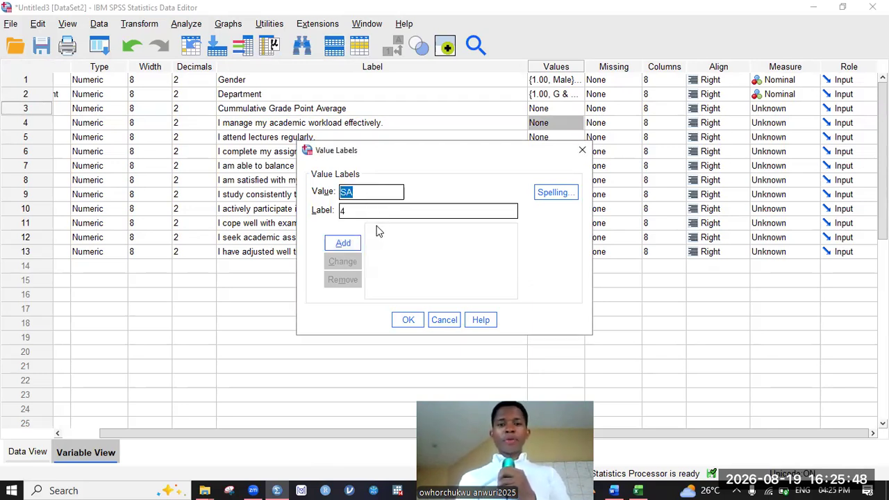
{"action": "left_click", "coordinate": [364, 197]}
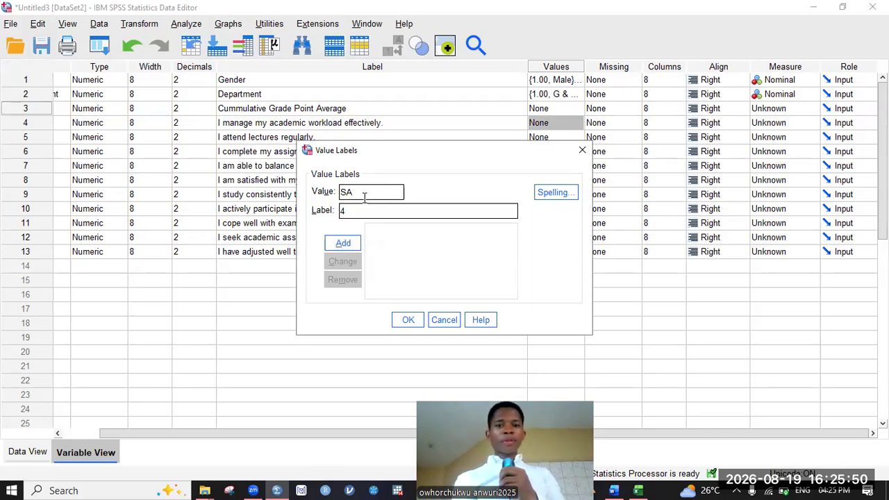
{"action": "key", "text": "BackSpace"}
{"action": "key", "text": "BackSpace"}
Step: Add the value labels 4 = SA and 3 = A for AA1
{"action": "type", "text": "4"}
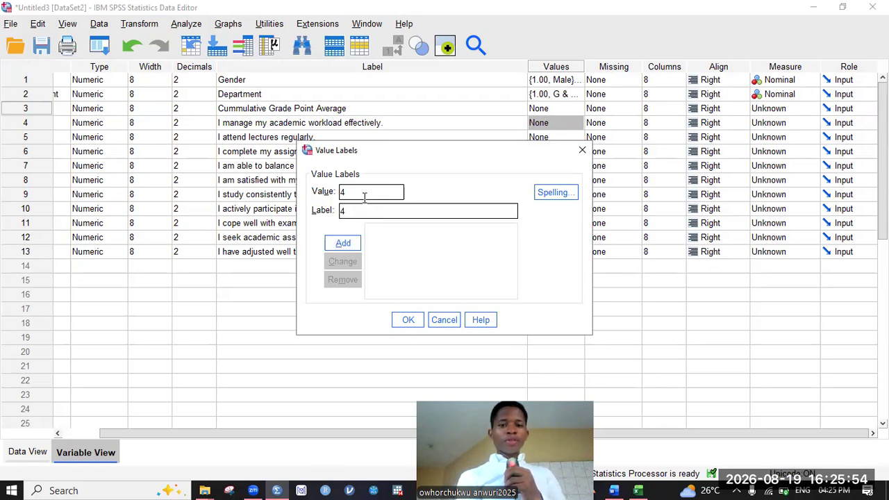
{"action": "key", "text": "Tab"}
{"action": "type", "text": "Sa"}
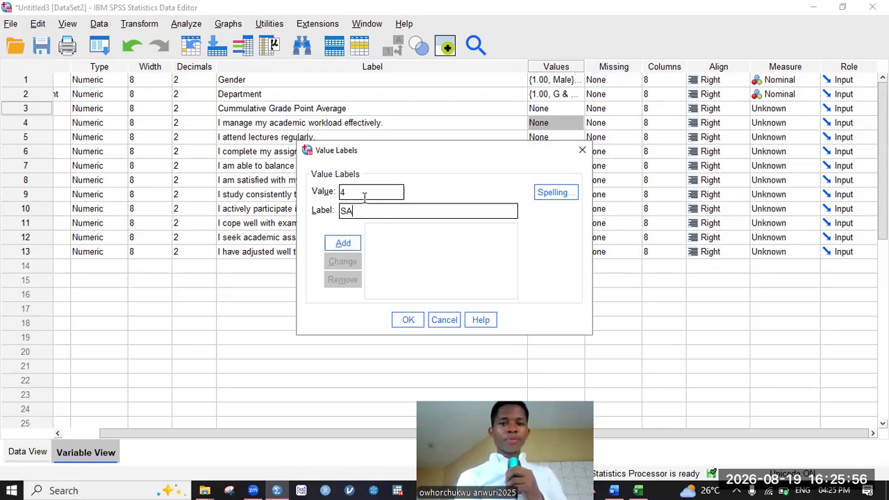
{"action": "left_click", "coordinate": [344, 248]}
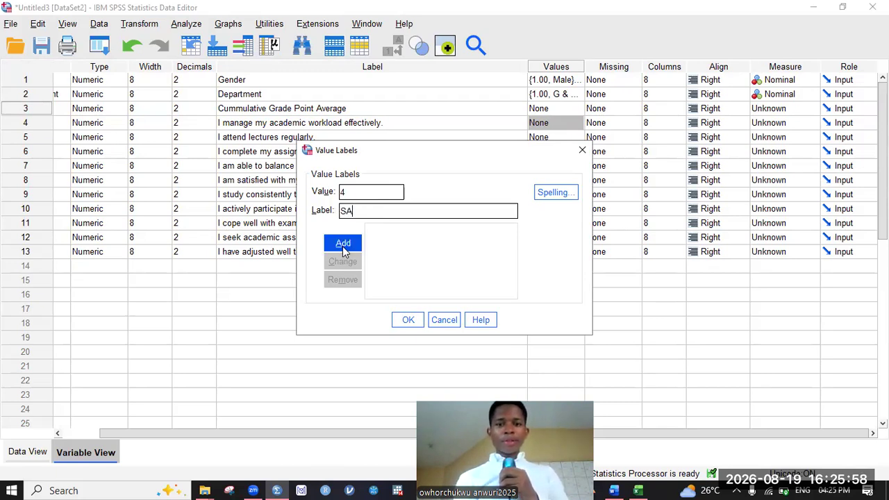
{"action": "type", "text": "3"}
{"action": "key", "text": "Tab"}
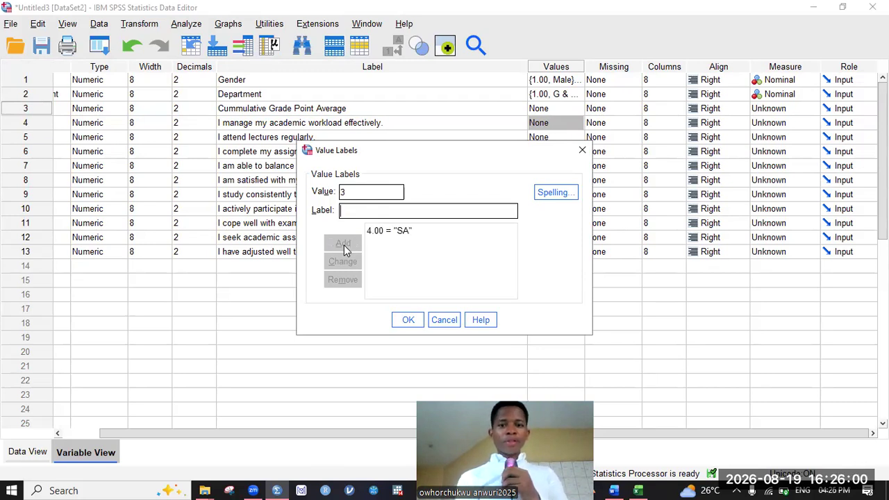
{"action": "type", "text": "A"}
{"action": "left_click", "coordinate": [343, 245]}
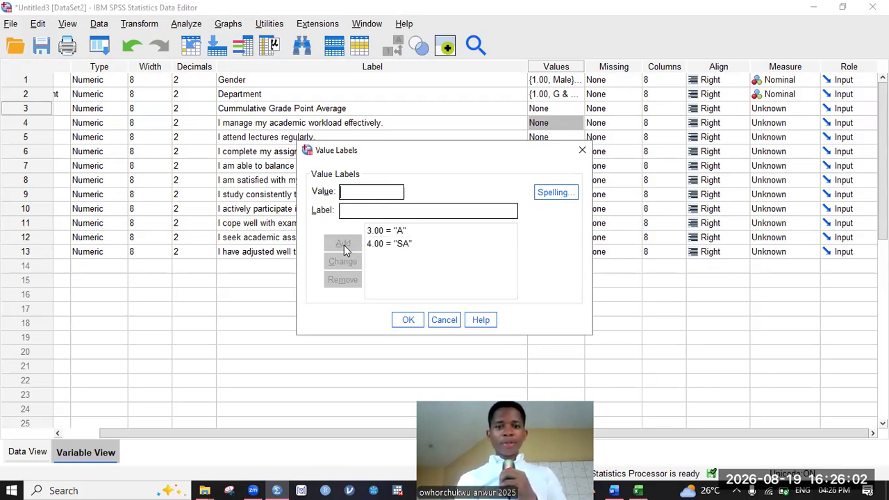
Step: Add the value labels 2 = D and 1 = SD for AA1 and apply the full set
{"action": "type", "text": "2"}
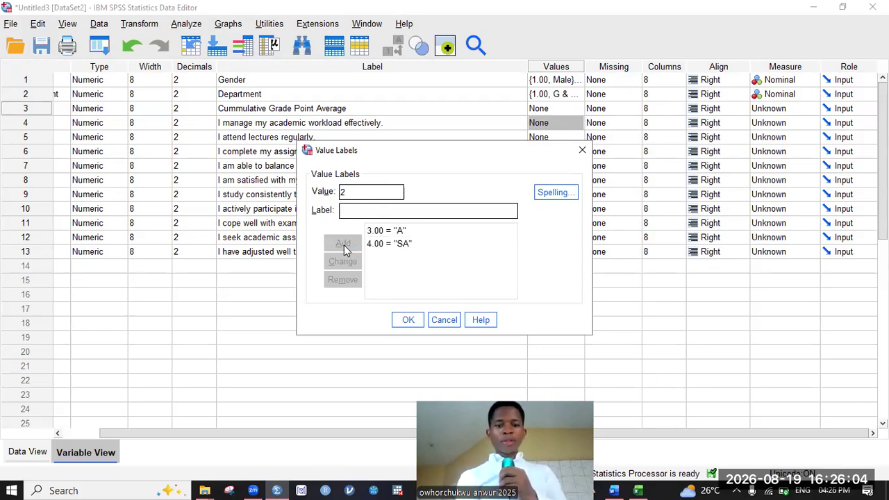
{"action": "type", "text": "D"}
{"action": "left_click", "coordinate": [343, 244]}
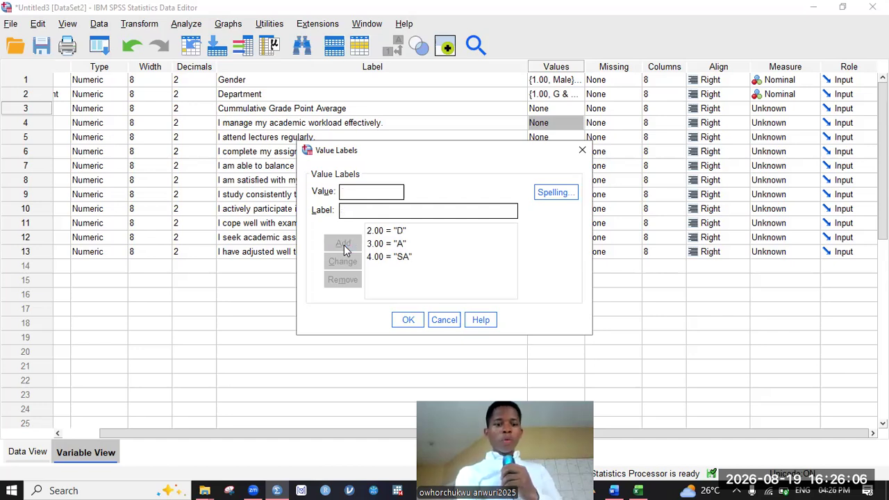
{"action": "type", "text": "SD"}
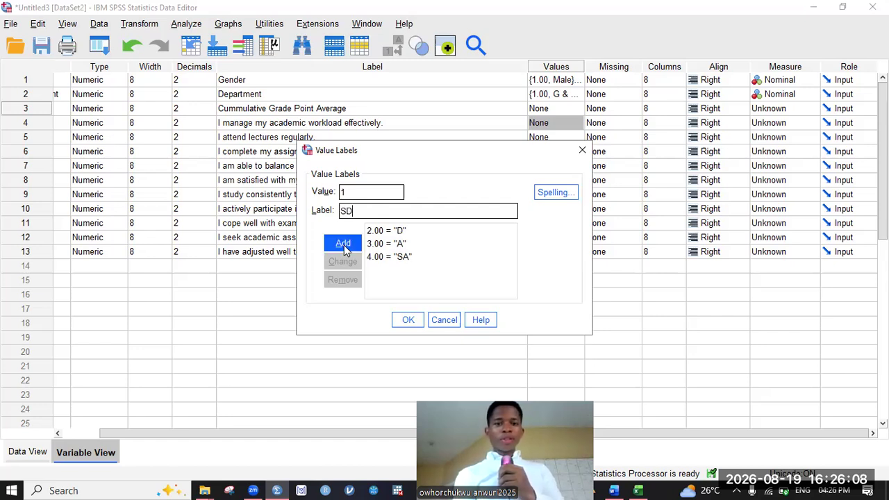
{"action": "left_click", "coordinate": [408, 319]}
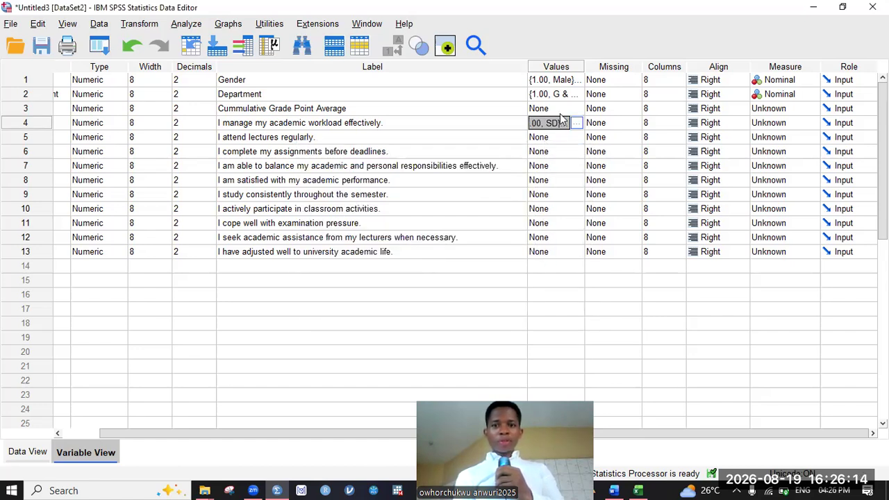
Step: Copy the value labels of AA1 and paste them into the value labels of AA2
{"action": "right_click", "coordinate": [557, 123]}
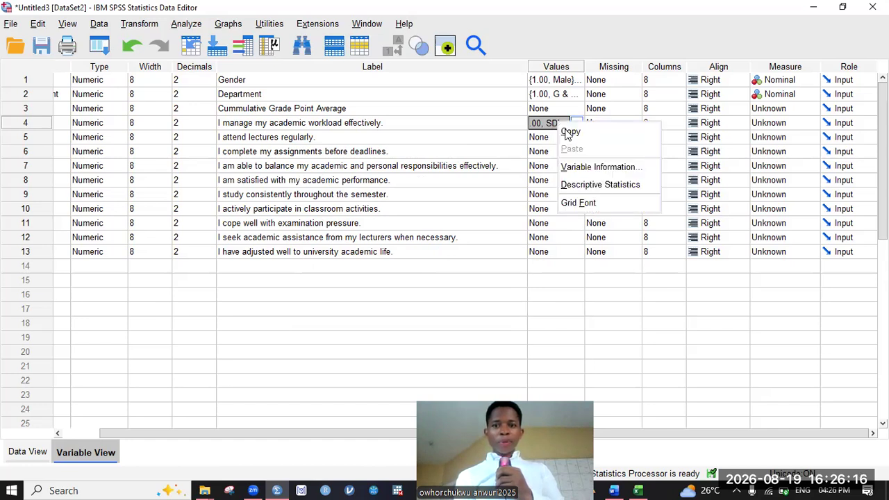
{"action": "left_click", "coordinate": [544, 143]}
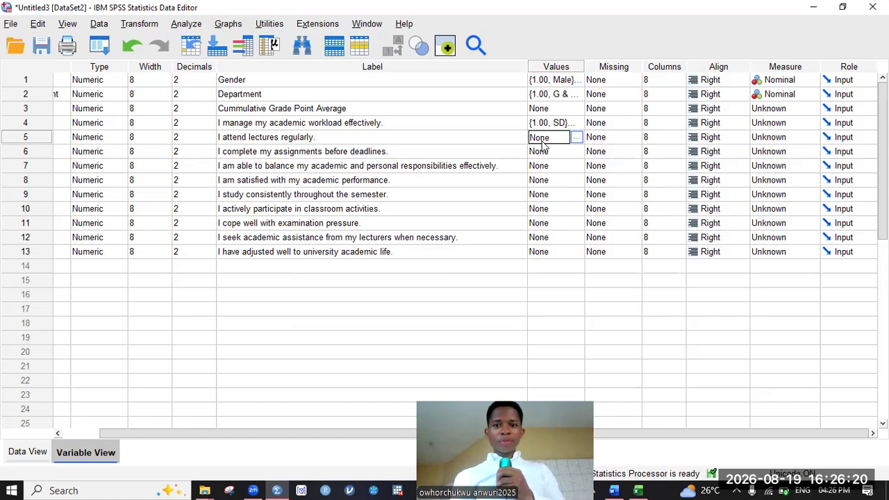
{"action": "key", "text": "shift+Down"}
{"action": "key", "text": "shift+Down"}
{"action": "key", "text": "shift+Down"}
{"action": "key", "text": "shift+Down"}
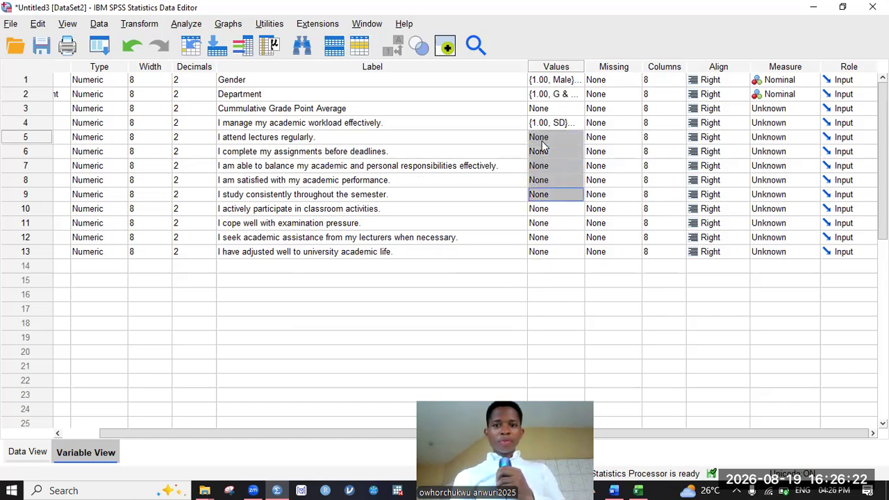
{"action": "left_click", "coordinate": [542, 141]}
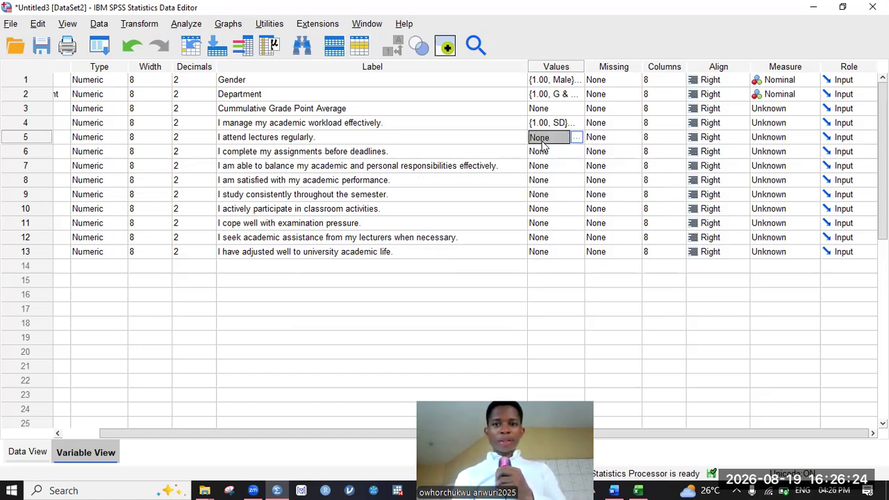
{"action": "right_click", "coordinate": [541, 142]}
{"action": "left_click", "coordinate": [550, 165]}
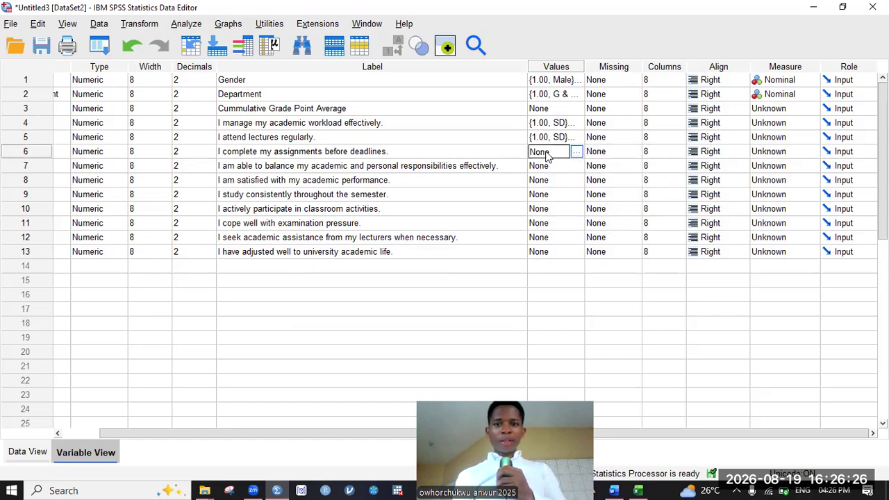
Step: Paste the copied Likert value labels into AA3, AA4 and AA5
{"action": "right_click", "coordinate": [547, 156]}
{"action": "left_click", "coordinate": [555, 178]}
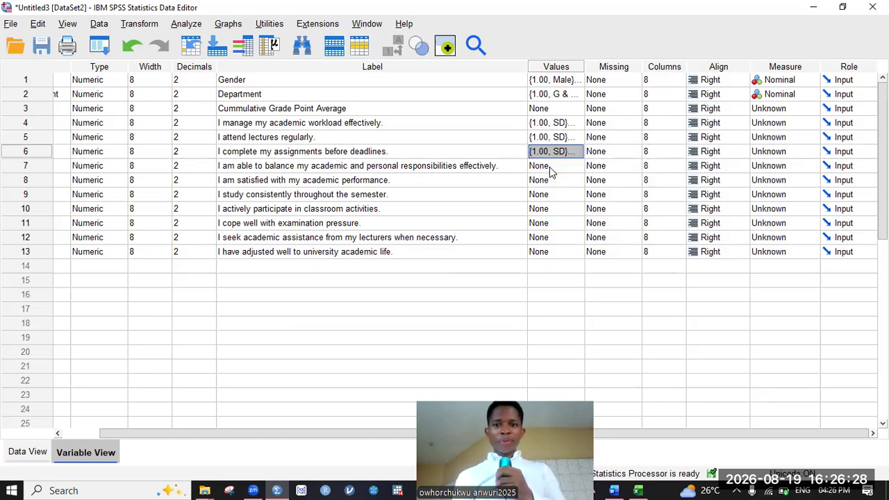
{"action": "right_click", "coordinate": [549, 167]}
{"action": "left_click", "coordinate": [556, 192]}
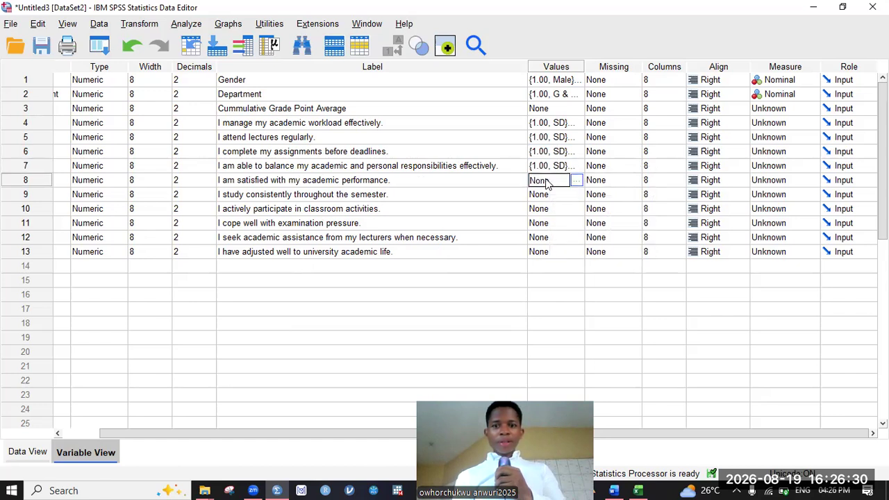
{"action": "right_click", "coordinate": [546, 182]}
{"action": "left_click", "coordinate": [549, 204]}
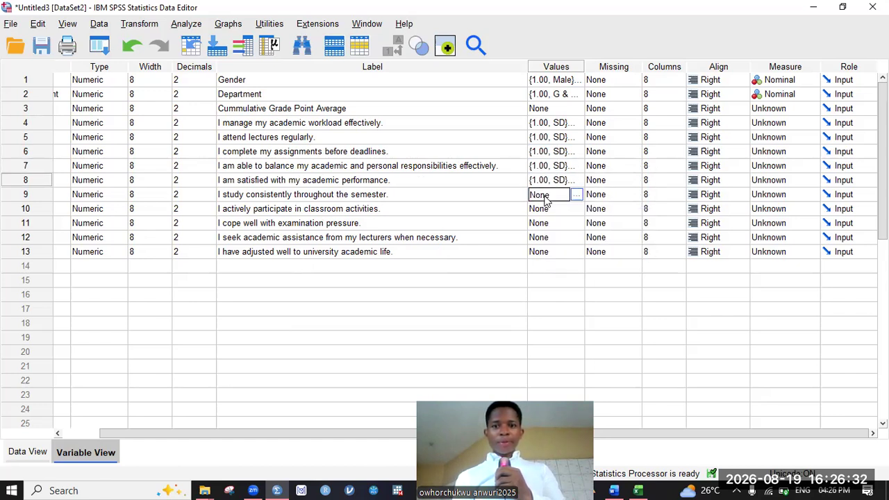
Step: Paste the copied Likert value labels into AA6 through AA10
{"action": "right_click", "coordinate": [549, 201]}
{"action": "left_click", "coordinate": [545, 222]}
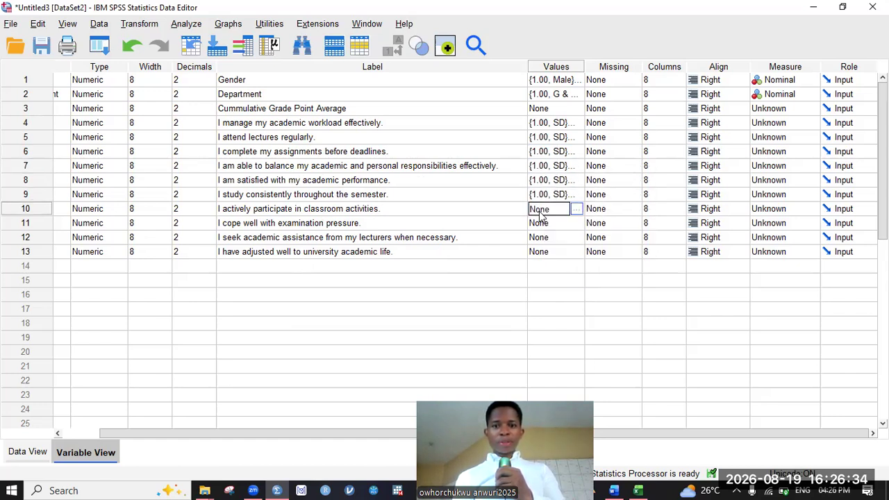
{"action": "right_click", "coordinate": [547, 210]}
{"action": "left_click", "coordinate": [550, 229]}
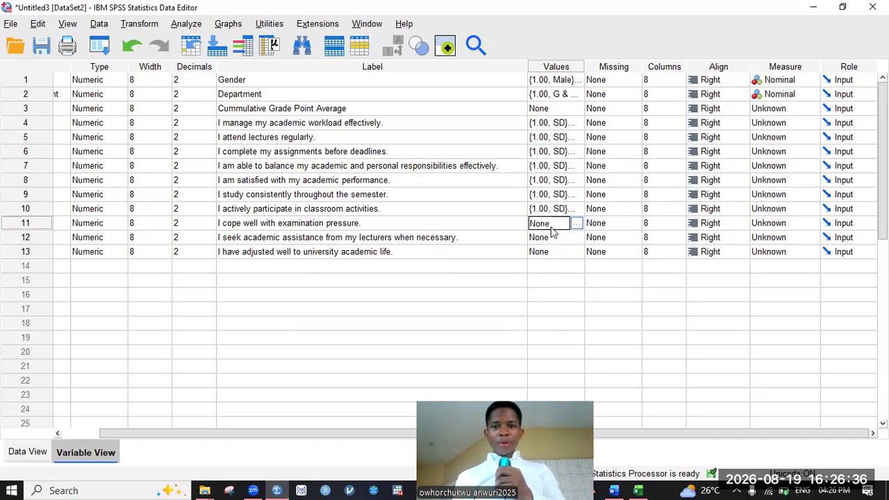
{"action": "key", "text": "ctrl+v"}
{"action": "right_click", "coordinate": [539, 241]}
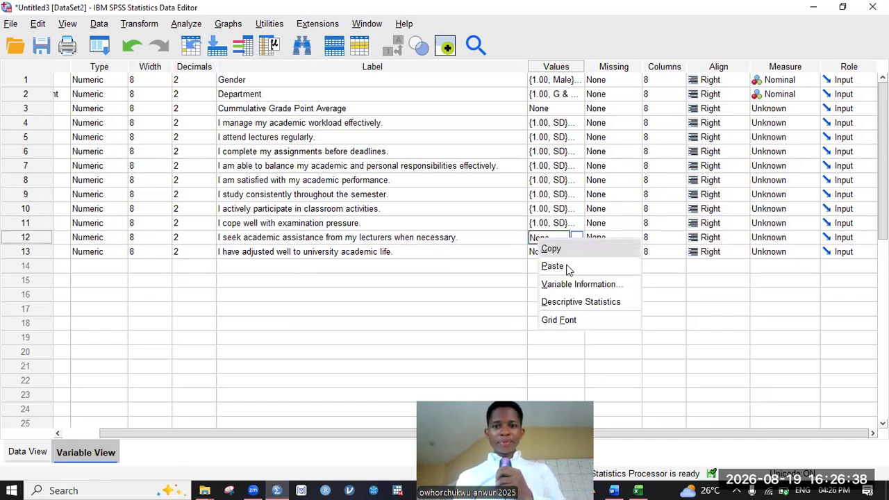
{"action": "left_click", "coordinate": [552, 266]}
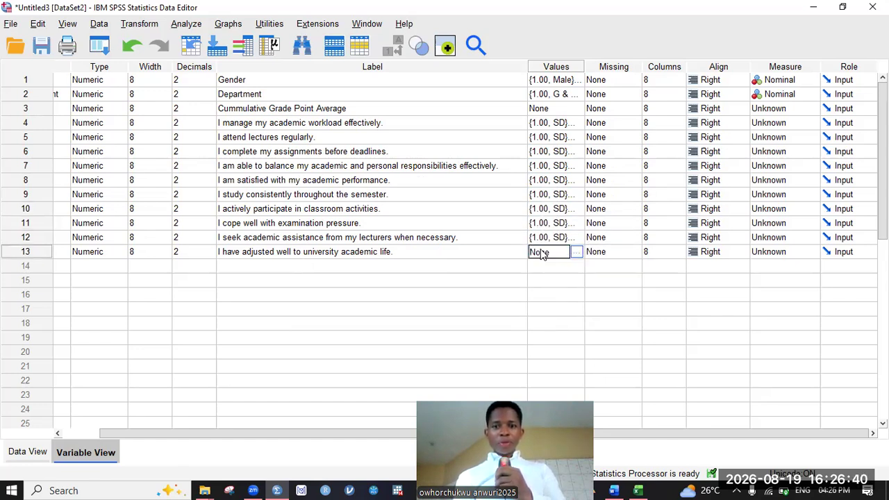
{"action": "key", "text": "ctrl+v"}
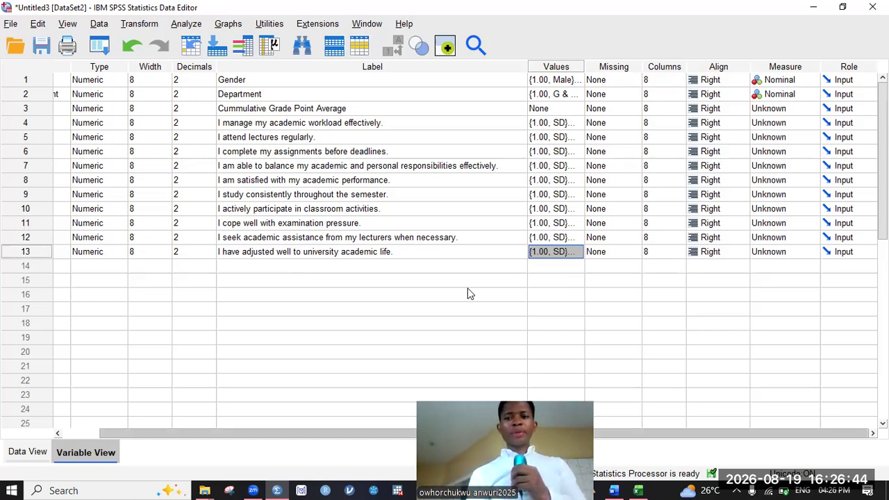
Step: Review the variable names AA1 to AA10 against their statement labels
{"action": "scroll", "coordinate": [468, 293], "scroll_direction": "left", "scroll_amount": 2}
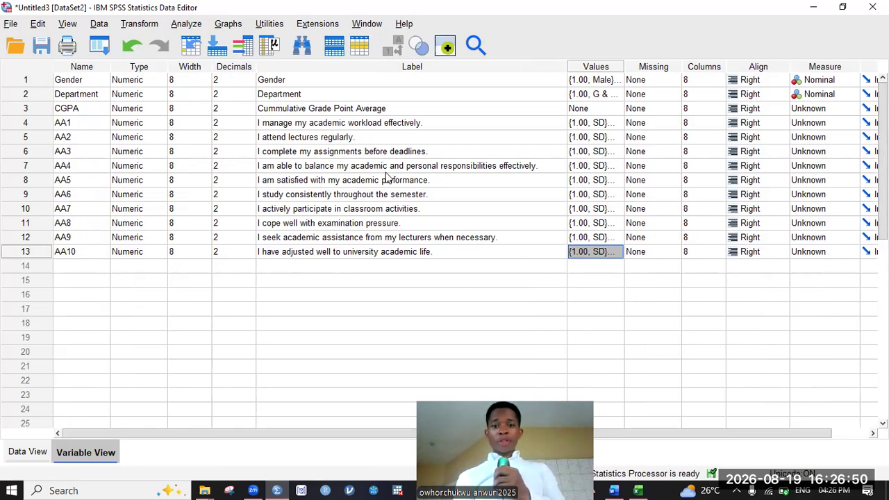
{"action": "double_click", "coordinate": [94, 123]}
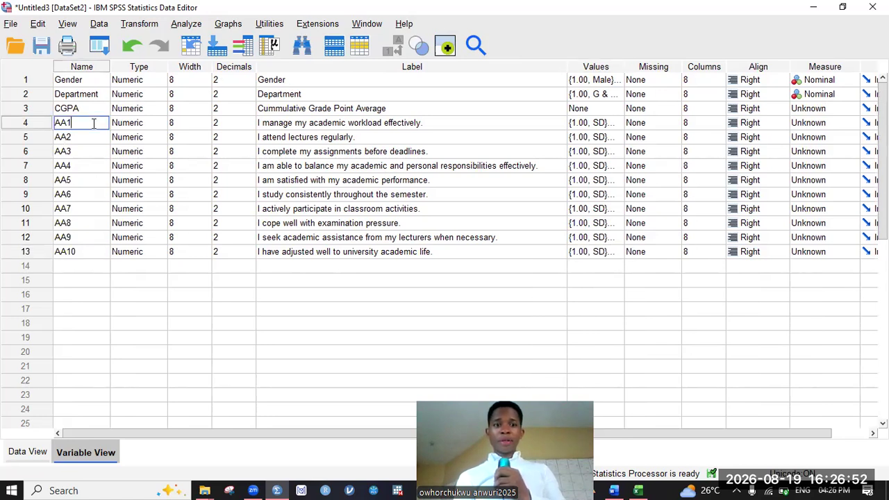
{"action": "left_click", "coordinate": [277, 125]}
{"action": "double_click", "coordinate": [266, 137]}
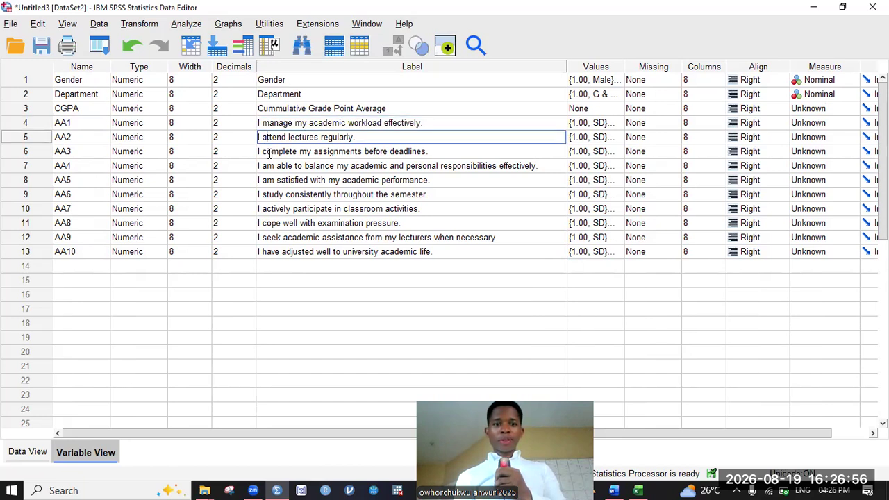
{"action": "left_click", "coordinate": [266, 169]}
{"action": "left_click", "coordinate": [274, 252]}
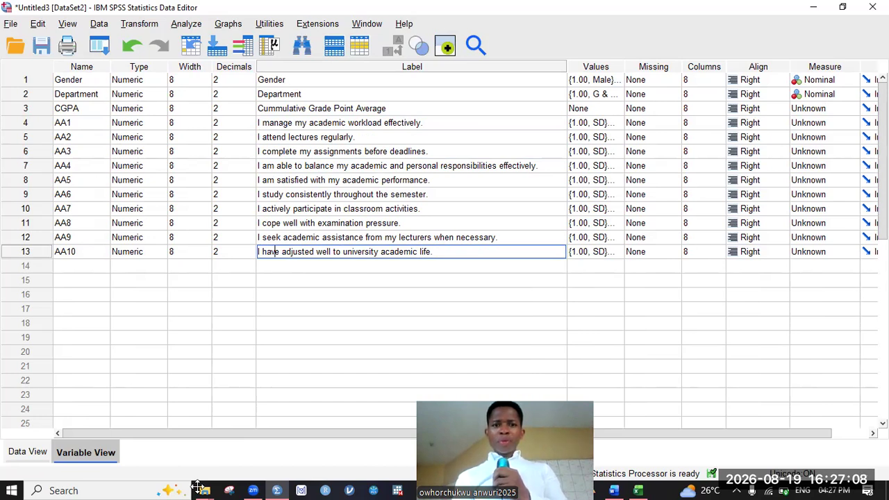
Step: Show the dataset's data grid, switch to Word and find the table of numerical values
{"action": "key", "text": "ctrl+t"}
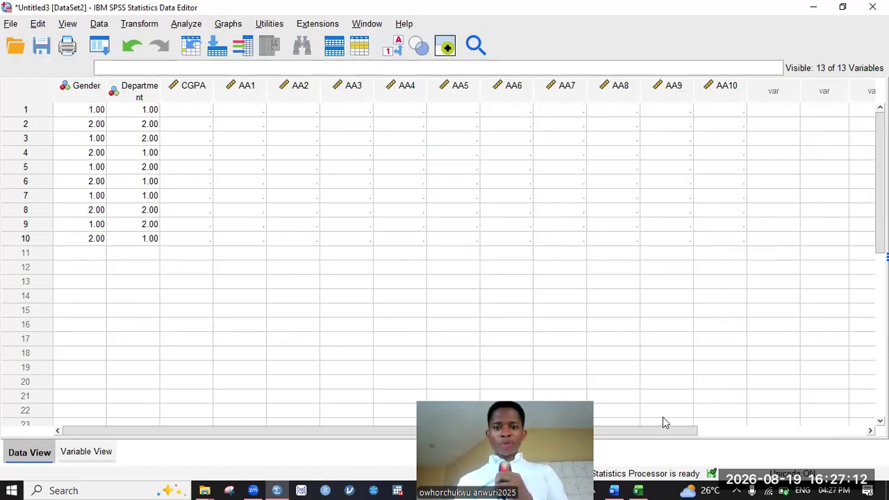
{"action": "key", "text": "alt+Tab"}
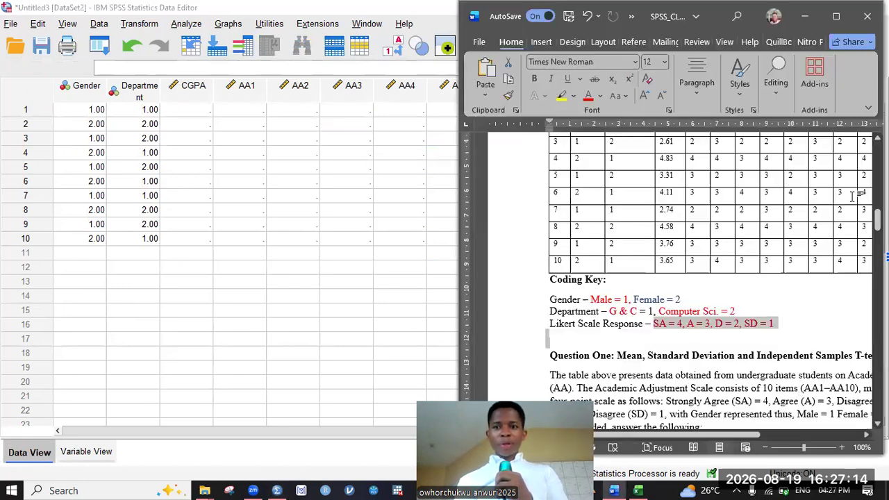
{"action": "scroll", "coordinate": [757, 174], "scroll_direction": "up", "scroll_amount": 3}
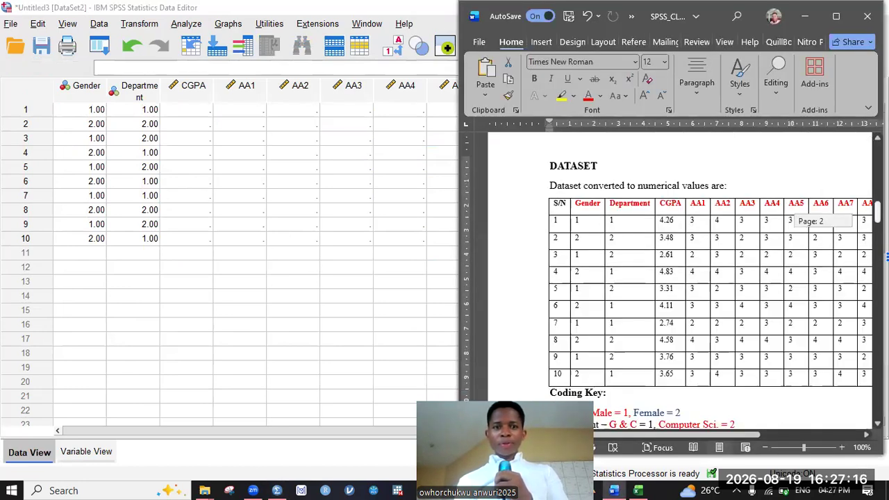
{"action": "scroll", "coordinate": [663, 160], "scroll_direction": "down", "scroll_amount": 2}
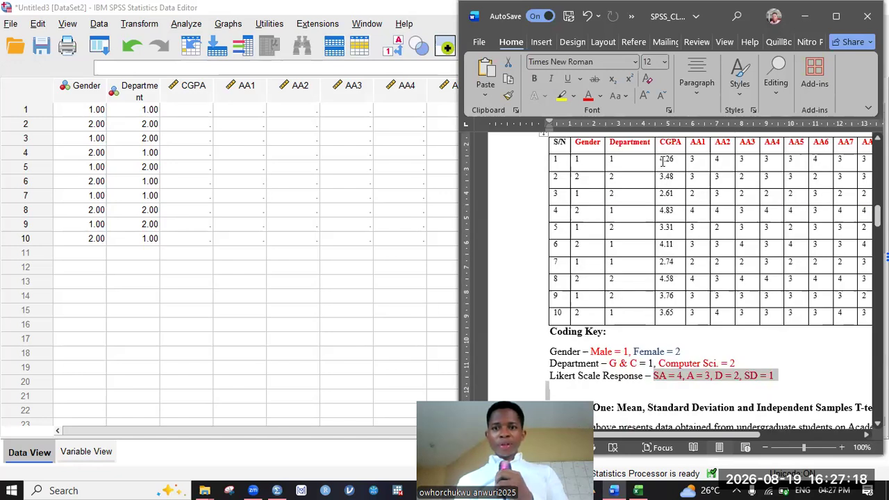
Step: Copy the ten CGPA values from the dataset table in Word
{"action": "left_click_drag", "start_coordinate": [663, 161], "coordinate": [664, 211]}
{"action": "key", "text": "shift+Down"}
{"action": "key", "text": "shift+Down"}
{"action": "key", "text": "shift+Down"}
{"action": "key", "text": "shift+Down"}
{"action": "key", "text": "shift+Down"}
{"action": "key", "text": "shift+Down"}
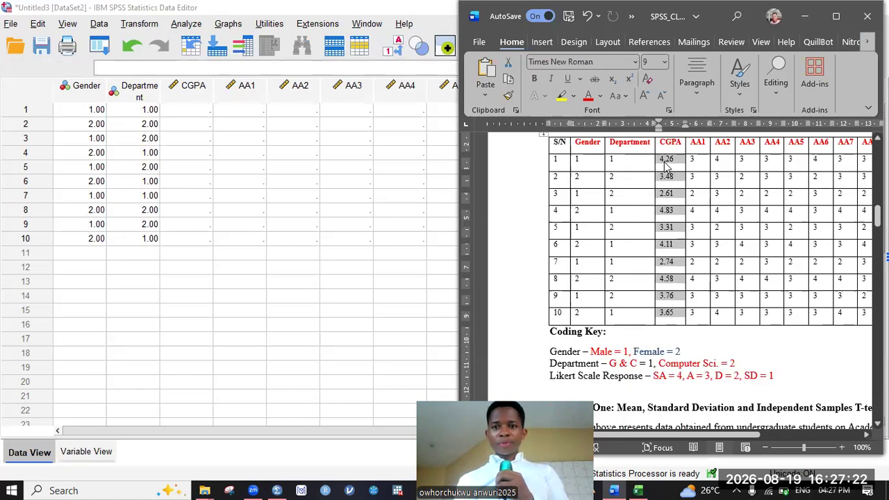
{"action": "right_click", "coordinate": [696, 210]}
Step: Switch back to SPSS and paste the CGPA values into cases 1 to 10 of the CGPA variable
{"action": "left_click", "coordinate": [193, 111]}
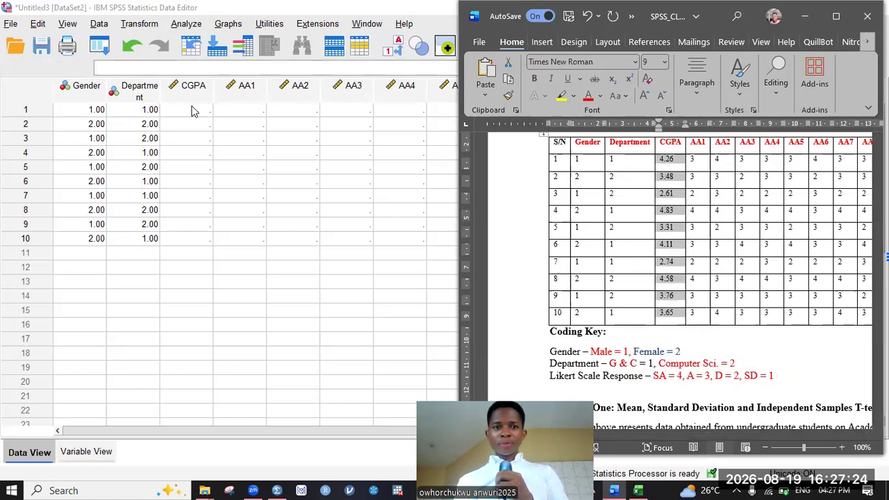
{"action": "left_click", "coordinate": [193, 111]}
{"action": "key", "text": "shift+Down"}
{"action": "key", "text": "shift+Down"}
{"action": "key", "text": "shift+Down"}
{"action": "key", "text": "shift+Down"}
{"action": "key", "text": "shift+Down"}
{"action": "key", "text": "shift+Down"}
{"action": "key", "text": "shift+Down"}
{"action": "key", "text": "shift+Down"}
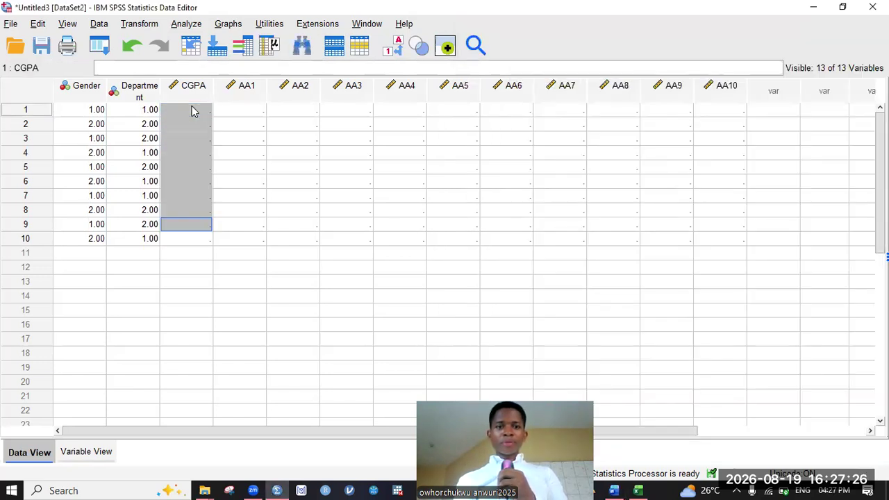
{"action": "key", "text": "shift+Down"}
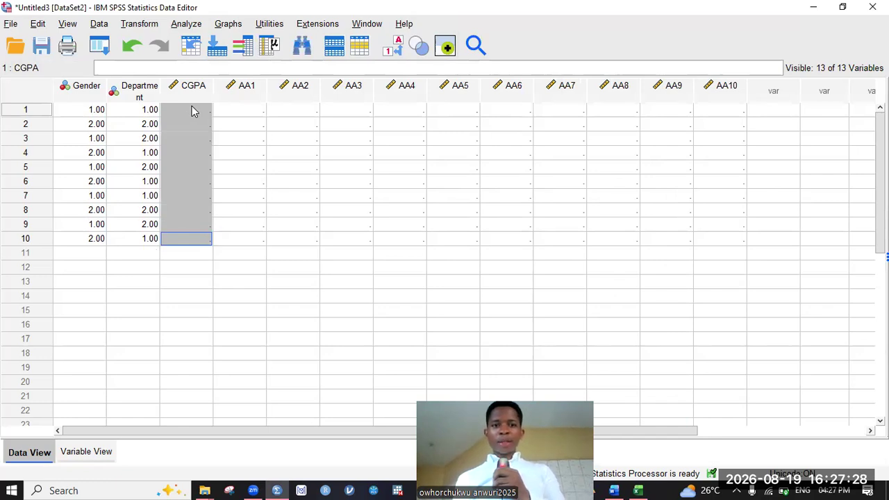
{"action": "right_click", "coordinate": [193, 112]}
{"action": "left_click", "coordinate": [219, 188]}
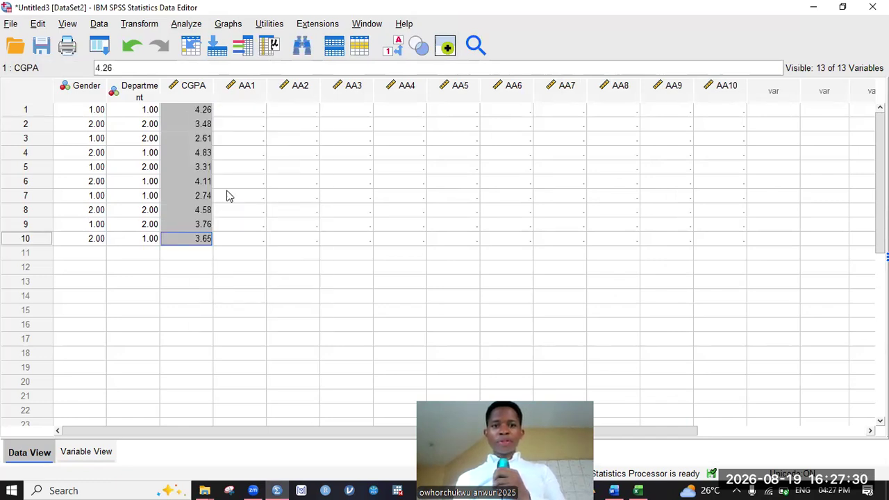
Step: Bring up the blank Excel workbook, switch to Word and maximize the document with the dataset table
{"action": "left_click", "coordinate": [637, 490]}
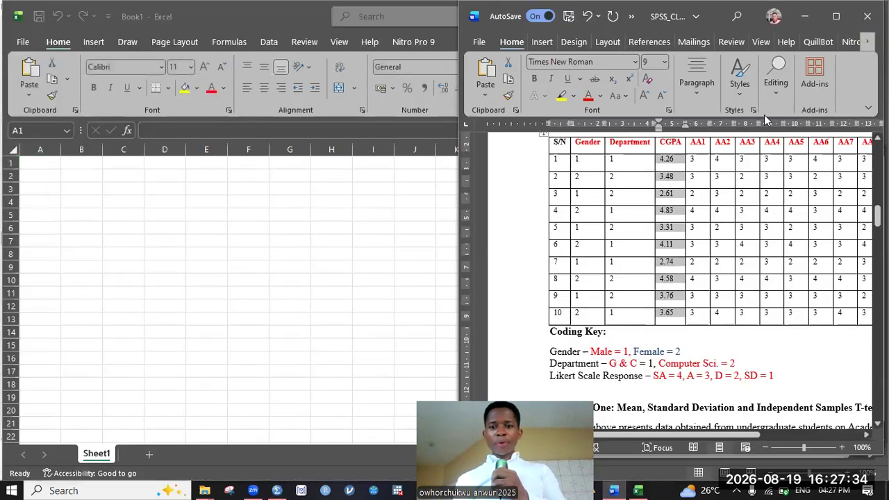
{"action": "left_click", "coordinate": [837, 18]}
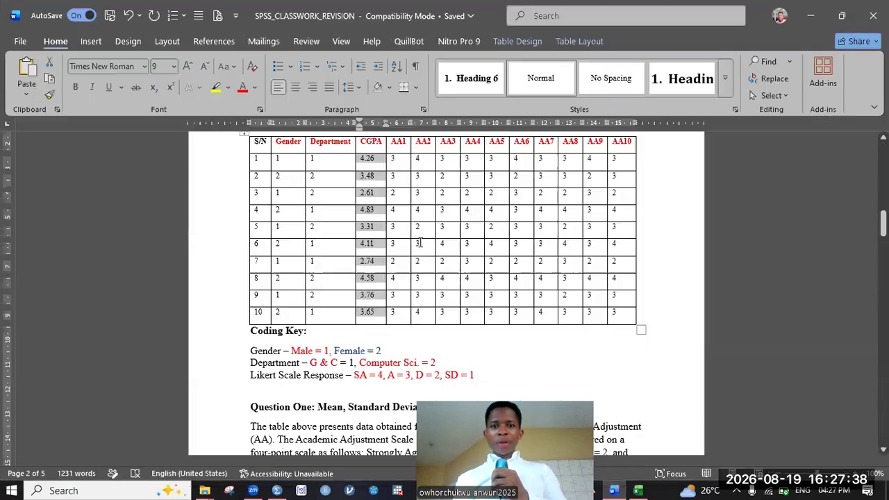
{"action": "left_click", "coordinate": [420, 243]}
{"action": "left_click_drag", "start_coordinate": [393, 159], "coordinate": [623, 159]}
{"action": "key", "text": "shift+Down"}
{"action": "key", "text": "shift+Down"}
{"action": "key", "text": "shift+Down"}
{"action": "key", "text": "shift+Down"}
{"action": "key", "text": "shift+Down"}
{"action": "key", "text": "shift+Down"}
{"action": "key", "text": "shift+Down"}
{"action": "key", "text": "shift+Down"}
{"action": "key", "text": "shift+Down"}
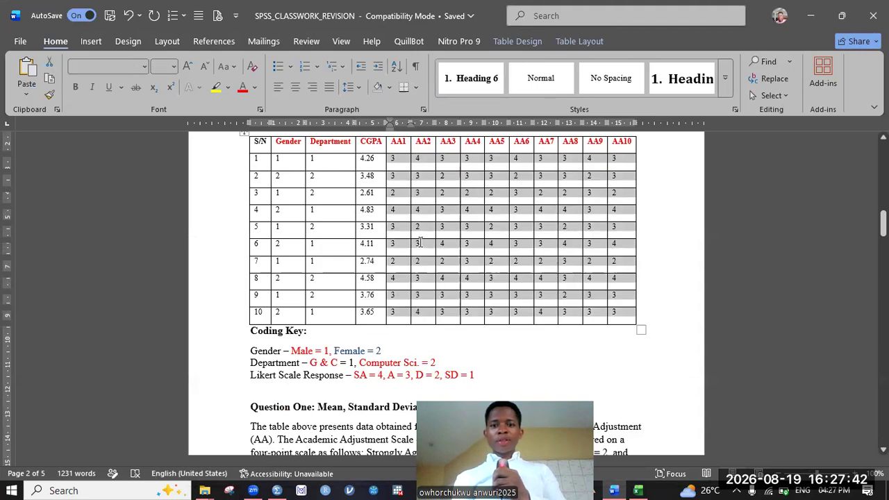
{"action": "key", "text": "shift+Down"}
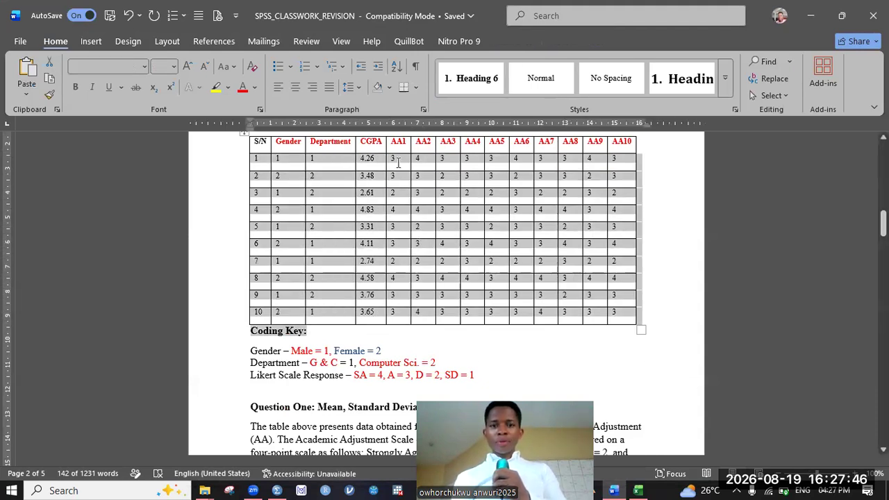
Step: Copy the AA1 to AA10 responses of all ten respondents from the dataset table
{"action": "left_click", "coordinate": [397, 162]}
{"action": "key", "text": "shift+Right"}
{"action": "key", "text": "shift+Right"}
{"action": "key", "text": "shift+Right"}
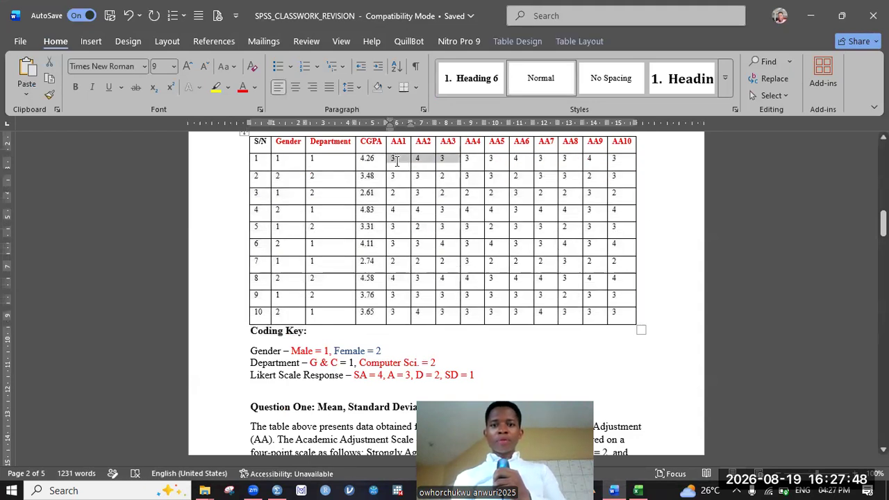
{"action": "key", "text": "shift+Right"}
{"action": "key", "text": "shift+Right"}
{"action": "key", "text": "shift+Right"}
{"action": "key", "text": "shift+Right"}
{"action": "key", "text": "shift+Right"}
{"action": "key", "text": "shift+Right"}
{"action": "key", "text": "shift+Right"}
{"action": "key", "text": "shift+Down"}
{"action": "key", "text": "shift+Down"}
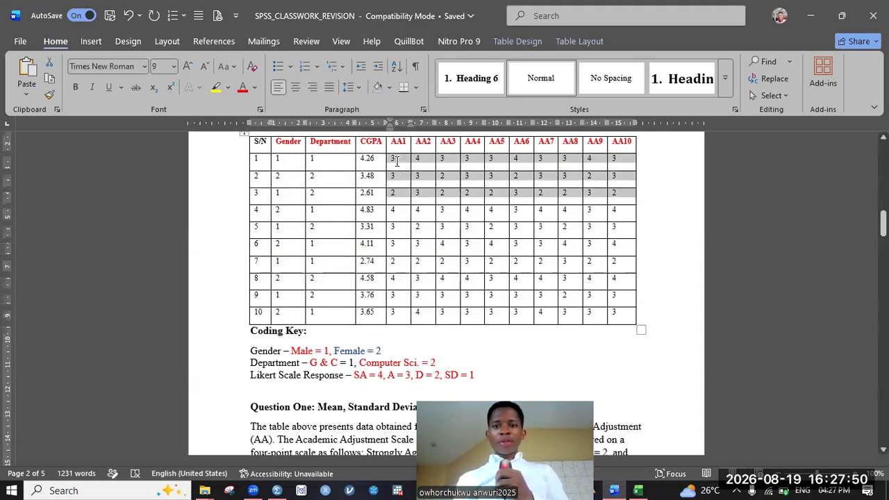
{"action": "key", "text": "shift+Down"}
{"action": "key", "text": "shift+Down"}
{"action": "key", "text": "shift+Down"}
{"action": "key", "text": "shift+Down"}
{"action": "key", "text": "shift+Down"}
{"action": "key", "text": "shift+Down"}
{"action": "key", "text": "shift+Down"}
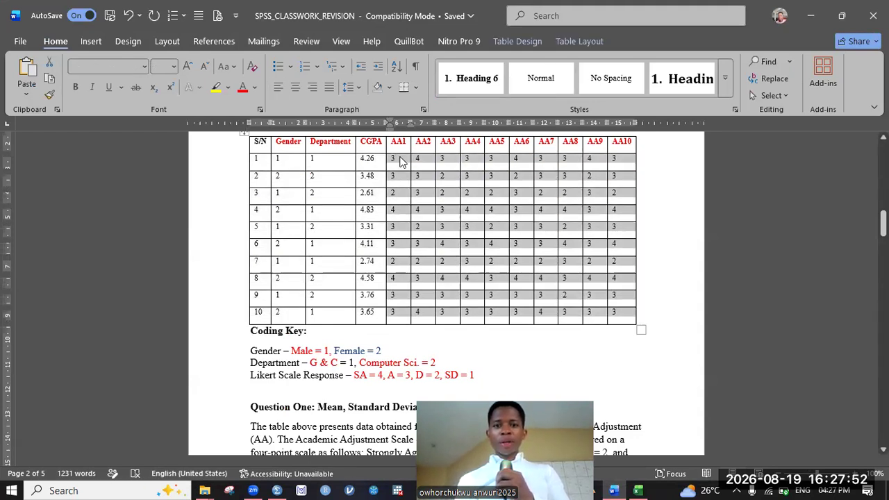
{"action": "right_click", "coordinate": [404, 161]}
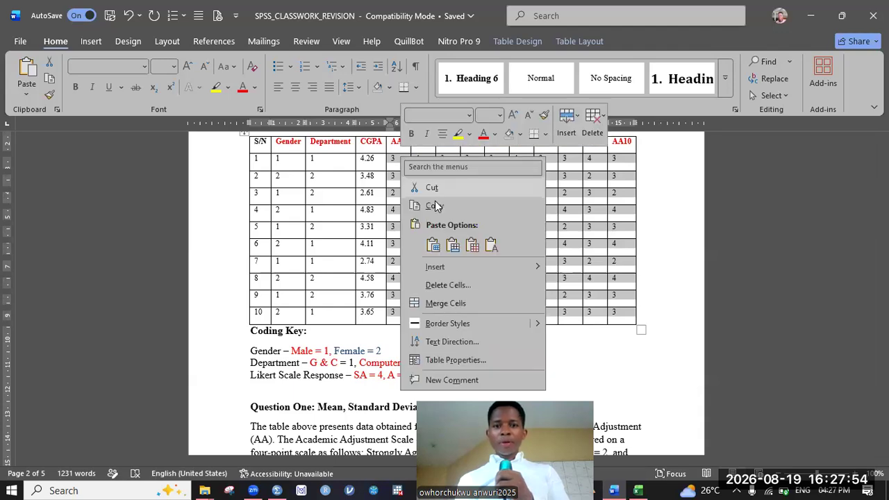
{"action": "left_click", "coordinate": [432, 205]}
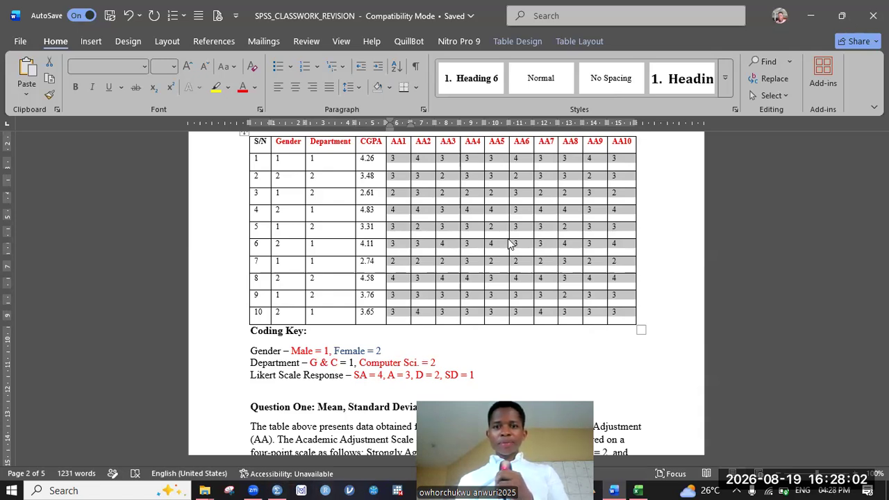
Step: Place Word beside Excel, switch to SPSS and paste the copied responses into cases 1 to 10 of variables AA1 to AA10
{"action": "key", "text": "super+Right"}
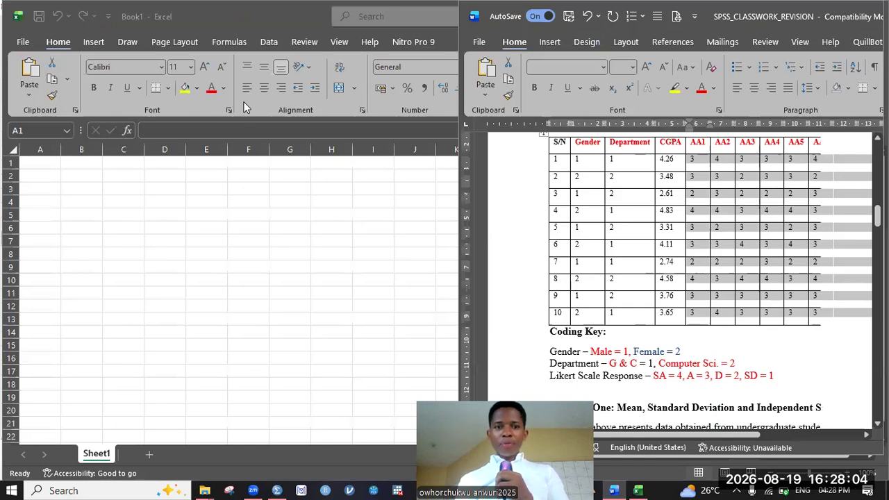
{"action": "key", "text": "alt+Tab"}
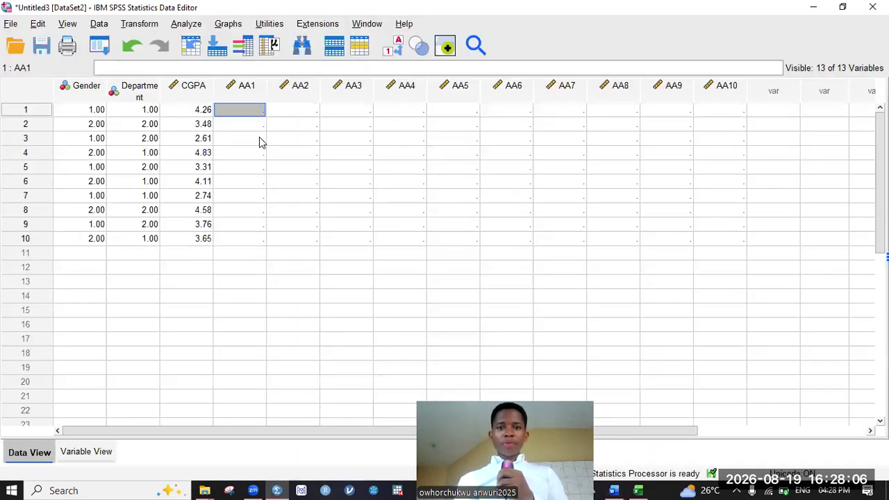
{"action": "key", "text": "shift+Right"}
{"action": "key", "text": "shift+Right"}
{"action": "key", "text": "shift+Right"}
{"action": "key", "text": "shift+Right"}
{"action": "key", "text": "shift+Right"}
{"action": "key", "text": "shift+Right"}
{"action": "key", "text": "shift+Right"}
{"action": "key", "text": "shift+Right"}
{"action": "key", "text": "shift+Right"}
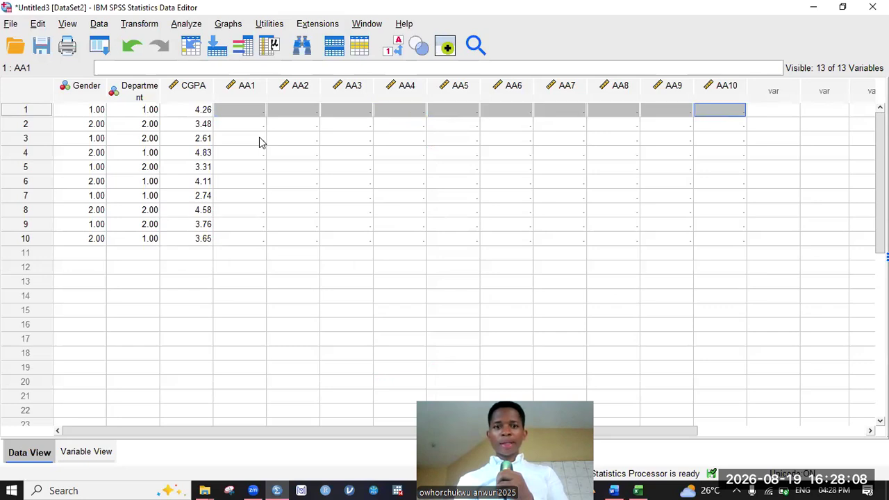
{"action": "key", "text": "shift+Down"}
{"action": "key", "text": "shift+Down"}
{"action": "key", "text": "shift+Down"}
{"action": "key", "text": "shift+Down"}
{"action": "key", "text": "shift+Down"}
{"action": "key", "text": "shift+Down"}
{"action": "key", "text": "shift+Down"}
{"action": "key", "text": "shift+Down"}
{"action": "key", "text": "shift+Down"}
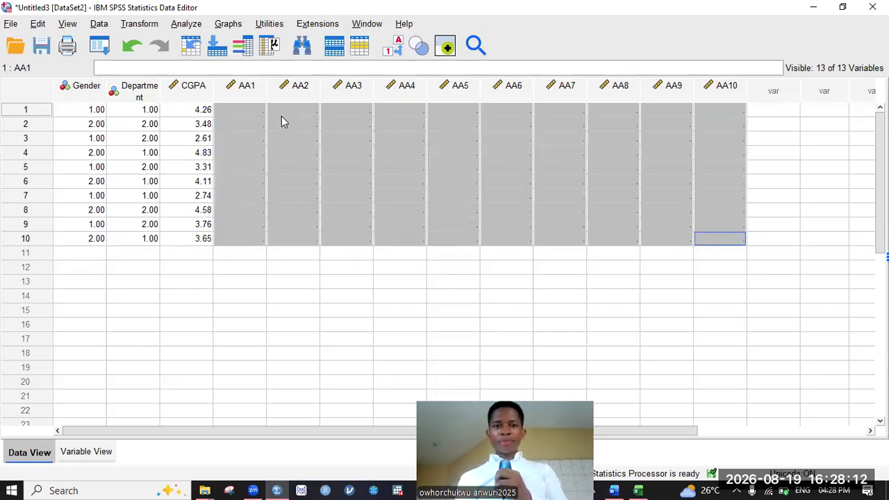
{"action": "right_click", "coordinate": [282, 118]}
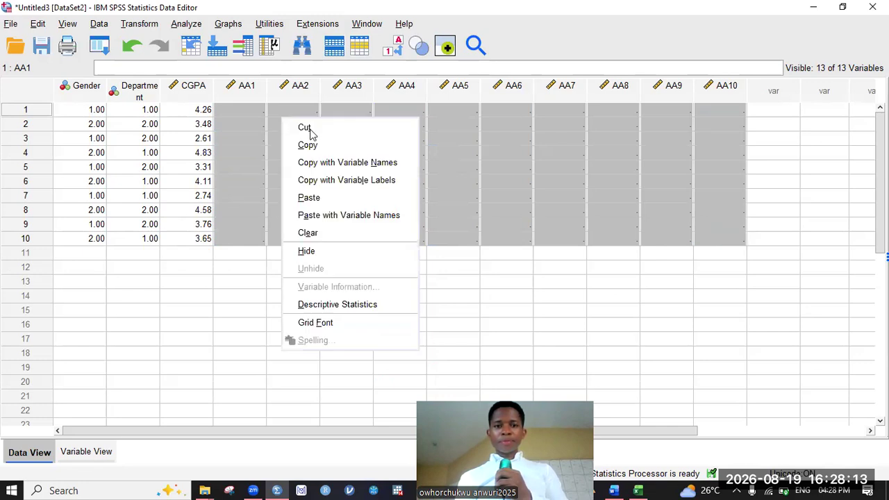
{"action": "left_click", "coordinate": [309, 198]}
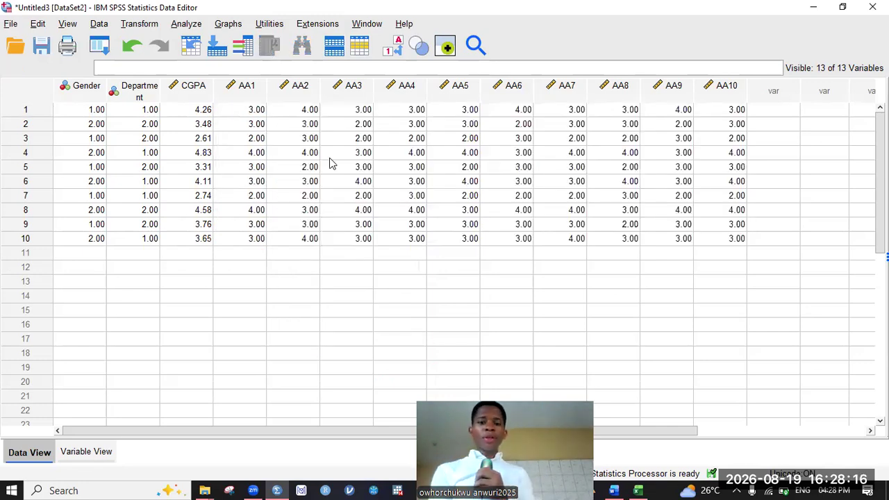
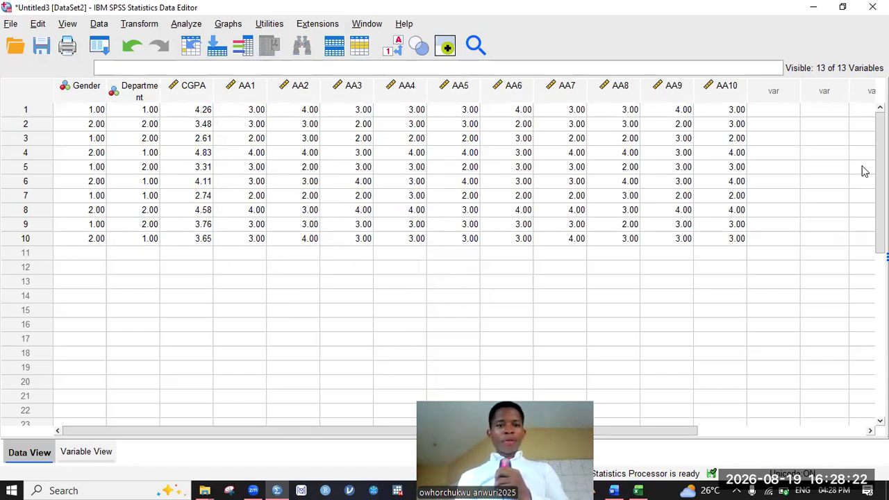
Step: Toggle the data grid between numeric codes and value labels, leaving the value labels displayed
{"action": "left_click", "coordinate": [396, 55]}
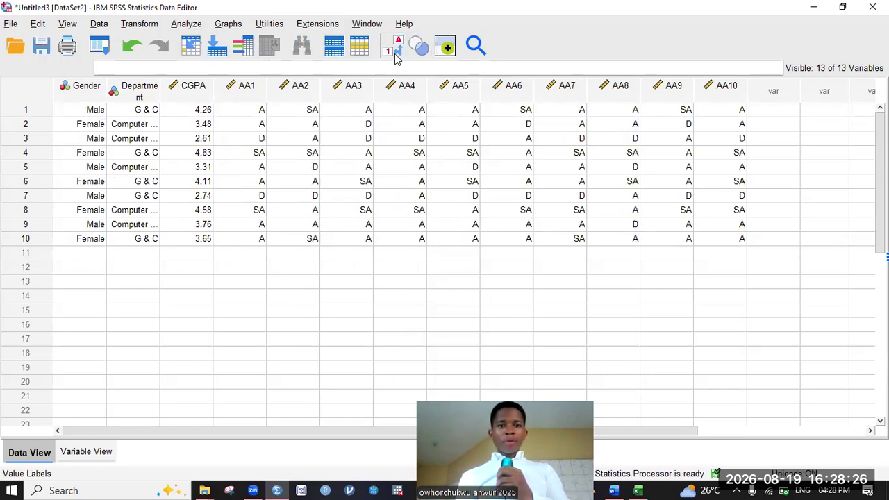
{"action": "left_click", "coordinate": [395, 56]}
{"action": "left_click", "coordinate": [396, 55]}
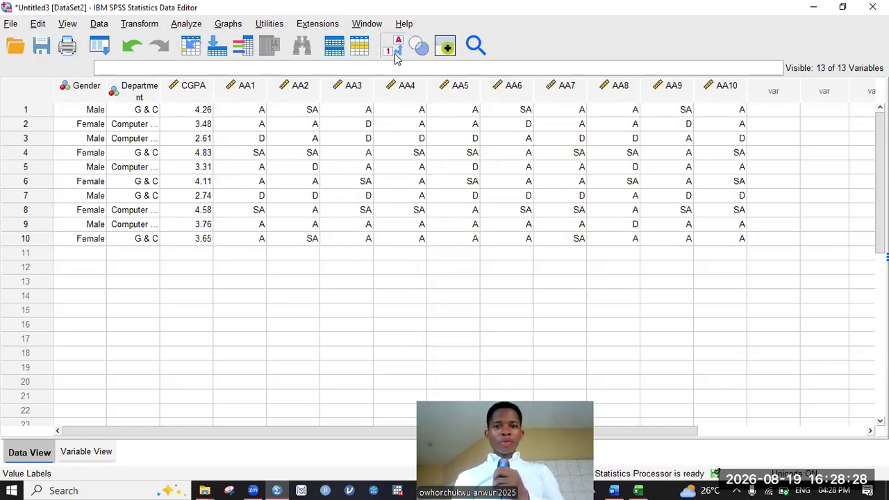
Step: Display the numeric codes instead of the value labels and widen the Department column to fit its name on one line
{"action": "left_click", "coordinate": [396, 55]}
{"action": "left_click", "coordinate": [396, 56]}
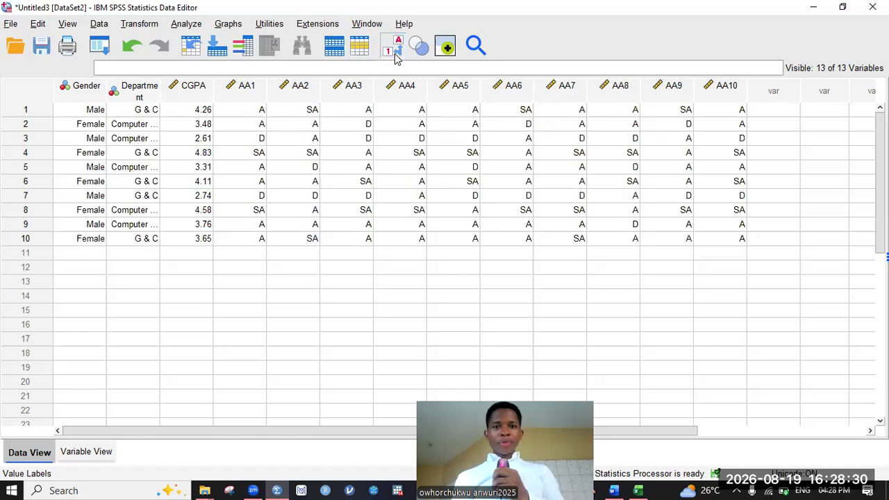
{"action": "left_click", "coordinate": [396, 55]}
{"action": "left_click", "coordinate": [396, 56]}
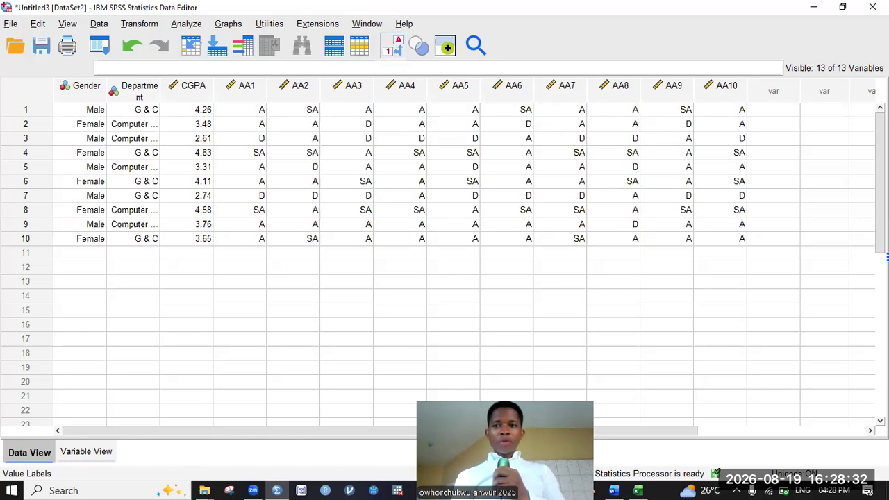
{"action": "left_click", "coordinate": [419, 45]}
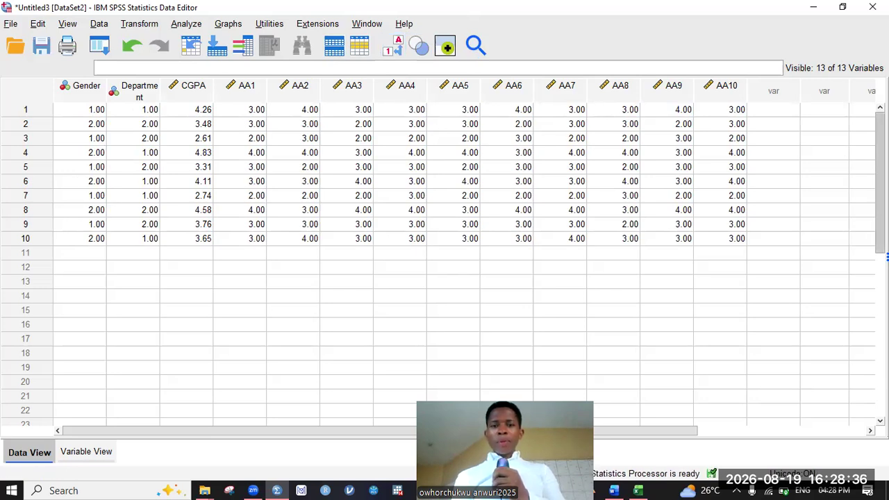
{"action": "left_click_drag", "start_coordinate": [160, 92], "coordinate": [173, 91]}
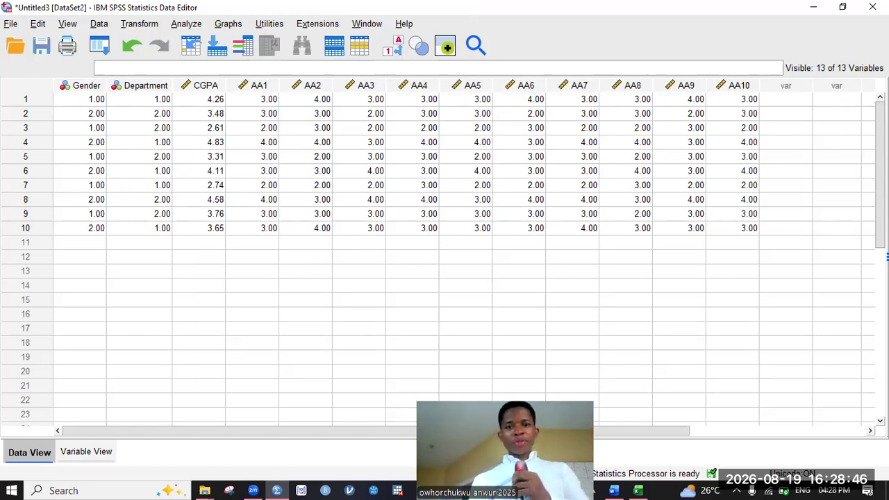
Step: Highlight the AA1 through AA10 columns to review the item responses, and clear the selection
{"action": "left_click", "coordinate": [257, 89]}
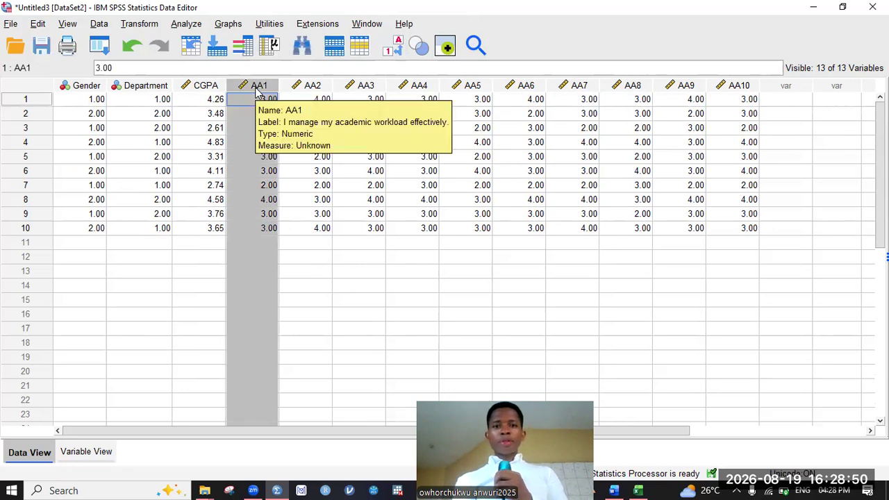
{"action": "key", "text": "shift+Right"}
{"action": "key", "text": "shift+Right"}
{"action": "key", "text": "shift+Right"}
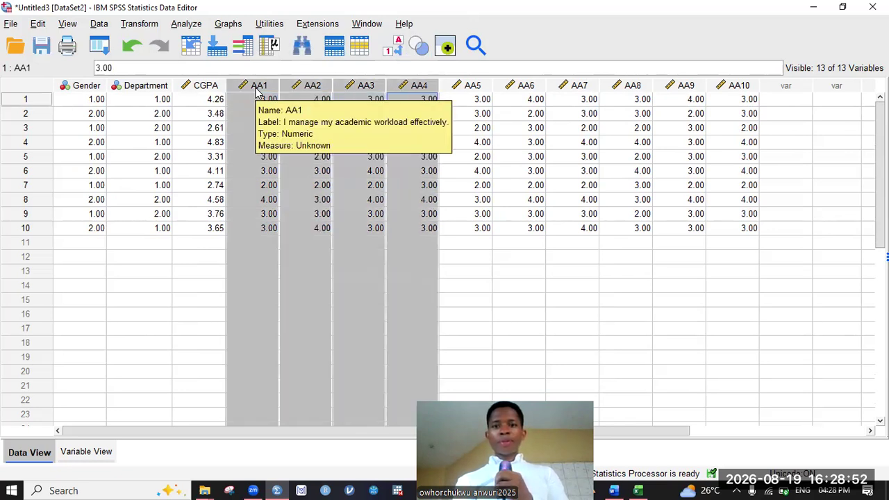
{"action": "key", "text": "shift+Right"}
{"action": "key", "text": "shift+Right"}
{"action": "key", "text": "shift+Right"}
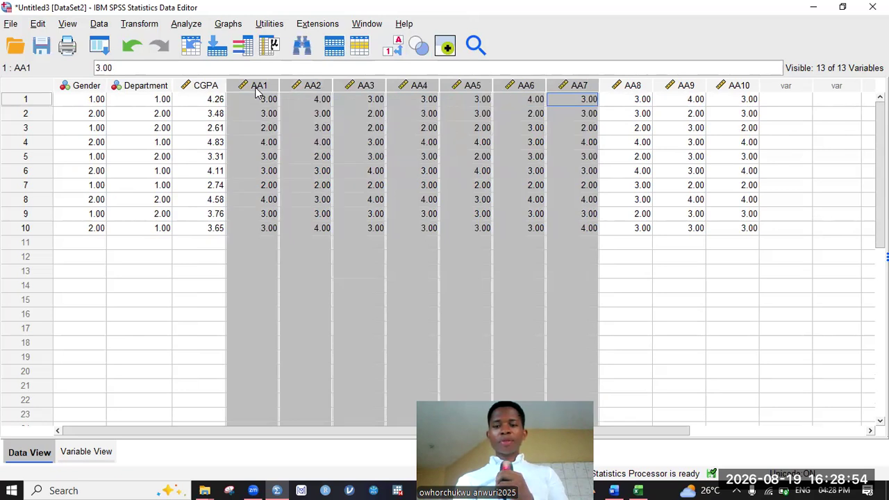
{"action": "key", "text": "shift+Right"}
{"action": "key", "text": "shift+Right"}
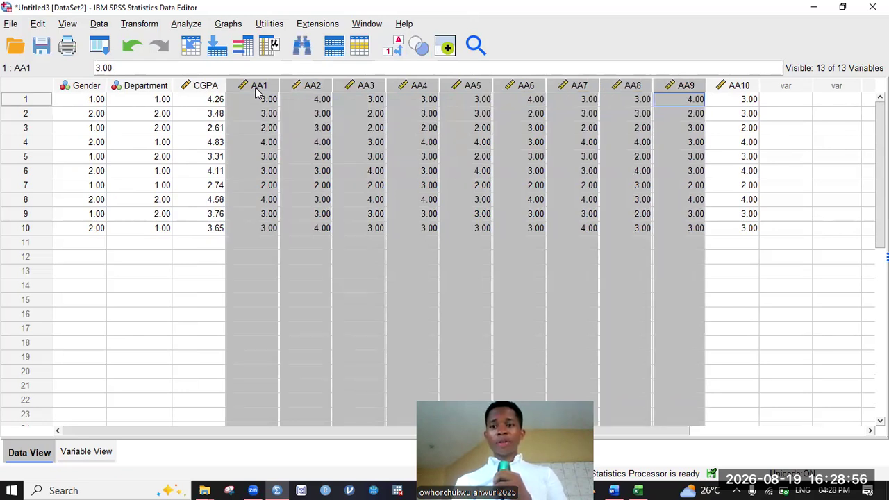
{"action": "key", "text": "shift+Right"}
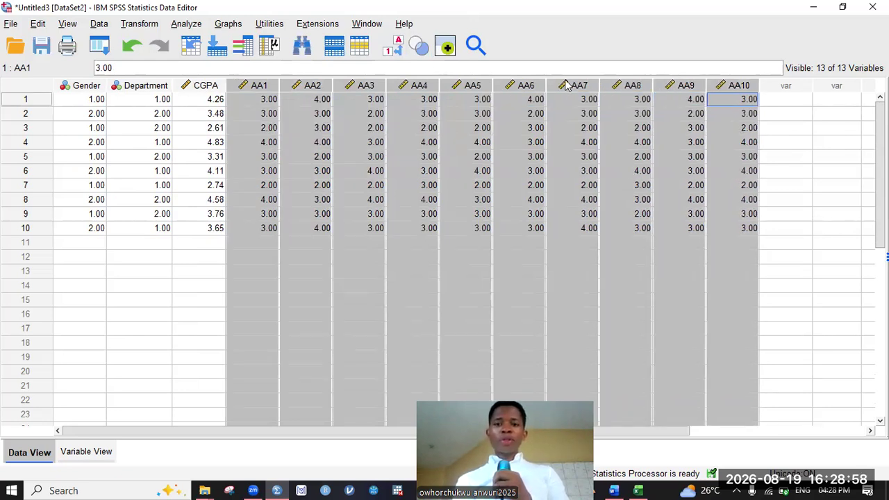
{"action": "left_click", "coordinate": [778, 260]}
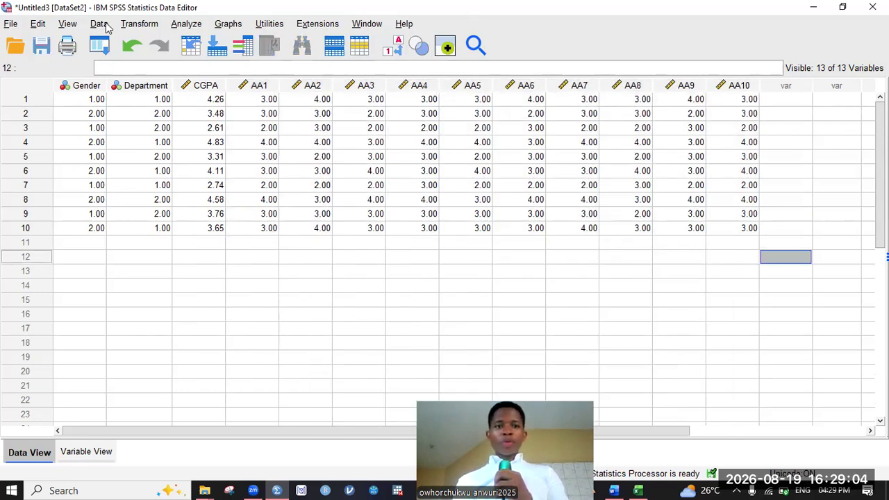
Step: Start a Compute Variable transformation with AcademicAdjustment as the target variable
{"action": "left_click", "coordinate": [140, 28]}
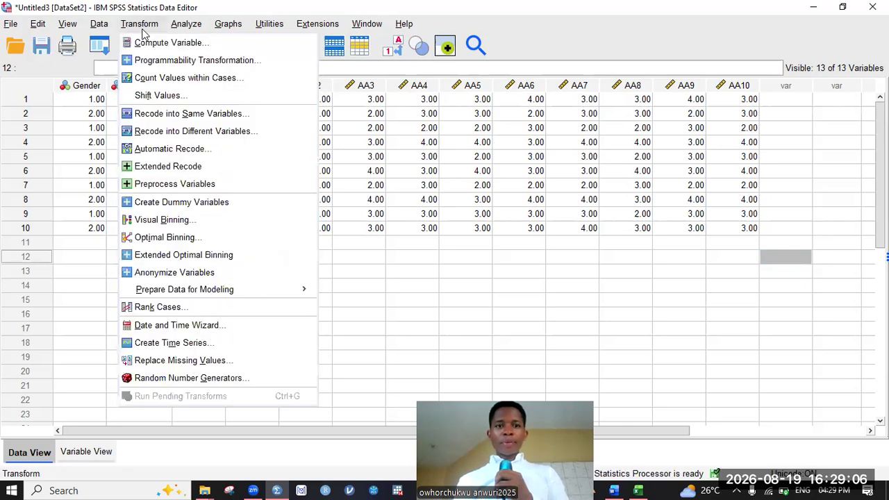
{"action": "left_click", "coordinate": [142, 41]}
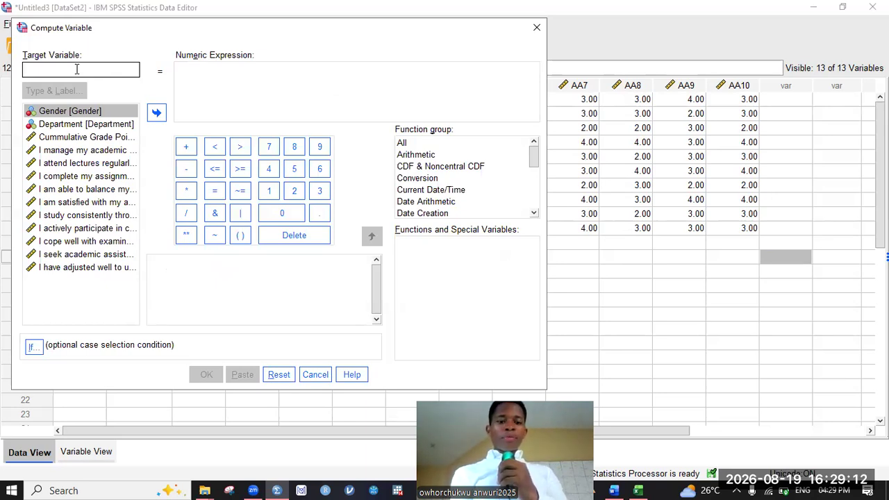
{"action": "type", "text": "a"}
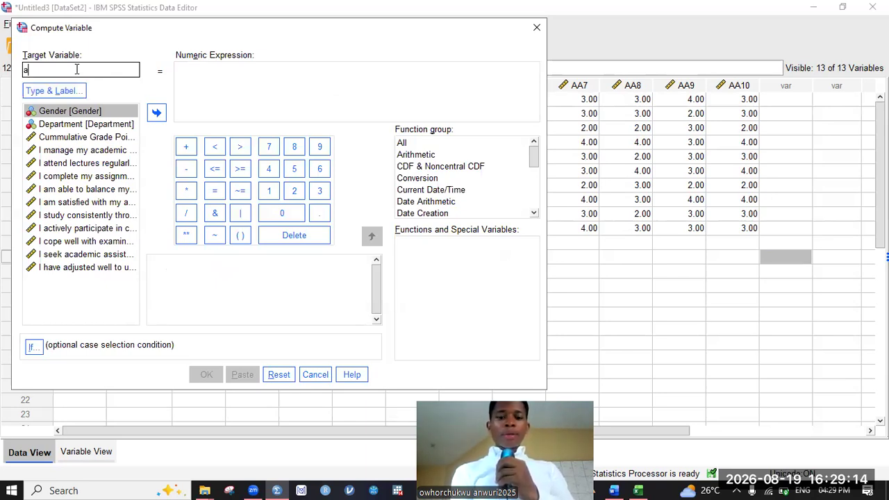
{"action": "type", "text": "cademicA"}
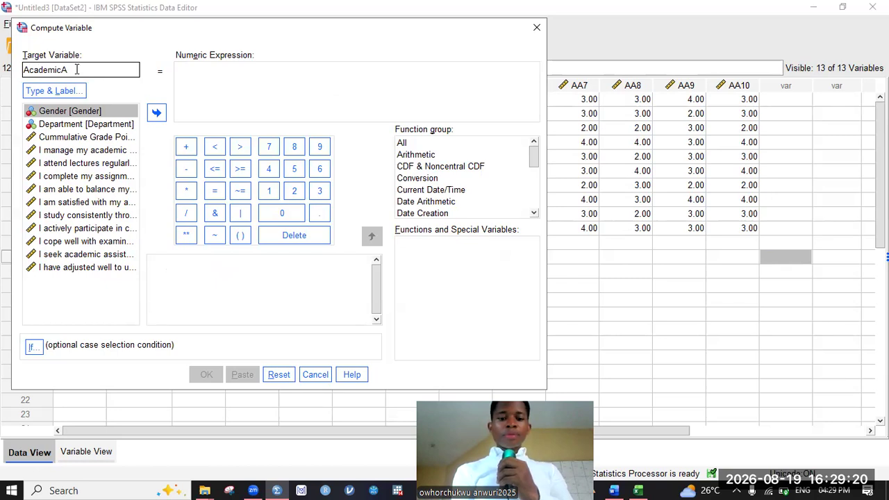
{"action": "type", "text": "djustment"}
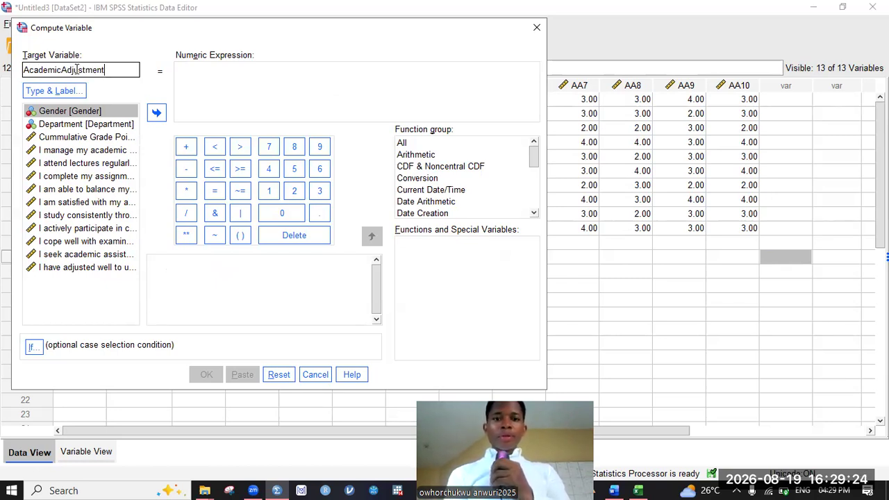
Step: Add the ten items AA1 through AA10 in order to the numeric expression
{"action": "double_click", "coordinate": [60, 163]}
{"action": "double_click", "coordinate": [59, 174]}
{"action": "double_click", "coordinate": [58, 190]}
{"action": "double_click", "coordinate": [56, 202]}
{"action": "double_click", "coordinate": [55, 215]}
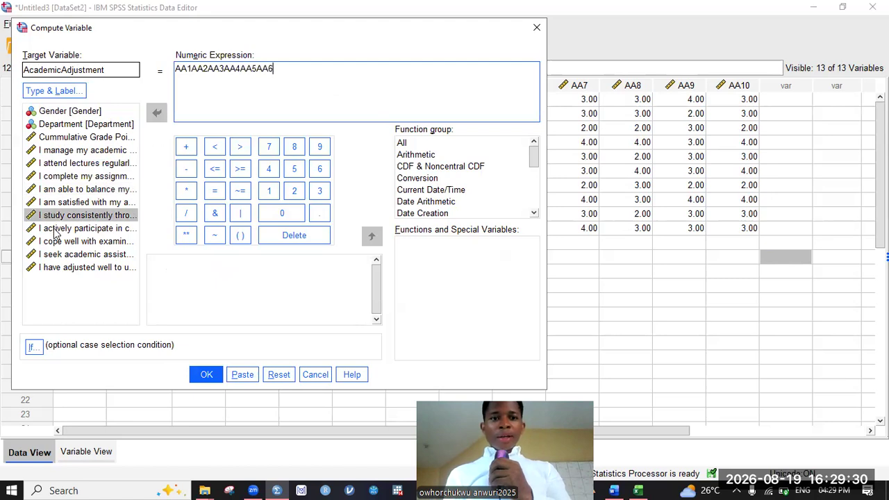
{"action": "double_click", "coordinate": [57, 228]}
{"action": "double_click", "coordinate": [56, 241]}
{"action": "double_click", "coordinate": [56, 255]}
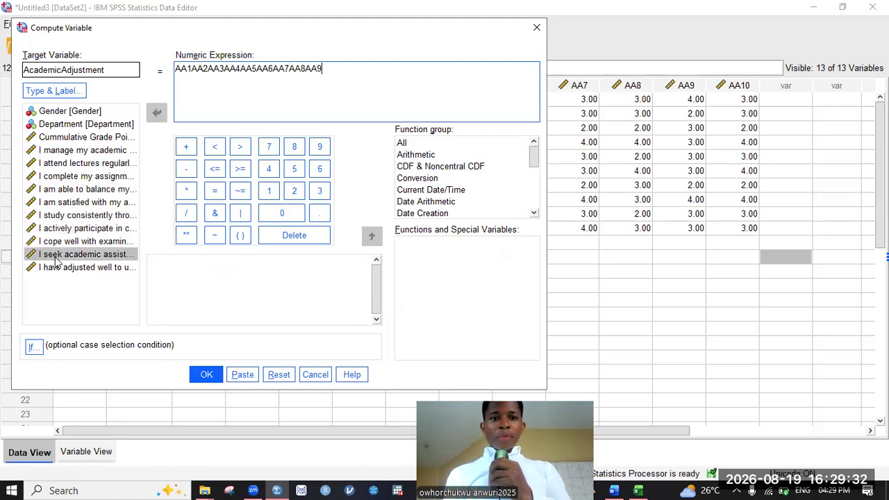
{"action": "double_click", "coordinate": [56, 267]}
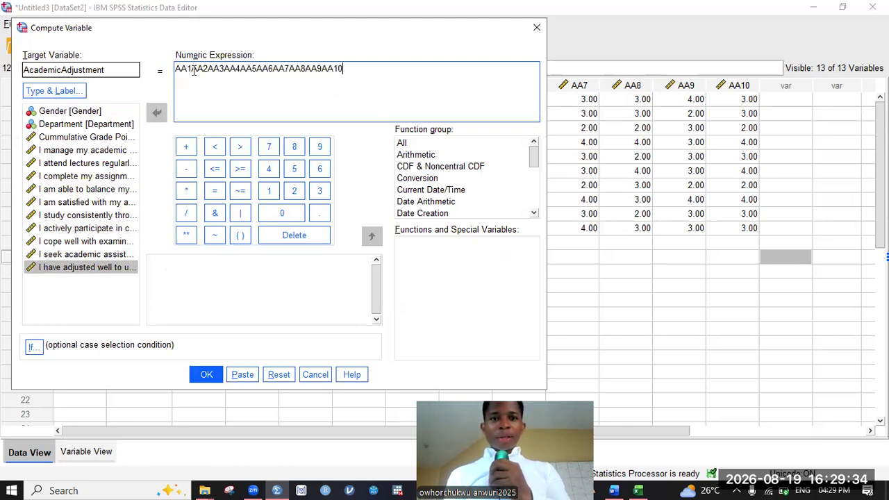
Step: Join AA1 through AA10 with plus signs in the expression, compute the variable and return to the data
{"action": "left_click", "coordinate": [219, 69]}
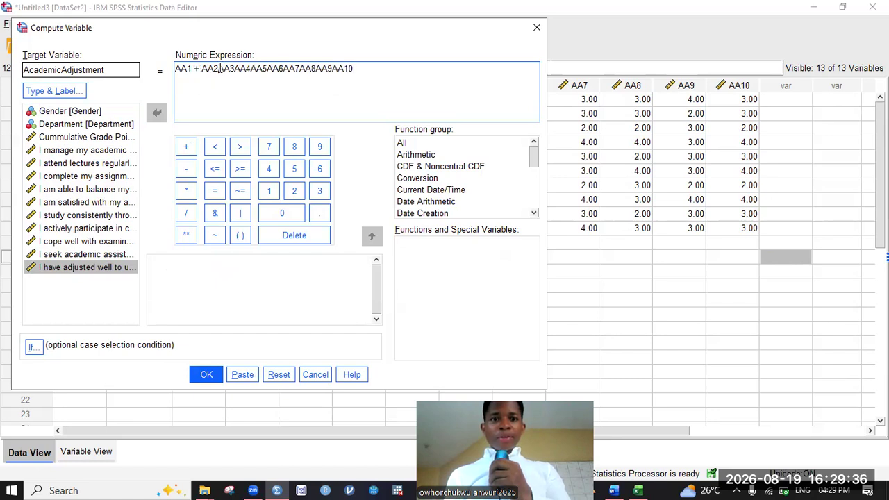
{"action": "left_click", "coordinate": [190, 151]}
{"action": "left_click", "coordinate": [247, 69]}
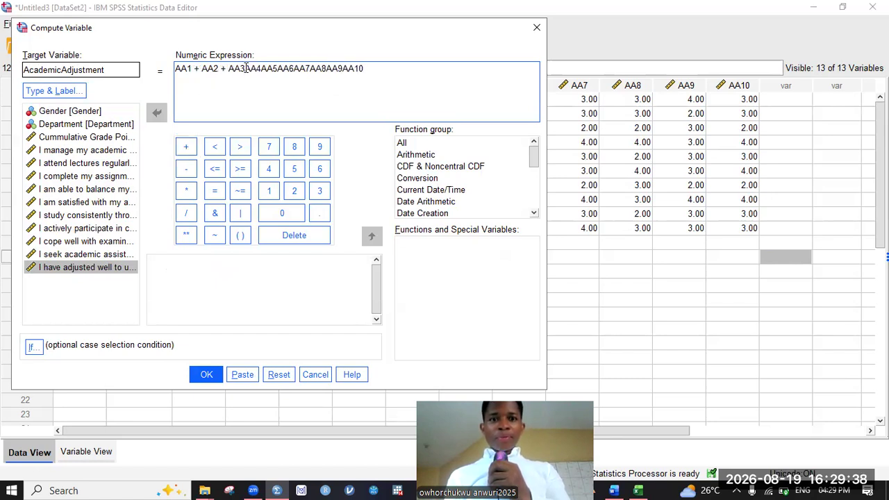
{"action": "left_click", "coordinate": [186, 147]}
{"action": "left_click", "coordinate": [271, 78]}
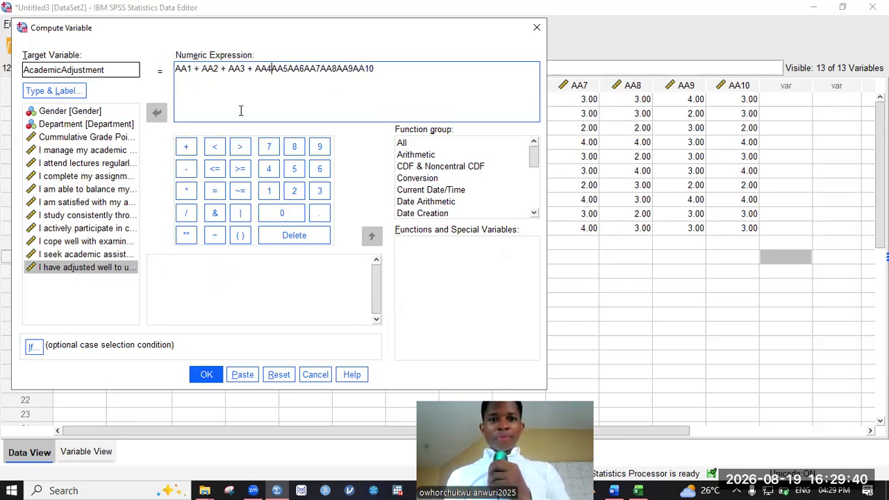
{"action": "left_click", "coordinate": [186, 147]}
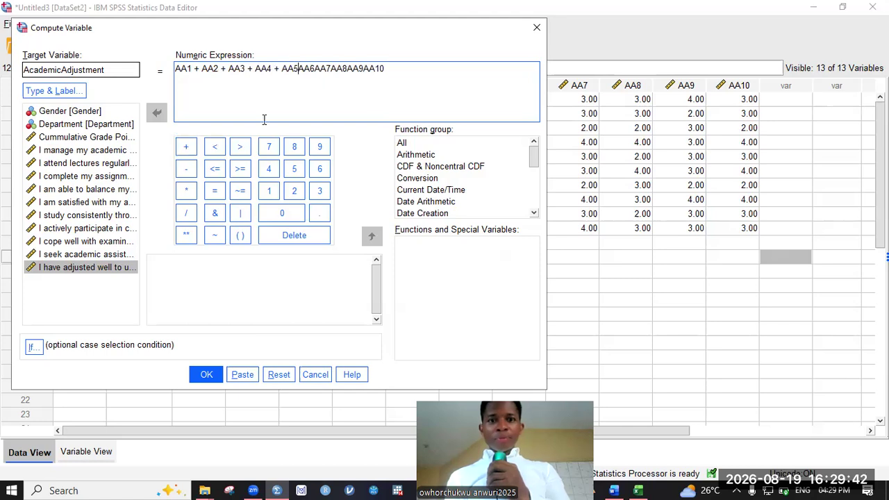
{"action": "left_click", "coordinate": [324, 75]}
{"action": "left_click", "coordinate": [207, 148]}
{"action": "left_click", "coordinate": [351, 68]}
{"action": "left_click", "coordinate": [196, 148]}
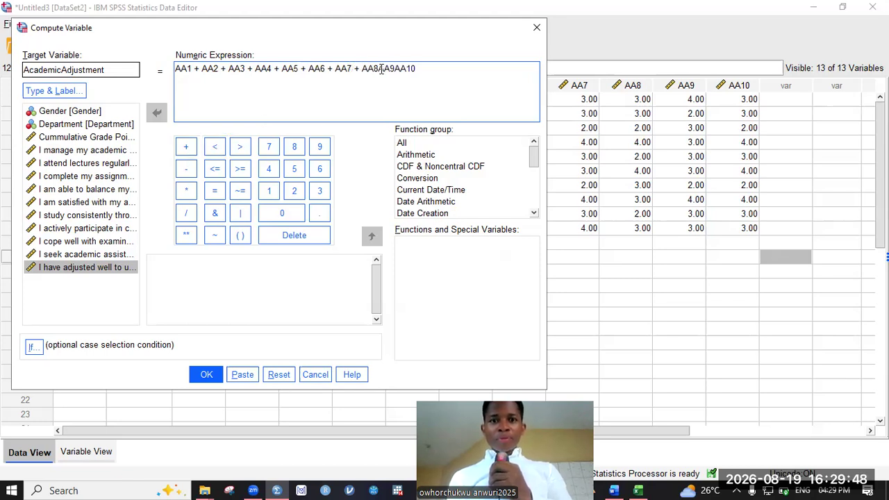
{"action": "left_click", "coordinate": [380, 71]}
{"action": "left_click", "coordinate": [186, 147]}
{"action": "left_click", "coordinate": [403, 68]}
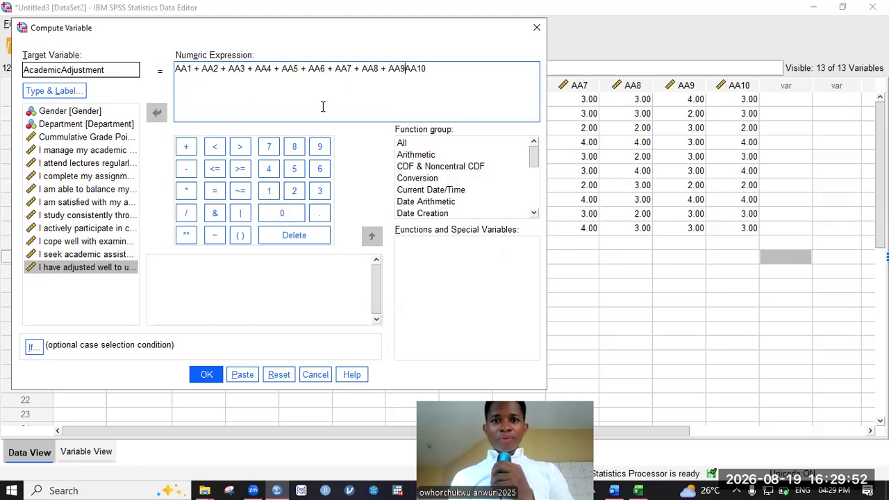
{"action": "left_click", "coordinate": [193, 149]}
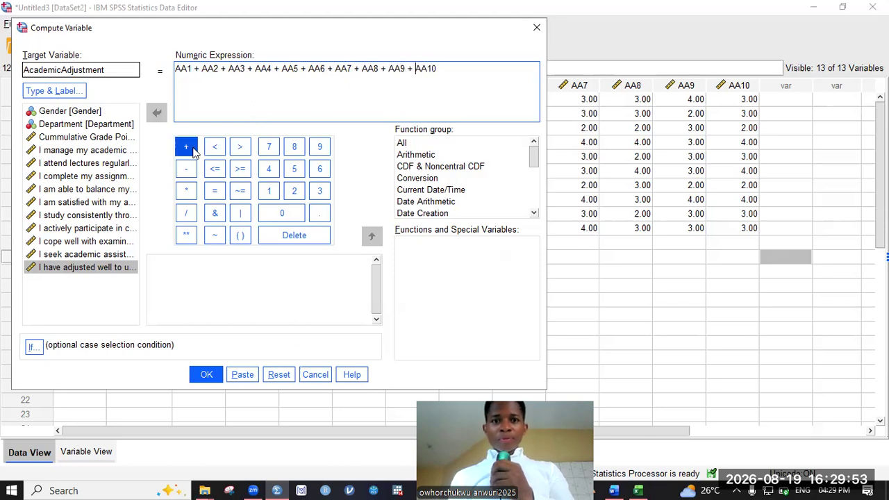
{"action": "left_click", "coordinate": [215, 375]}
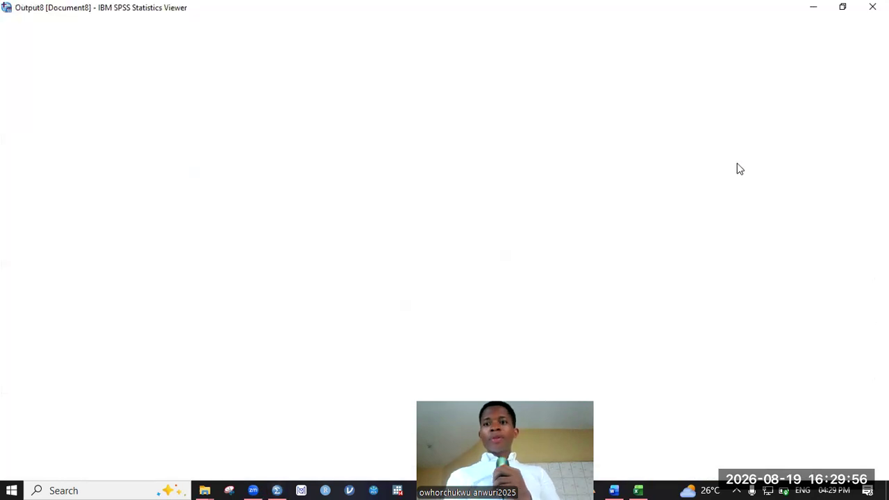
{"action": "left_click", "coordinate": [813, 9]}
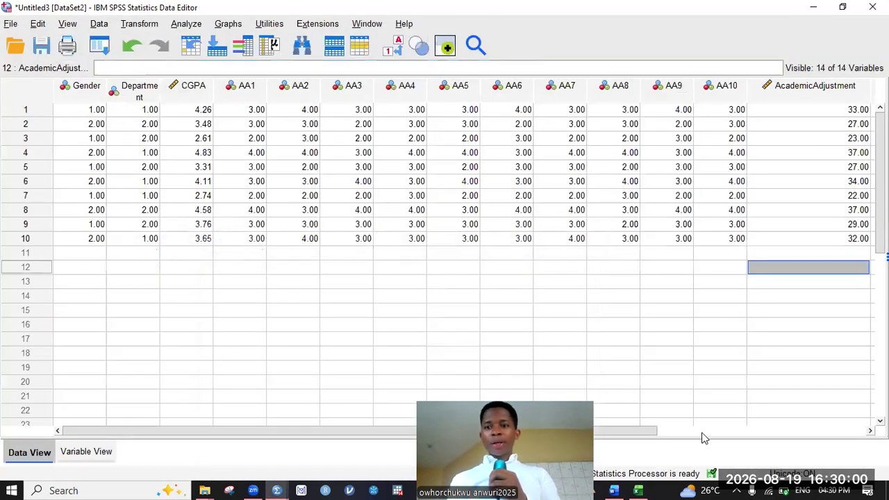
Step: Examine the new AcademicAdjustment column alongside the AA items
{"action": "left_click_drag", "start_coordinate": [654, 431], "coordinate": [711, 430]}
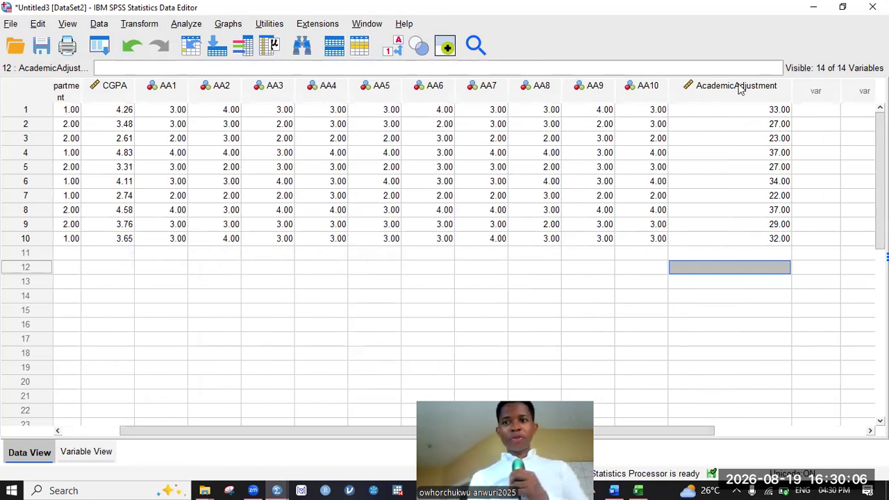
{"action": "left_click", "coordinate": [703, 92]}
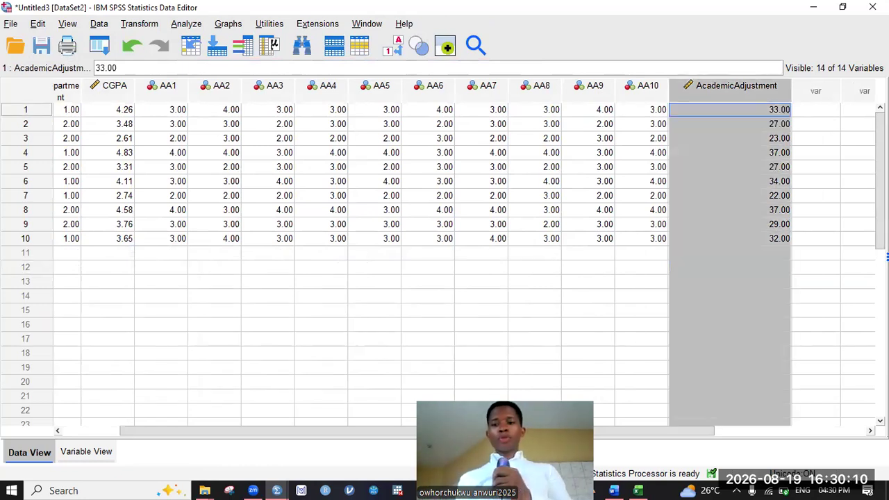
{"action": "scroll", "coordinate": [464, 263], "scroll_direction": "right", "scroll_amount": 2}
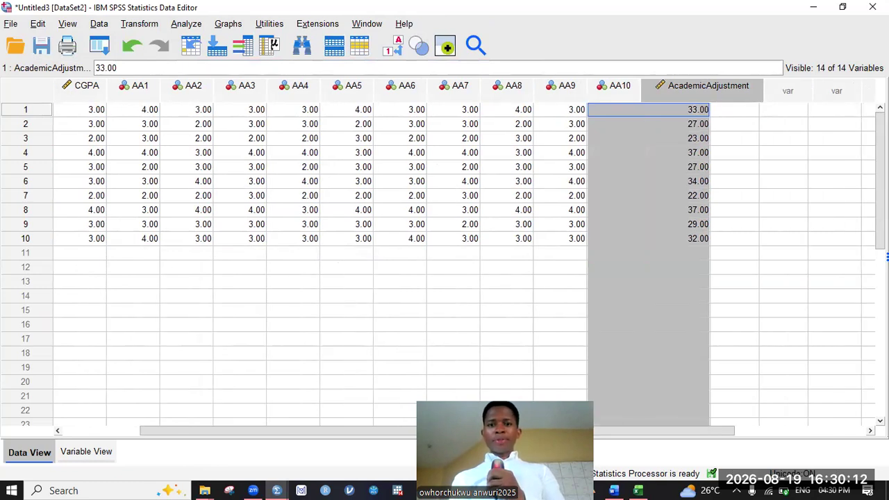
{"action": "scroll", "coordinate": [464, 264], "scroll_direction": "right", "scroll_amount": 1}
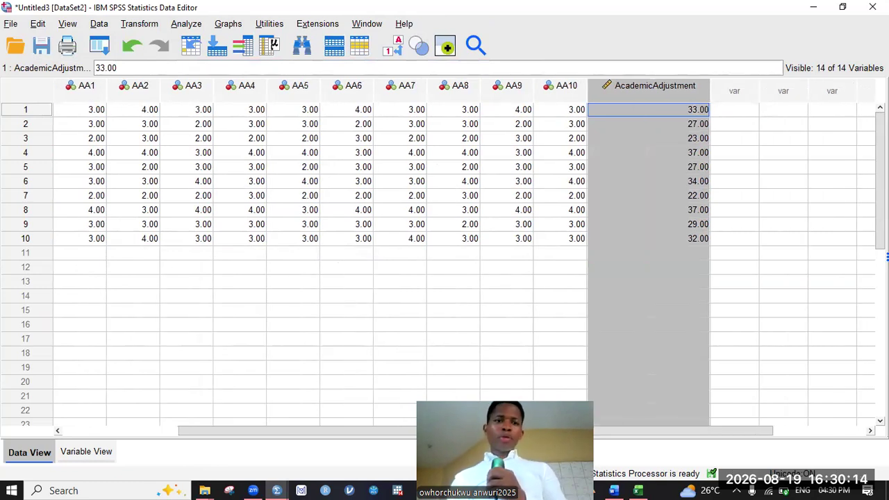
Step: Compare the first case's AA1 through AA10 responses with its AcademicAdjustment score
{"action": "left_click", "coordinate": [80, 115]}
{"action": "key", "text": "shift+Right"}
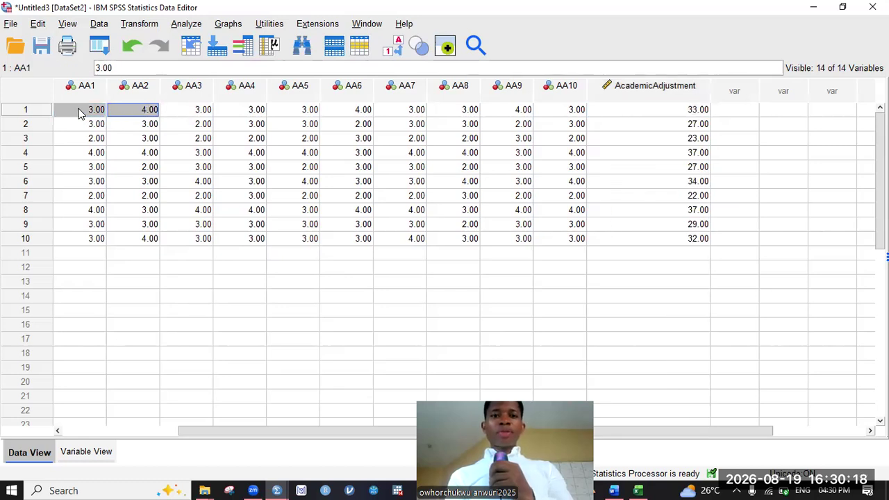
{"action": "key", "text": "shift+Right"}
{"action": "key", "text": "shift+Right"}
{"action": "key", "text": "shift+Right"}
{"action": "key", "text": "shift+Right"}
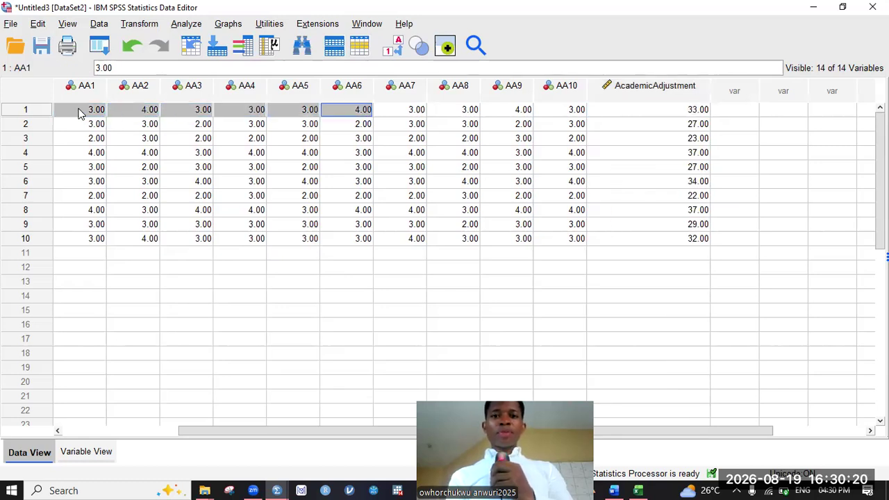
{"action": "key", "text": "shift+Right"}
{"action": "key", "text": "shift+Right"}
{"action": "key", "text": "shift+Right"}
{"action": "key", "text": "shift+Right"}
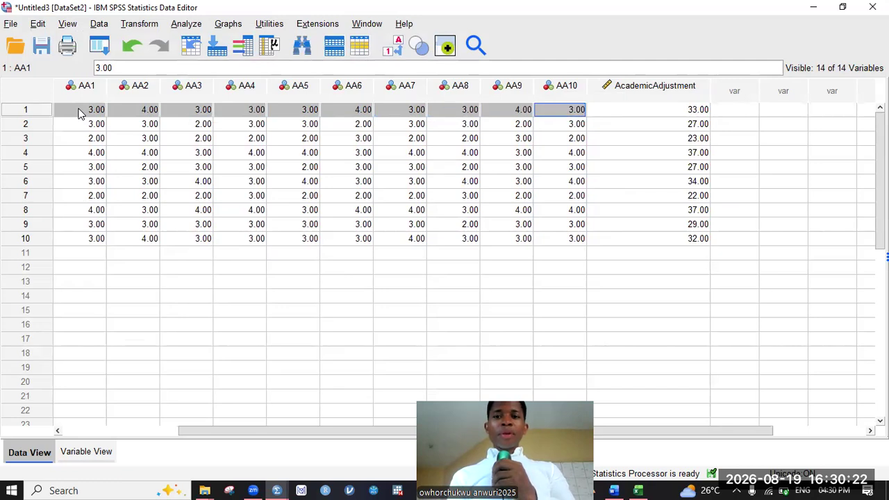
{"action": "left_click", "coordinate": [647, 114]}
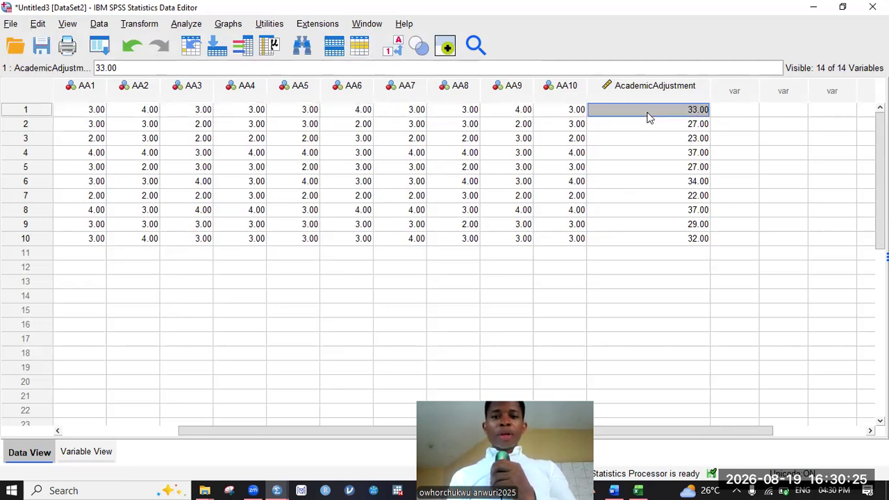
Step: Define a new variable named AcademicACHIEVEMENT in row 15 of the variable list
{"action": "left_click", "coordinate": [82, 453]}
{"action": "left_click", "coordinate": [62, 281]}
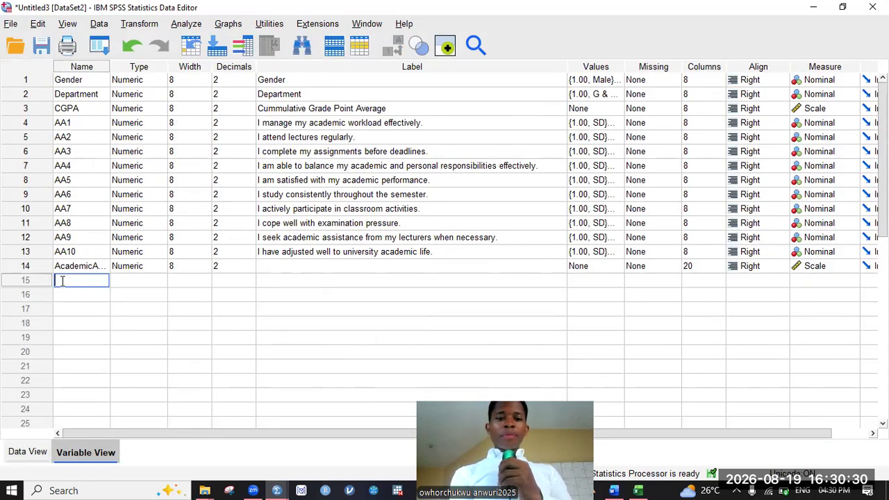
{"action": "type", "text": "Acade"}
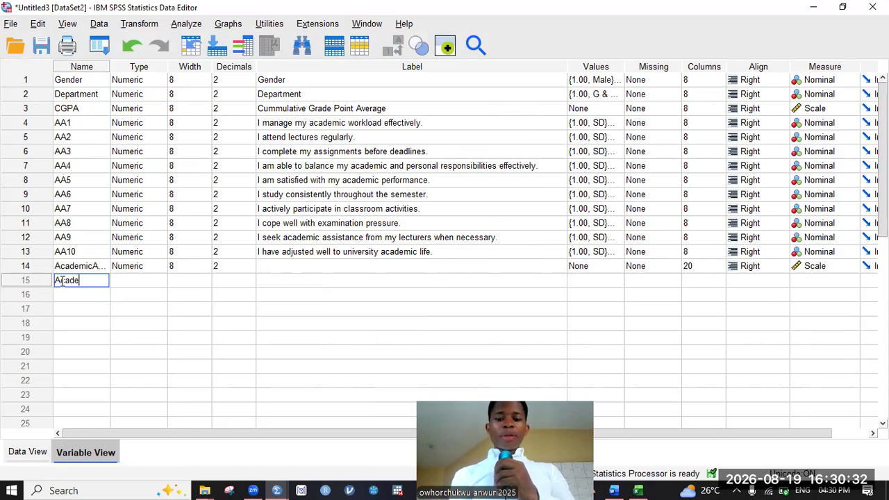
{"action": "type", "text": "micA"}
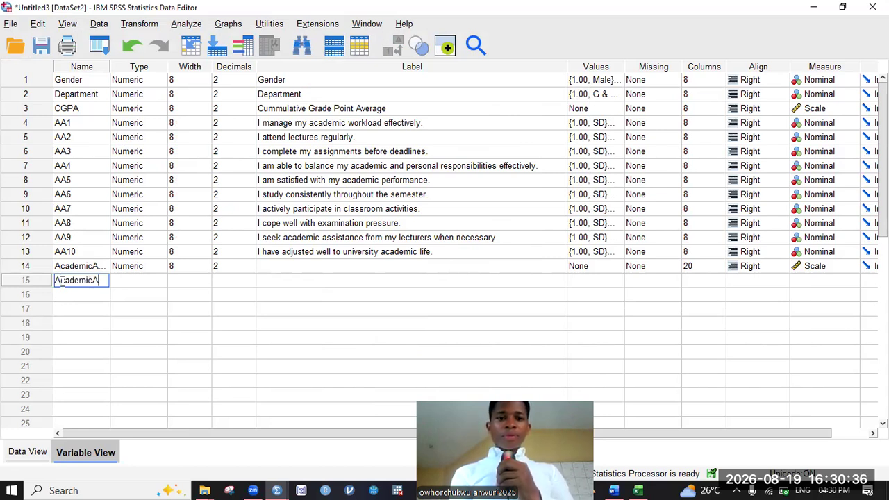
{"action": "type", "text": "CH"}
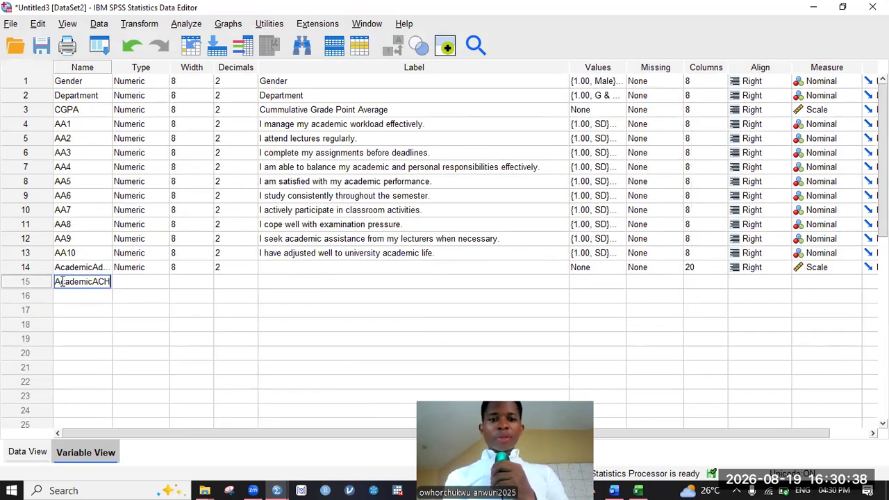
{"action": "type", "text": "I"}
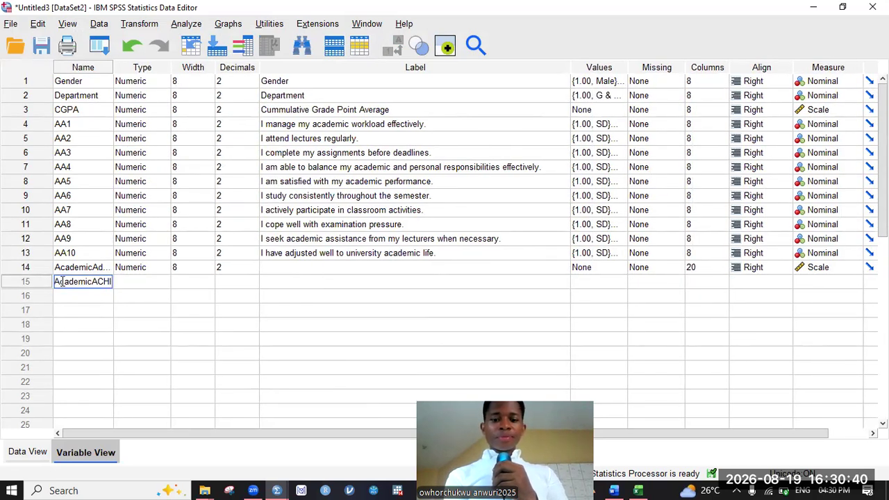
{"action": "type", "text": "EVEMEN"}
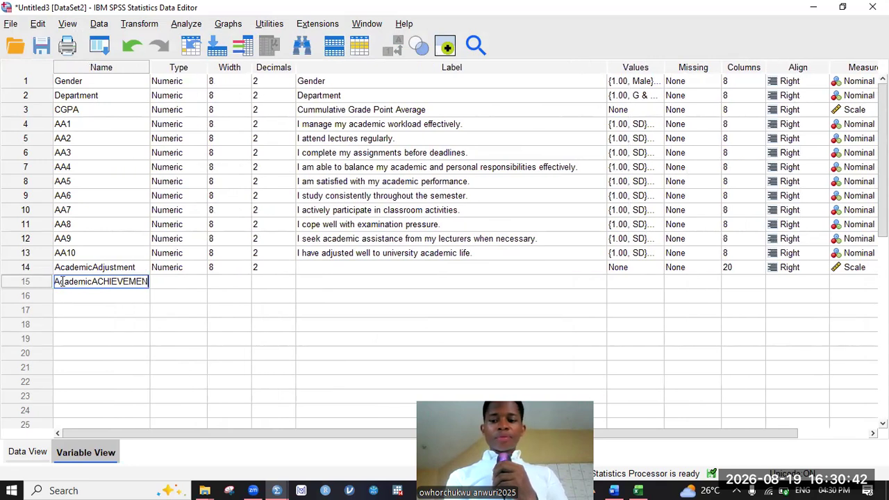
{"action": "type", "text": "T"}
{"action": "key", "text": "Return"}
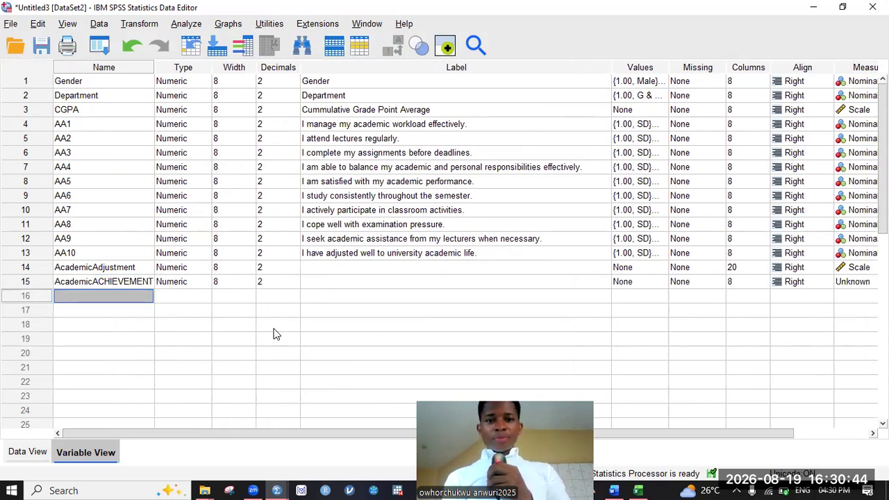
Step: Enter "Academic Achievement" as the label of the AcademicAdjustment variable
{"action": "left_click", "coordinate": [312, 268]}
{"action": "type", "text": "A"}
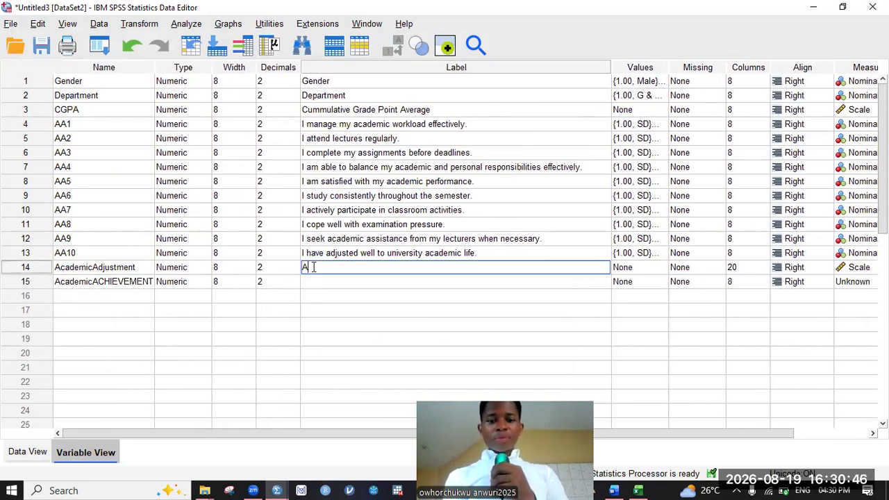
{"action": "type", "text": "cademi"}
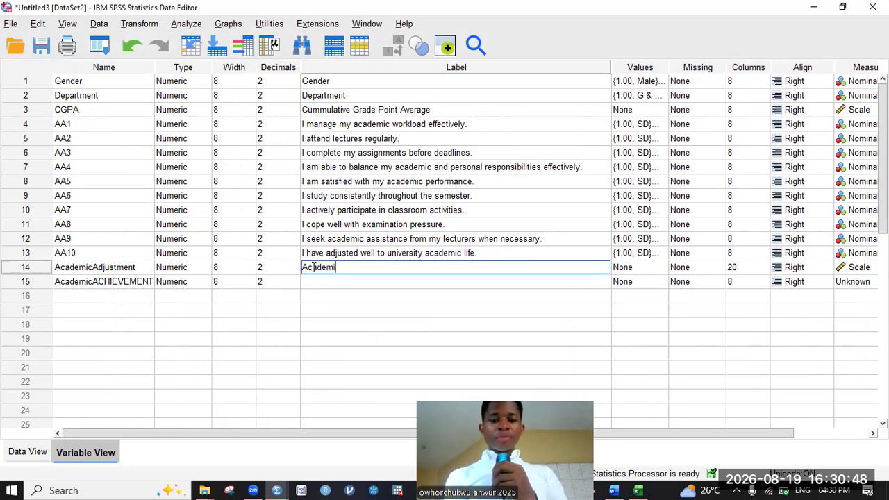
{"action": "type", "text": "c A"}
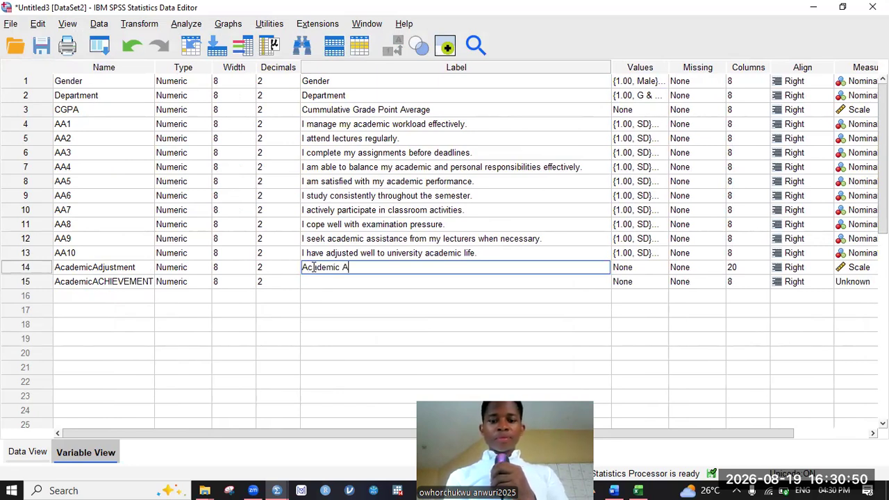
{"action": "type", "text": "chiev"}
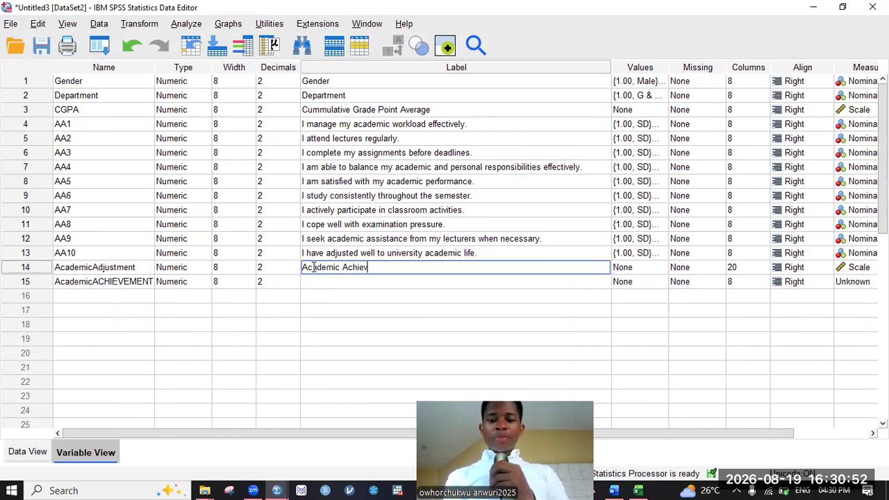
{"action": "type", "text": "ement"}
{"action": "key", "text": "Return"}
{"action": "key", "text": "Return"}
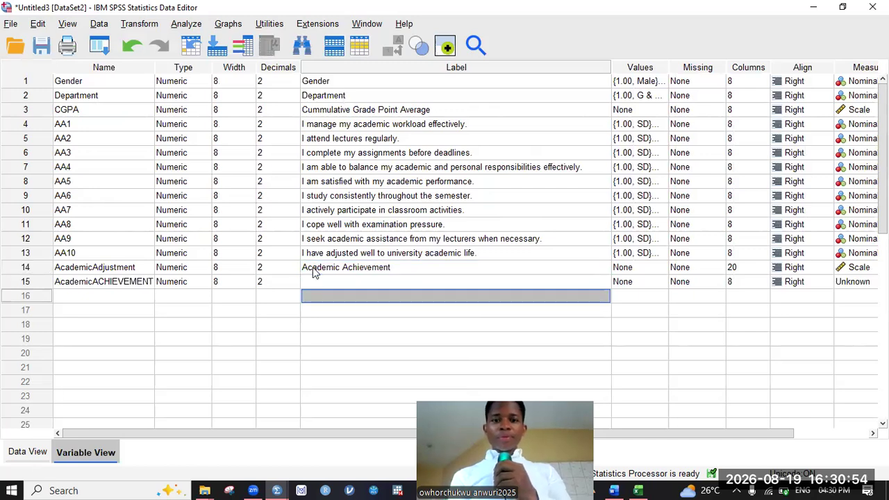
Step: Label the AcademicACHIEVEMENT variable "Academic Achievement"
{"action": "key", "text": "Up"}
{"action": "type", "text": "A"}
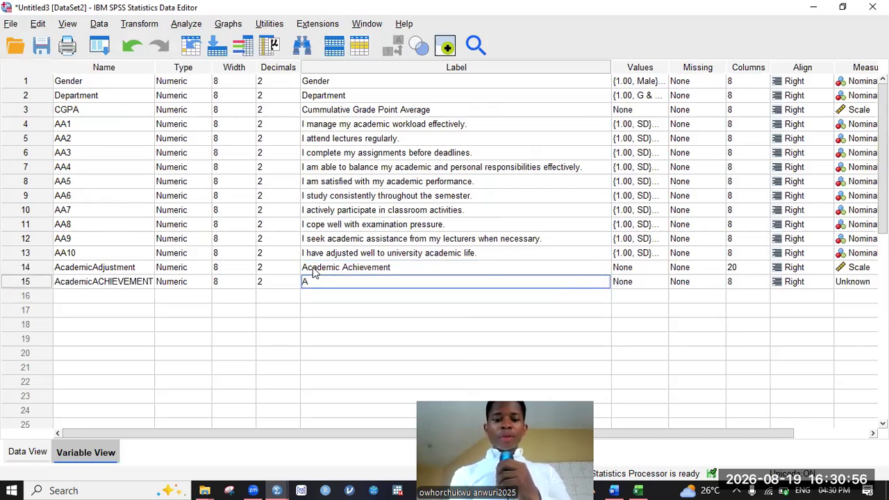
{"action": "type", "text": "cademic A"}
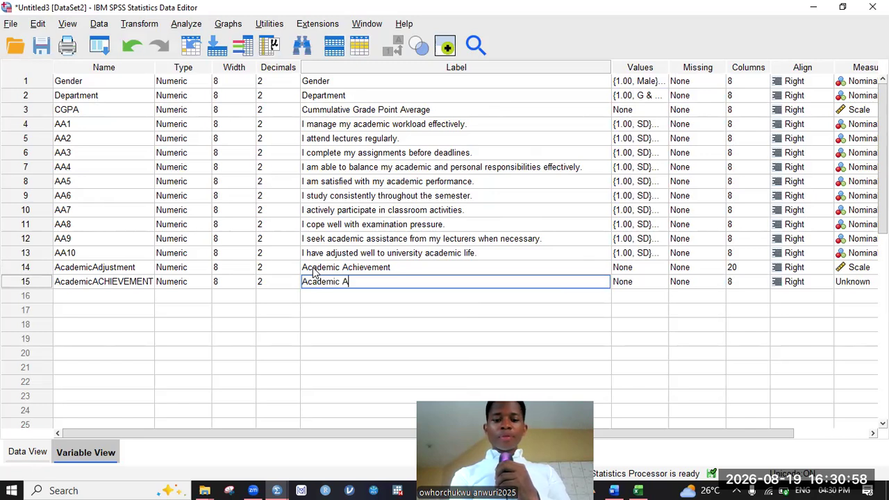
{"action": "type", "text": "c"}
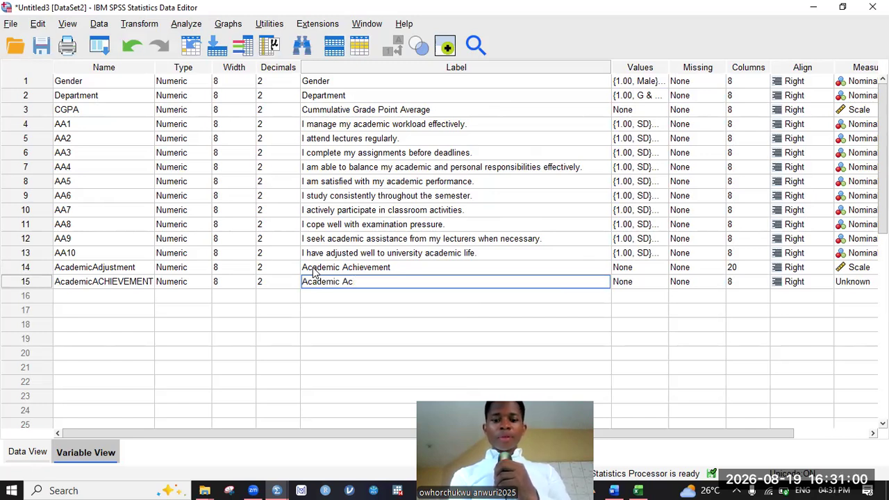
{"action": "type", "text": "hieveme"}
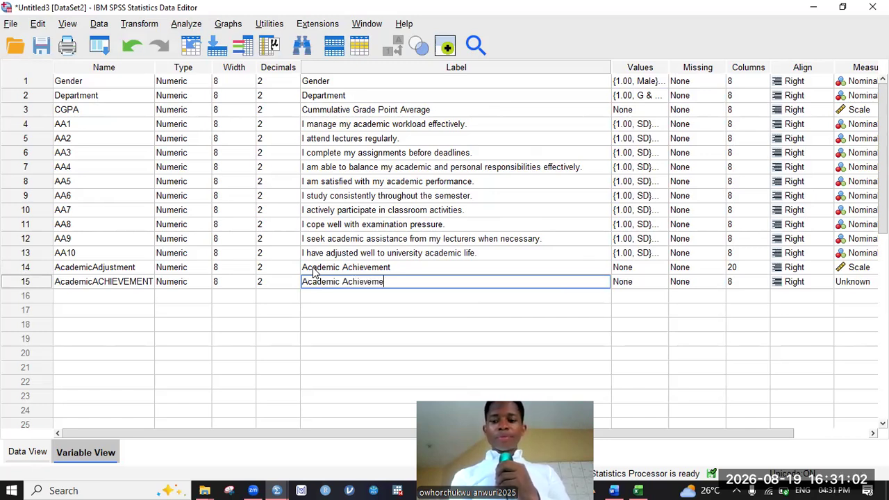
{"action": "type", "text": "nt"}
{"action": "key", "text": "Return"}
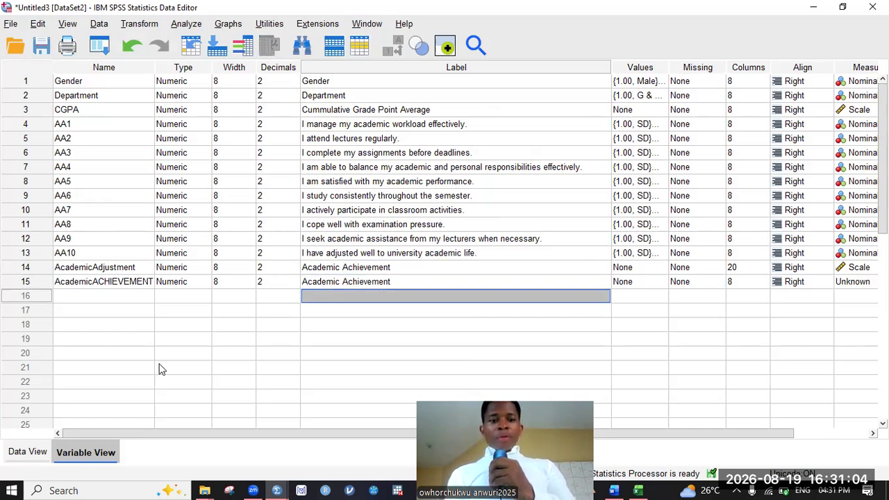
Step: Return to the data, widen the AcademicACHIEVEMENT column and enter 33 for the first case
{"action": "key", "text": "ctrl+t"}
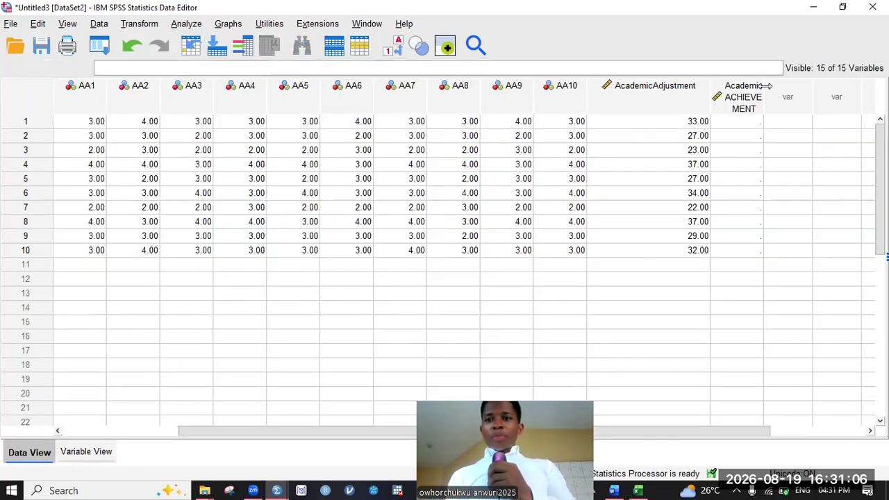
{"action": "left_click_drag", "start_coordinate": [763, 86], "coordinate": [833, 85]}
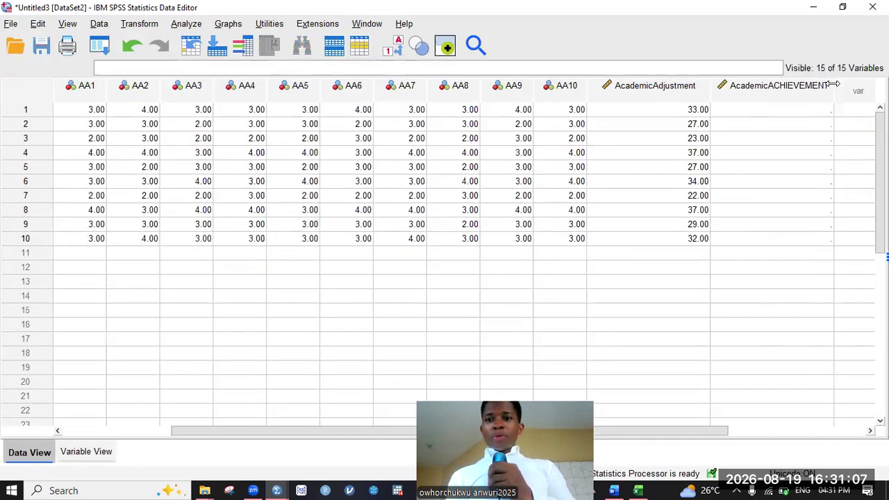
{"action": "left_click", "coordinate": [789, 111]}
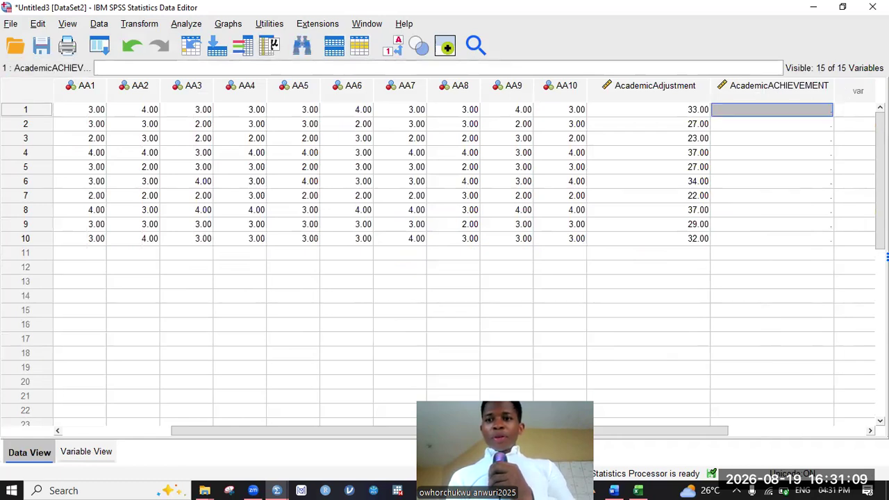
{"action": "left_click", "coordinate": [761, 113]}
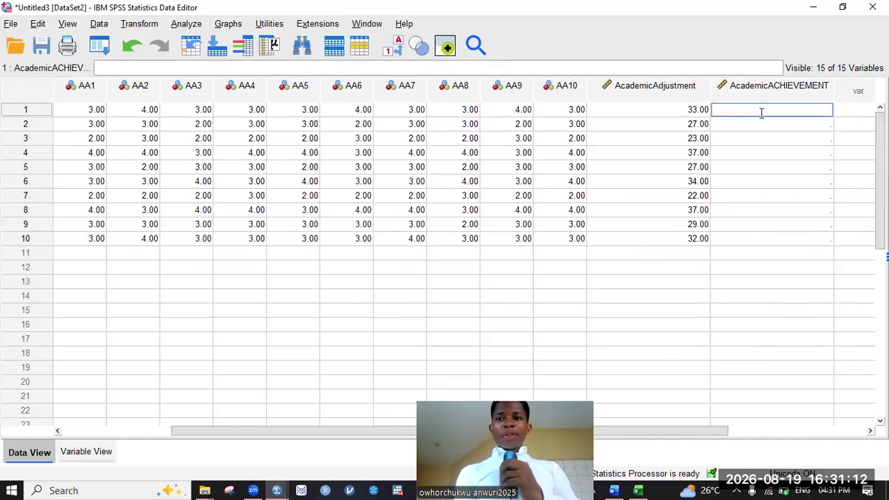
{"action": "type", "text": "33"}
{"action": "key", "text": "Return"}
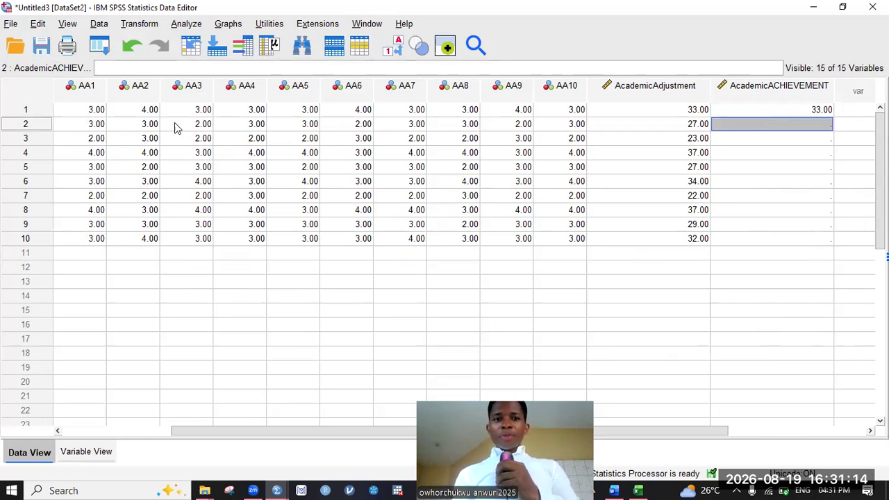
Step: Go through the second case's responses from AA1 to AA10 to add them up by hand
{"action": "left_click", "coordinate": [92, 129]}
{"action": "key", "text": "Right"}
{"action": "key", "text": "Right"}
{"action": "key", "text": "Right"}
{"action": "key", "text": "Right"}
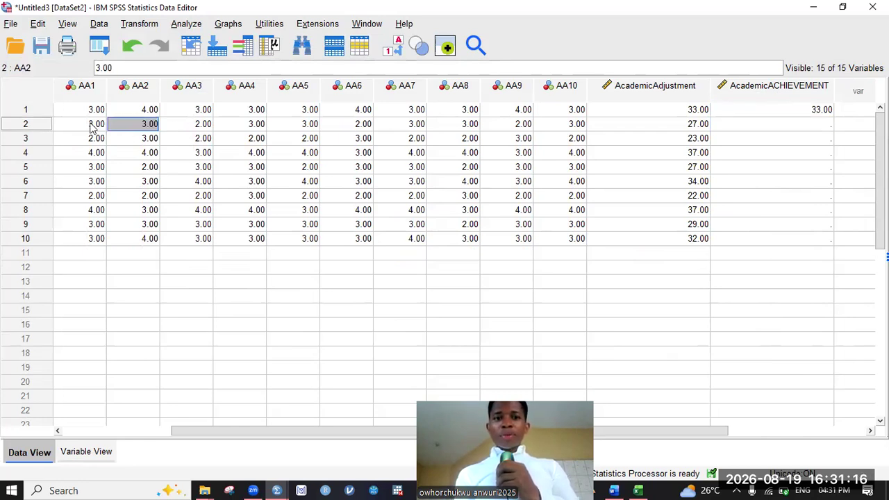
{"action": "key", "text": "Right"}
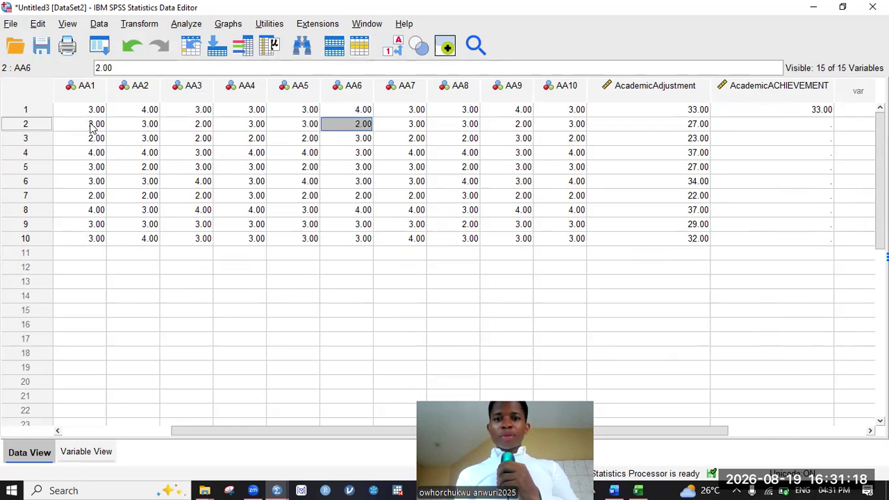
{"action": "key", "text": "Right"}
{"action": "key", "text": "Right"}
{"action": "key", "text": "Right"}
{"action": "key", "text": "Right"}
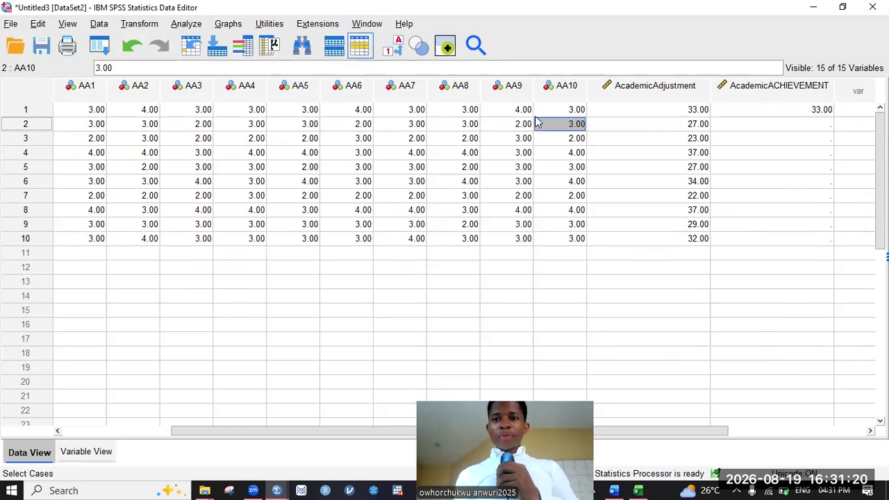
{"action": "left_click", "coordinate": [803, 123]}
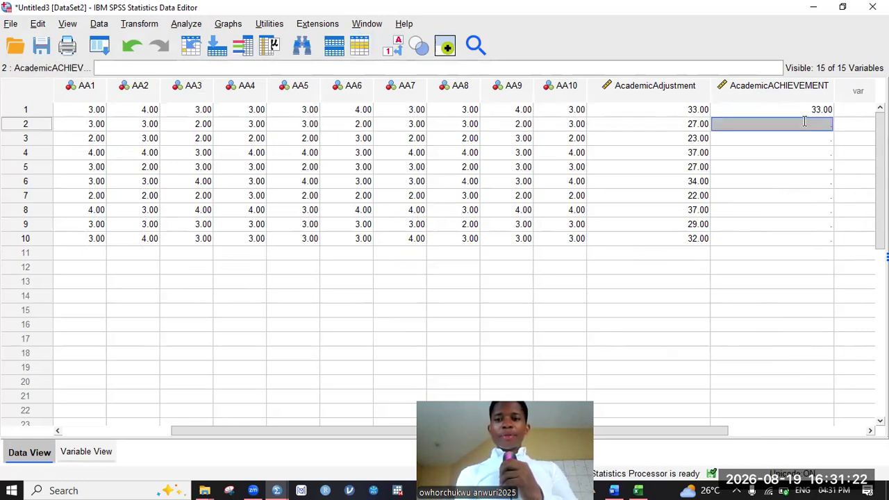
{"action": "type", "text": "77"}
{"action": "key", "text": "Return"}
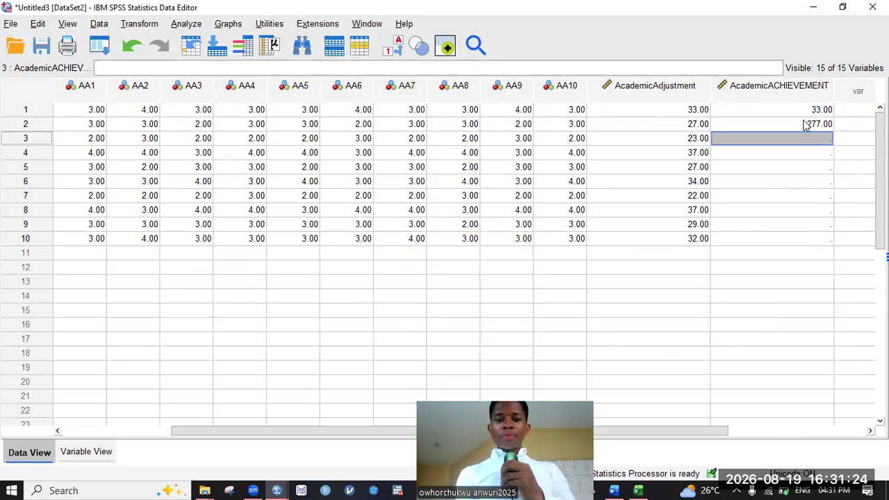
Step: Enter the AcademicACHIEVEMENT scores 27, 23 and 37 for cases 2 to 4
{"action": "left_click", "coordinate": [804, 122]}
{"action": "type", "text": "27"}
{"action": "key", "text": "Return"}
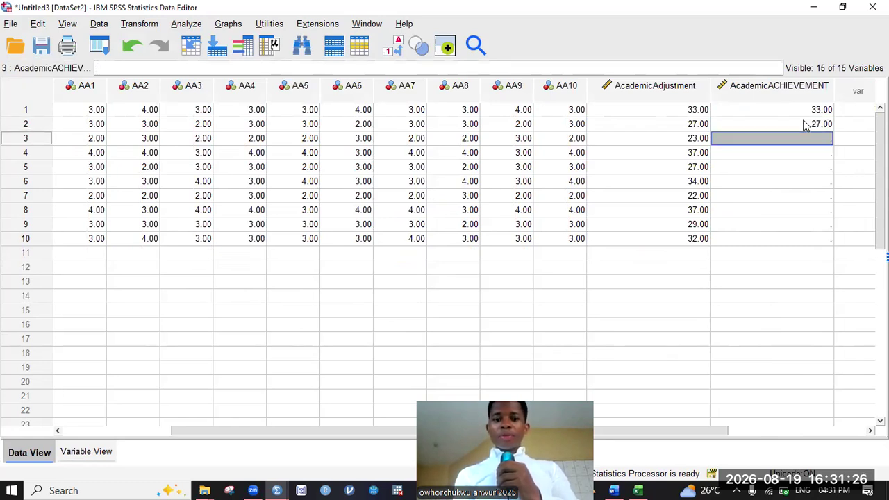
{"action": "type", "text": "23"}
{"action": "key", "text": "Return"}
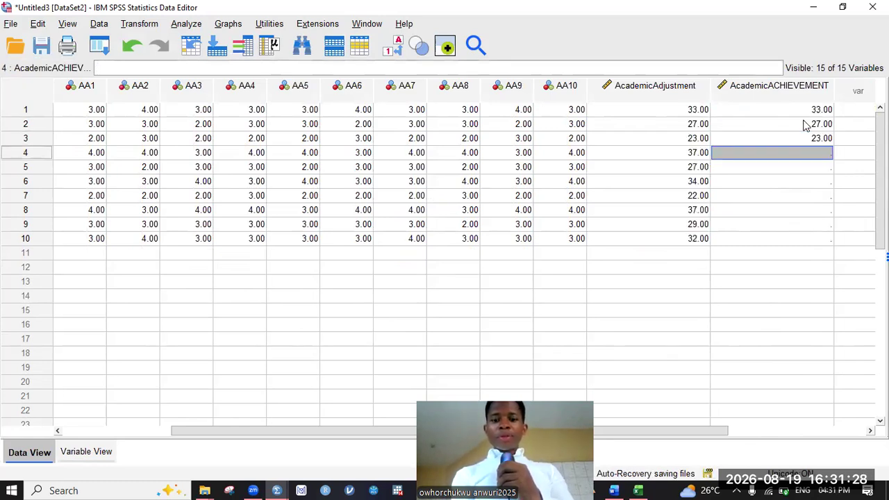
{"action": "type", "text": "37"}
{"action": "key", "text": "Return"}
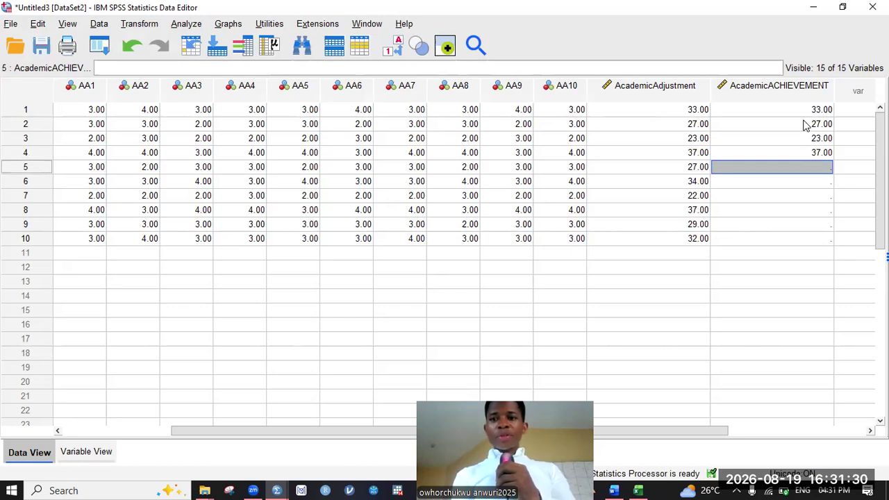
Step: Enter the AcademicACHIEVEMENT scores 27, 34 and 22 for cases 5 to 7
{"action": "type", "text": "27"}
{"action": "key", "text": "Return"}
{"action": "type", "text": "34"}
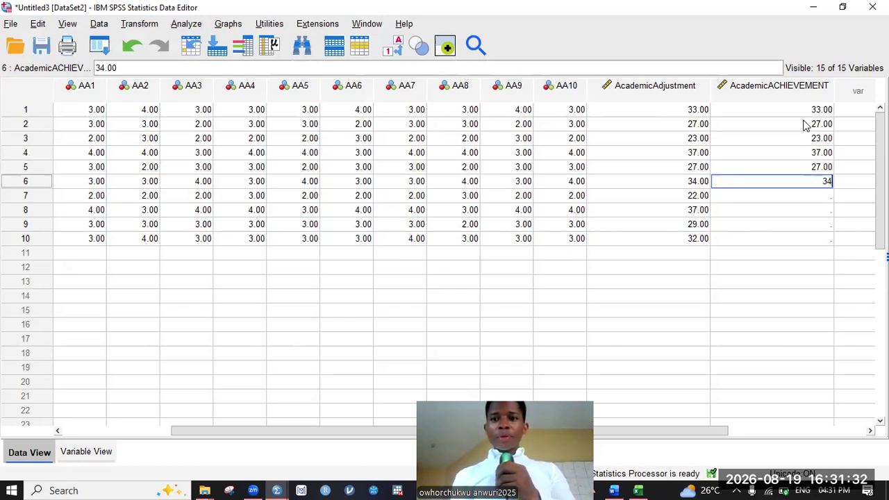
{"action": "key", "text": "Return"}
{"action": "type", "text": "22"}
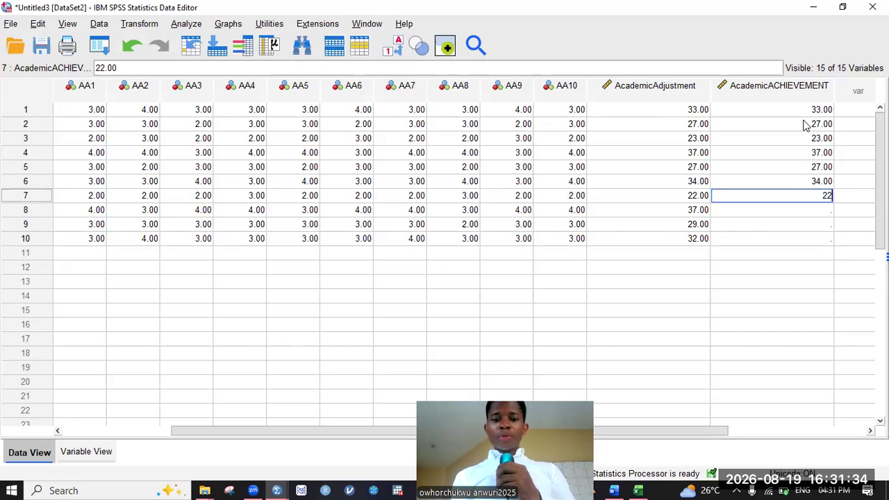
{"action": "key", "text": "Return"}
Step: Enter the AcademicACHIEVEMENT scores 37, 29 and 32 for cases 8 to 10
{"action": "type", "text": "3"}
{"action": "type", "text": "7"}
{"action": "key", "text": "Return"}
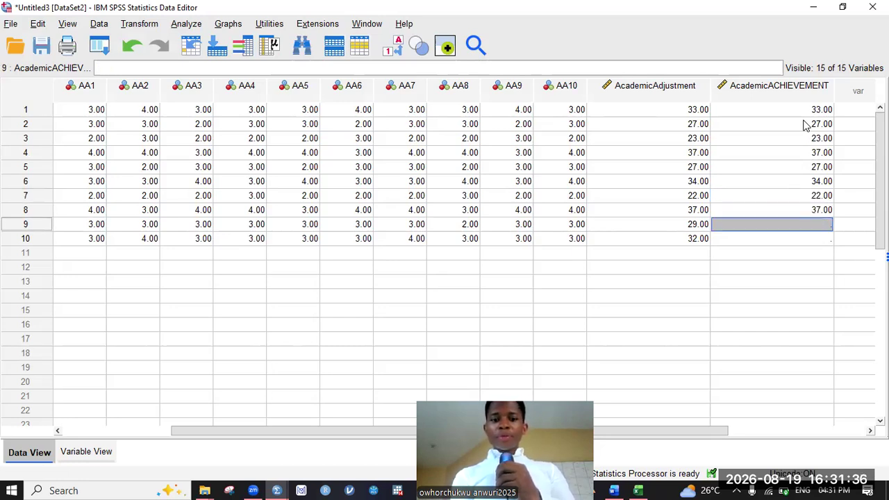
{"action": "type", "text": "29"}
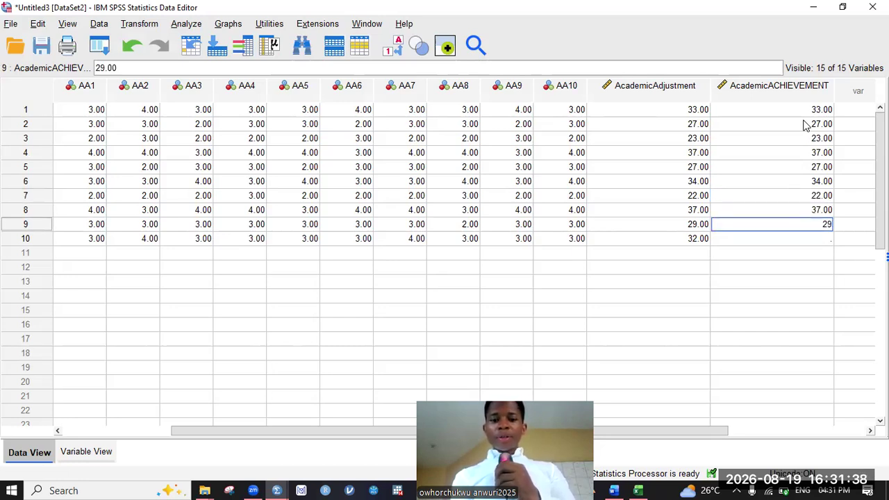
{"action": "key", "text": "Return"}
{"action": "type", "text": "32"}
{"action": "key", "text": "Return"}
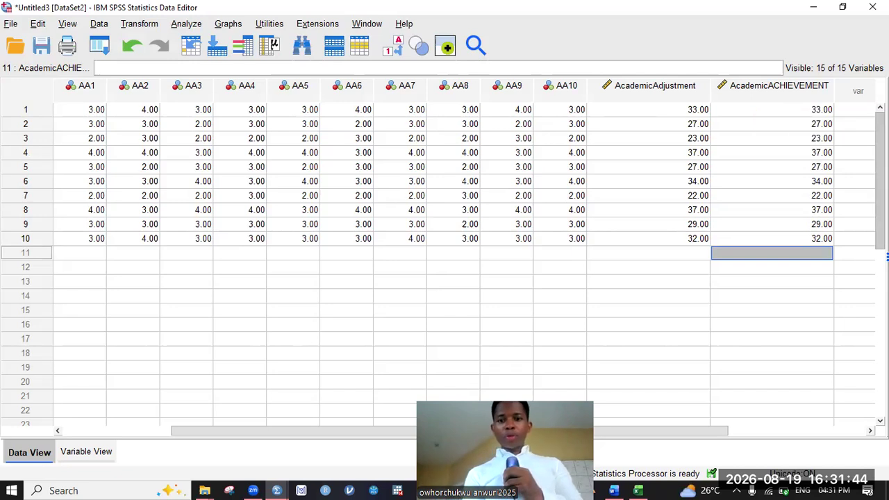
Step: Delete the manually entered AcademicACHIEVEMENT variable from the dataset
{"action": "left_click", "coordinate": [782, 96]}
{"action": "right_click", "coordinate": [781, 95]}
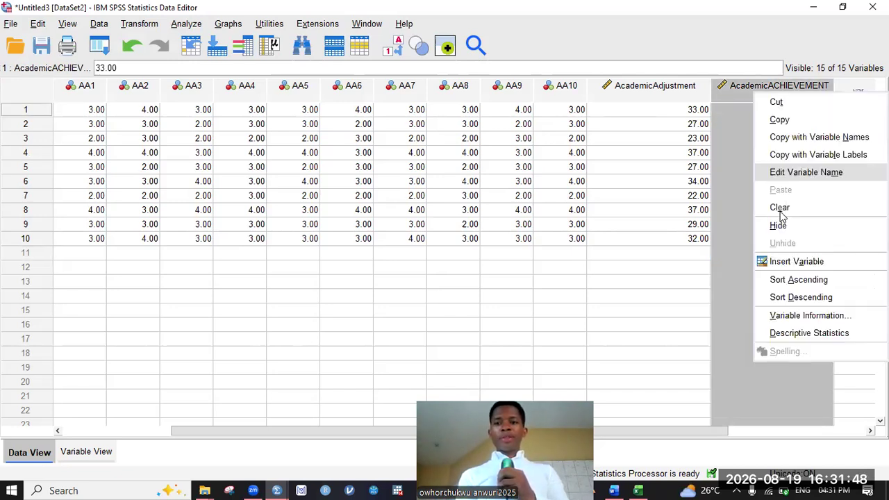
{"action": "left_click", "coordinate": [780, 206]}
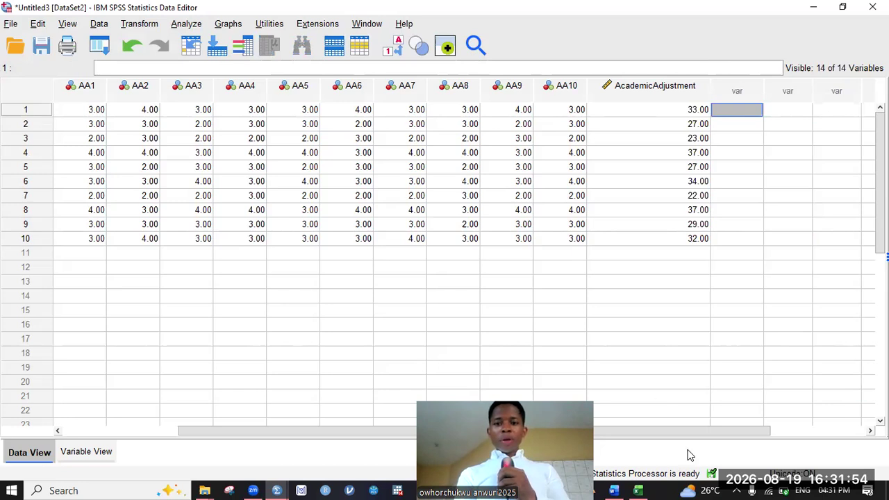
Step: Switch to the SPSS_CLASSWORK_REVISION document in Word, enlarge its window, and read the Question One tasks below the coding key
{"action": "left_click", "coordinate": [614, 489]}
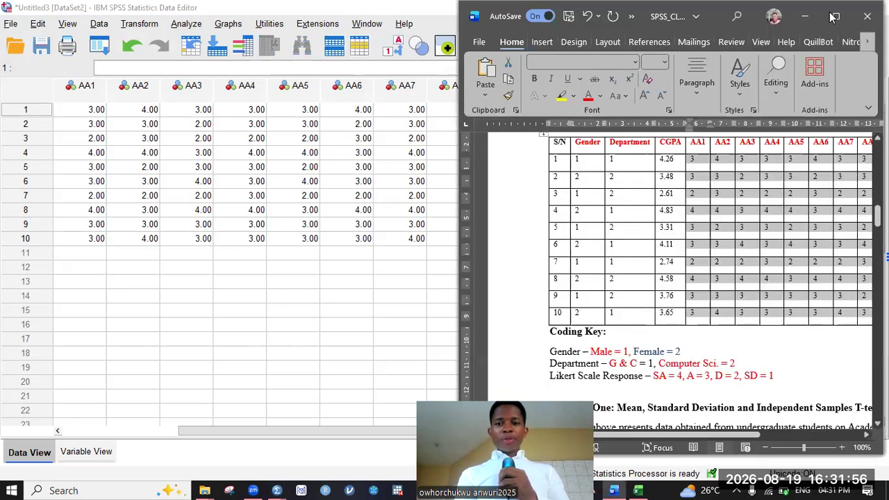
{"action": "left_click", "coordinate": [833, 17]}
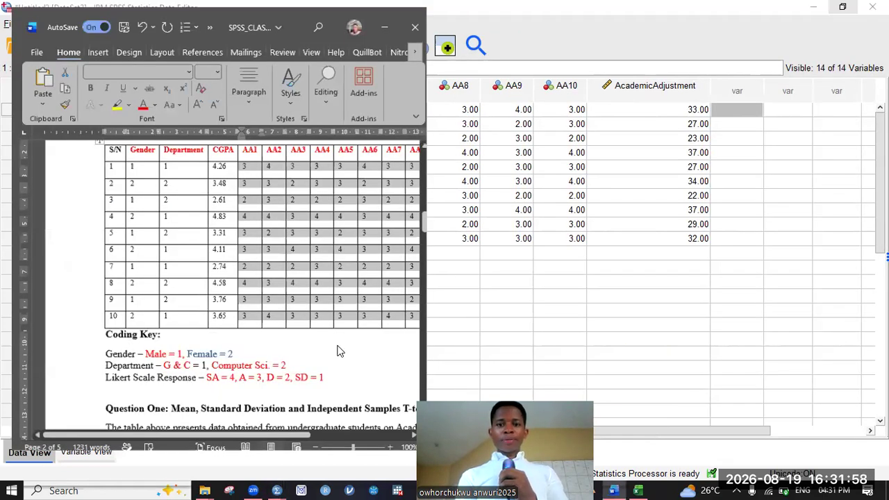
{"action": "left_click", "coordinate": [338, 346]}
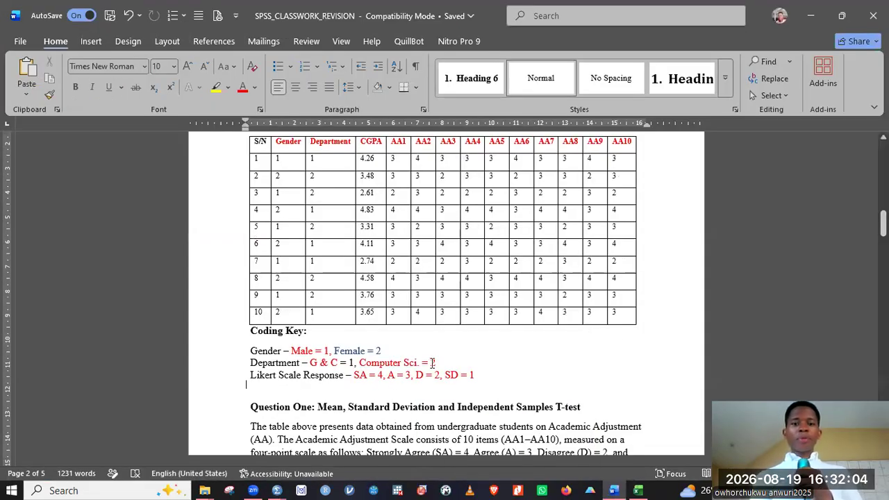
{"action": "key", "text": "Down"}
{"action": "key", "text": "Down"}
{"action": "key", "text": "Down"}
{"action": "key", "text": "Down"}
{"action": "key", "text": "Down"}
{"action": "key", "text": "Down"}
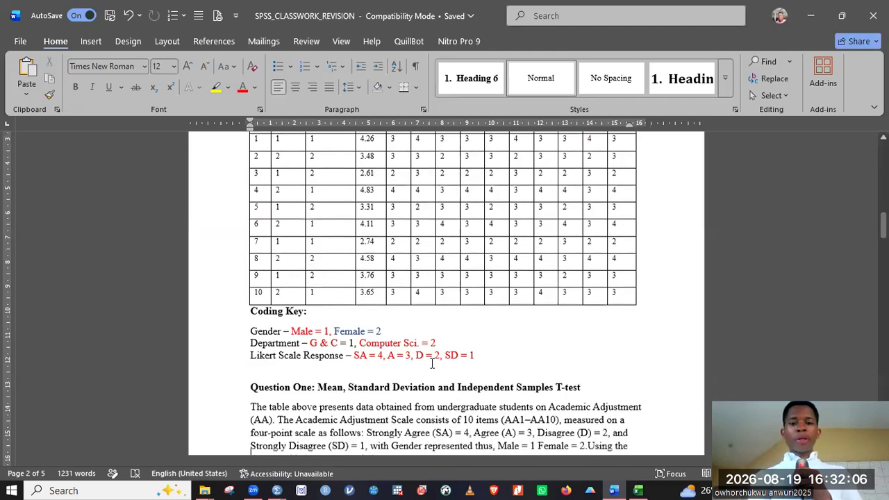
{"action": "key", "text": "Down"}
{"action": "key", "text": "Down"}
{"action": "key", "text": "Down"}
{"action": "key", "text": "Down"}
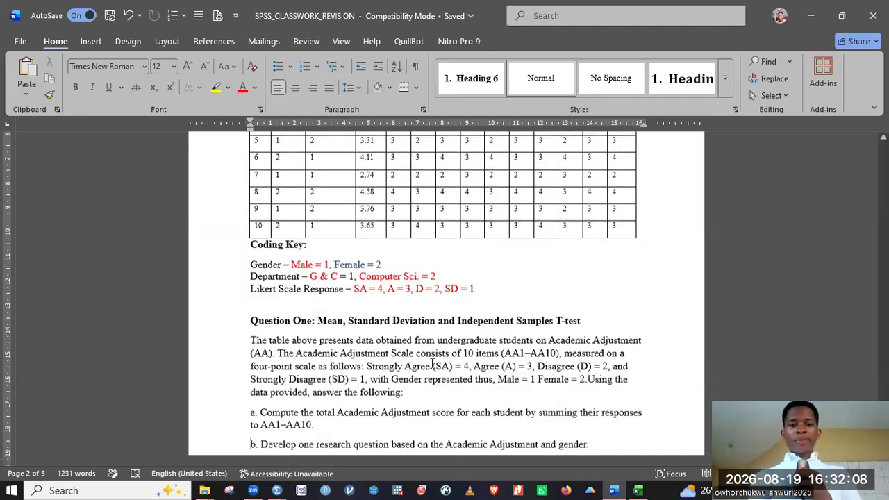
{"action": "key", "text": "Down"}
{"action": "key", "text": "Down"}
{"action": "key", "text": "Down"}
{"action": "key", "text": "Down"}
{"action": "key", "text": "Down"}
{"action": "key", "text": "Down"}
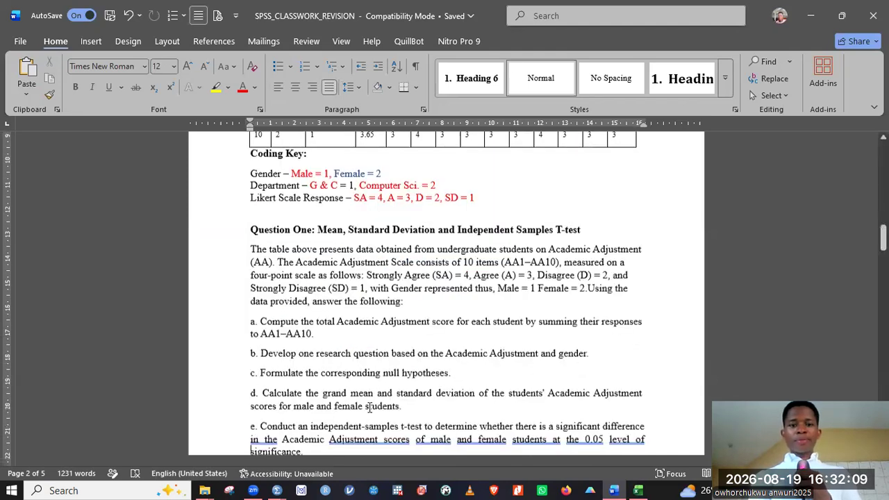
Step: Try striking through the text of task a in Question One, and undo the formatting
{"action": "triple_click", "coordinate": [264, 320]}
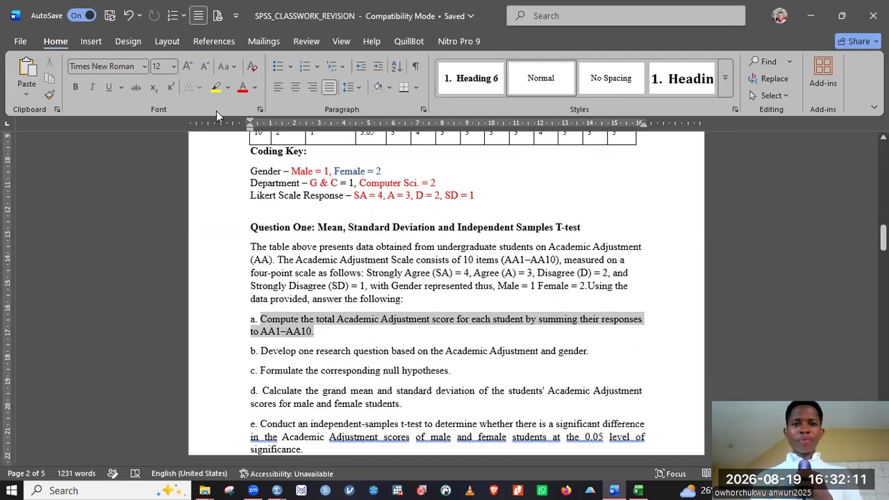
{"action": "left_click", "coordinate": [136, 88]}
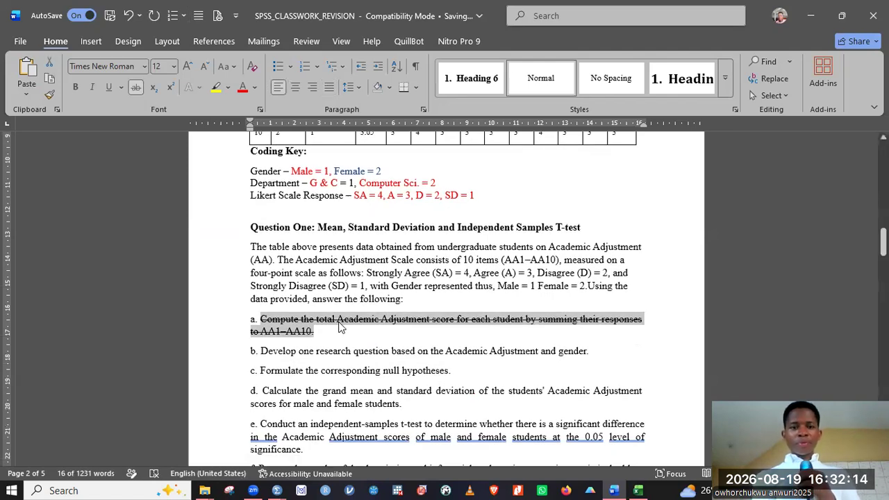
{"action": "key", "text": "ctrl+z"}
{"action": "left_click", "coordinate": [338, 348]}
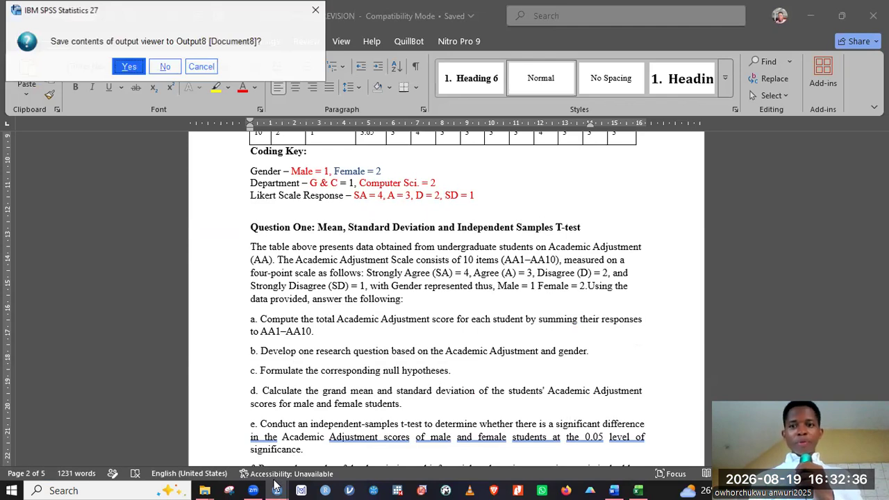
{"action": "key", "text": "alt+Tab"}
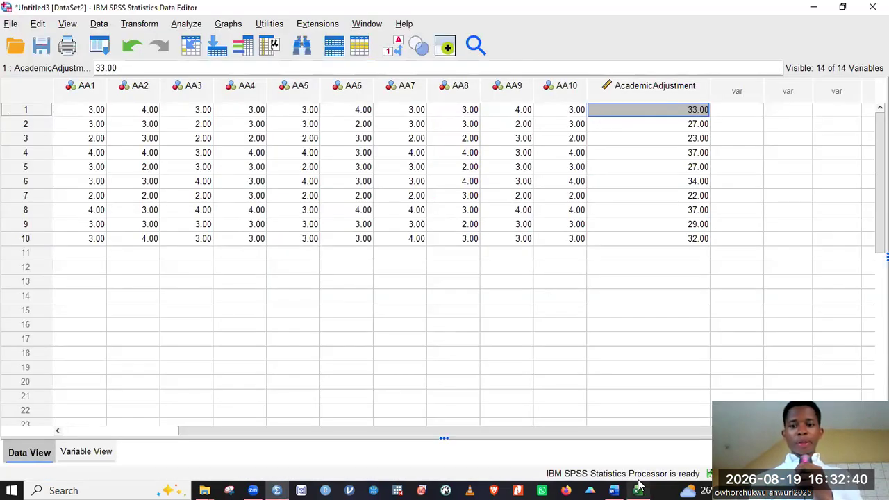
{"action": "mouse_move", "coordinate": [639, 486]}
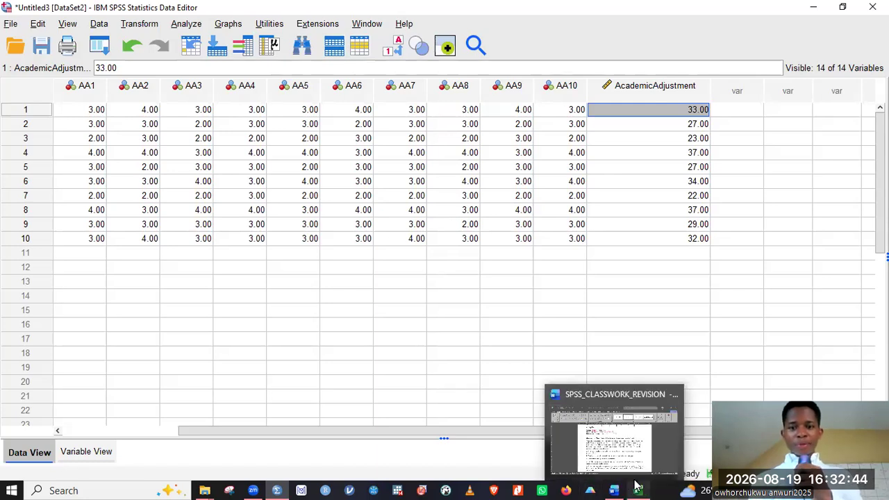
{"action": "left_click", "coordinate": [621, 488]}
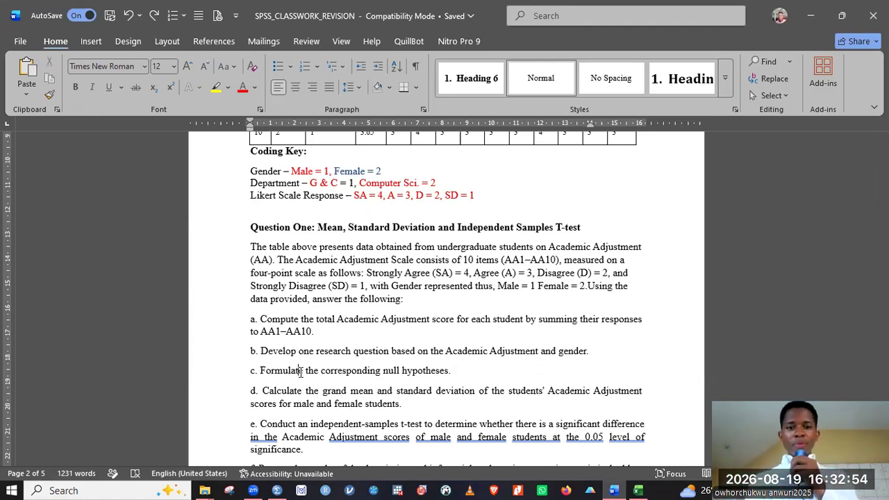
Step: Color "domestic violence" and "level of education" red in Research Question One of the "SAMPLE FORMAT TO FOLLOW" section
{"action": "key", "text": "Down"}
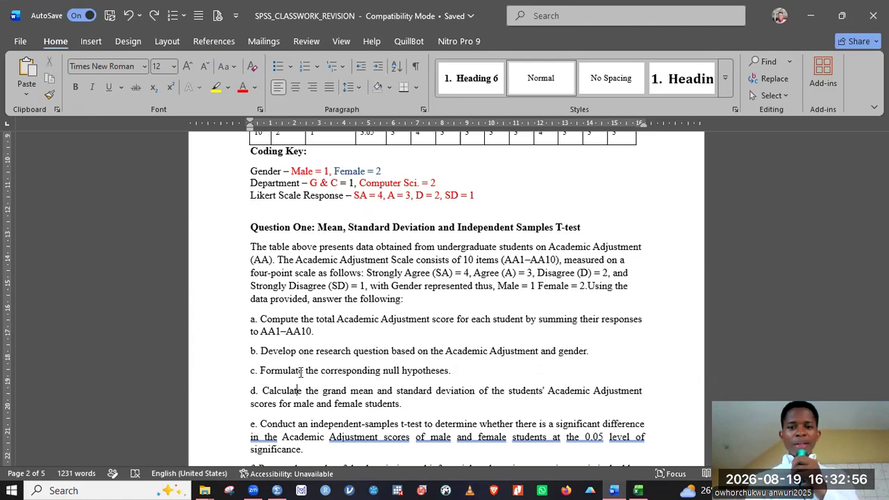
{"action": "key", "text": "Down"}
{"action": "key", "text": "Down"}
{"action": "key", "text": "Down"}
{"action": "key", "text": "Down"}
{"action": "key", "text": "Down"}
{"action": "key", "text": "Down"}
{"action": "key", "text": "Down"}
{"action": "key", "text": "Down"}
{"action": "key", "text": "Down"}
{"action": "key", "text": "Down"}
{"action": "key", "text": "Down"}
{"action": "key", "text": "Down"}
{"action": "key", "text": "Down"}
{"action": "key", "text": "Down"}
{"action": "key", "text": "Down"}
{"action": "key", "text": "Down"}
{"action": "key", "text": "Down"}
{"action": "key", "text": "Down"}
{"action": "key", "text": "Down"}
{"action": "key", "text": "Down"}
{"action": "key", "text": "Down"}
{"action": "key", "text": "Down"}
{"action": "key", "text": "Down"}
{"action": "key", "text": "Down"}
{"action": "key", "text": "Down"}
{"action": "key", "text": "Down"}
{"action": "key", "text": "Down"}
{"action": "key", "text": "Down"}
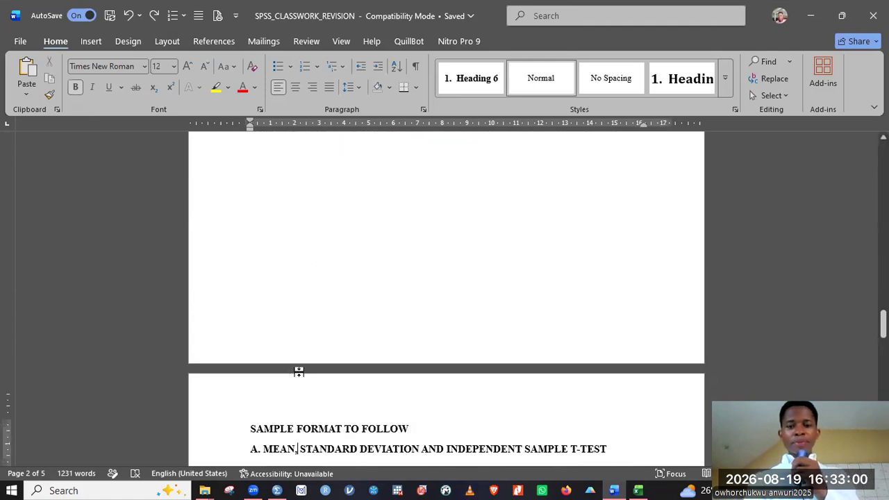
{"action": "key", "text": "Down"}
{"action": "key", "text": "Down"}
{"action": "key", "text": "Down"}
{"action": "key", "text": "Down"}
{"action": "key", "text": "Down"}
{"action": "key", "text": "Down"}
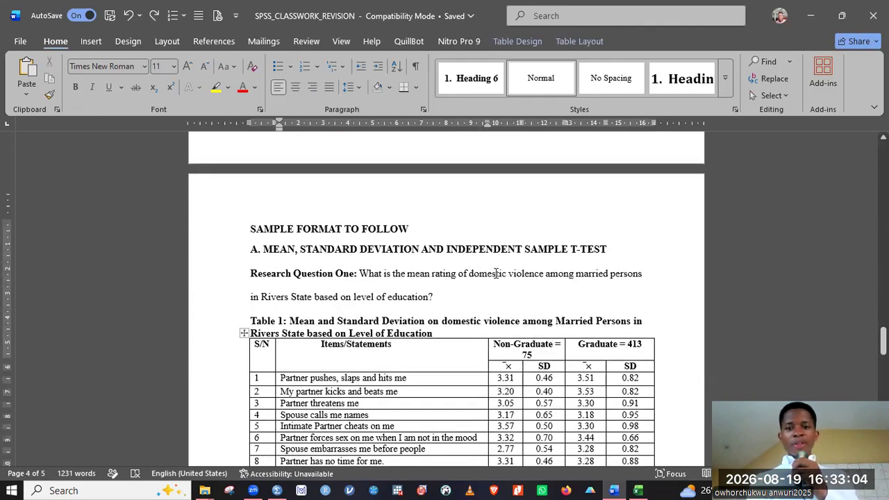
{"action": "left_click_drag", "start_coordinate": [479, 273], "coordinate": [544, 274]}
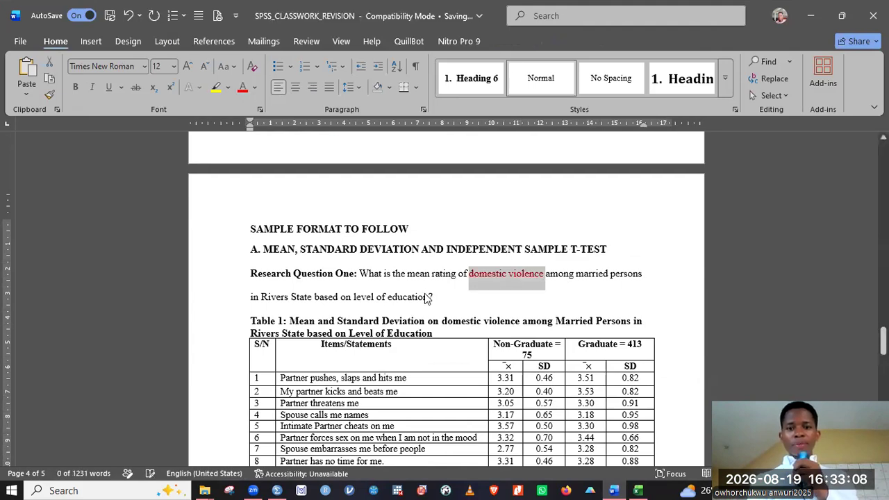
{"action": "left_click_drag", "start_coordinate": [391, 297], "coordinate": [354, 297]}
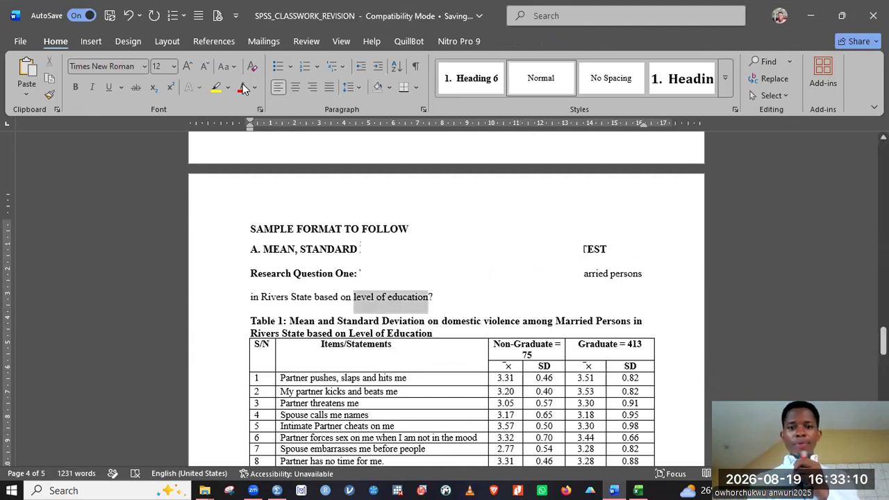
{"action": "left_click", "coordinate": [242, 94]}
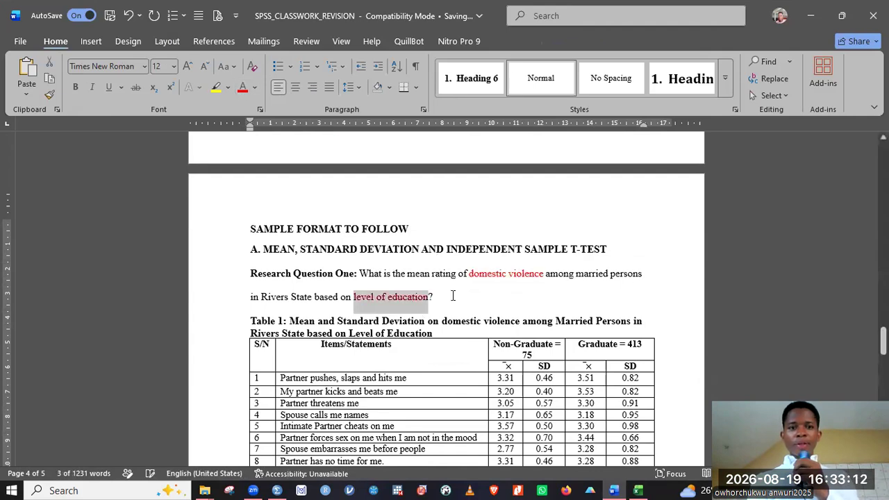
Step: Copy the sample Research Question One and paste it below task b of Question One, with blank lines around it
{"action": "triple_click", "coordinate": [323, 286]}
{"action": "key", "text": "ctrl+c"}
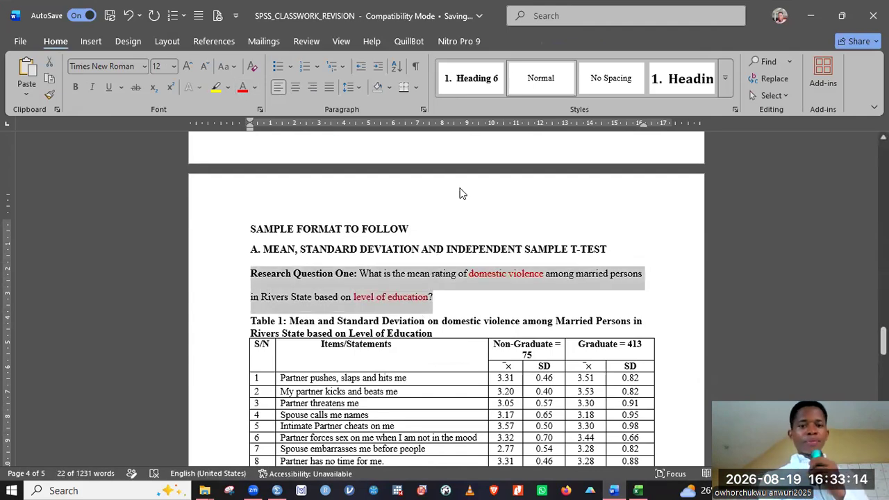
{"action": "left_click", "coordinate": [426, 239]}
{"action": "key", "text": "Up"}
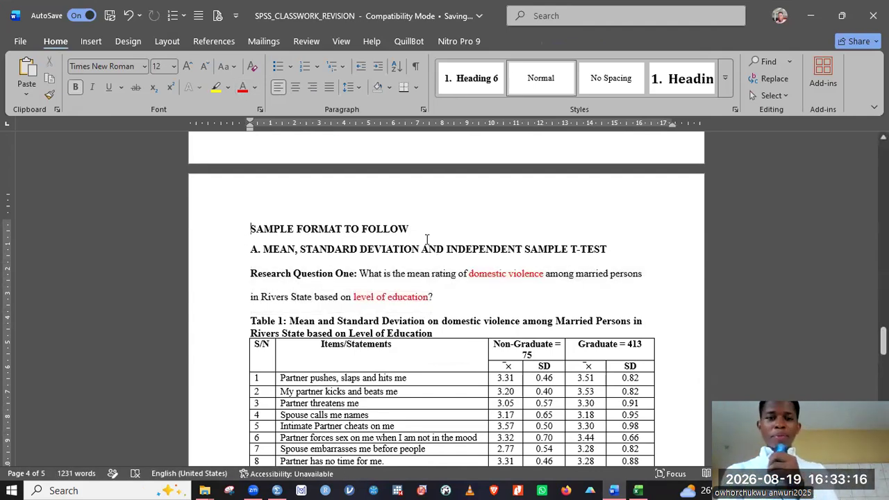
{"action": "scroll", "coordinate": [426, 239], "scroll_direction": "up", "scroll_amount": 5}
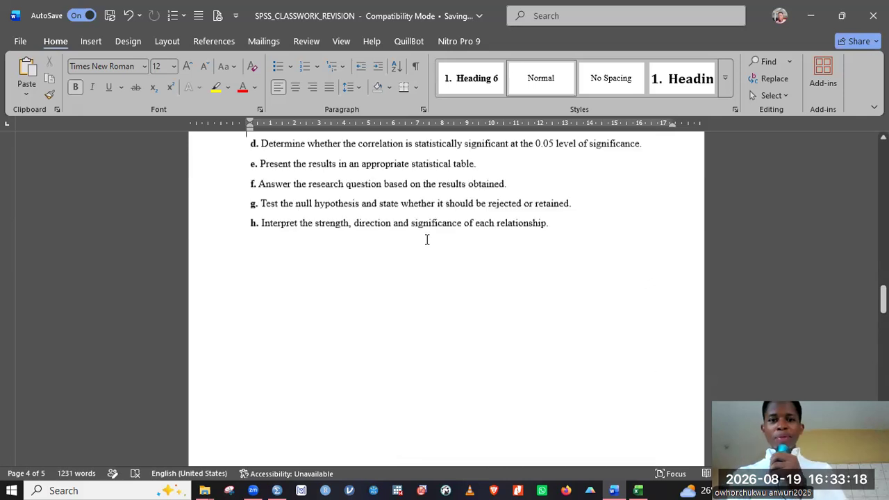
{"action": "scroll", "coordinate": [426, 239], "scroll_direction": "up", "scroll_amount": 2}
{"action": "scroll", "coordinate": [426, 239], "scroll_direction": "up", "scroll_amount": 5}
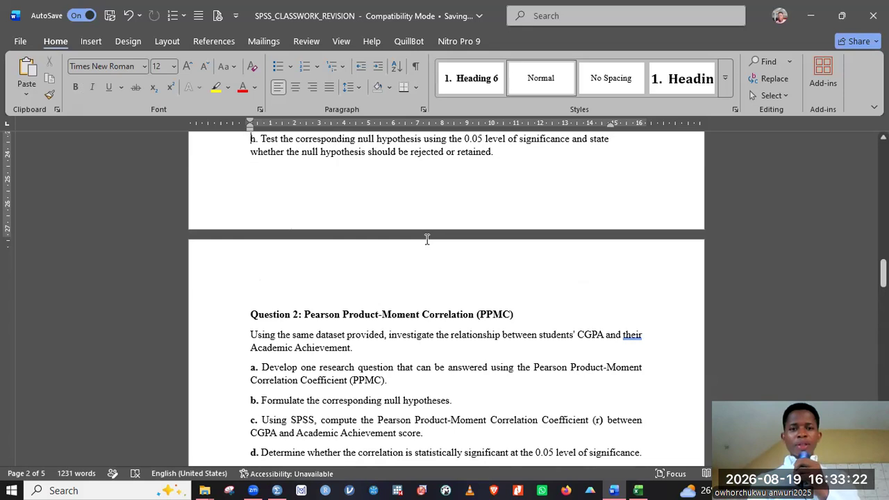
{"action": "scroll", "coordinate": [426, 239], "scroll_direction": "up", "scroll_amount": 4}
{"action": "scroll", "coordinate": [426, 239], "scroll_direction": "up", "scroll_amount": 2}
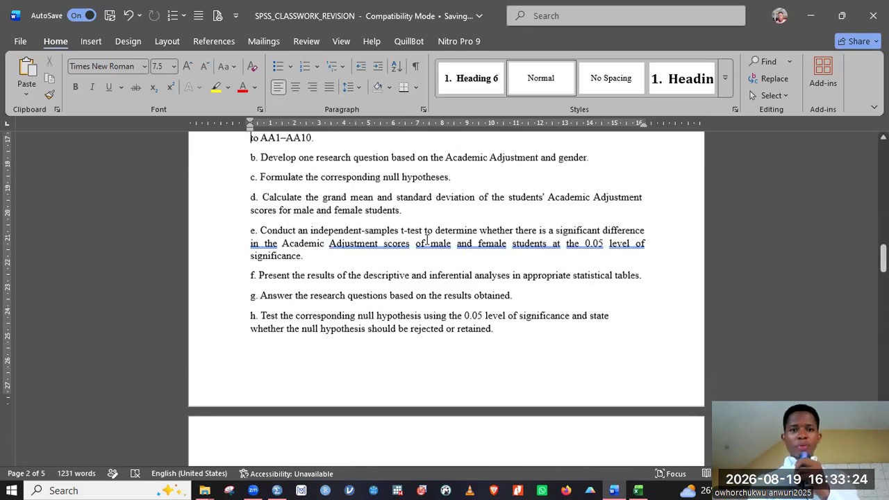
{"action": "left_click", "coordinate": [600, 169]}
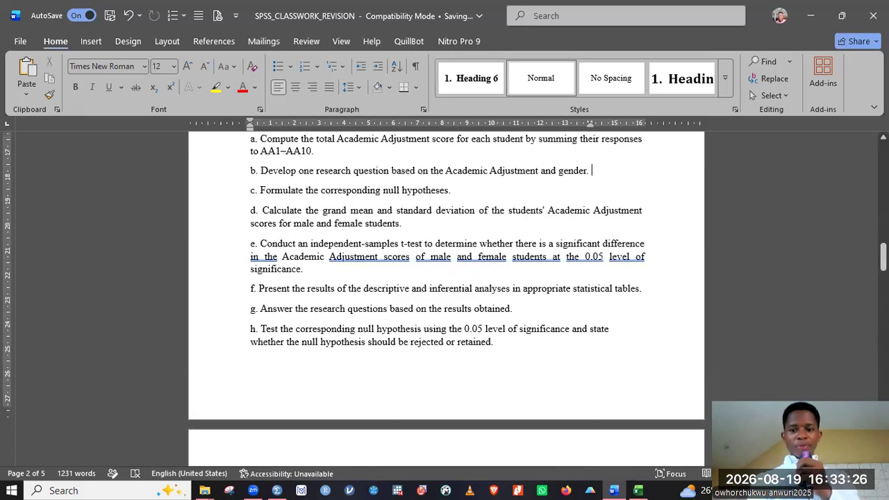
{"action": "key", "text": "Return"}
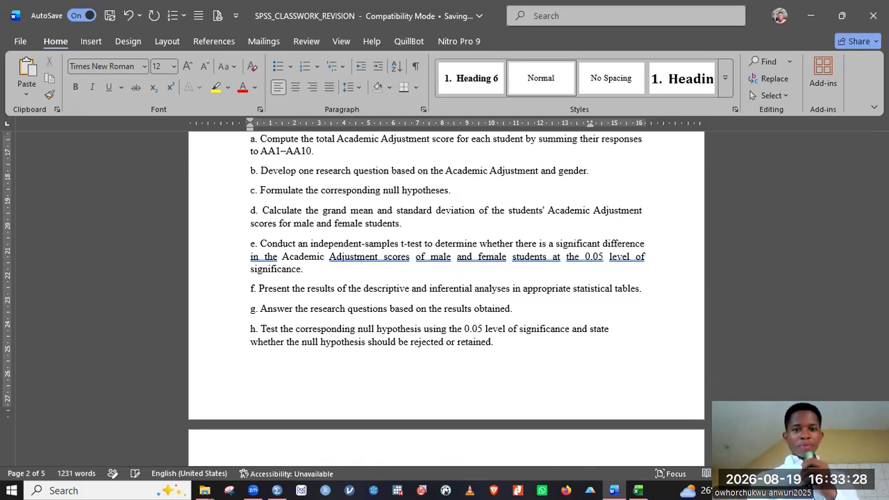
{"action": "key", "text": "Return"}
{"action": "key", "text": "Return"}
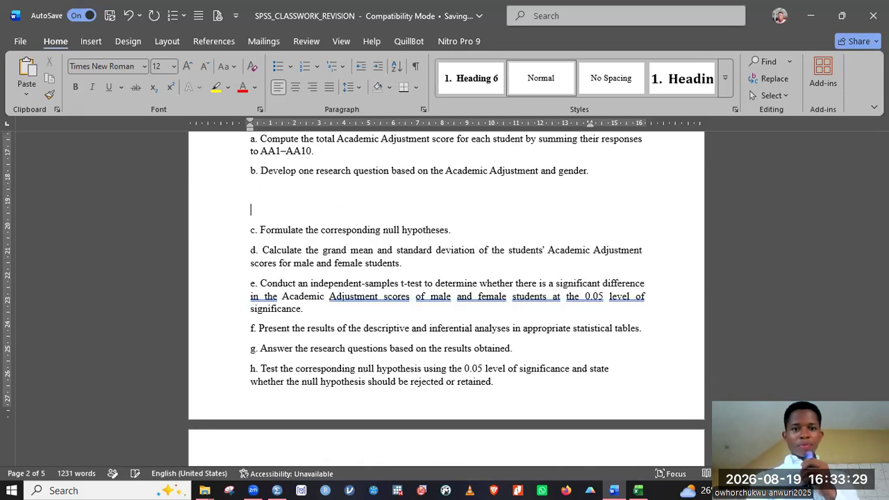
{"action": "key", "text": "ctrl+v"}
{"action": "key", "text": "Return"}
{"action": "left_click", "coordinate": [601, 168]}
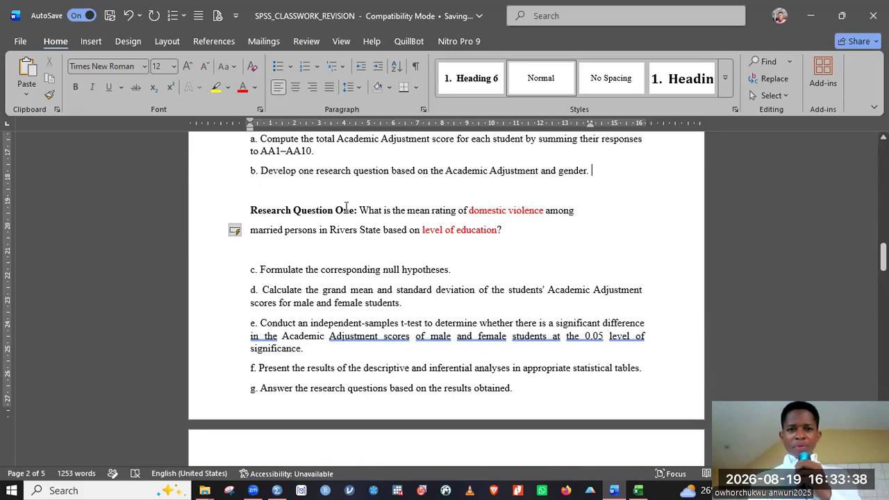
Step: Replace "domestic violence" in the pasted research question with "Academic Adjustment" copied from task b
{"action": "left_click", "coordinate": [543, 211]}
{"action": "double_click", "coordinate": [465, 175]}
{"action": "key", "text": "ctrl+shift+Right"}
{"action": "key", "text": "ctrl+c"}
{"action": "left_click_drag", "start_coordinate": [546, 214], "coordinate": [485, 212]}
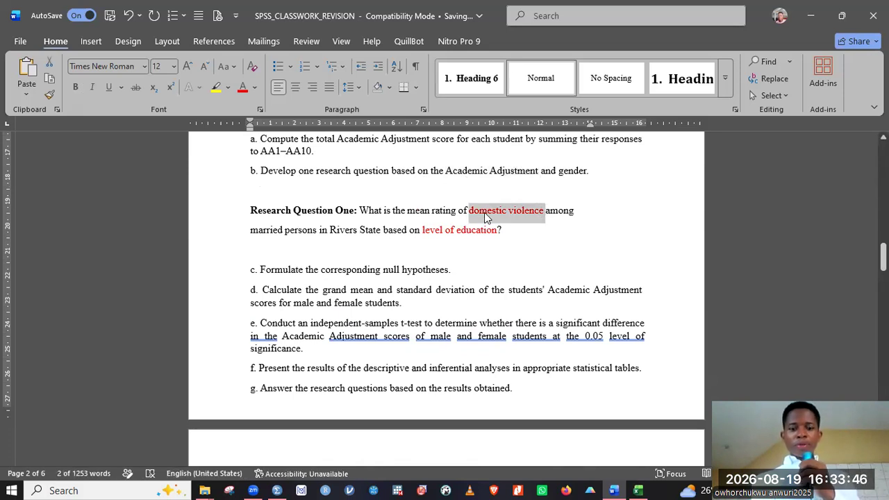
{"action": "key", "text": "ctrl+v"}
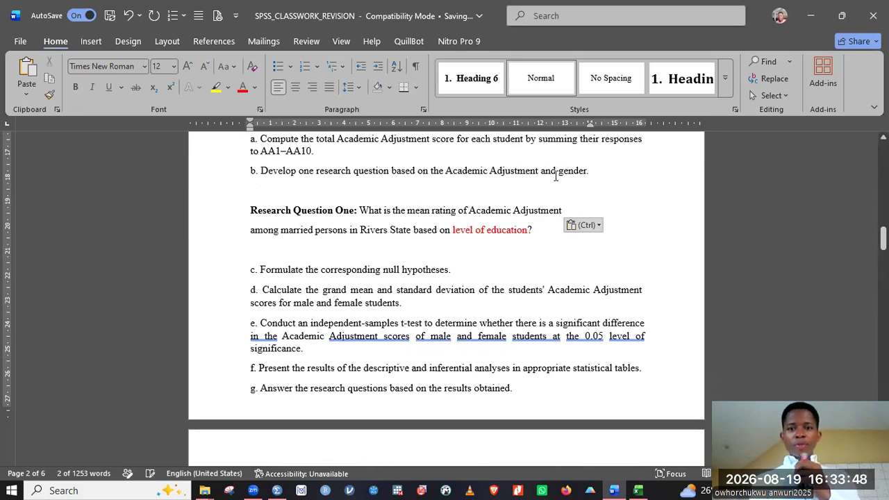
Step: Replace "level of education" in the pasted research question with "gender" from task b, without the period before the question mark
{"action": "left_click_drag", "start_coordinate": [559, 172], "coordinate": [590, 171]}
{"action": "key", "text": "ctrl+c"}
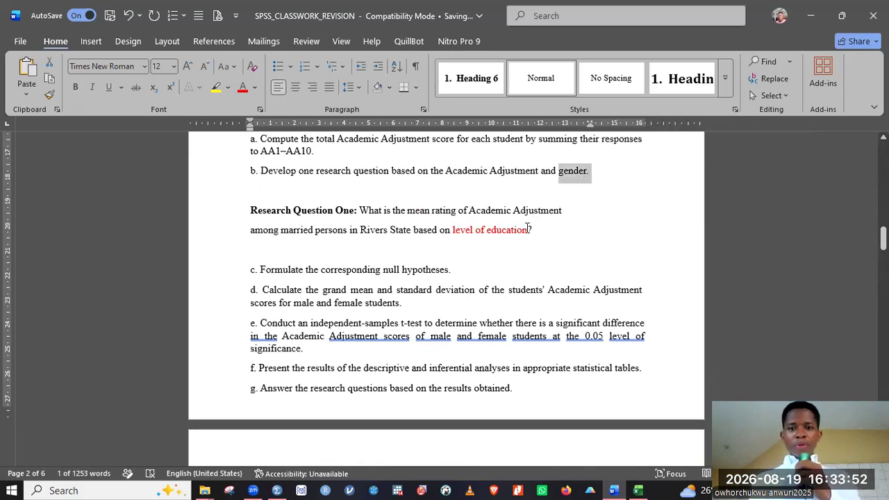
{"action": "left_click_drag", "start_coordinate": [528, 230], "coordinate": [465, 228]}
{"action": "key", "text": "ctrl+v"}
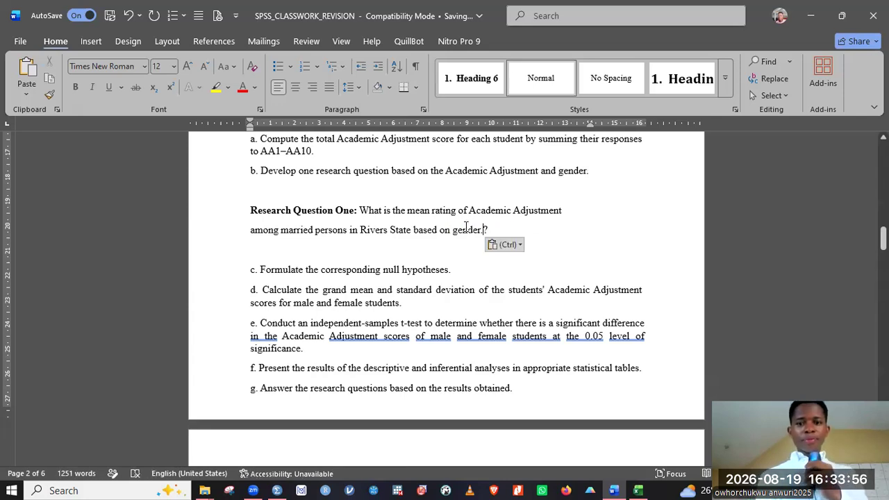
{"action": "key", "text": "BackSpace"}
{"action": "key", "text": "BackSpace"}
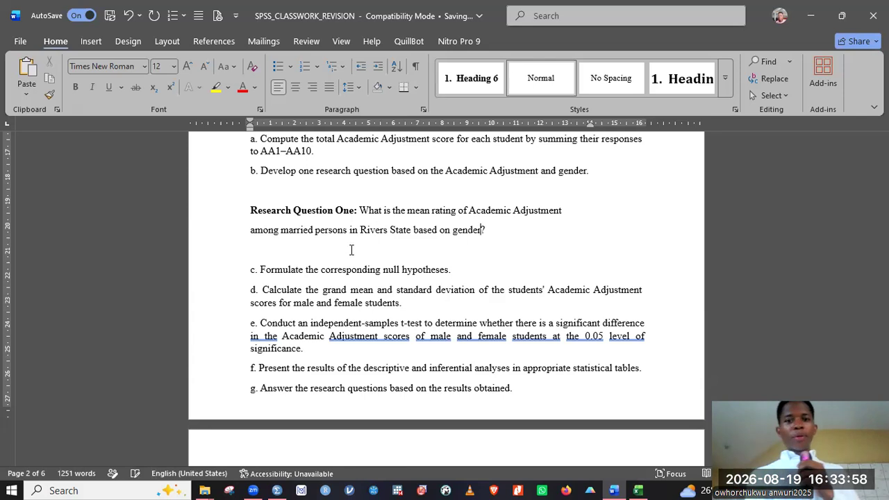
{"action": "left_click", "coordinate": [351, 250]}
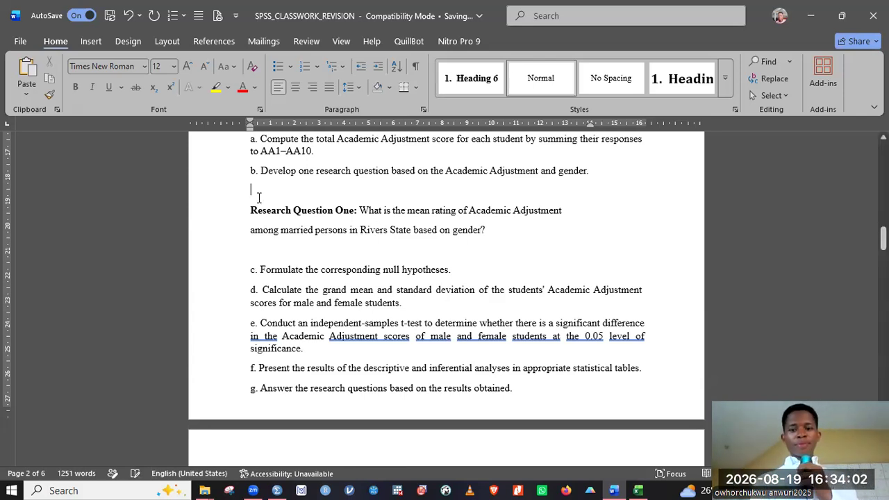
Step: Remove the blank lines above and below the pasted research question, and add a blank line below task c
{"action": "key", "text": "BackSpace"}
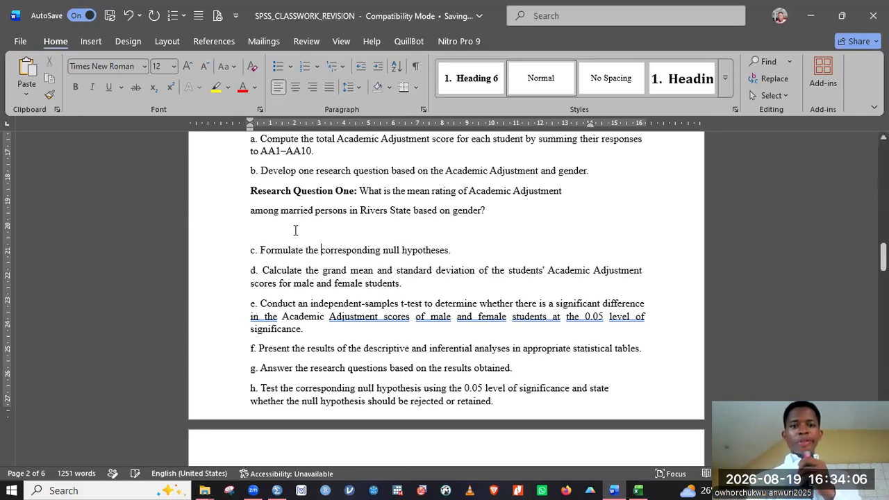
{"action": "key", "text": "Delete"}
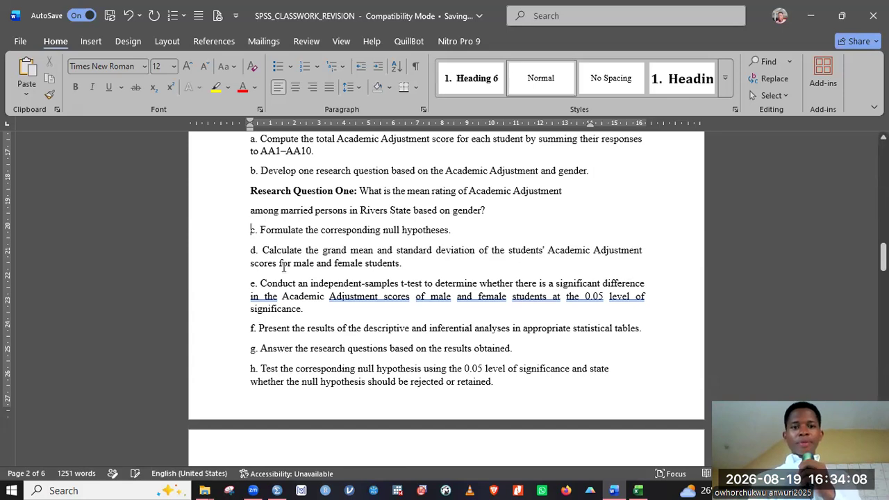
{"action": "left_click", "coordinate": [463, 231]}
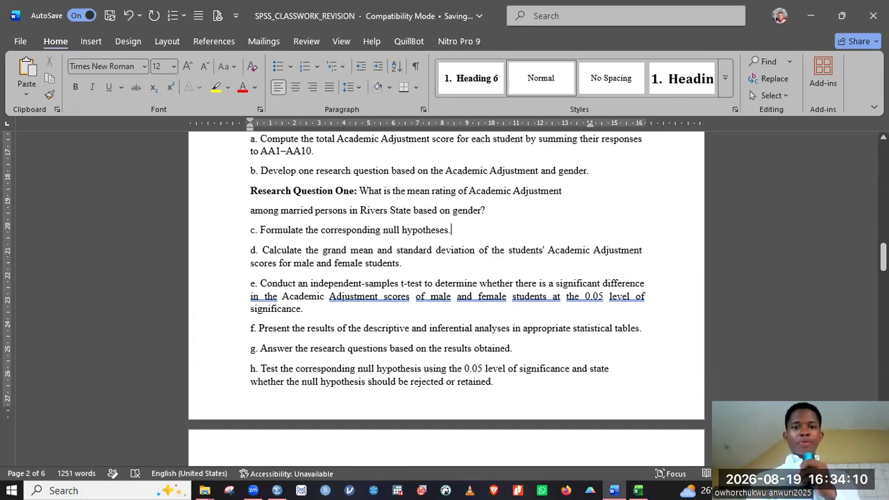
{"action": "key", "text": "Return"}
{"action": "left_click", "coordinate": [251, 302]}
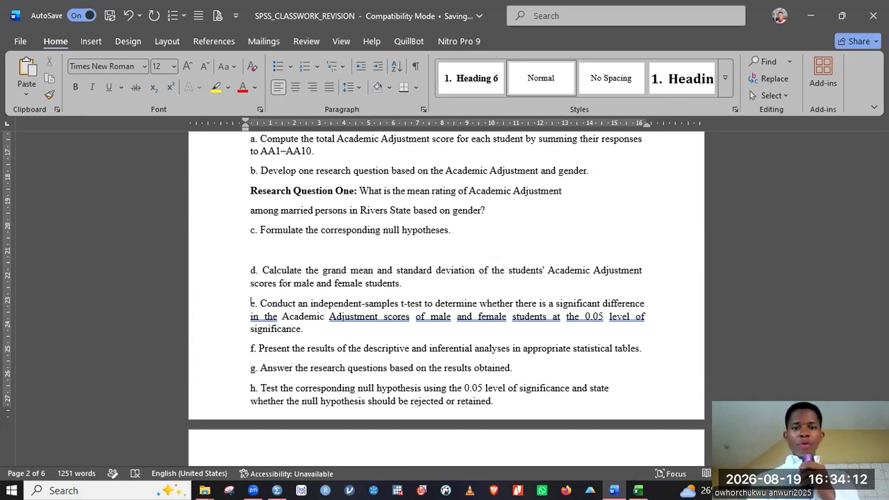
Step: Copy the Hypothesis One paragraph above Table 2 in the "SAMPLE FORMAT TO FOLLOW" section
{"action": "scroll", "coordinate": [446, 278], "scroll_direction": "down", "scroll_amount": 2}
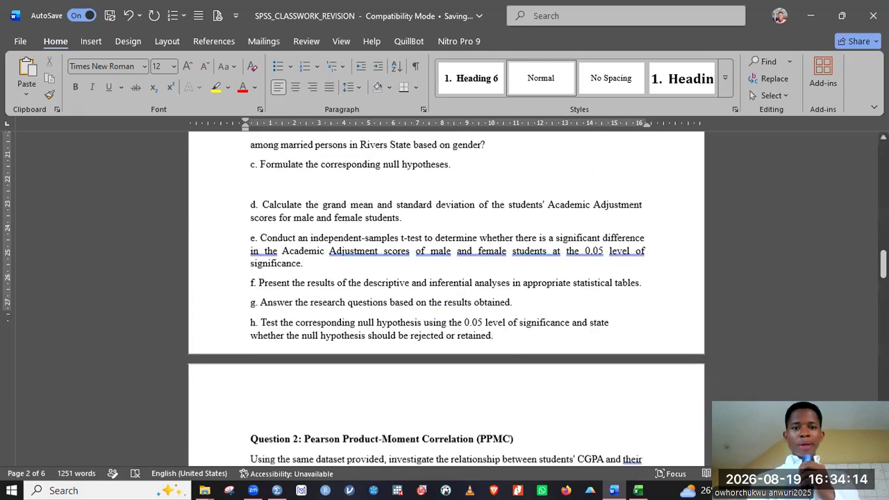
{"action": "key", "text": "Down"}
{"action": "key", "text": "Down"}
{"action": "key", "text": "Down"}
{"action": "key", "text": "Down"}
{"action": "key", "text": "Down"}
{"action": "key", "text": "Down"}
{"action": "key", "text": "Down"}
{"action": "key", "text": "Down"}
{"action": "key", "text": "Down"}
{"action": "key", "text": "Down"}
{"action": "key", "text": "Down"}
{"action": "key", "text": "Down"}
{"action": "key", "text": "Down"}
{"action": "key", "text": "Down"}
{"action": "key", "text": "Down"}
{"action": "key", "text": "Down"}
{"action": "key", "text": "Down"}
{"action": "key", "text": "Down"}
{"action": "key", "text": "Down"}
{"action": "key", "text": "Down"}
{"action": "key", "text": "Down"}
{"action": "key", "text": "Down"}
{"action": "key", "text": "Down"}
{"action": "key", "text": "Down"}
{"action": "key", "text": "Down"}
{"action": "key", "text": "Down"}
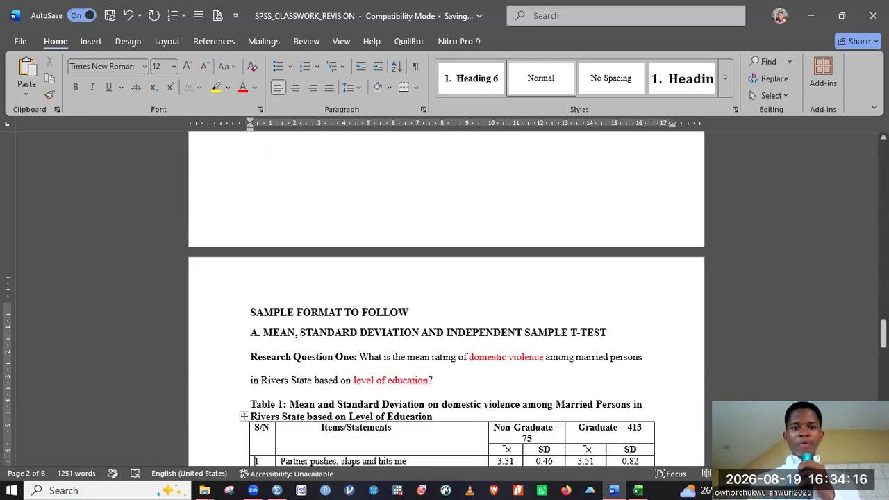
{"action": "key", "text": "Down"}
{"action": "key", "text": "Down"}
{"action": "key", "text": "Down"}
{"action": "key", "text": "Down"}
{"action": "key", "text": "Down"}
{"action": "key", "text": "Down"}
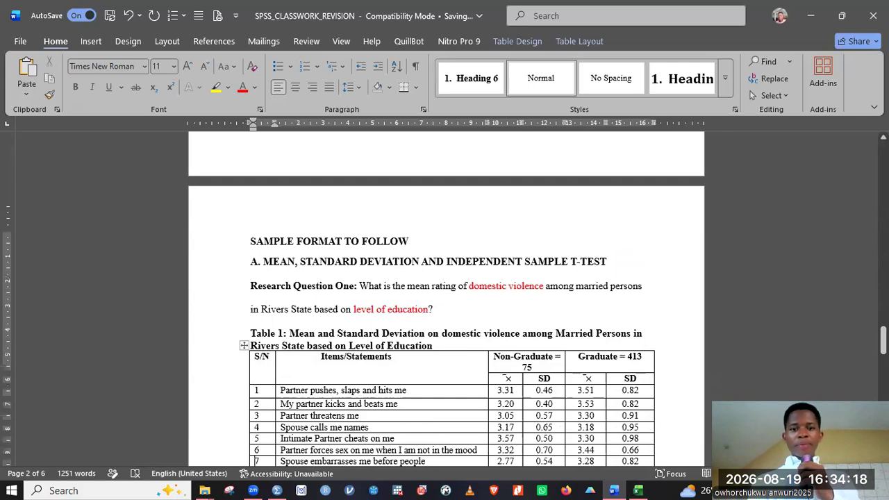
{"action": "key", "text": "Down"}
{"action": "key", "text": "Down"}
{"action": "key", "text": "Down"}
{"action": "key", "text": "Down"}
{"action": "key", "text": "Down"}
{"action": "key", "text": "Down"}
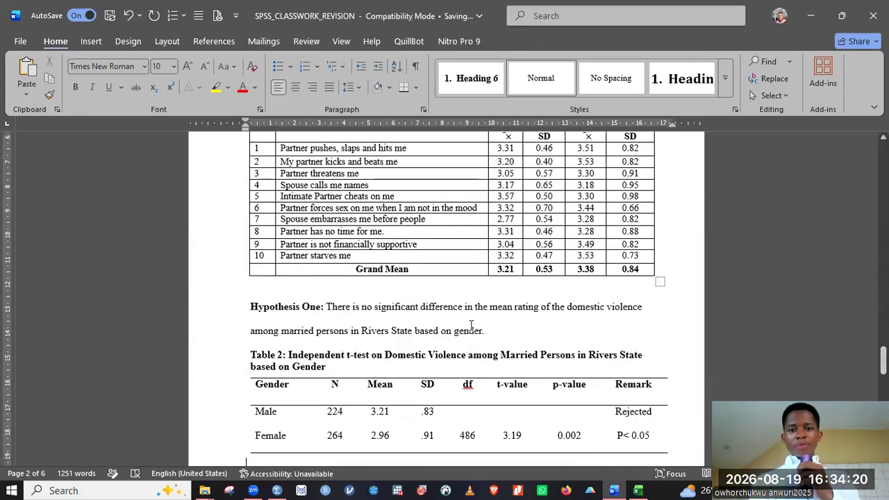
{"action": "triple_click", "coordinate": [252, 308]}
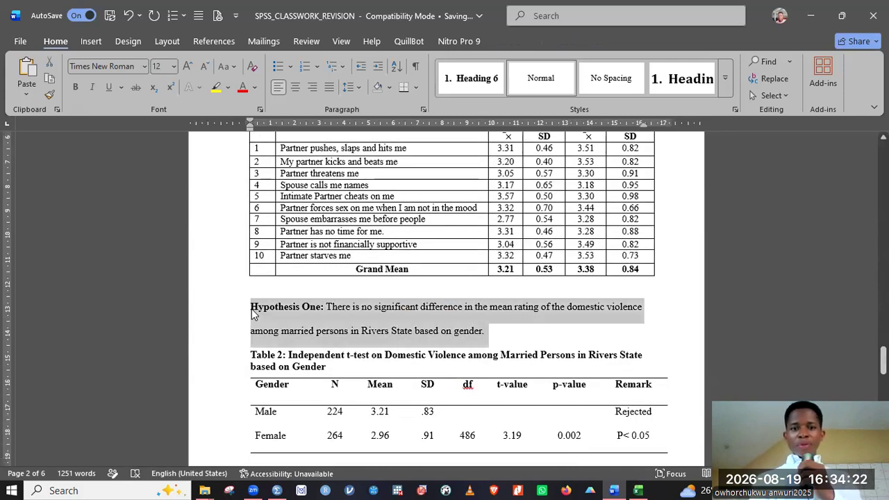
{"action": "left_click", "coordinate": [269, 316]}
{"action": "triple_click", "coordinate": [490, 333]}
{"action": "key", "text": "ctrl+c"}
{"action": "key", "text": "Up"}
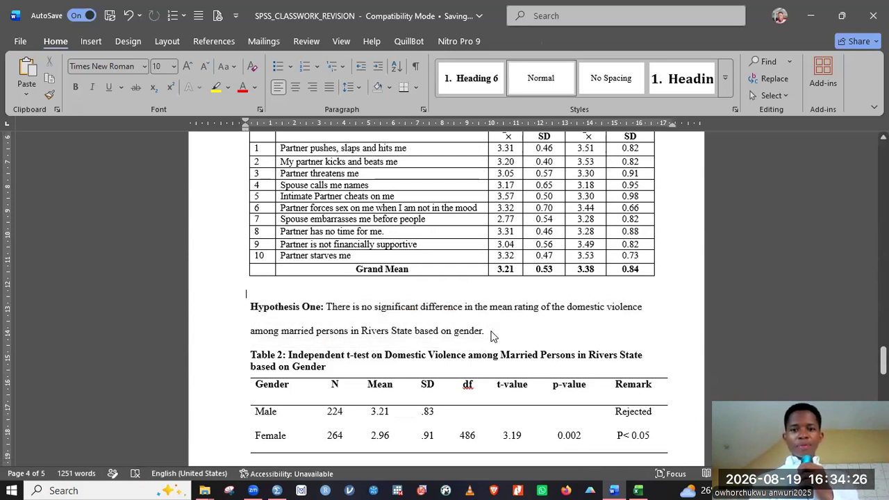
Step: Paste the copied Hypothesis One on the blank line below task c of Question One
{"action": "scroll", "coordinate": [490, 336], "scroll_direction": "up", "scroll_amount": 3}
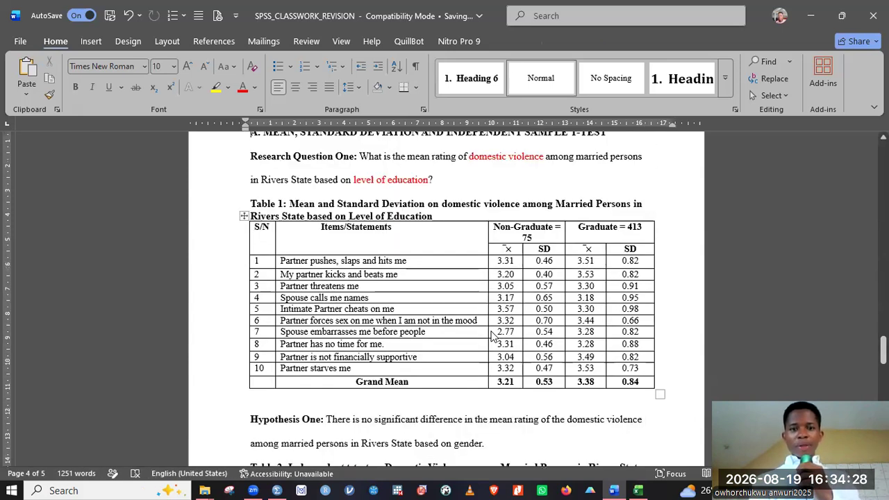
{"action": "scroll", "coordinate": [491, 336], "scroll_direction": "down", "scroll_amount": 10}
{"action": "scroll", "coordinate": [493, 336], "scroll_direction": "up", "scroll_amount": 3}
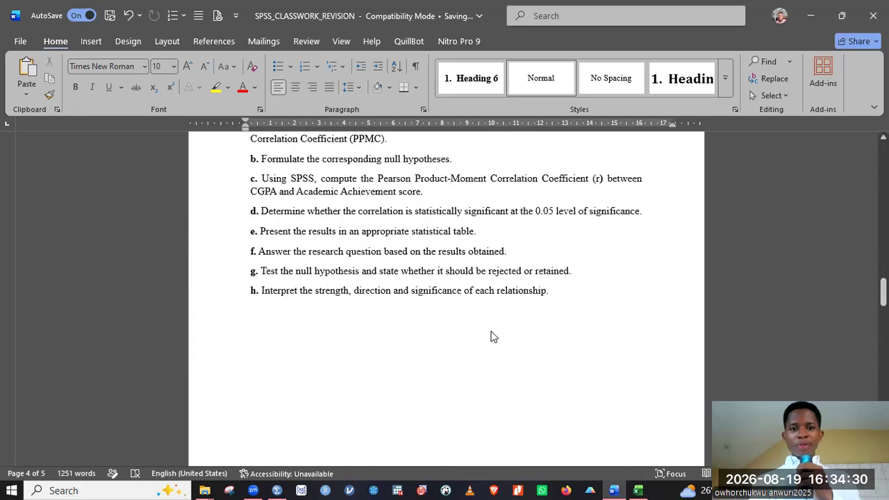
{"action": "scroll", "coordinate": [492, 336], "scroll_direction": "up", "scroll_amount": 3}
{"action": "scroll", "coordinate": [492, 336], "scroll_direction": "up", "scroll_amount": 5}
{"action": "left_click", "coordinate": [493, 334]}
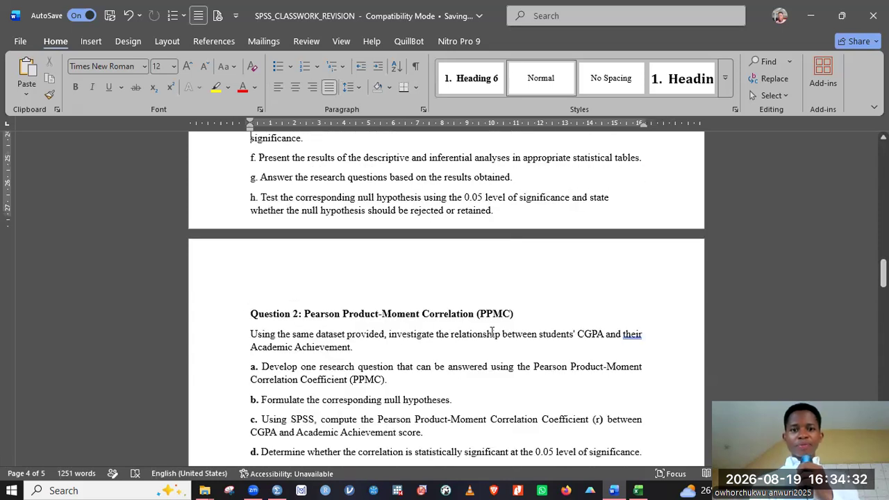
{"action": "scroll", "coordinate": [492, 333], "scroll_direction": "up", "scroll_amount": 2}
{"action": "scroll", "coordinate": [491, 332], "scroll_direction": "up", "scroll_amount": 5}
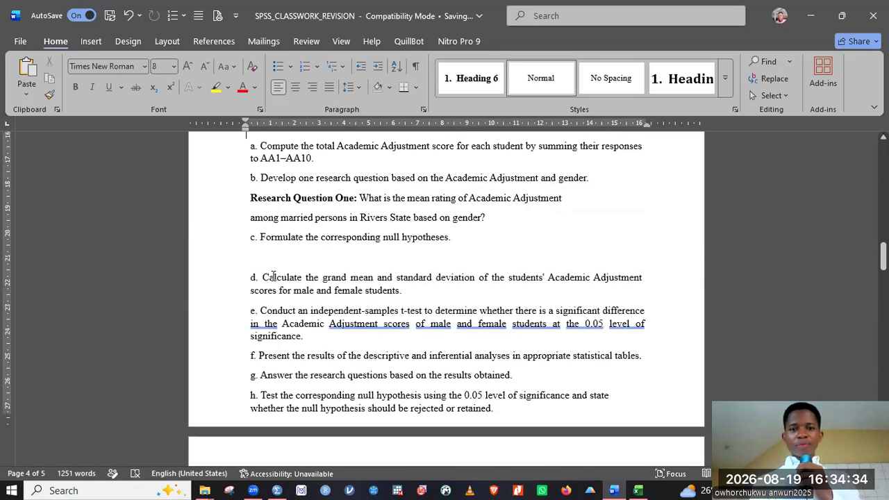
{"action": "left_click", "coordinate": [267, 258]}
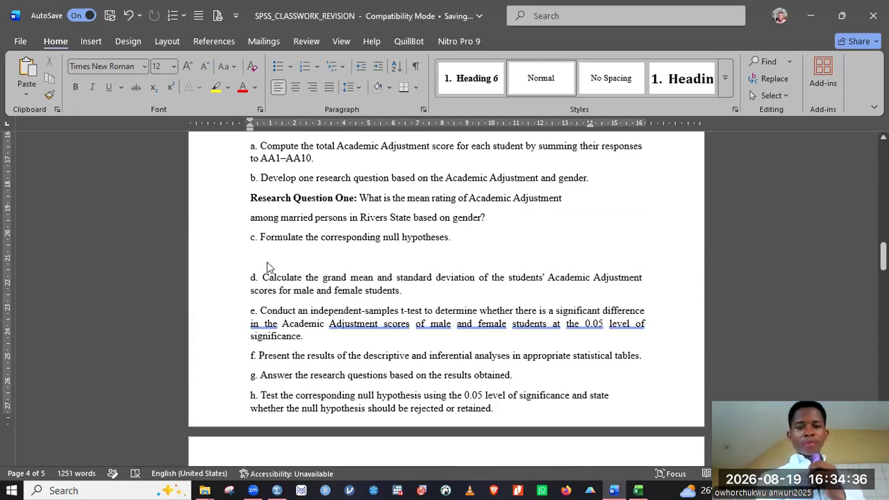
{"action": "key", "text": "ctrl+v"}
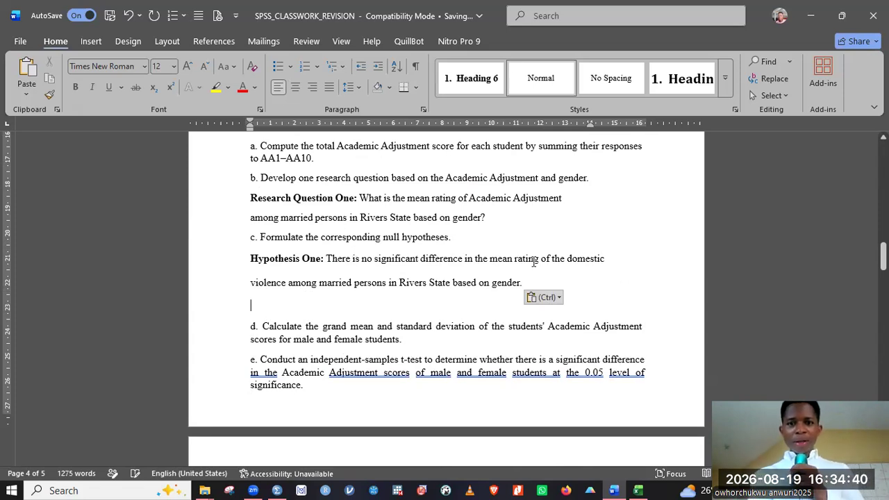
Step: Replace "domestic violence" in the pasted Hypothesis One with "Academic Adjustment" copied from task b
{"action": "left_click_drag", "start_coordinate": [574, 257], "coordinate": [285, 286]}
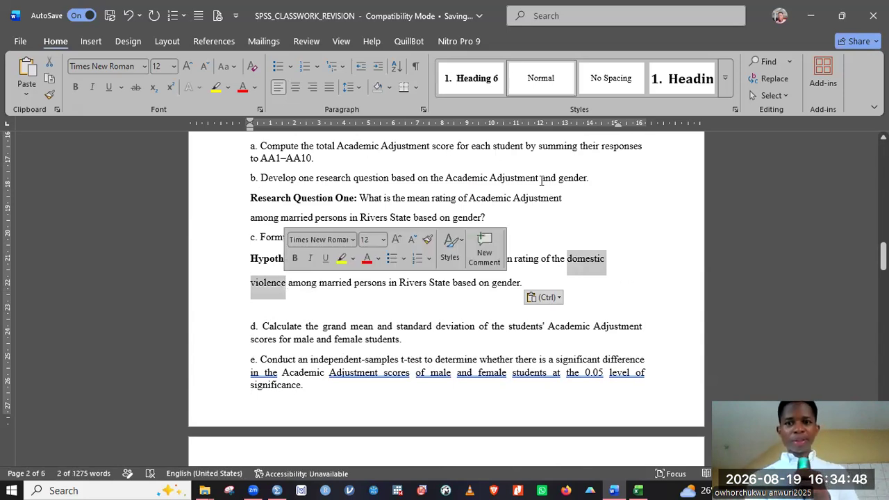
{"action": "left_click_drag", "start_coordinate": [540, 180], "coordinate": [427, 179]}
{"action": "key", "text": "ctrl+c"}
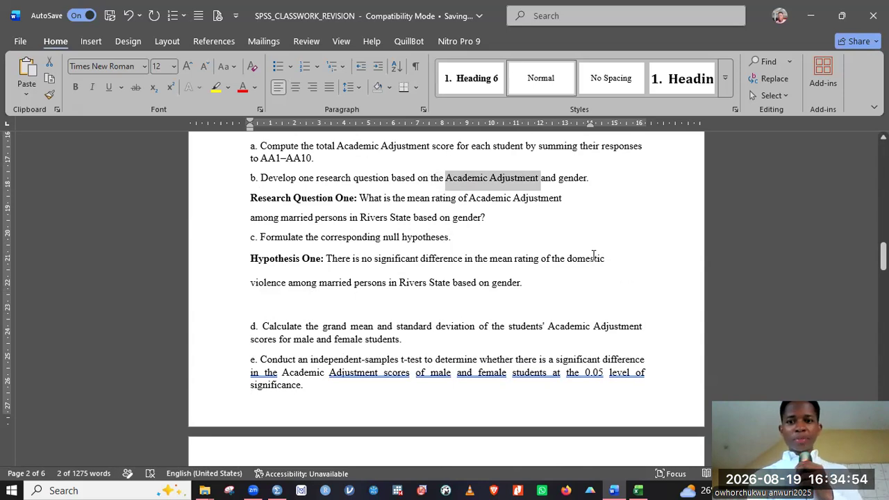
{"action": "left_click", "coordinate": [570, 261]}
{"action": "key", "text": "shift+Right"}
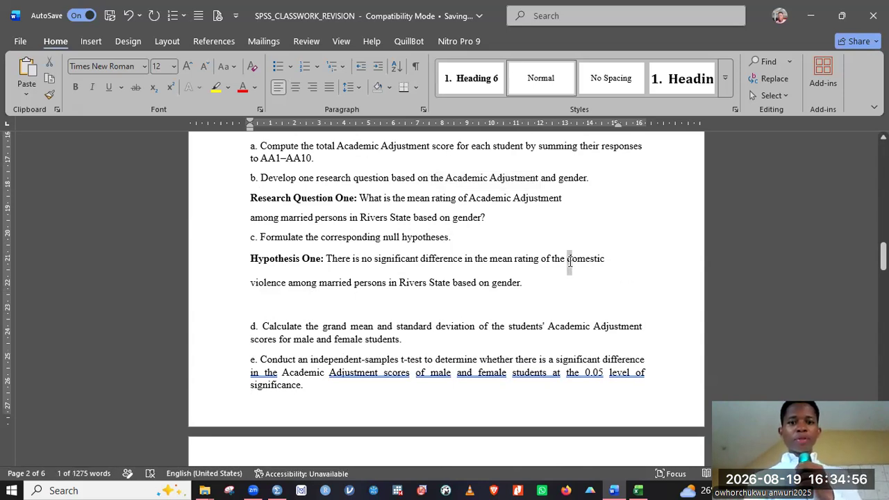
{"action": "key", "text": "ctrl+shift+Right"}
{"action": "key", "text": "ctrl+shift+Right"}
{"action": "key", "text": "shift+Left"}
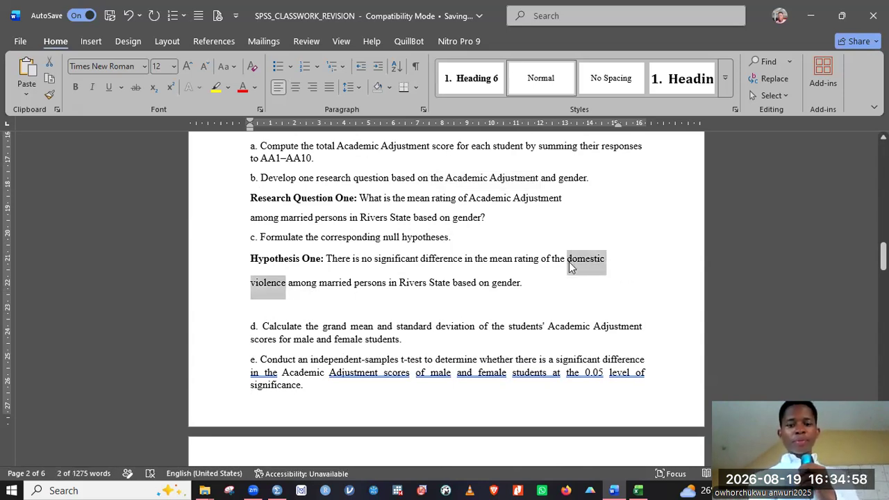
{"action": "key", "text": "ctrl+v"}
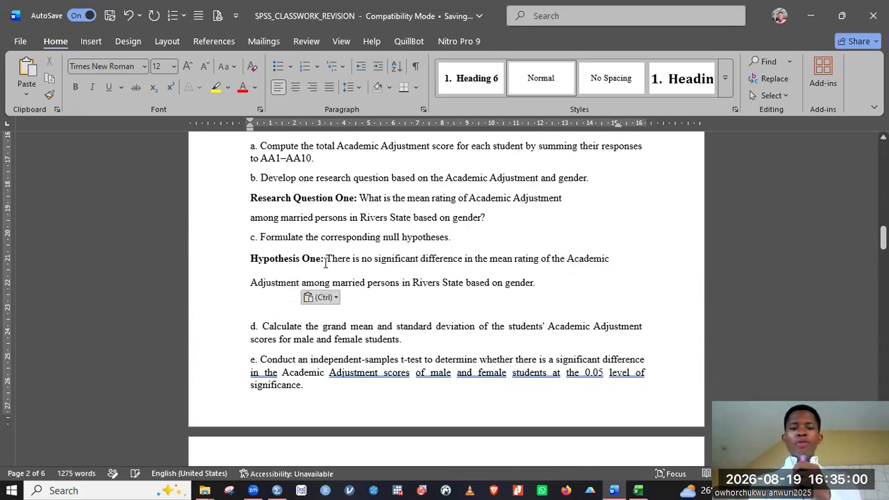
Step: Replace "married persons" in the research question below task b with "Undergraduate students"
{"action": "left_click", "coordinate": [282, 217]}
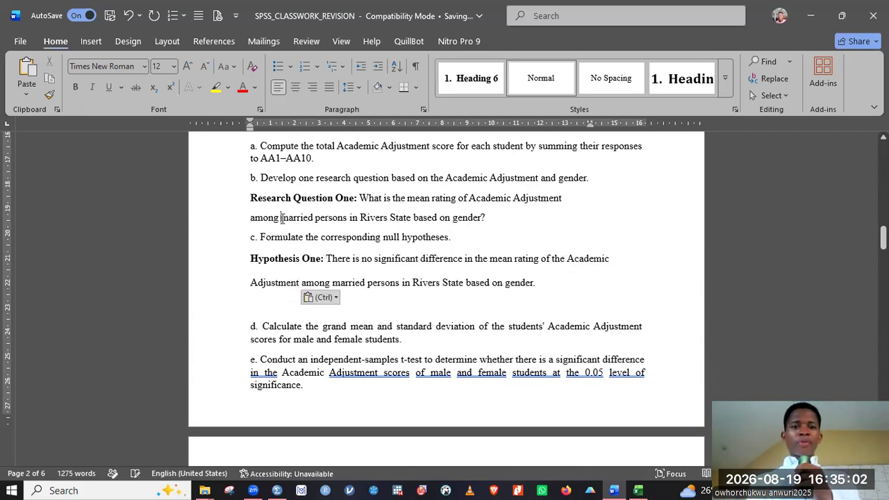
{"action": "left_click_drag", "start_coordinate": [282, 218], "coordinate": [337, 218]}
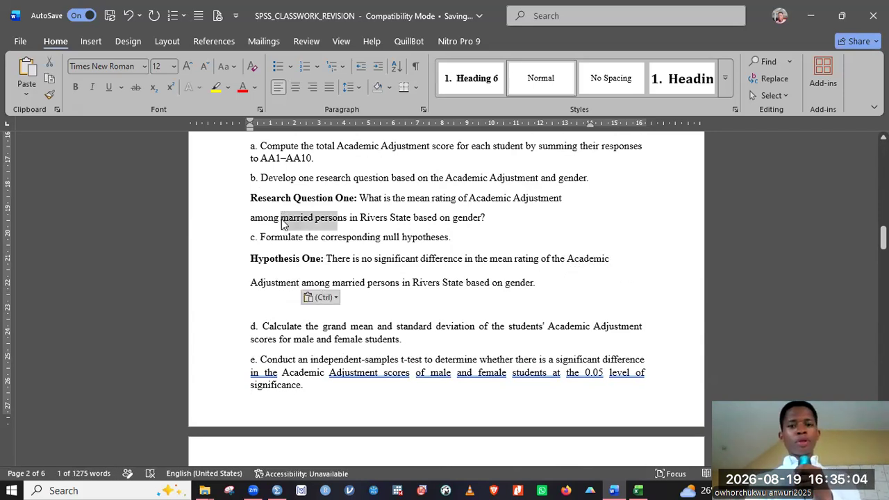
{"action": "key", "text": "shift+Right"}
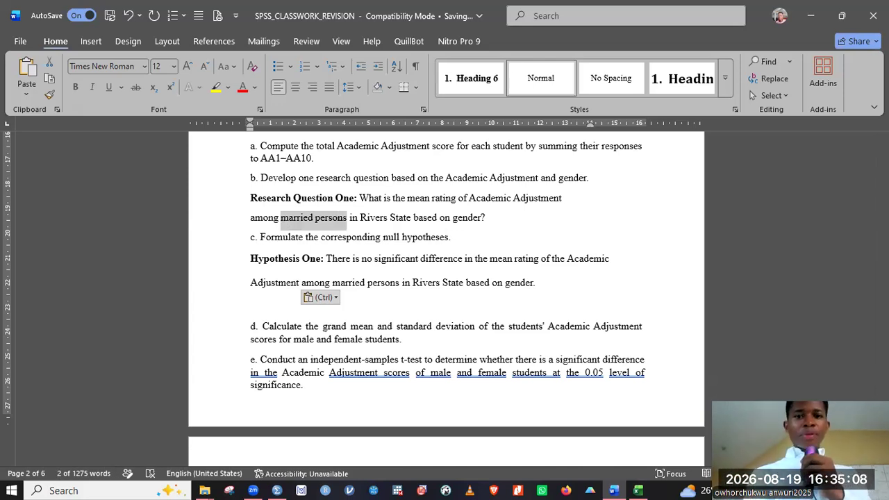
{"action": "type", "text": "Und"}
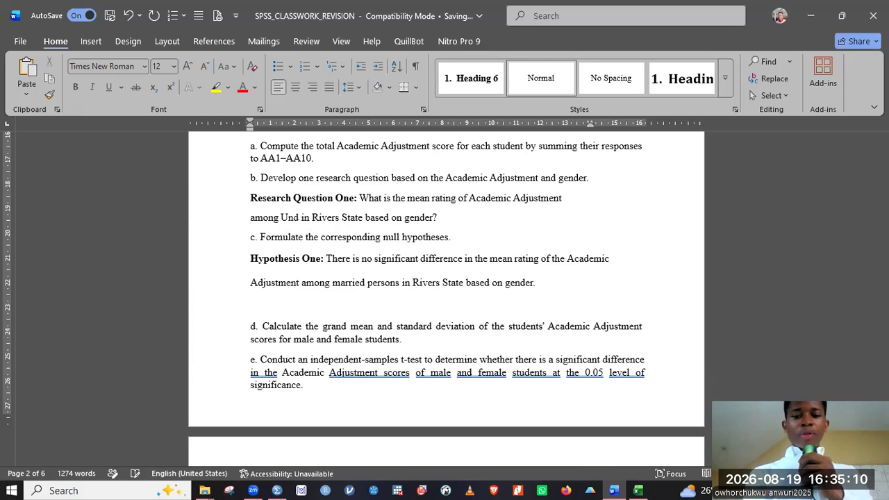
{"action": "type", "text": "ergraduate "}
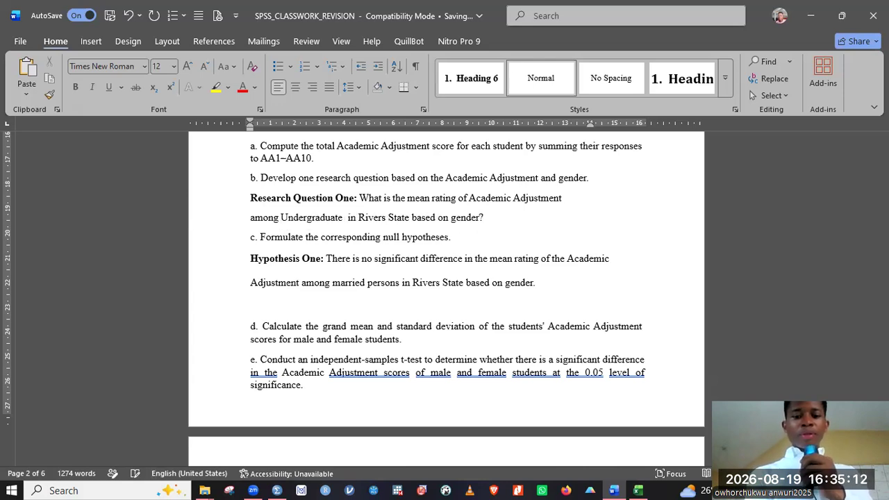
{"action": "type", "text": "students"}
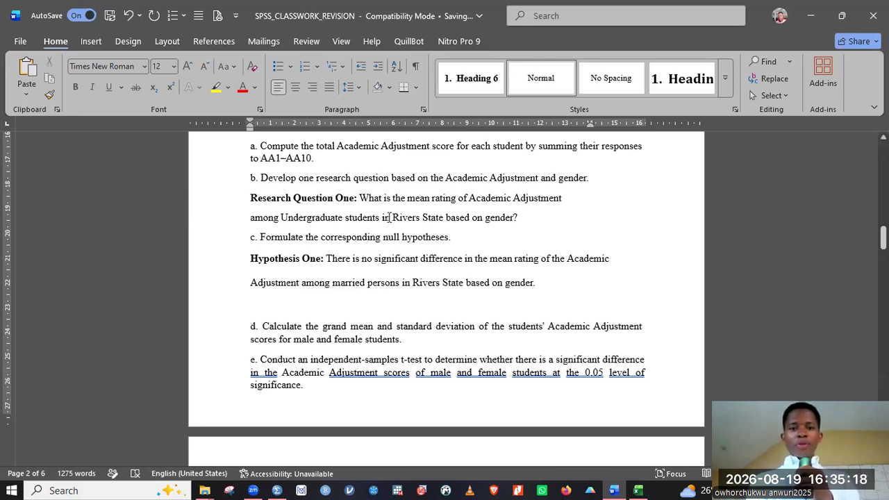
Step: Replace "married persons" in the pasted Hypothesis One with "Undergraduate students" copied from the research question
{"action": "left_click_drag", "start_coordinate": [383, 217], "coordinate": [304, 223]}
{"action": "key", "text": "ctrl+c"}
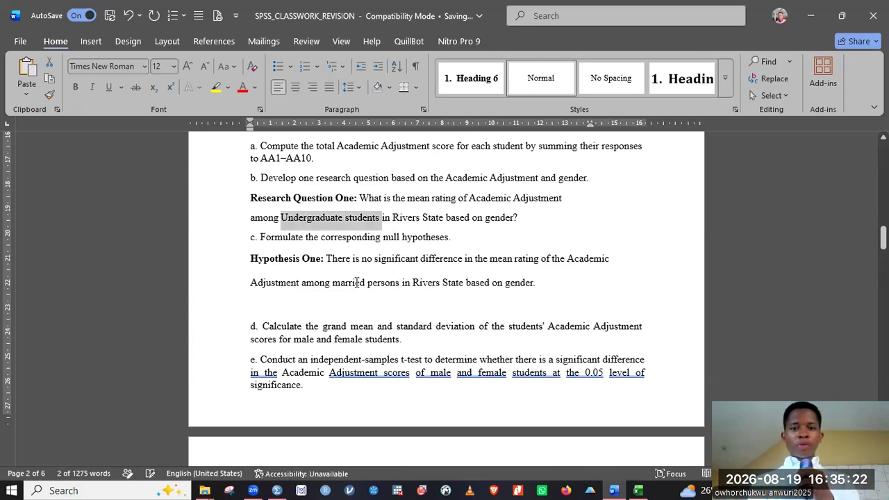
{"action": "left_click", "coordinate": [349, 283]}
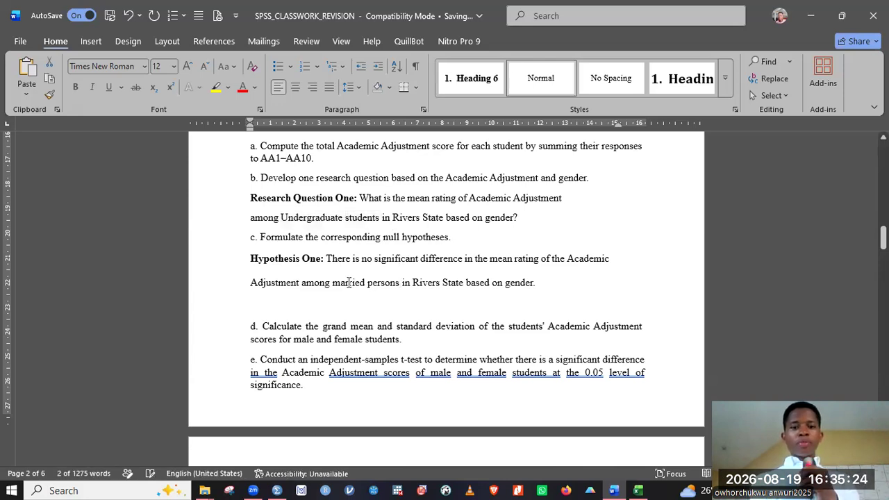
{"action": "left_click_drag", "start_coordinate": [348, 282], "coordinate": [399, 283]}
{"action": "key", "text": "ctrl+v"}
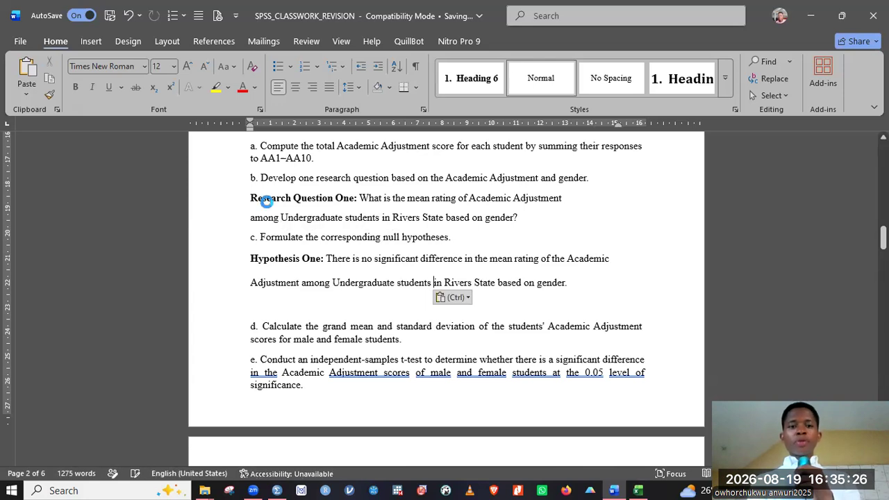
Step: Delete the blank line between Hypothesis One and task d
{"action": "left_click", "coordinate": [264, 310]}
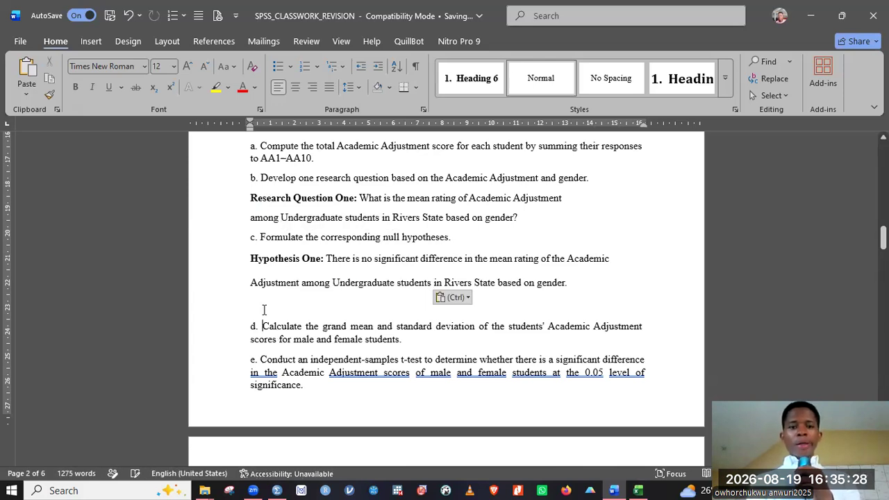
{"action": "key", "text": "Up"}
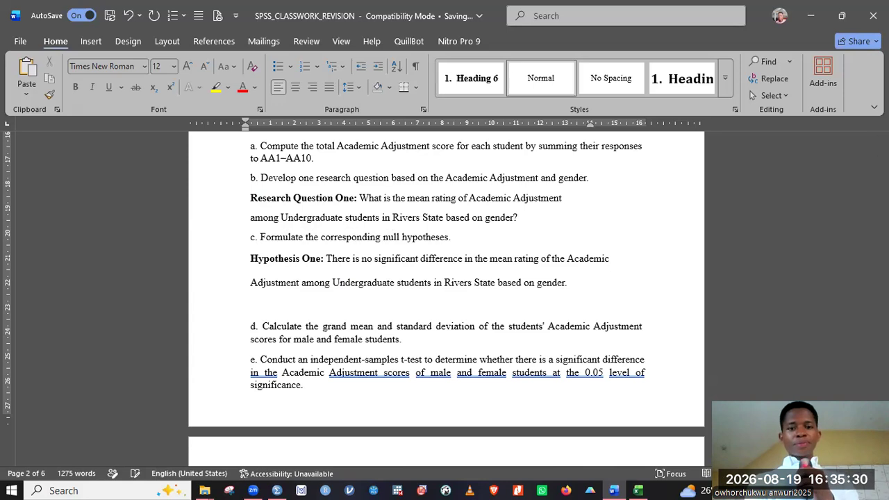
{"action": "key", "text": "BackSpace"}
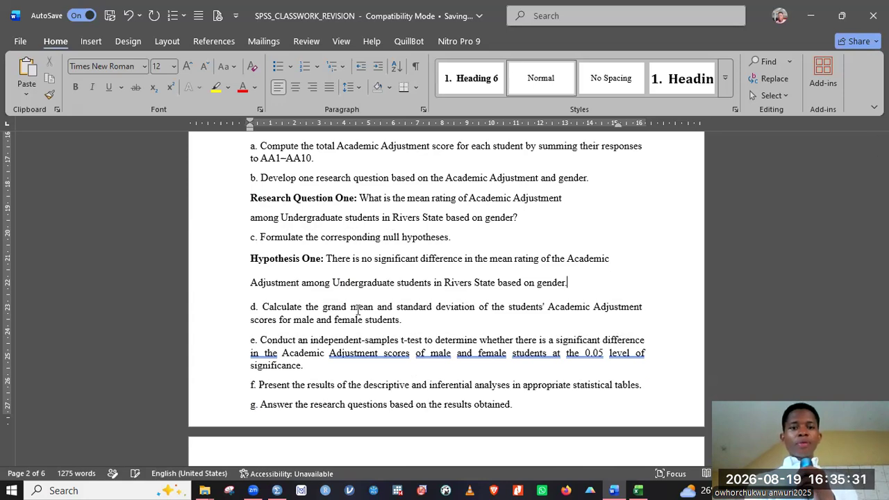
Step: Switch to the SPSS data set and open the Independent-Samples T Test
{"action": "left_click", "coordinate": [406, 320]}
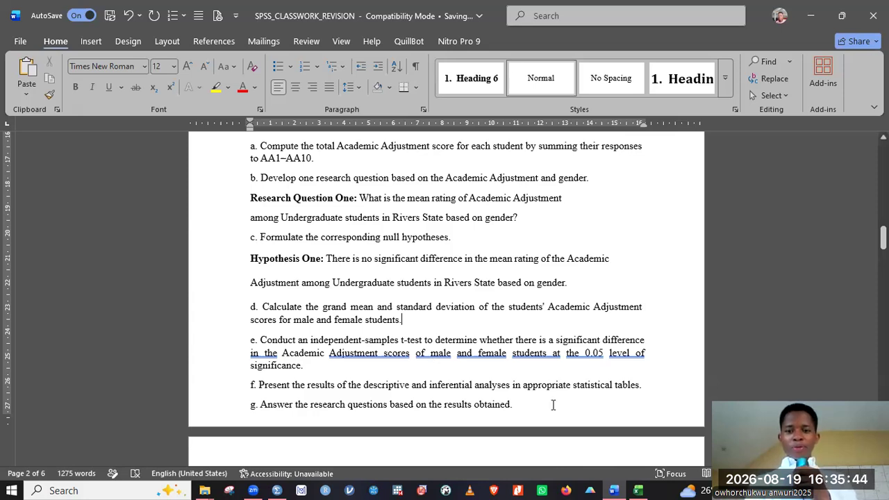
{"action": "left_click", "coordinate": [638, 486]}
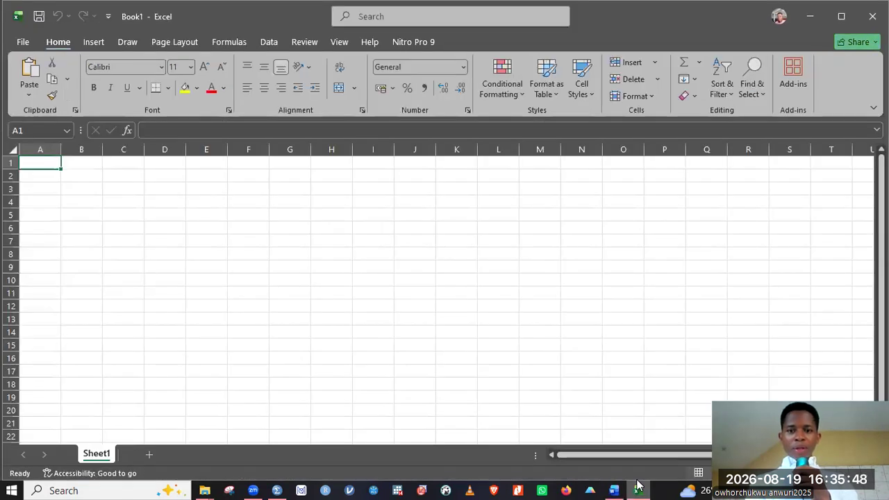
{"action": "left_click", "coordinate": [277, 488]}
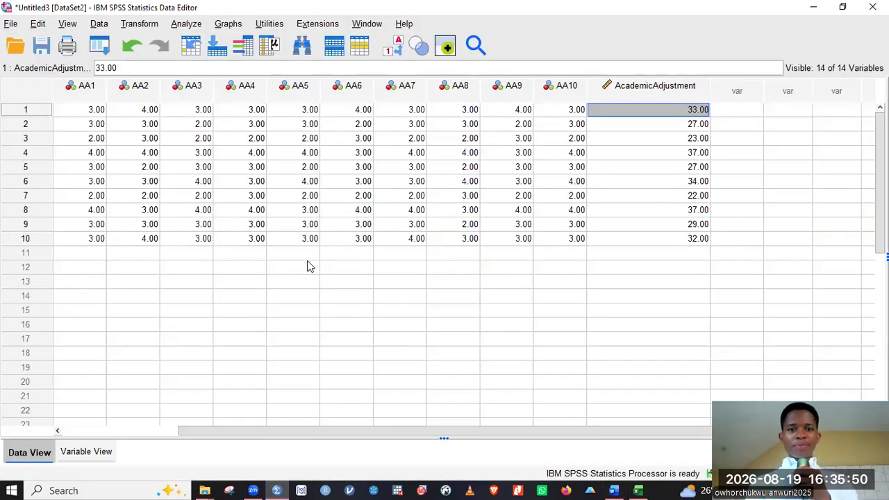
{"action": "left_click", "coordinate": [310, 265]}
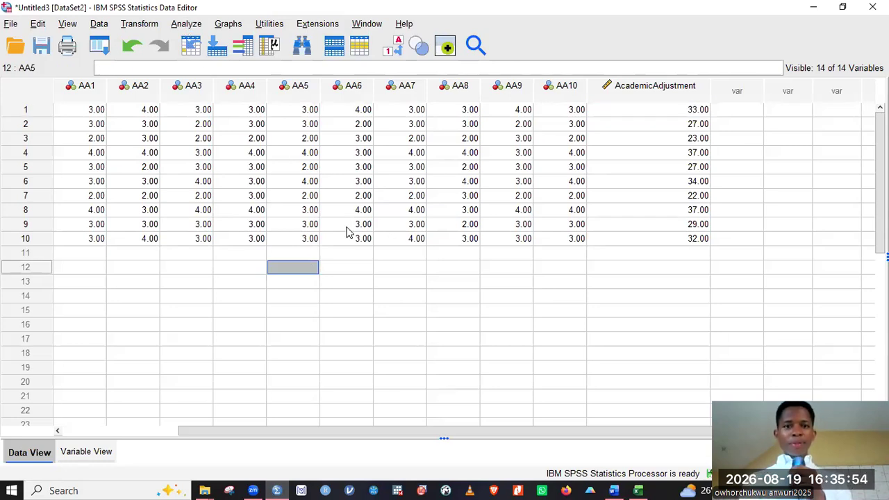
{"action": "left_click", "coordinate": [184, 25]}
{"action": "mouse_move", "coordinate": [254, 79]}
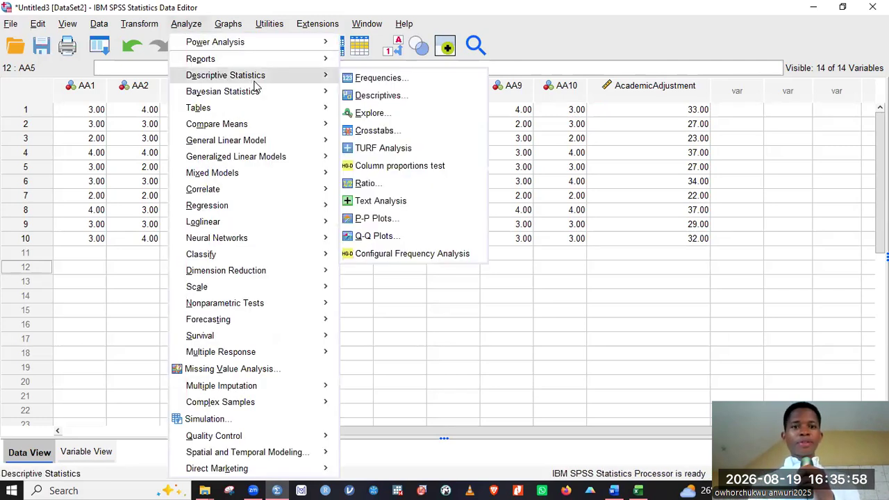
{"action": "mouse_move", "coordinate": [271, 125]}
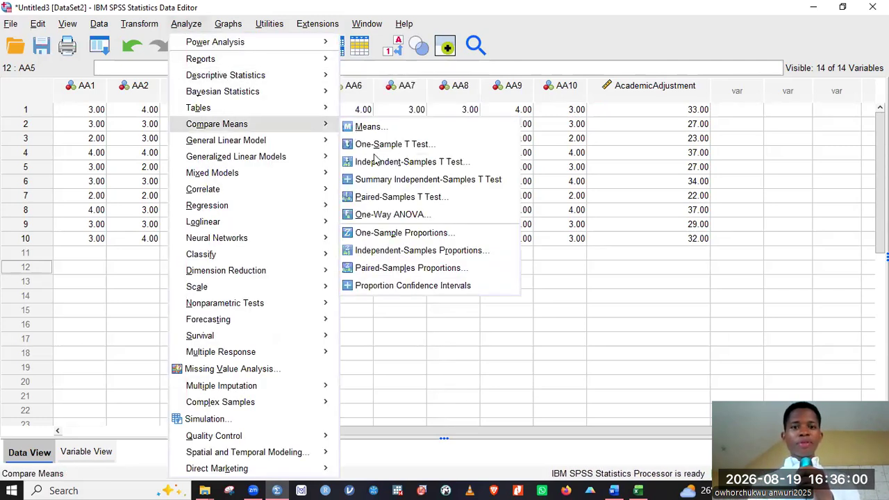
{"action": "left_click", "coordinate": [378, 162]}
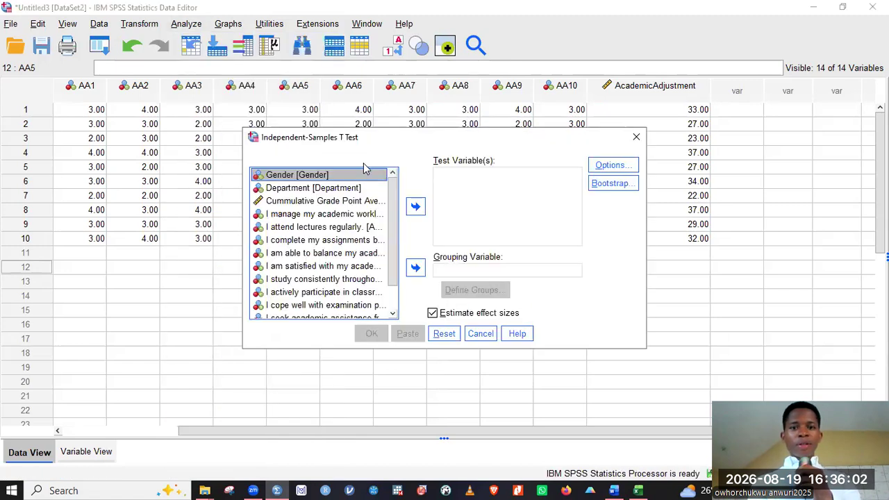
Step: Add the ten Academic Adjustment items, from "I manage my academic workload" to "I have adjusted well to university", as test variables
{"action": "left_click", "coordinate": [293, 214]}
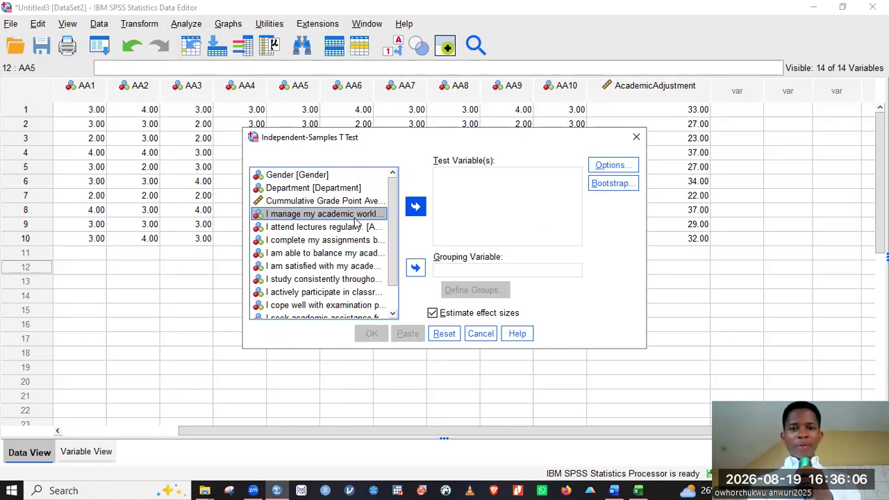
{"action": "double_click", "coordinate": [314, 215]}
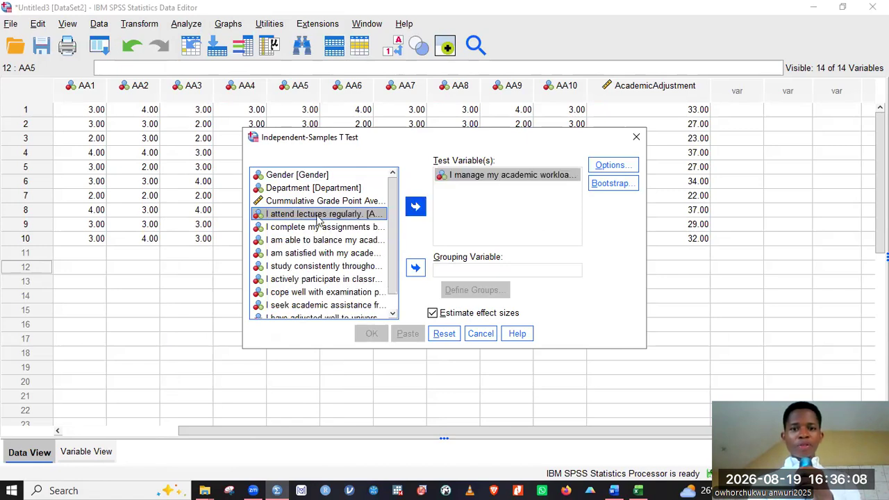
{"action": "double_click", "coordinate": [318, 218]}
{"action": "right_click", "coordinate": [318, 218]}
{"action": "left_click", "coordinate": [318, 217]}
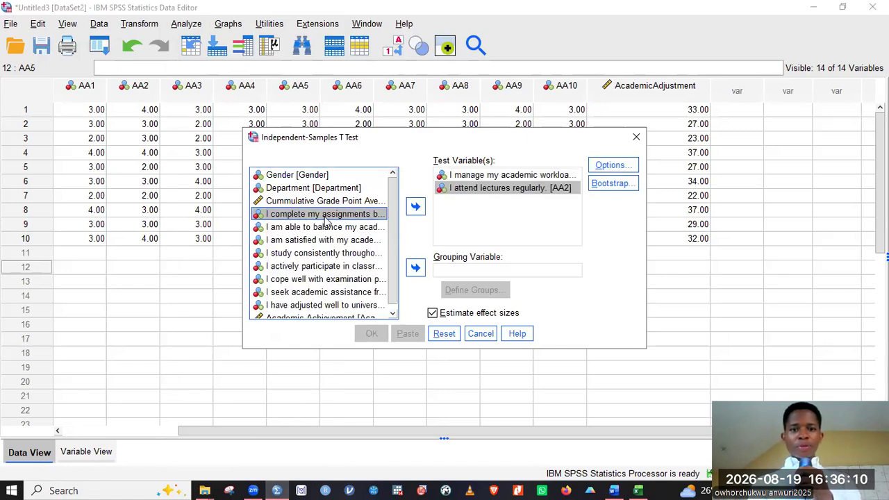
{"action": "left_click", "coordinate": [414, 209]}
{"action": "left_click", "coordinate": [397, 217]}
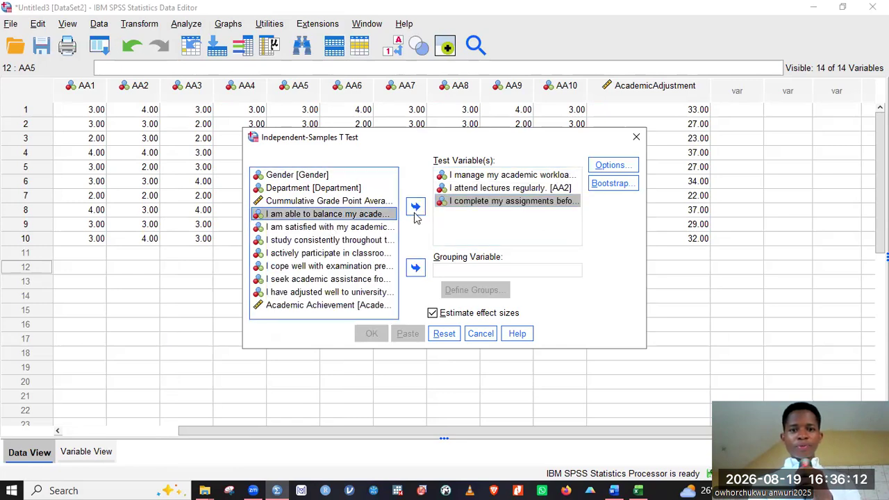
{"action": "double_click", "coordinate": [320, 217]}
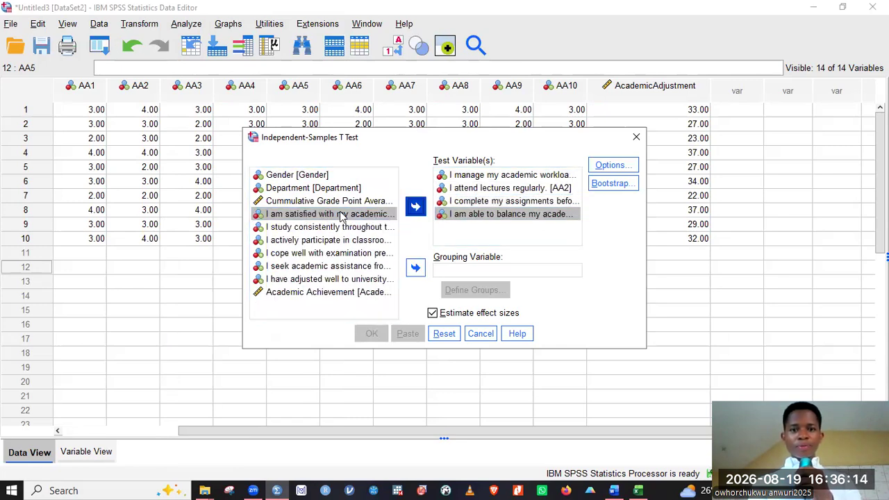
{"action": "left_click", "coordinate": [410, 209]}
{"action": "double_click", "coordinate": [328, 216]}
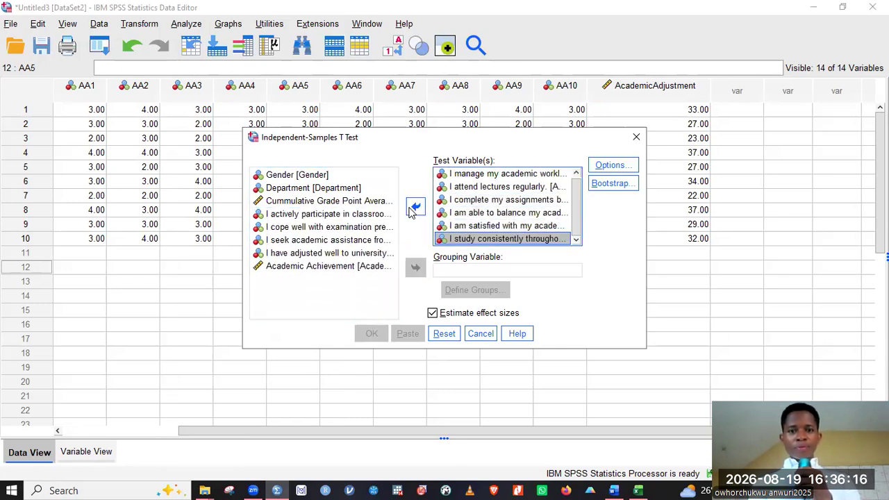
{"action": "double_click", "coordinate": [330, 215]}
{"action": "left_click", "coordinate": [322, 215]}
{"action": "double_click", "coordinate": [321, 215]}
{"action": "double_click", "coordinate": [341, 215]}
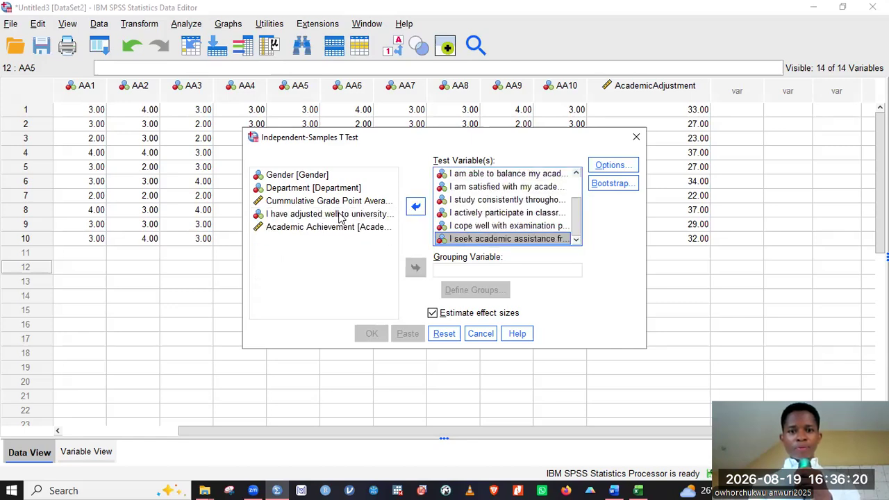
{"action": "left_click", "coordinate": [396, 214]}
{"action": "double_click", "coordinate": [382, 213]}
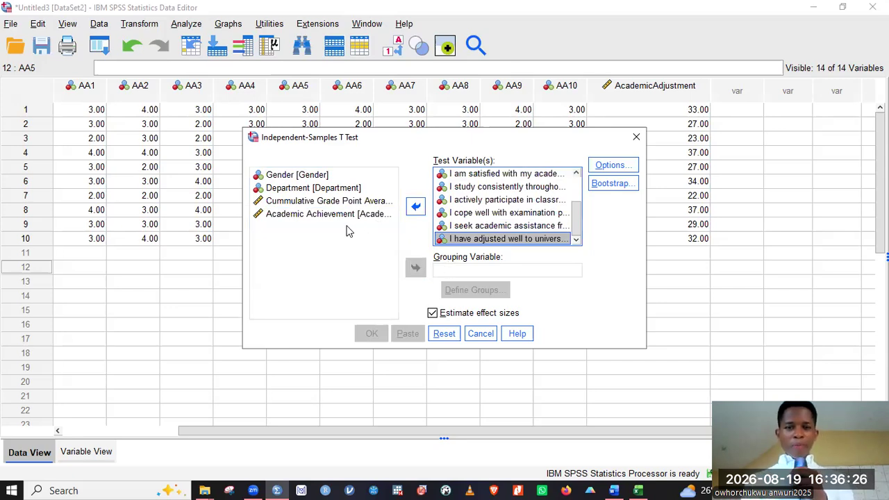
Step: Set Gender as the grouping variable with group values 1 and 2, and run the t-test
{"action": "left_click", "coordinate": [300, 176]}
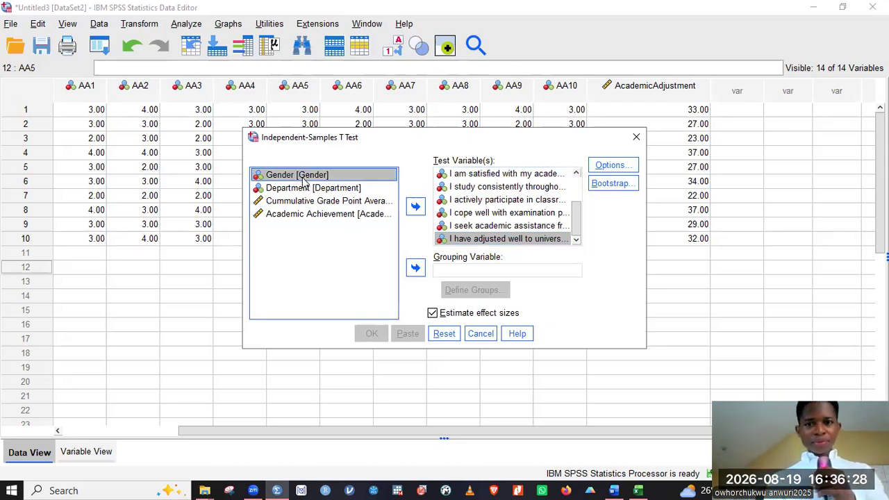
{"action": "left_click", "coordinate": [415, 268]}
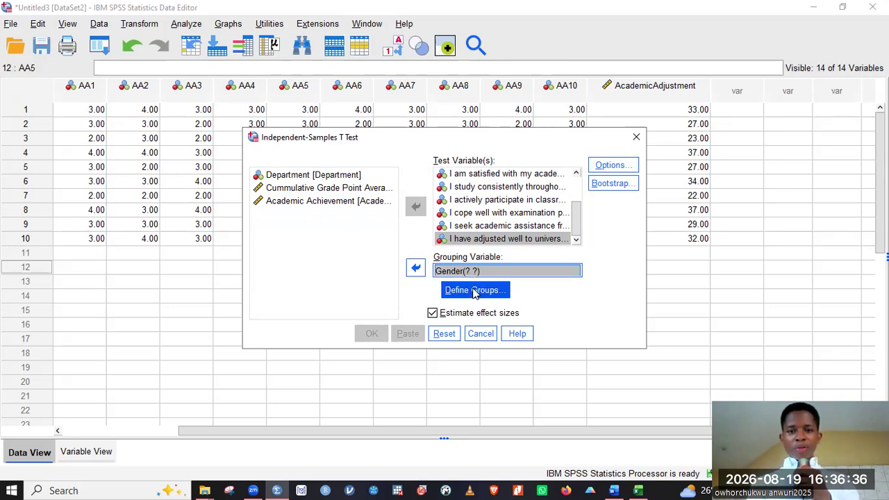
{"action": "left_click", "coordinate": [474, 290]}
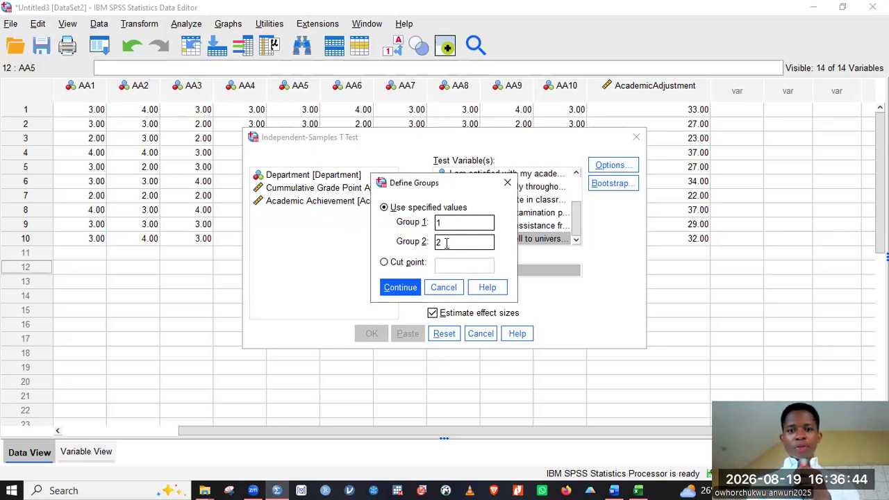
{"action": "left_click", "coordinate": [400, 287]}
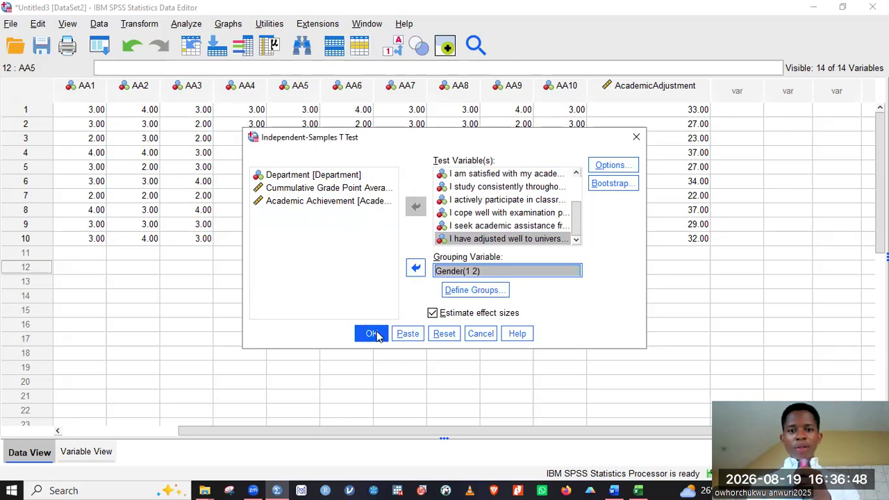
{"action": "left_click", "coordinate": [372, 334]}
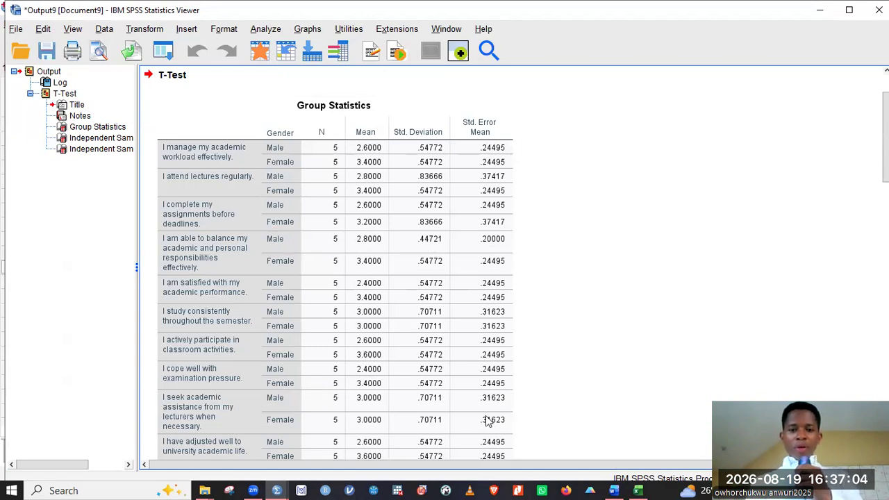
Step: Return to the Word document and reread task d on the grand mean and standard deviation by gender
{"action": "left_click", "coordinate": [495, 417]}
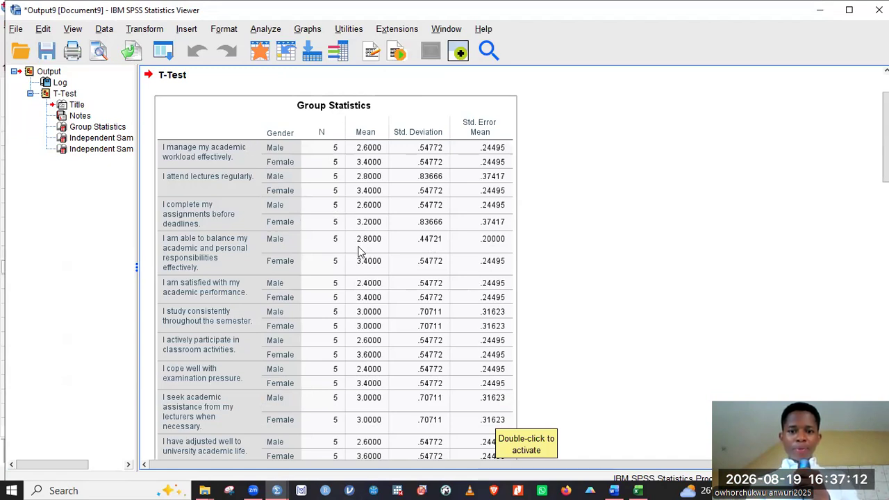
{"action": "key", "text": "alt+Tab"}
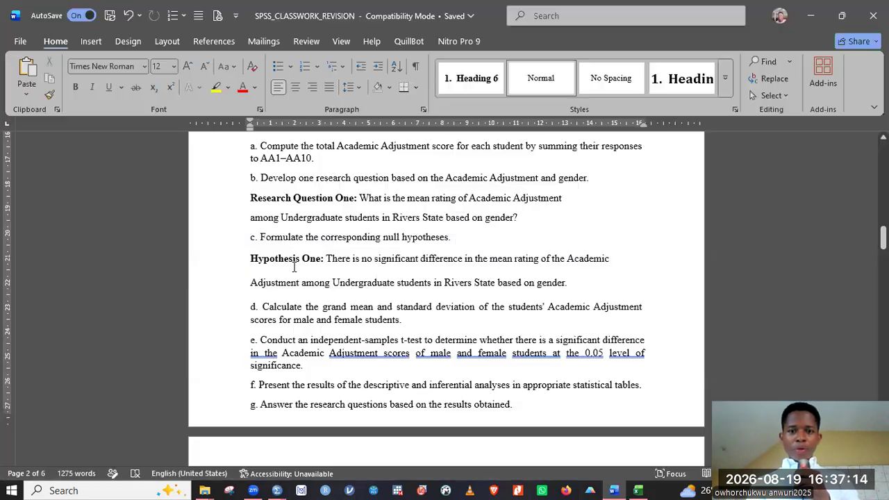
{"action": "left_click", "coordinate": [296, 307]}
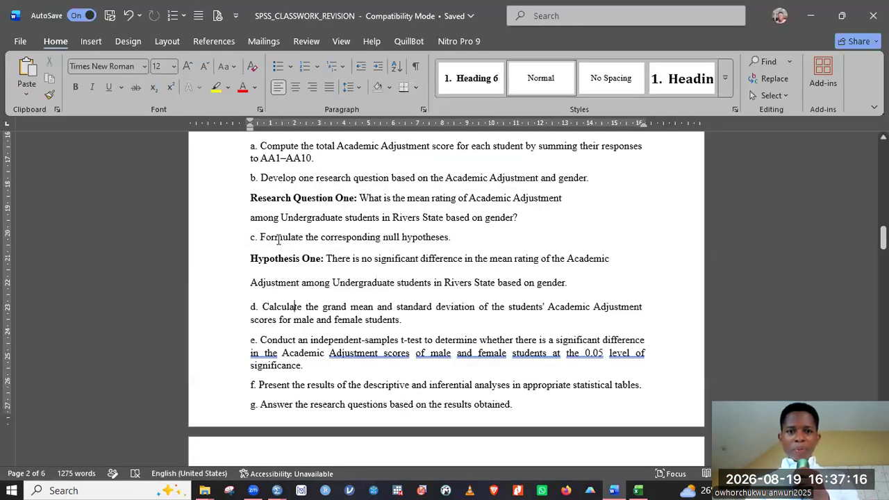
{"action": "triple_click", "coordinate": [393, 319]}
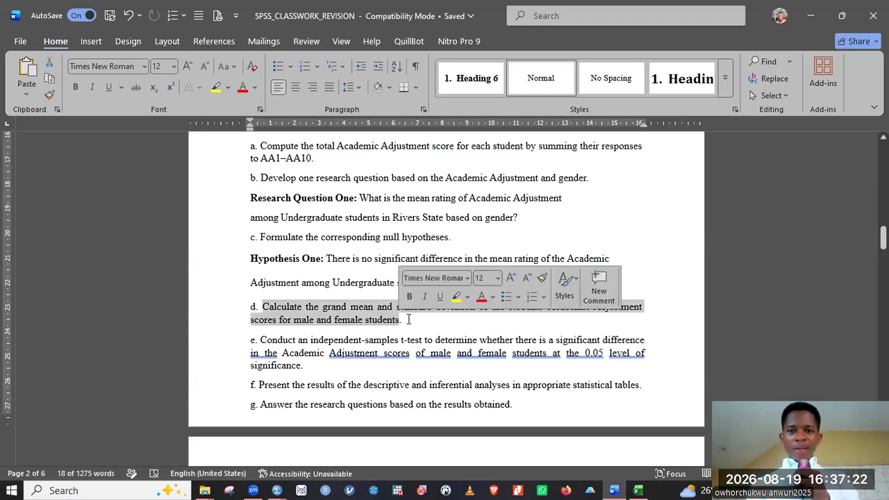
{"action": "left_click", "coordinate": [408, 320]}
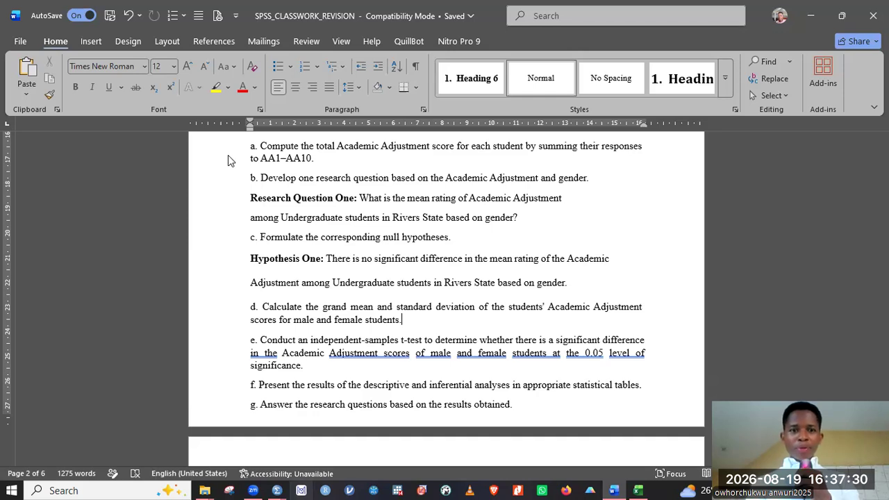
Step: Copy the Group Statistics table from the SPSS output and paste it into cell A1 of the blank Excel workbook
{"action": "key", "text": "alt+Tab"}
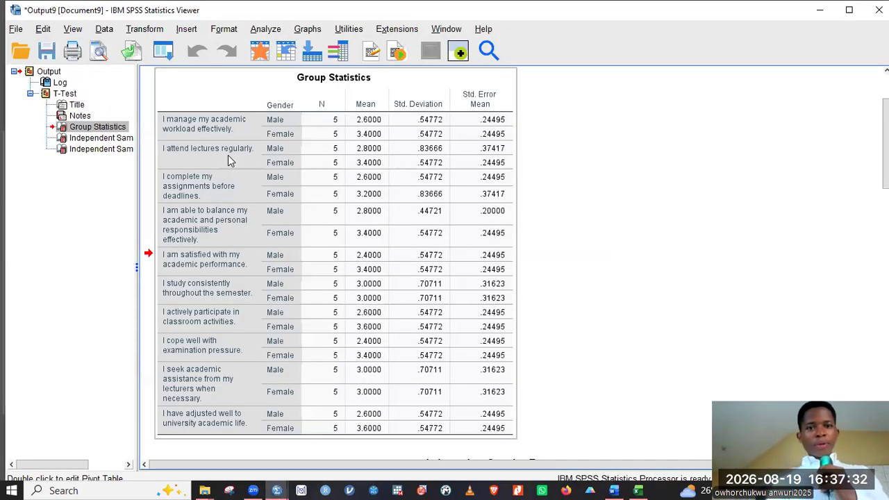
{"action": "right_click", "coordinate": [228, 157]}
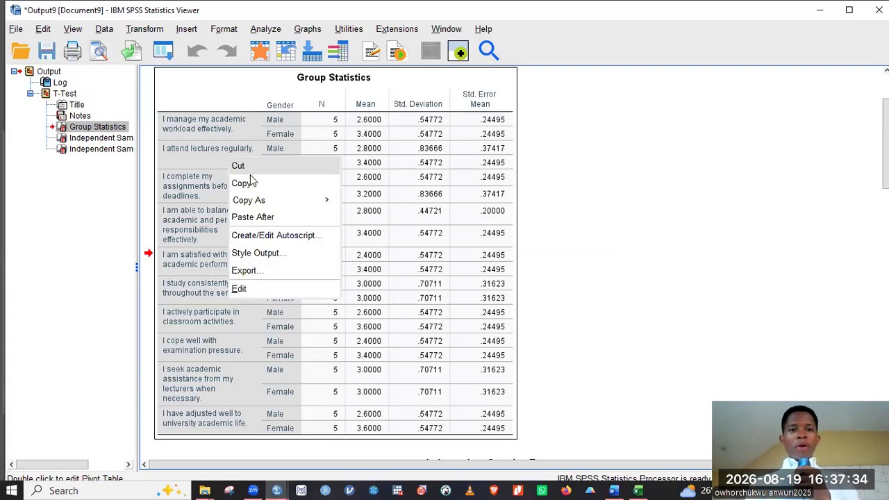
{"action": "left_click", "coordinate": [249, 182]}
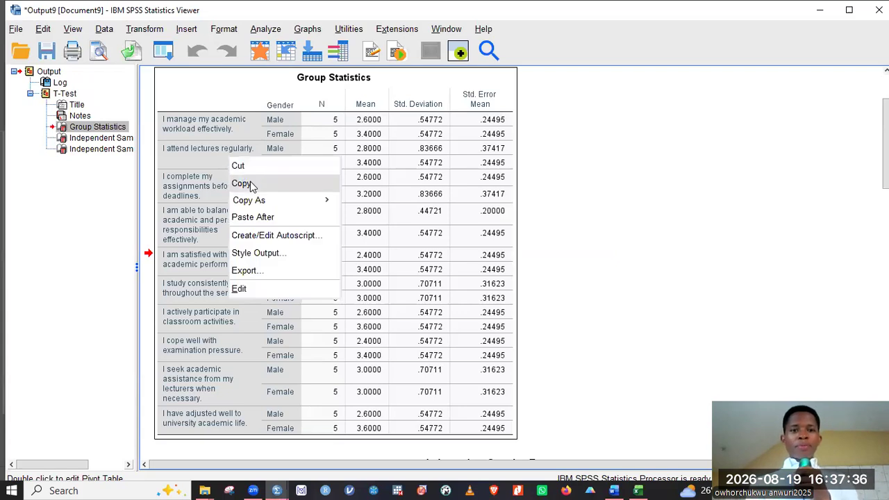
{"action": "left_click", "coordinate": [638, 489]}
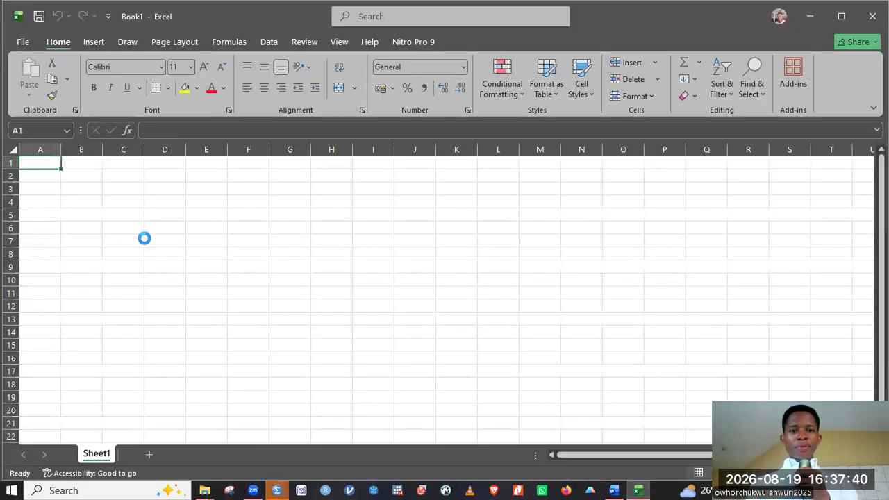
{"action": "key", "text": "ctrl+v"}
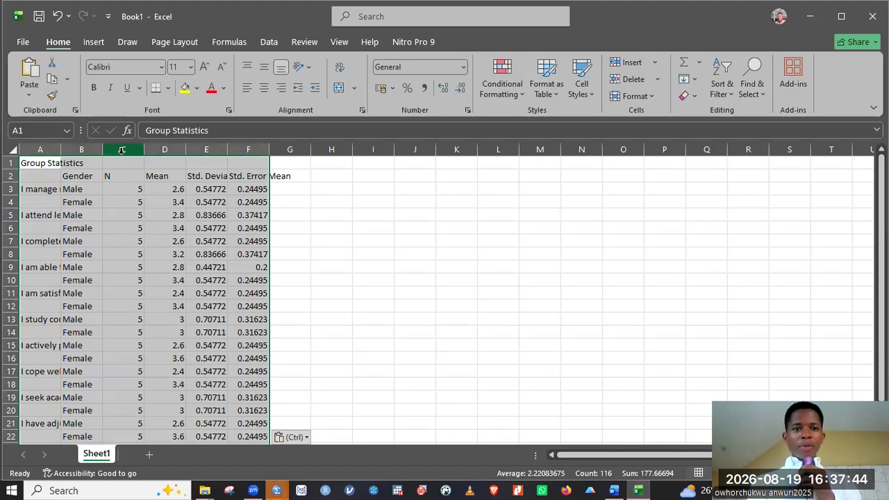
Step: Fit the widths of the item text, Std. Deviation and Std. Error Mean columns to their contents
{"action": "right_click", "coordinate": [11, 165]}
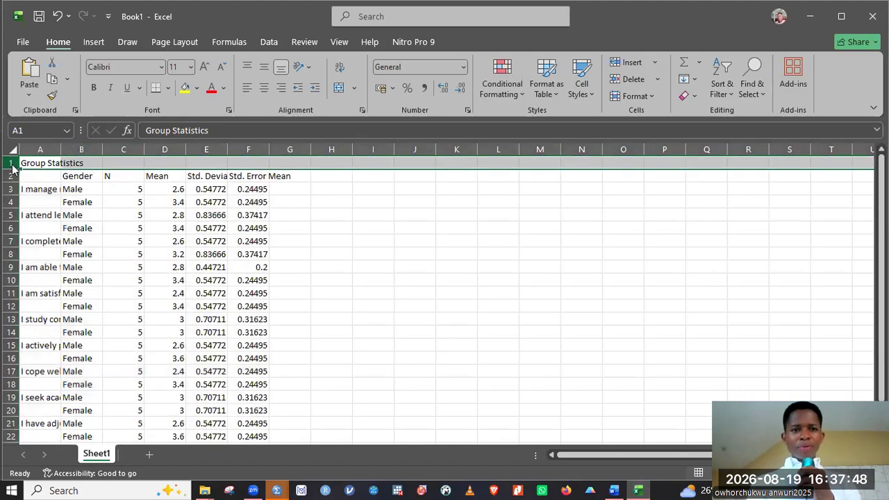
{"action": "key", "text": "Escape"}
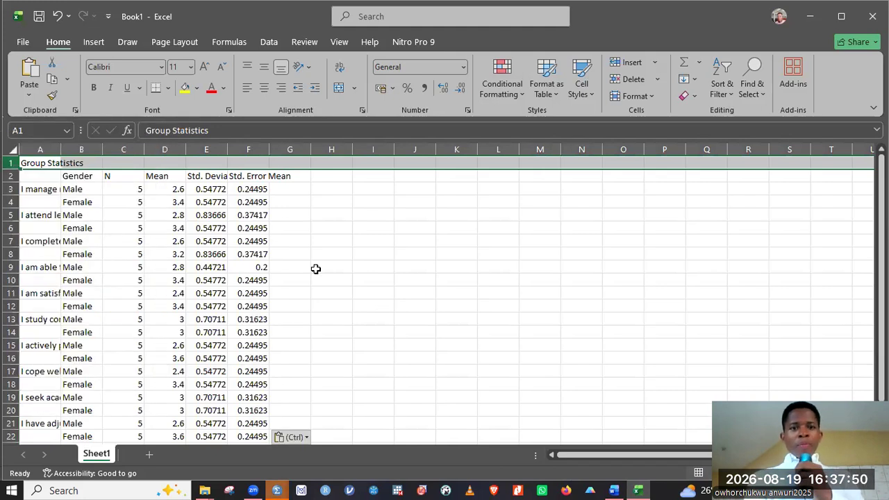
{"action": "double_click", "coordinate": [59, 151]}
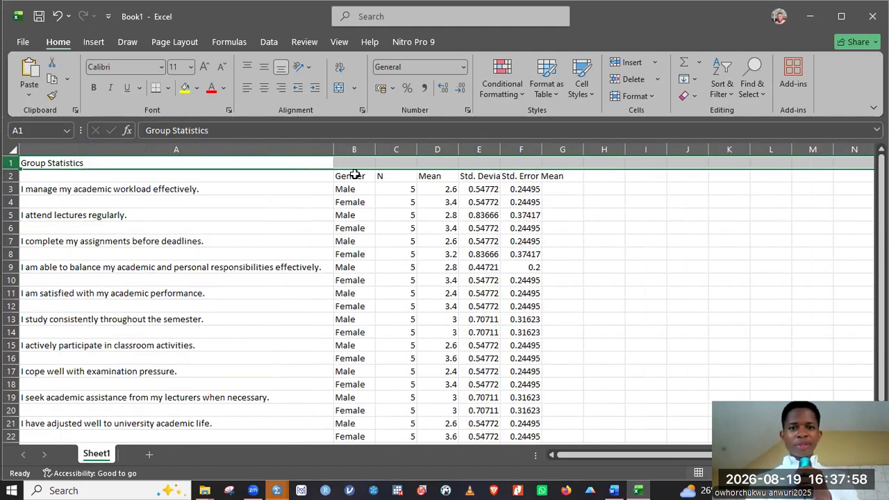
{"action": "left_click", "coordinate": [355, 225]}
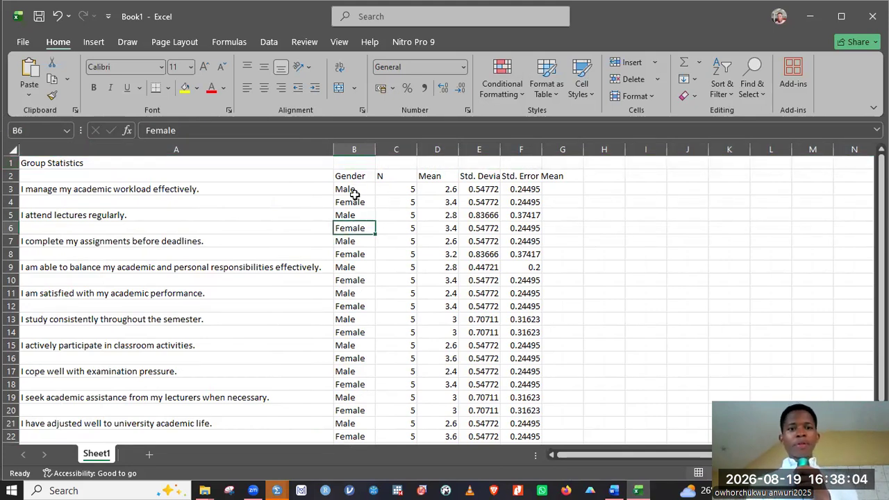
{"action": "double_click", "coordinate": [498, 149]}
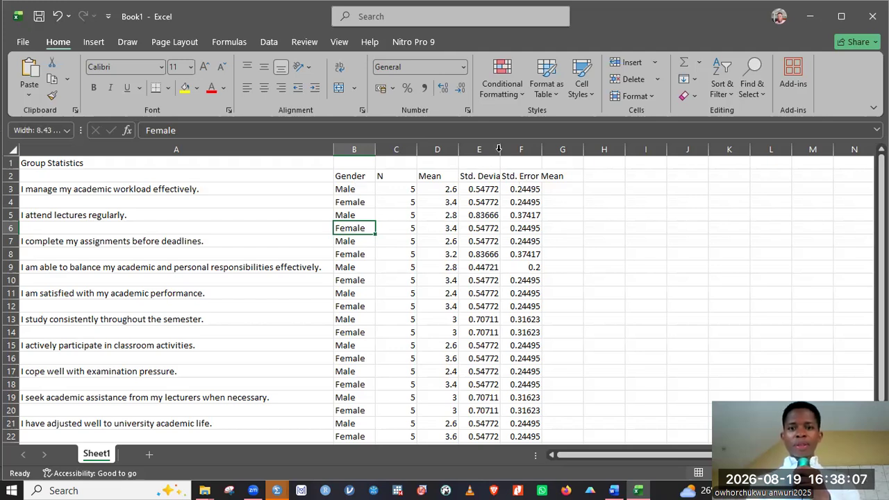
{"action": "left_click", "coordinate": [440, 176]}
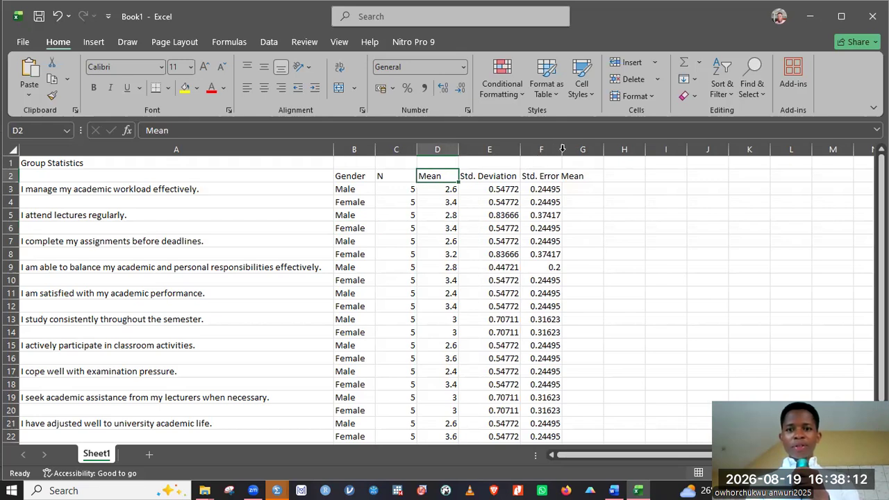
{"action": "double_click", "coordinate": [562, 149]}
Step: Delete the Std. Error Mean column from the Group Statistics table
{"action": "left_click", "coordinate": [553, 148]}
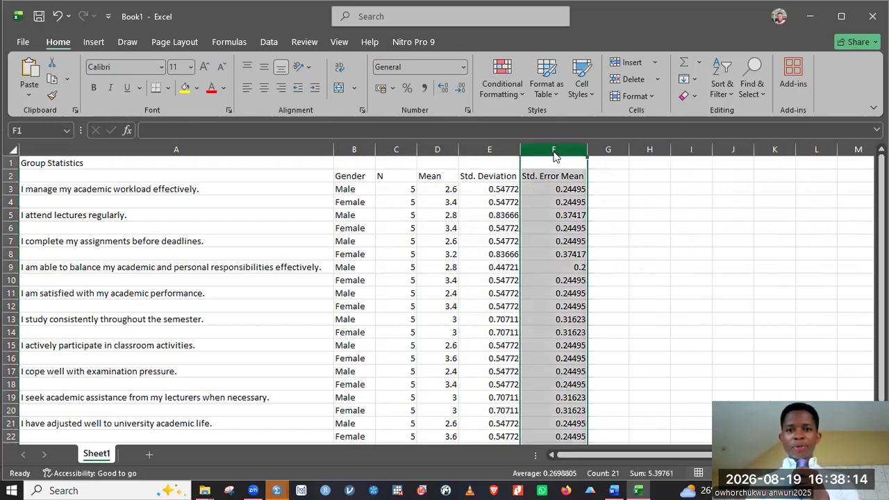
{"action": "right_click", "coordinate": [554, 151]}
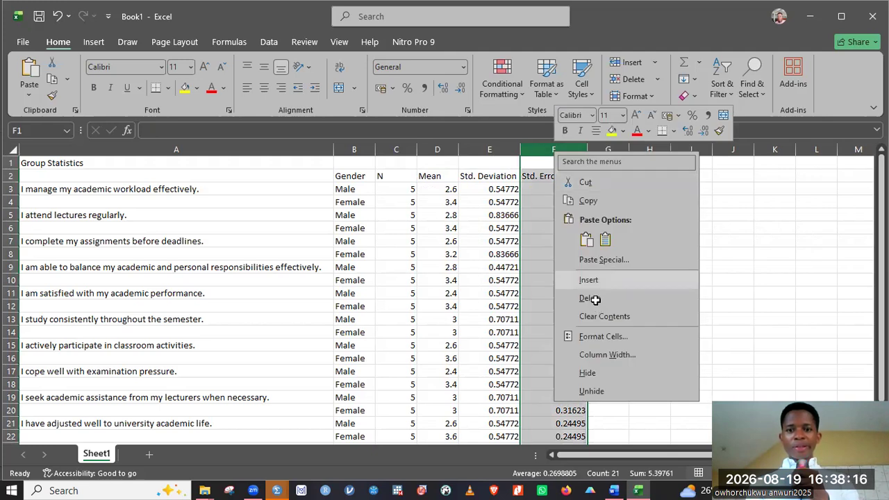
{"action": "left_click", "coordinate": [589, 298]}
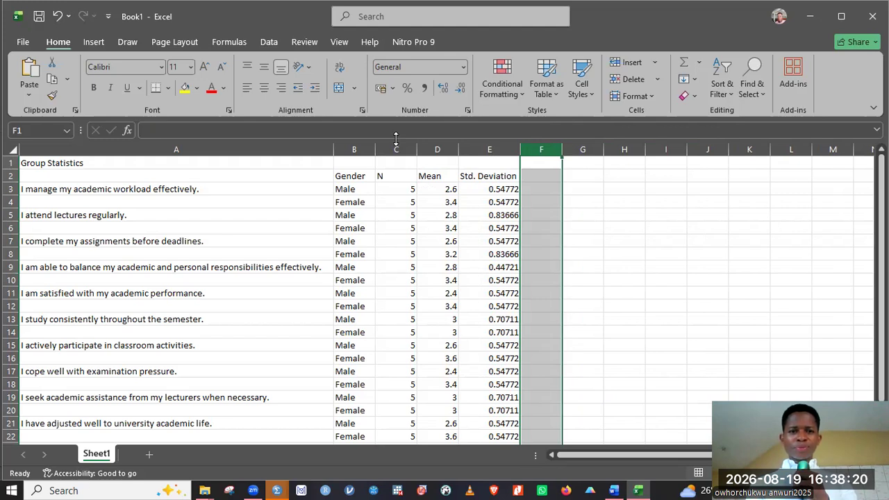
Step: Center the contents of columns B to E, from Gender to Std. Deviation
{"action": "left_click", "coordinate": [367, 145]}
{"action": "left_click_drag", "start_coordinate": [494, 150], "coordinate": [366, 152]}
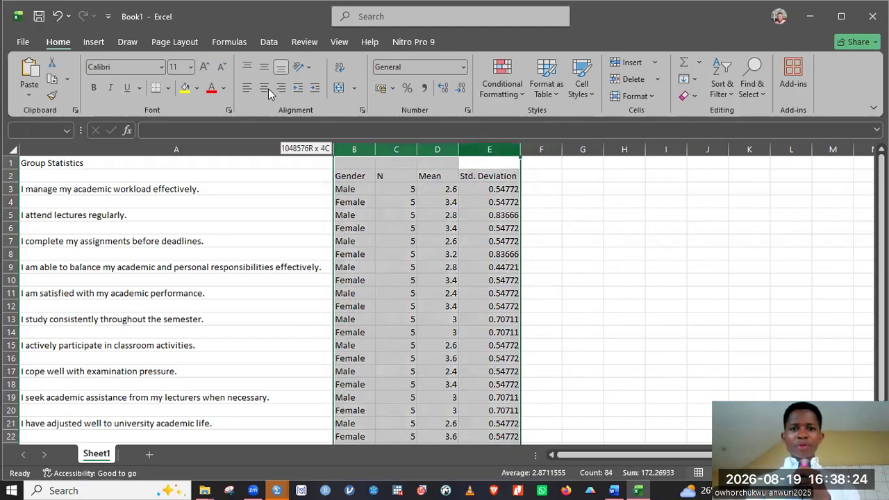
{"action": "left_click", "coordinate": [267, 88]}
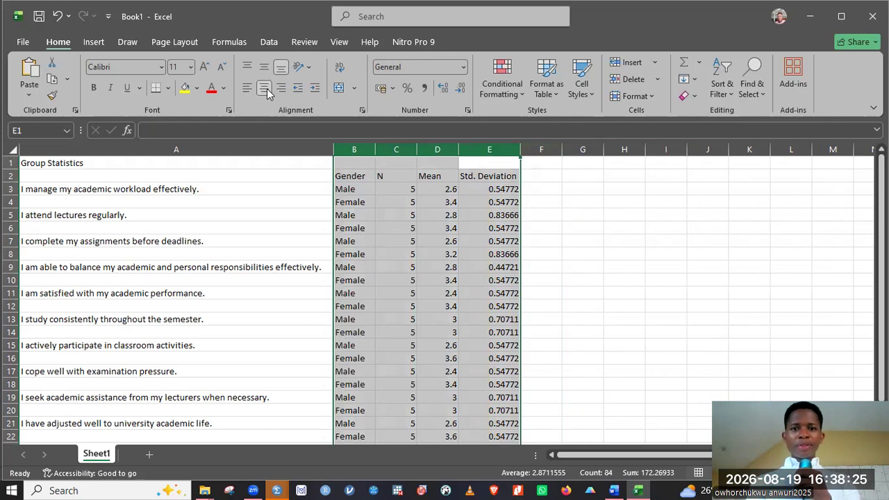
{"action": "left_click", "coordinate": [610, 190]}
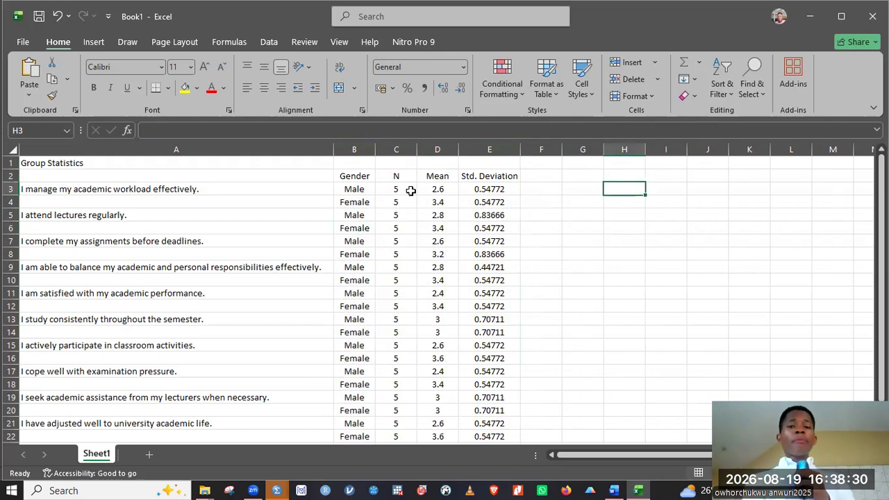
Step: Format the Mean and Std. Deviation values in D3:E22 to two decimal places
{"action": "left_click", "coordinate": [435, 193]}
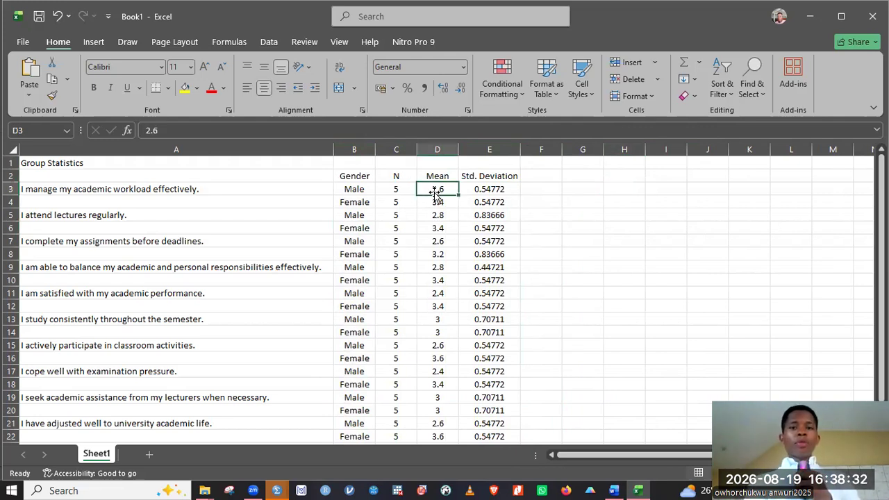
{"action": "key", "text": "shift+Right"}
{"action": "key", "text": "shift+Down"}
{"action": "key", "text": "shift+Down"}
{"action": "key", "text": "shift+Down"}
{"action": "key", "text": "shift+Down"}
{"action": "key", "text": "shift+Down"}
{"action": "key", "text": "shift+Down"}
{"action": "key", "text": "shift+Down"}
{"action": "key", "text": "shift+Down"}
{"action": "key", "text": "shift+Down"}
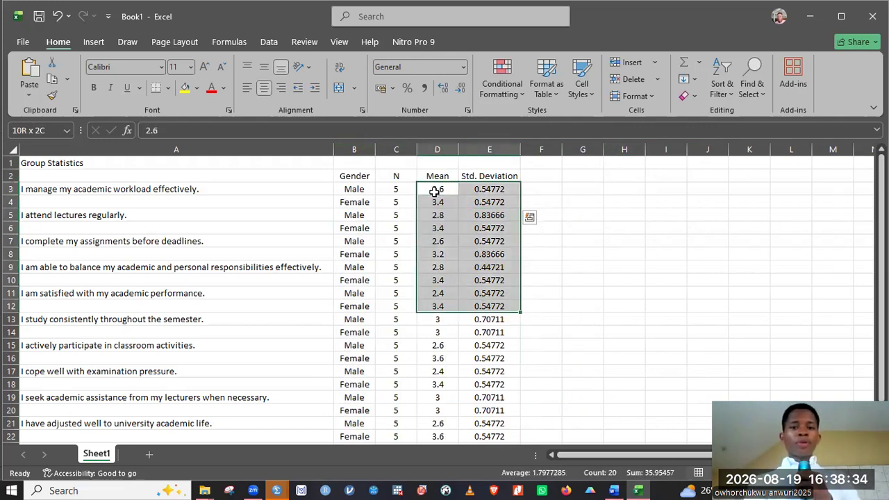
{"action": "key", "text": "shift+Down"}
{"action": "key", "text": "shift+Down"}
{"action": "key", "text": "shift+Down"}
{"action": "key", "text": "shift+Down"}
{"action": "key", "text": "shift+Down"}
{"action": "key", "text": "shift+Down"}
{"action": "key", "text": "shift+Down"}
{"action": "key", "text": "shift+Down"}
{"action": "key", "text": "shift+Down"}
{"action": "key", "text": "shift+Down"}
{"action": "key", "text": "shift+Down"}
{"action": "key", "text": "shift+Down"}
{"action": "key", "text": "shift+Down"}
{"action": "key", "text": "shift+Down"}
{"action": "key", "text": "shift+Up"}
{"action": "key", "text": "shift+Up"}
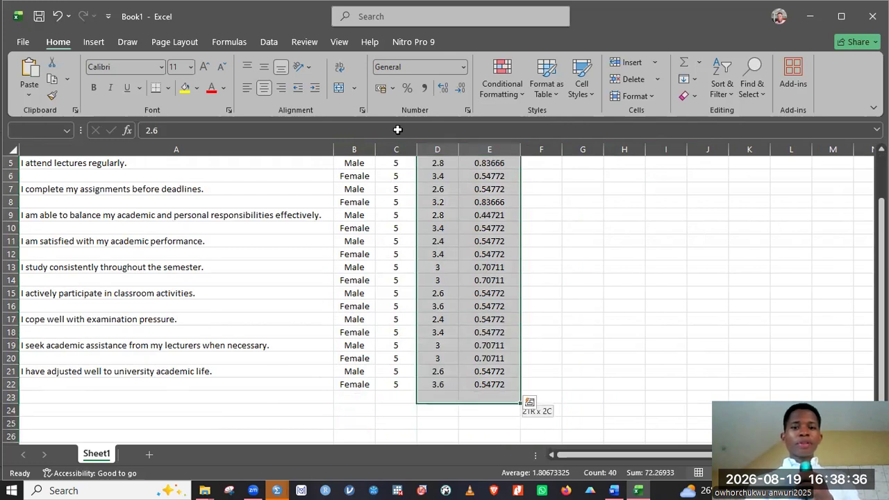
{"action": "key", "text": "shift+Up"}
{"action": "key", "text": "shift+Up"}
{"action": "left_click", "coordinate": [443, 88]}
{"action": "left_click", "coordinate": [458, 91]}
{"action": "left_click", "coordinate": [443, 89]}
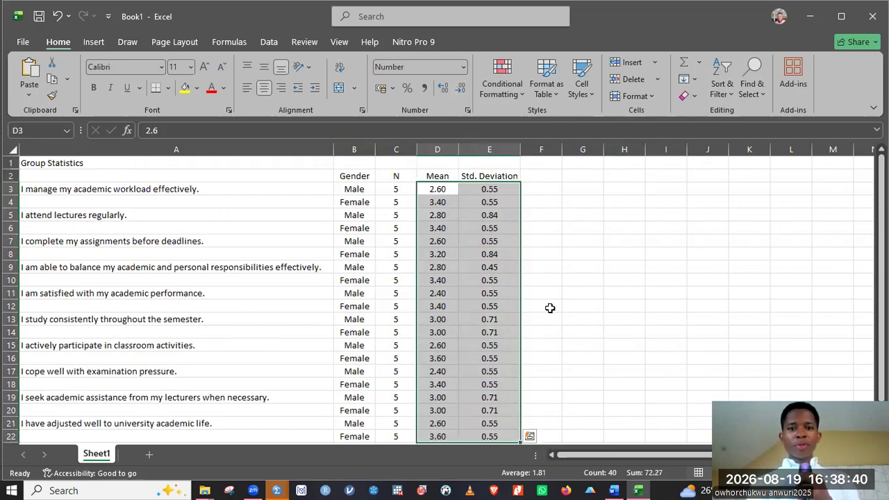
{"action": "left_click", "coordinate": [549, 307]}
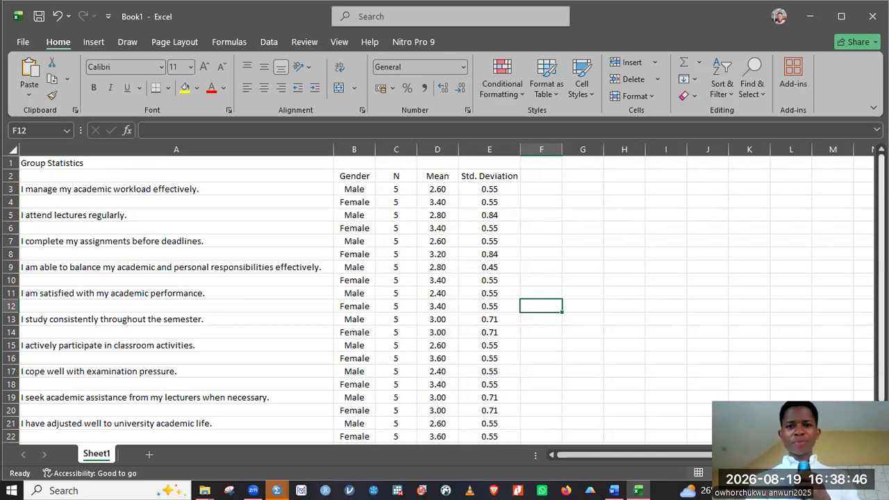
{"action": "scroll", "coordinate": [840, 298], "scroll_direction": "down", "scroll_amount": 1}
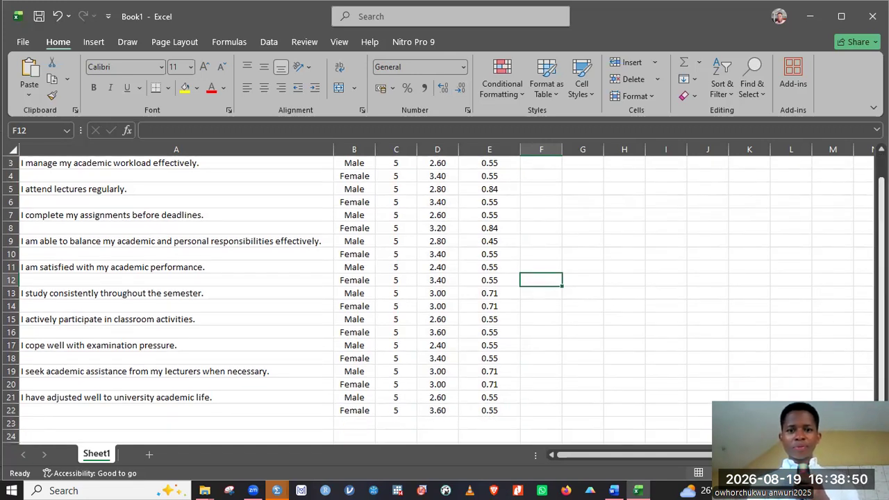
{"action": "scroll", "coordinate": [840, 202], "scroll_direction": "up", "scroll_amount": 1}
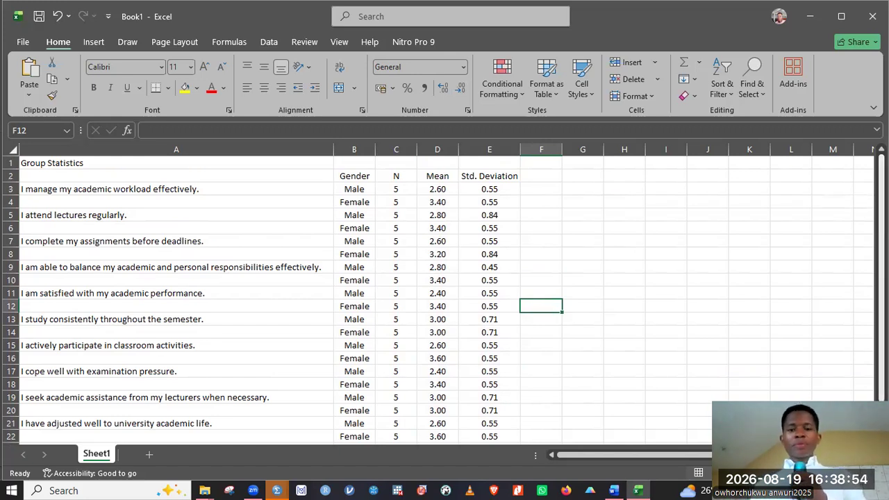
{"action": "left_click", "coordinate": [353, 188]}
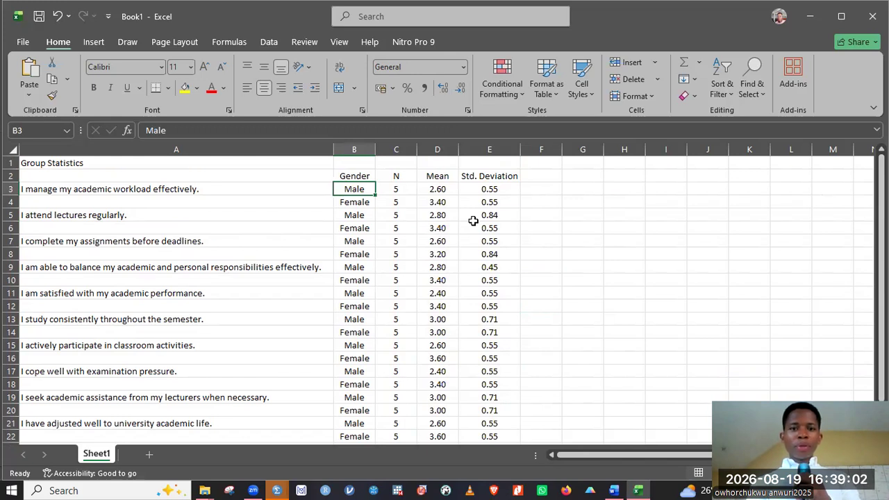
{"action": "left_click", "coordinate": [442, 188]}
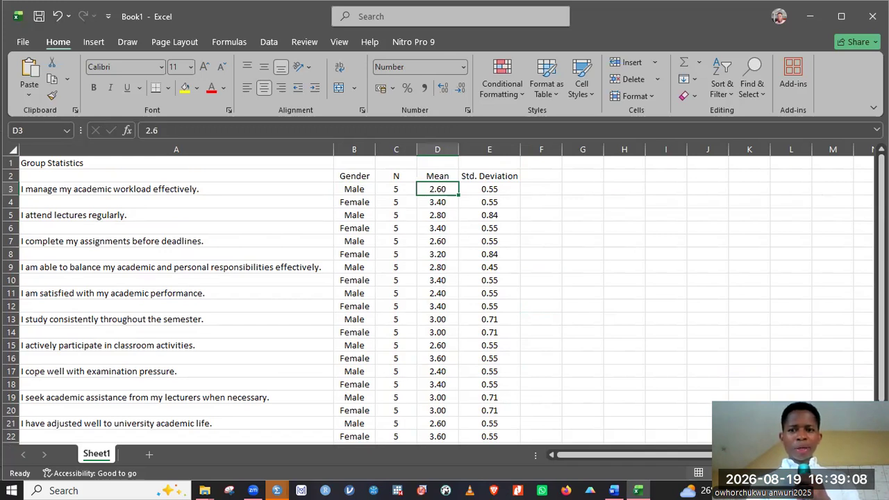
{"action": "mouse_move", "coordinate": [882, 267]}
{"action": "left_mouse_down"}
{"action": "mouse_move", "coordinate": [881, 291]}
{"action": "mouse_move", "coordinate": [881, 281]}
{"action": "left_mouse_up"}
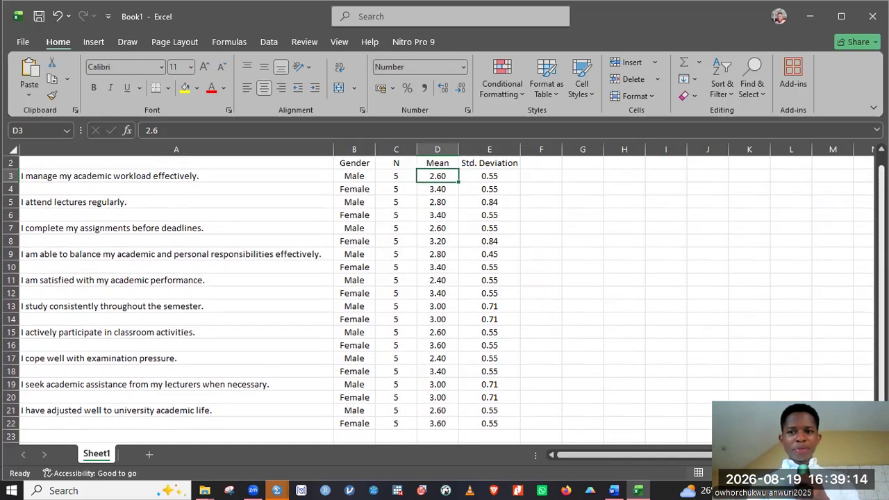
{"action": "left_click_drag", "start_coordinate": [882, 315], "coordinate": [881, 335]}
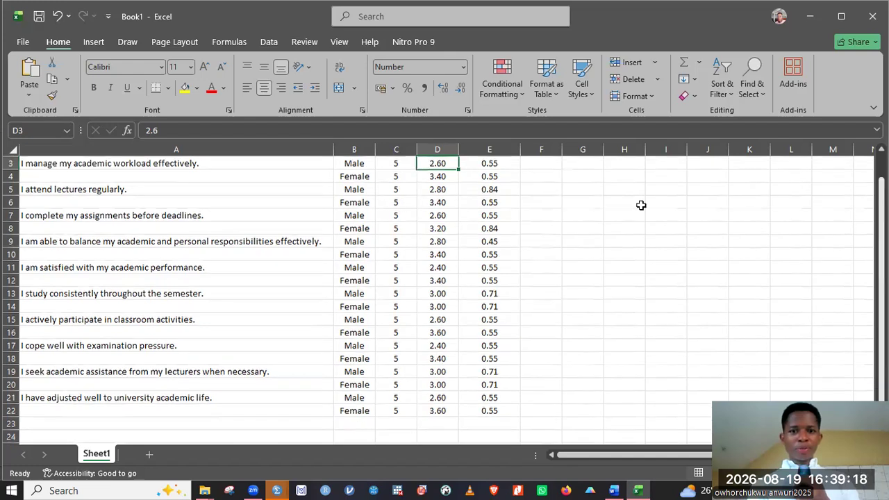
{"action": "left_click", "coordinate": [552, 163]}
{"action": "left_click", "coordinate": [584, 162]}
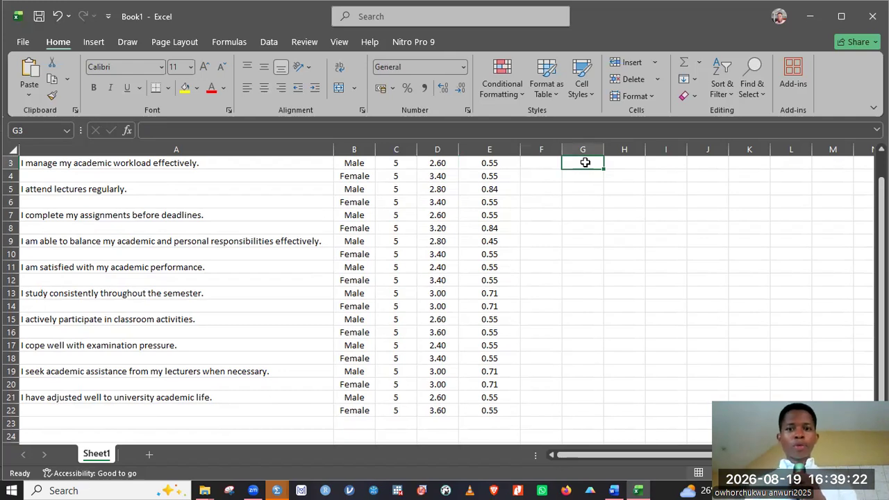
{"action": "type", "text": "="}
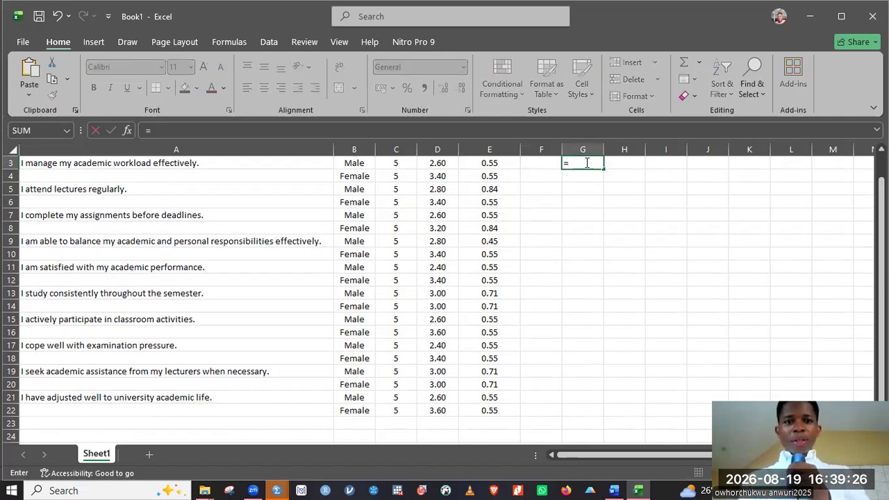
{"action": "left_click", "coordinate": [444, 162]}
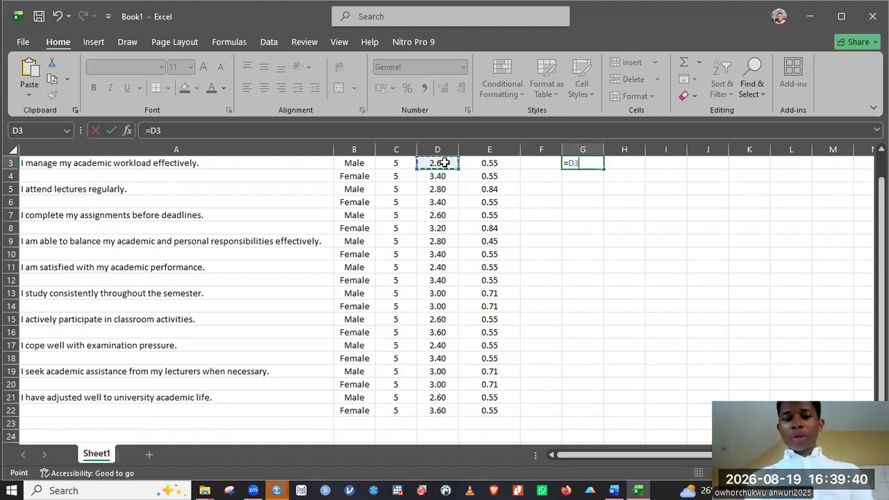
{"action": "type", "text": "+"}
{"action": "key", "text": "shift+Left"}
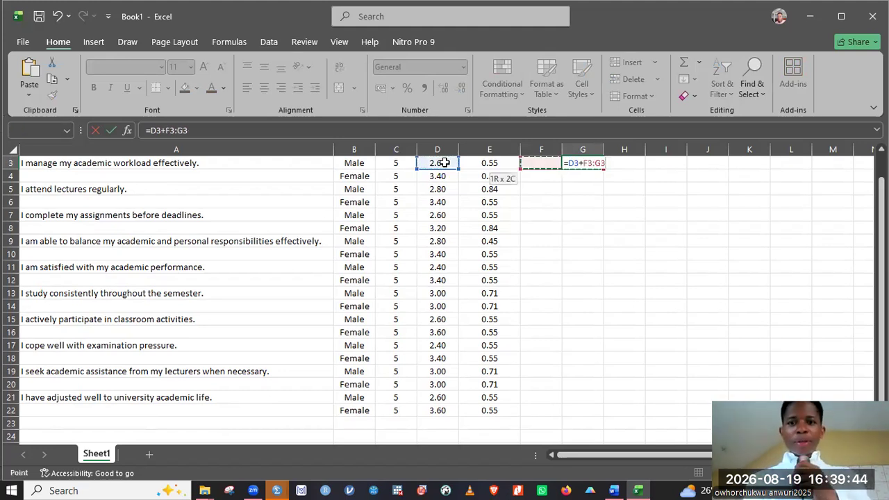
{"action": "key", "text": "Escape"}
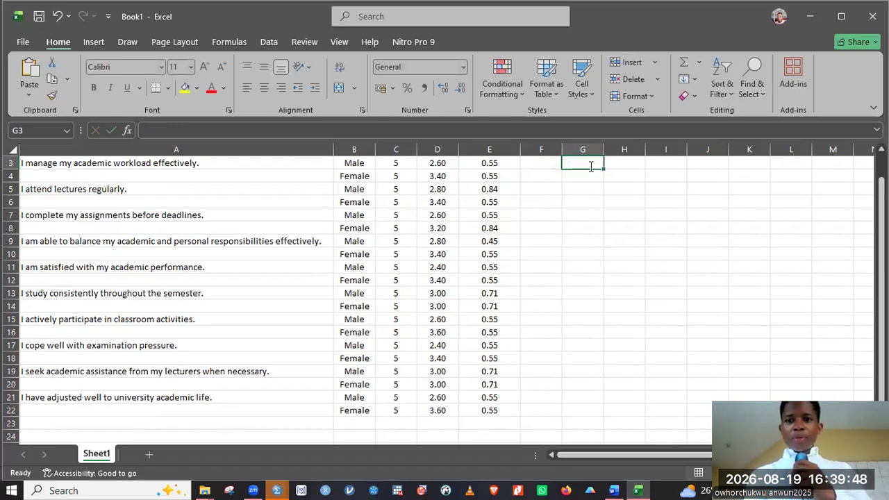
Step: In G3, build a formula adding the male Mean values: =D3+D5+D7+D9+D11+D13+D15+D17+D19+D21
{"action": "type", "text": "="}
{"action": "left_click", "coordinate": [431, 163]}
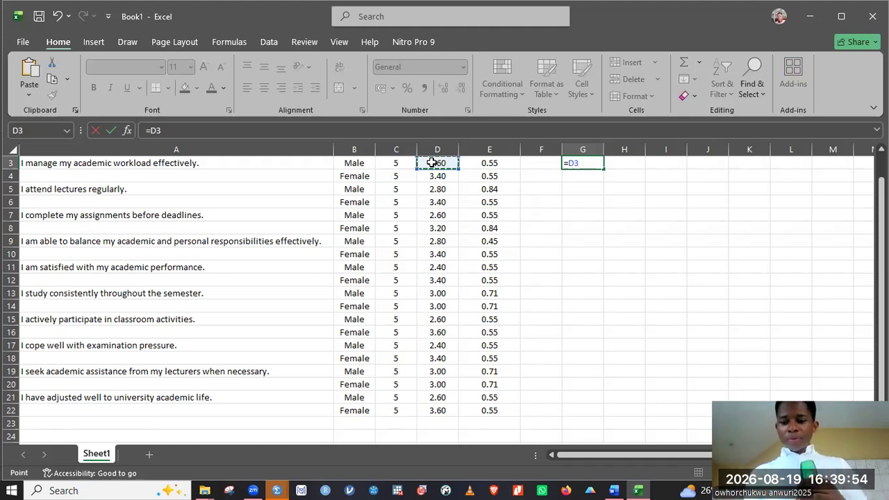
{"action": "type", "text": "+"}
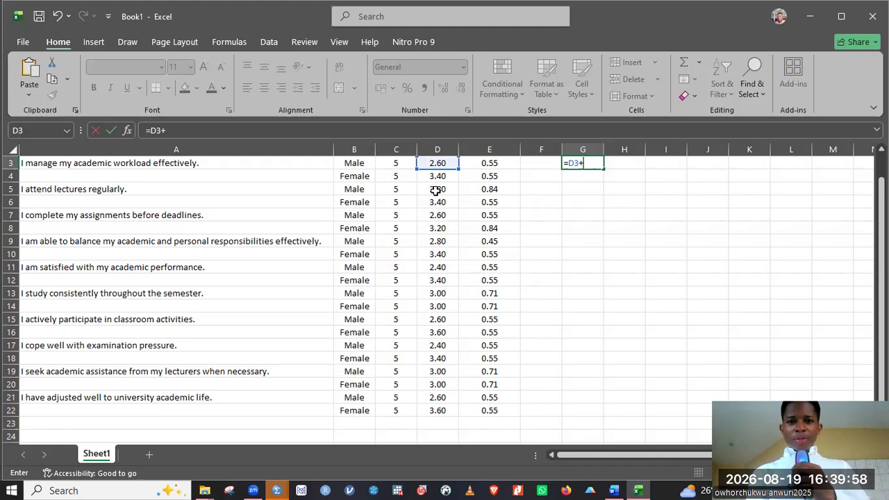
{"action": "left_click", "coordinate": [435, 189]}
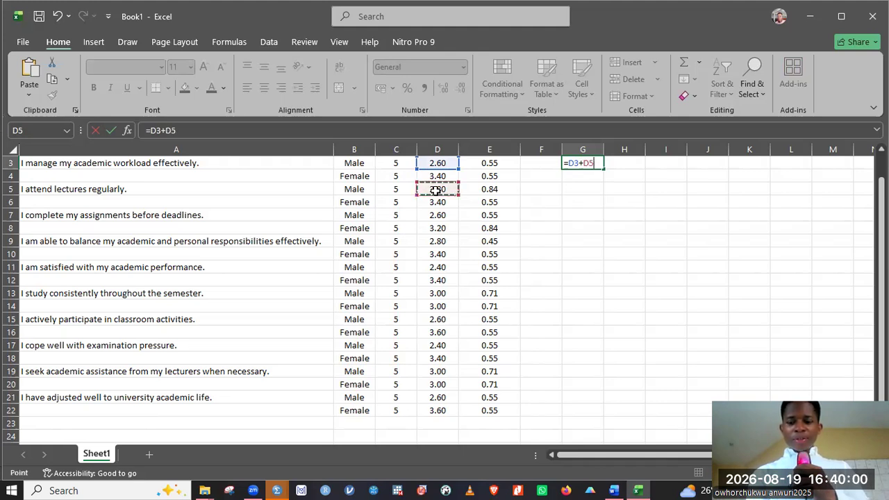
{"action": "type", "text": "+"}
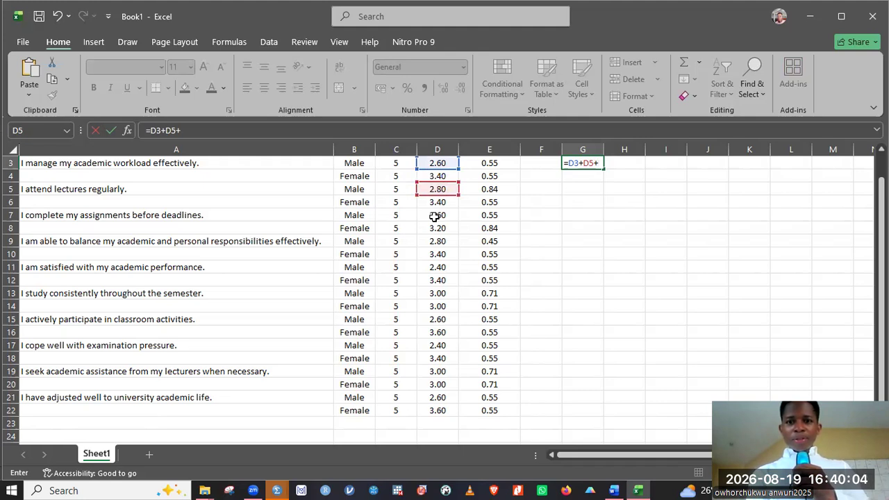
{"action": "left_click", "coordinate": [434, 216]}
{"action": "type", "text": "+"}
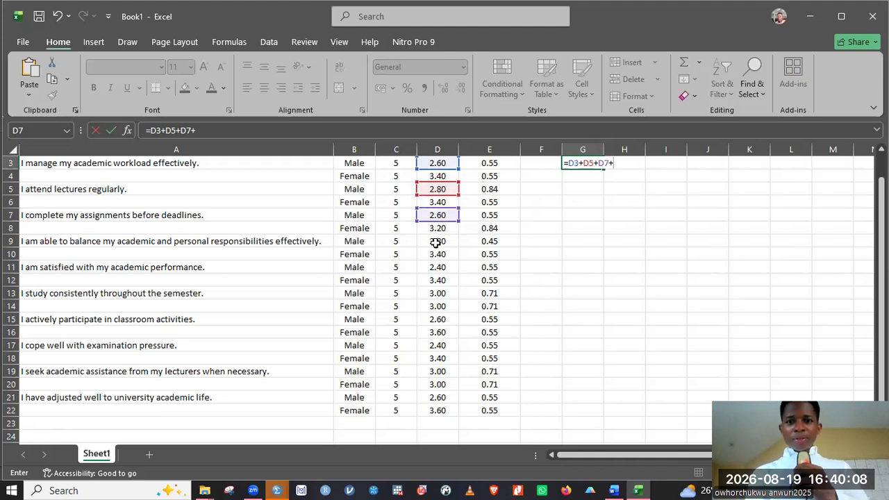
{"action": "left_click", "coordinate": [435, 242]}
{"action": "type", "text": "+"}
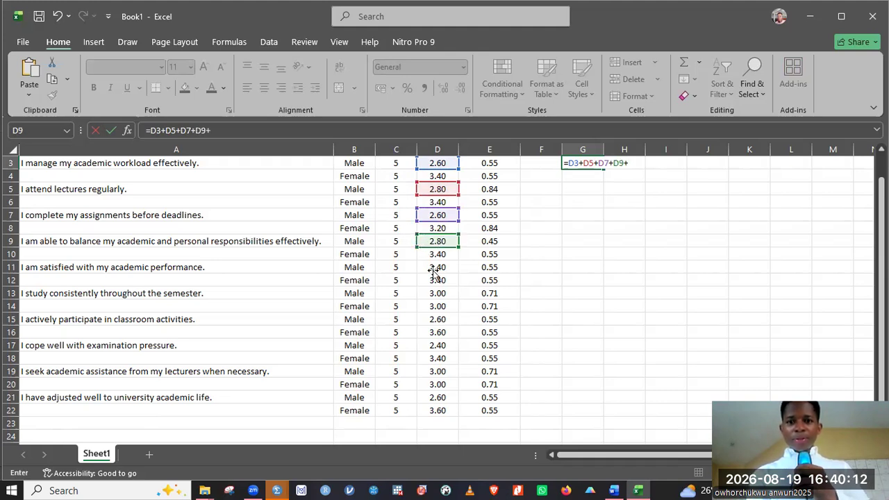
{"action": "left_click", "coordinate": [433, 271]}
{"action": "type", "text": "+"}
{"action": "left_click", "coordinate": [434, 294]}
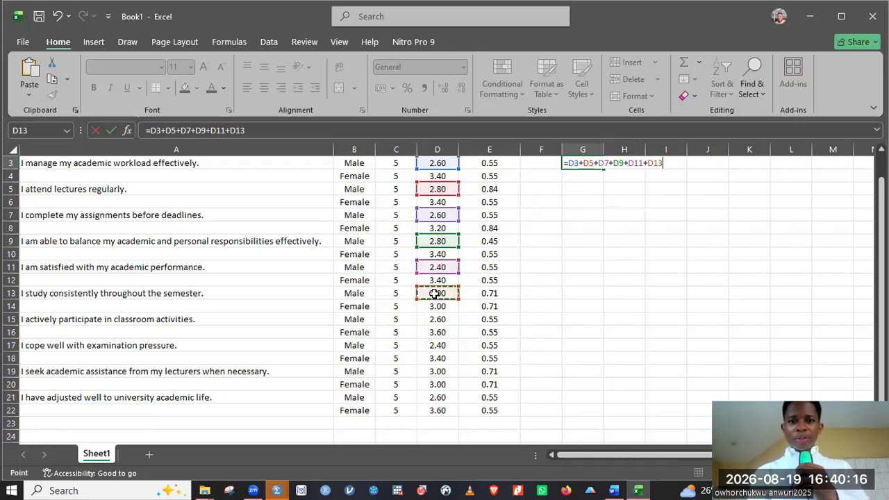
{"action": "type", "text": "+"}
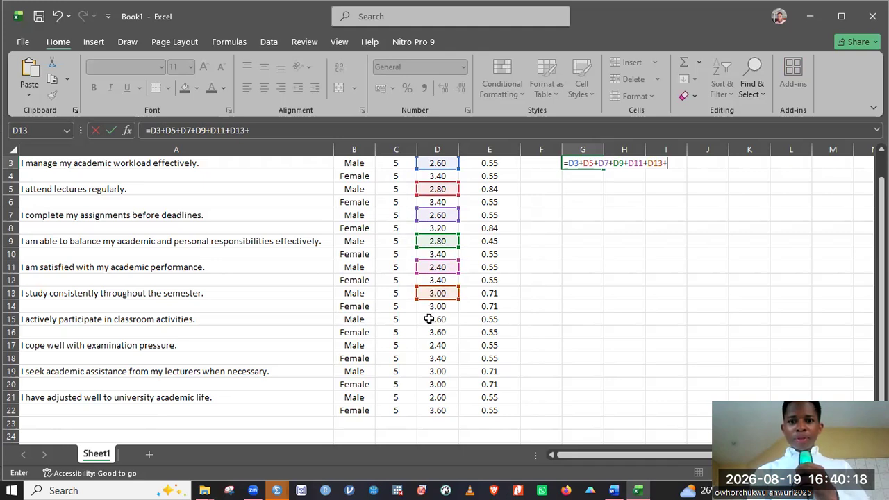
{"action": "left_click", "coordinate": [432, 320]}
{"action": "type", "text": "+"}
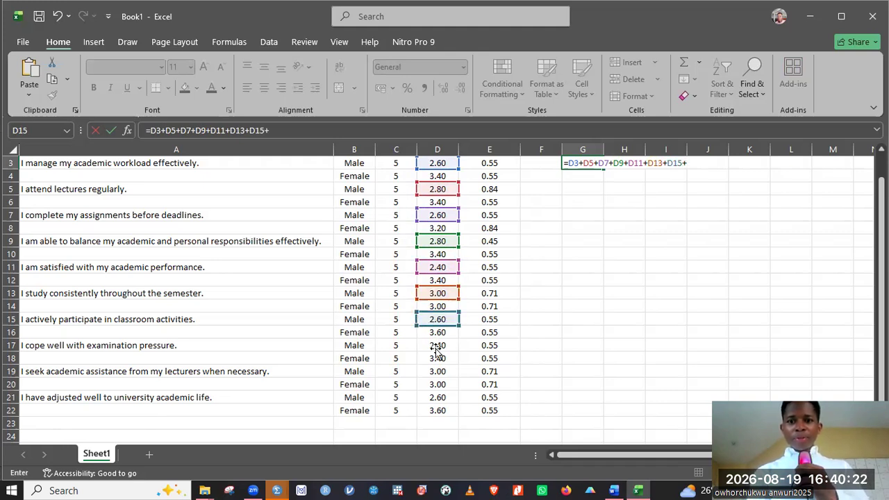
{"action": "left_click", "coordinate": [436, 347]}
{"action": "type", "text": "+"}
{"action": "left_click", "coordinate": [430, 373]}
{"action": "type", "text": "+"}
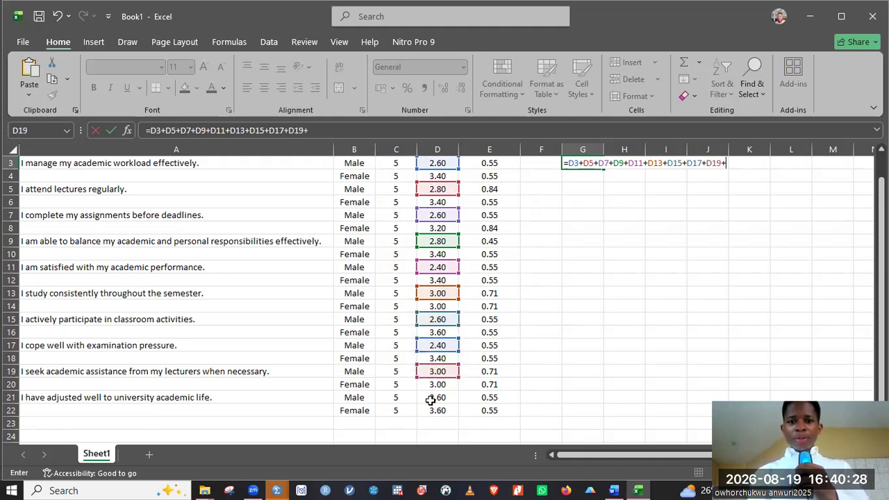
{"action": "left_click", "coordinate": [430, 400]}
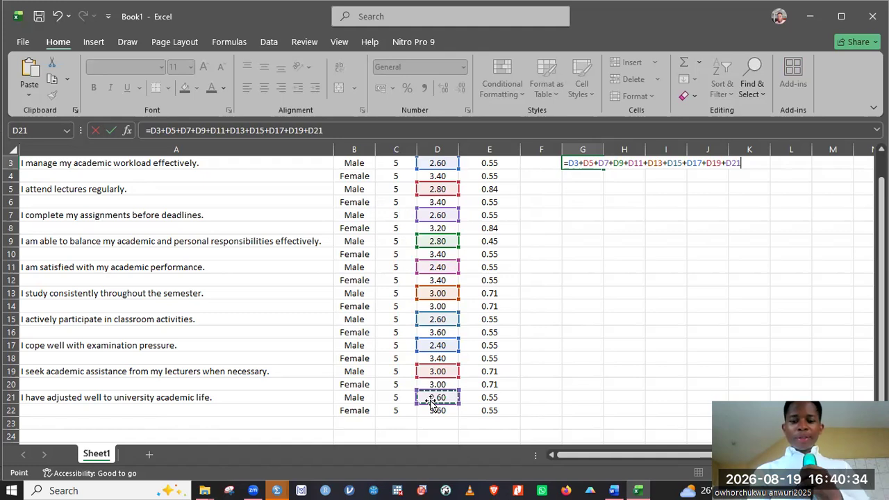
Step: Enclose the sum in G3 in parentheses and divide it by 10 to calculate the male grand mean
{"action": "type", "text": ")"}
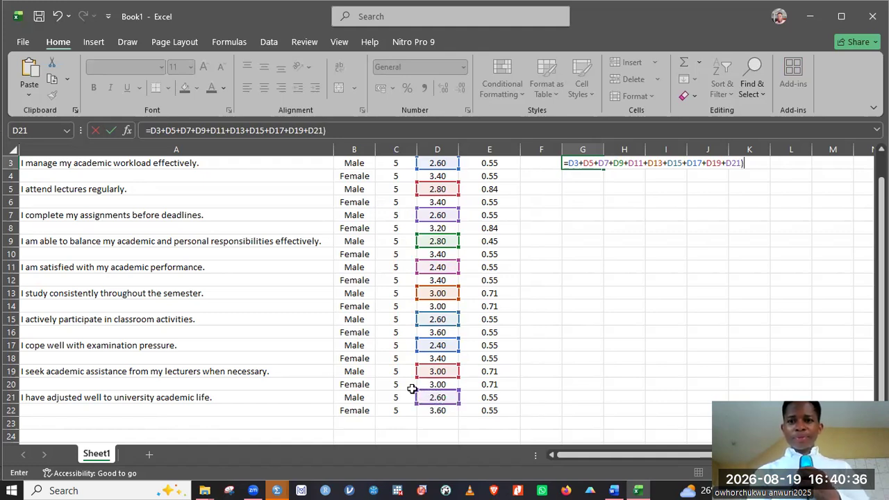
{"action": "left_click", "coordinate": [571, 163]}
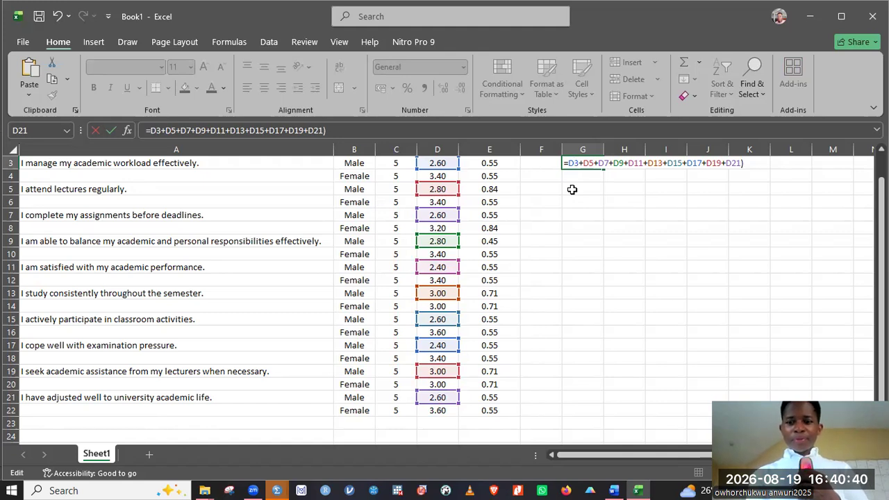
{"action": "type", "text": ")"}
{"action": "type", "text": "("}
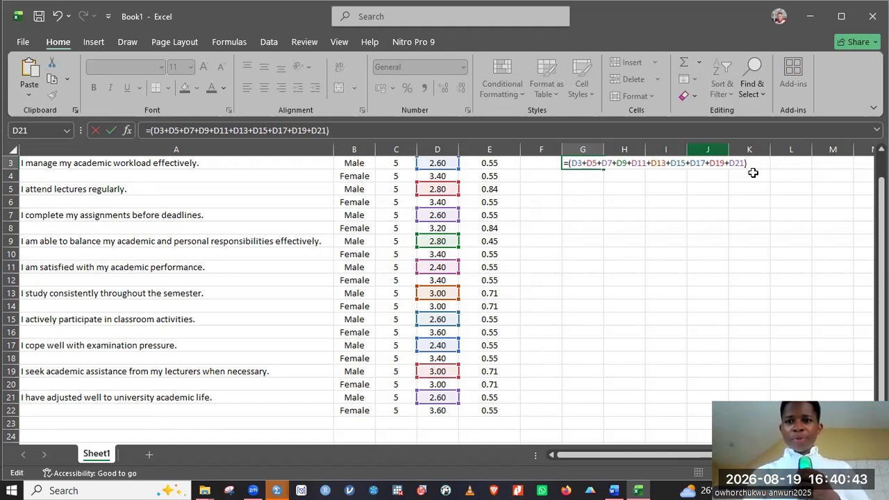
{"action": "left_click", "coordinate": [341, 129]}
{"action": "type", "text": "/10"}
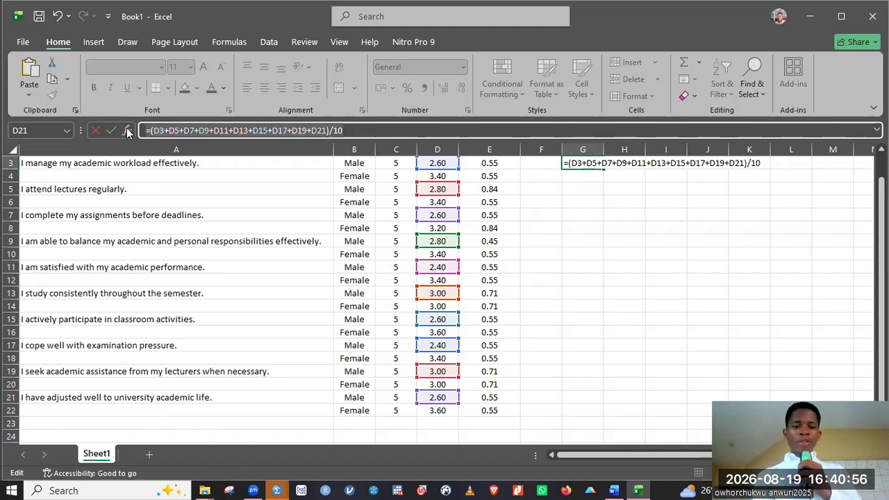
{"action": "key", "text": "Return"}
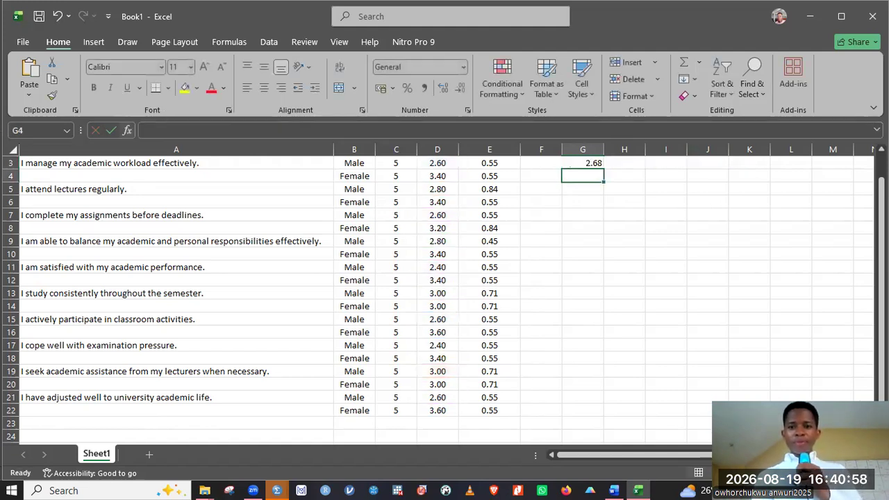
Step: Copy the Male and Female labels from B21:B22 into B23:B24 below the table
{"action": "left_click_drag", "start_coordinate": [881, 194], "coordinate": [881, 206]}
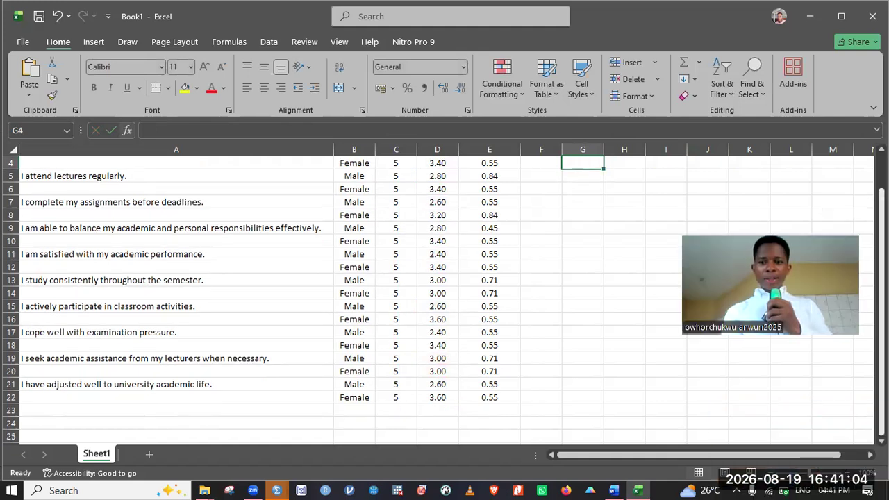
{"action": "scroll", "coordinate": [754, 375], "scroll_direction": "down", "scroll_amount": 2}
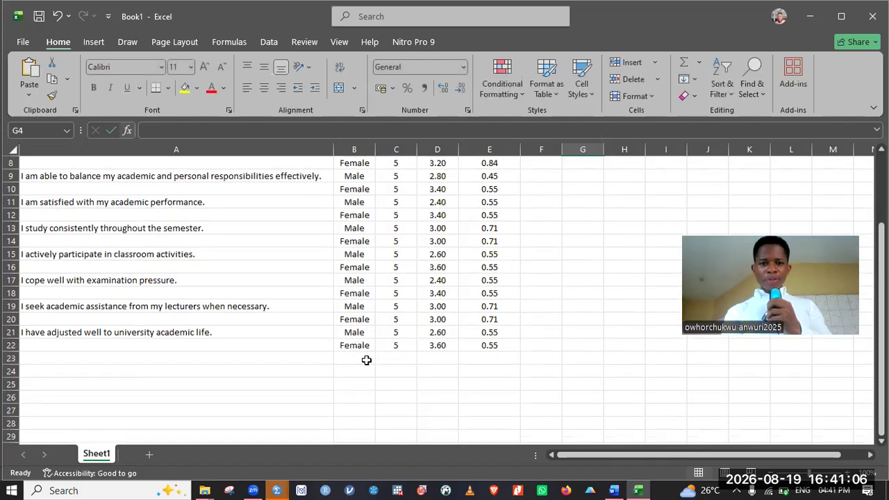
{"action": "left_click", "coordinate": [359, 358]}
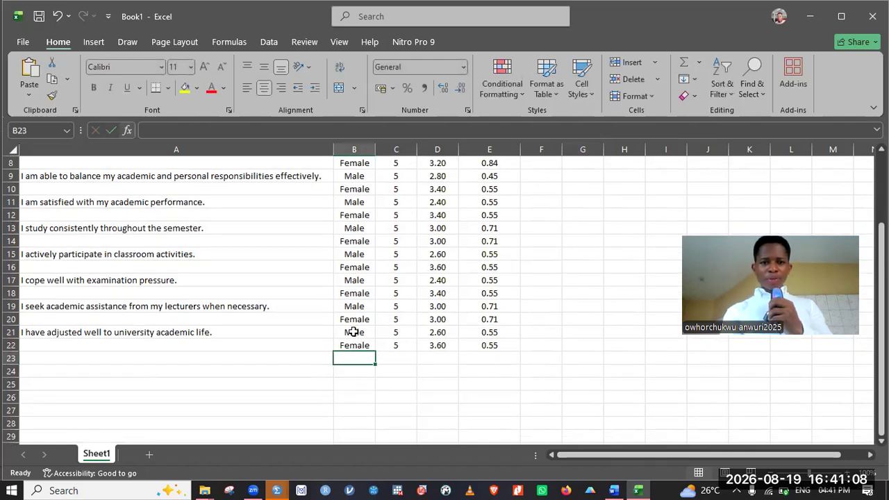
{"action": "left_click_drag", "start_coordinate": [354, 331], "coordinate": [354, 345]}
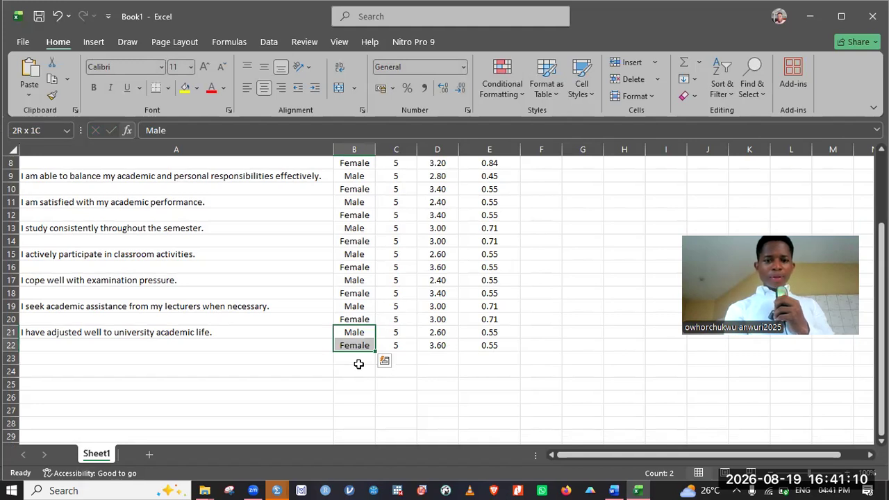
{"action": "key", "text": "ctrl+c"}
{"action": "left_click", "coordinate": [355, 358]}
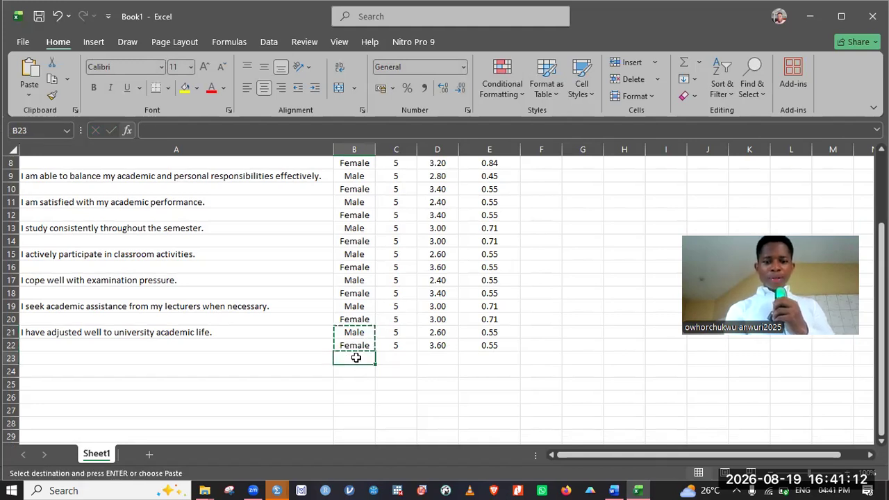
{"action": "key", "text": "ctrl+v"}
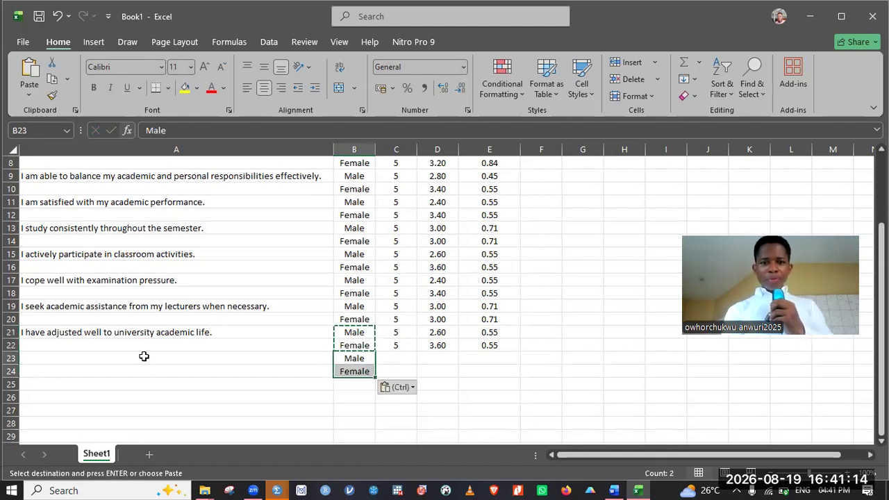
Step: Enter the bold label GRAND MEAN in A23 and copy it to A24
{"action": "left_click", "coordinate": [109, 358]}
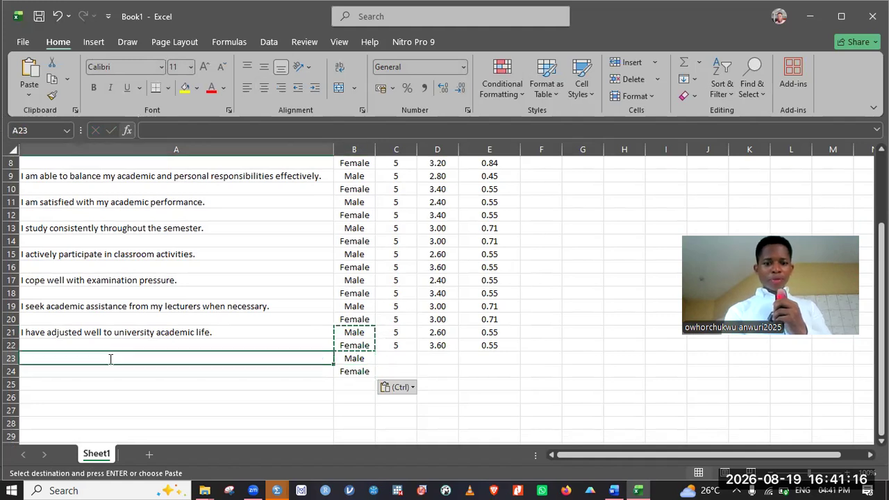
{"action": "type", "text": "gra"}
{"action": "key", "text": "BackSpace"}
{"action": "key", "text": "BackSpace"}
{"action": "key", "text": "BackSpace"}
{"action": "key", "text": "ctrl+b"}
{"action": "type", "text": "GRAND MEAN"}
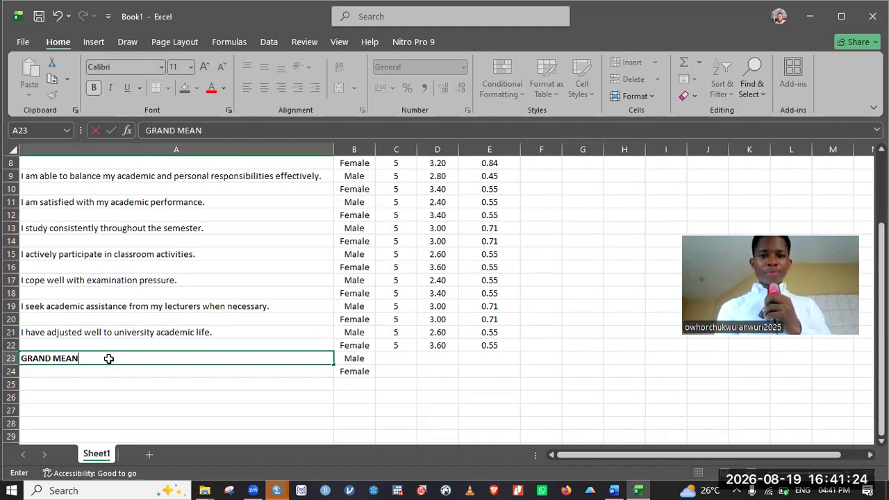
{"action": "key", "text": "ctrl+Return"}
{"action": "key", "text": "ctrl+c"}
{"action": "key", "text": "Down"}
{"action": "key", "text": "ctrl+v"}
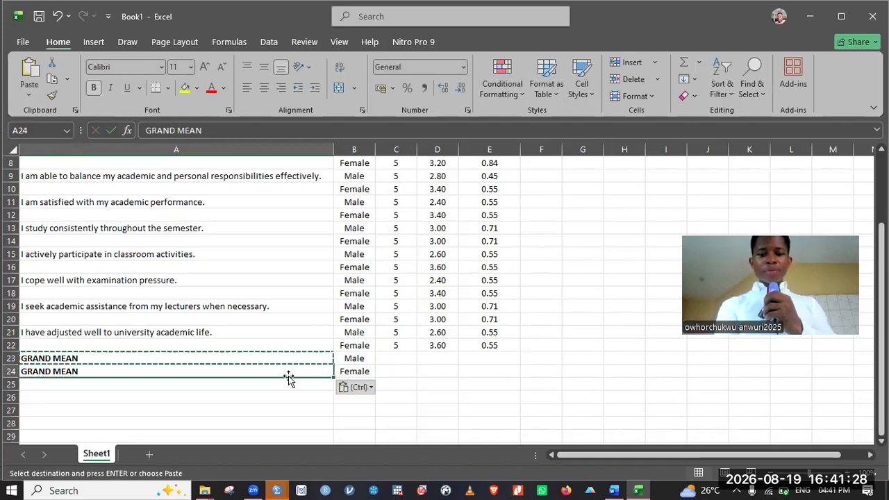
Step: Move the male grand mean formula from G3 to D23 in the Male GRAND MEAN row, keeping its cell references
{"action": "left_click", "coordinate": [352, 359]}
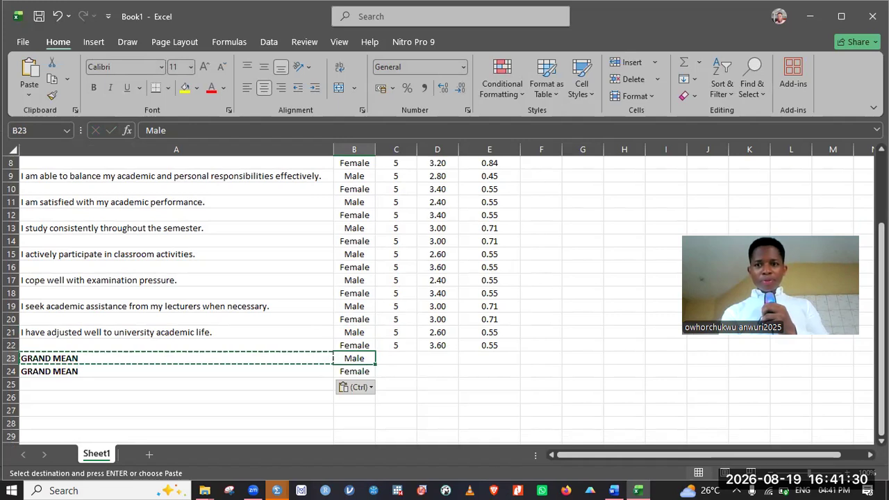
{"action": "scroll", "coordinate": [602, 183], "scroll_direction": "up", "scroll_amount": 3}
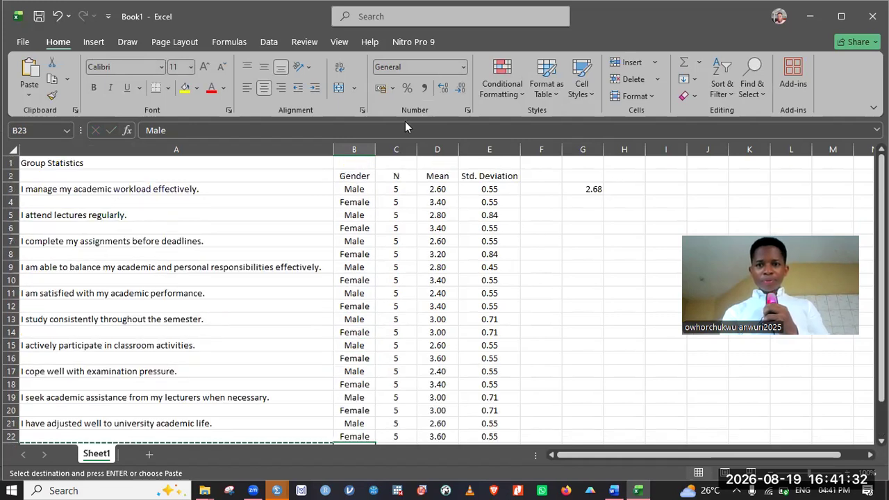
{"action": "left_click", "coordinate": [583, 189]}
{"action": "left_click", "coordinate": [405, 125]}
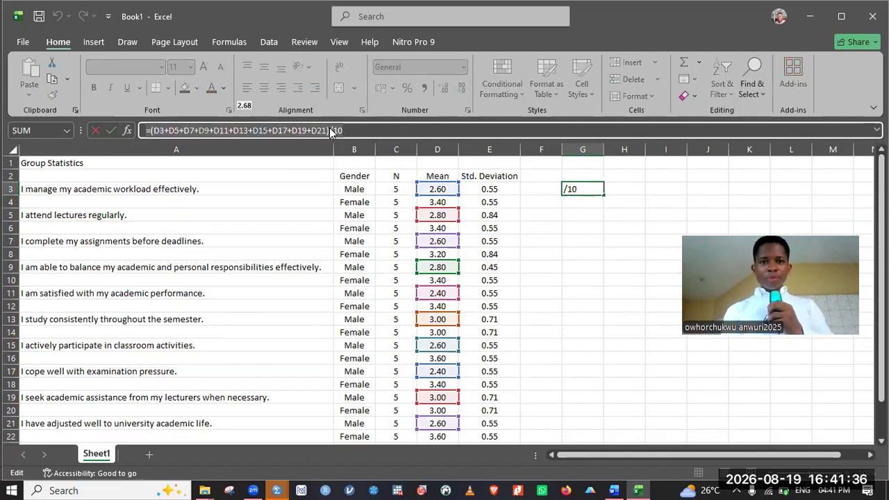
{"action": "right_click", "coordinate": [372, 138]}
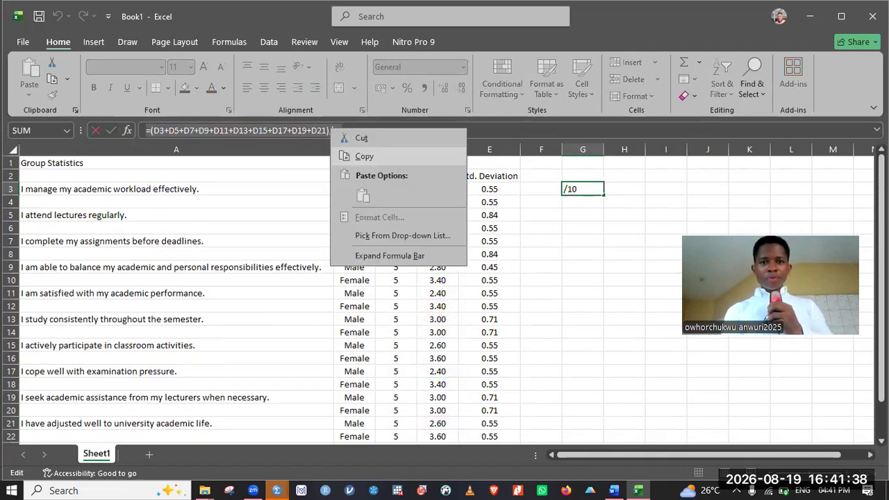
{"action": "left_click", "coordinate": [361, 140]}
{"action": "left_click_drag", "start_coordinate": [882, 273], "coordinate": [881, 305]}
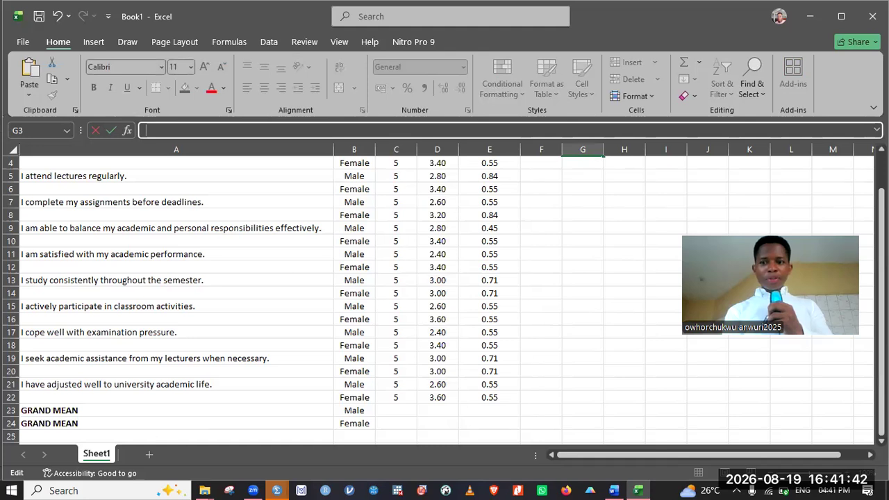
{"action": "scroll", "coordinate": [397, 363], "scroll_direction": "down", "scroll_amount": 2}
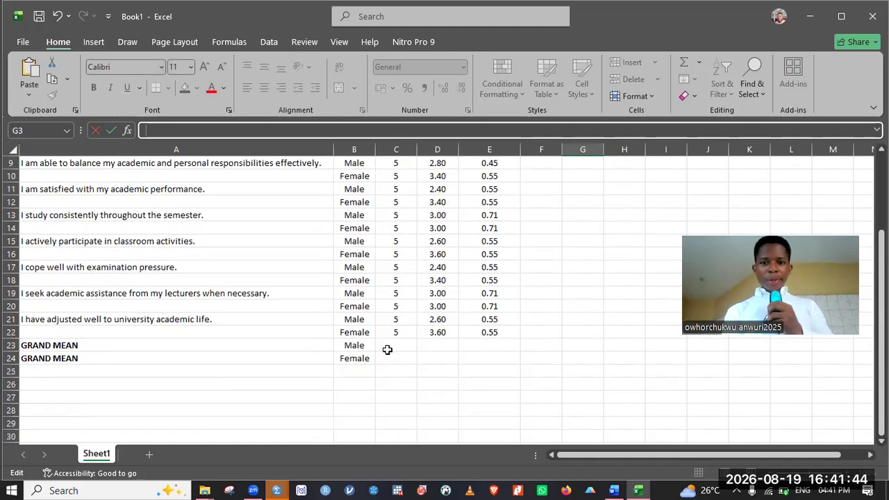
{"action": "left_click", "coordinate": [445, 345]}
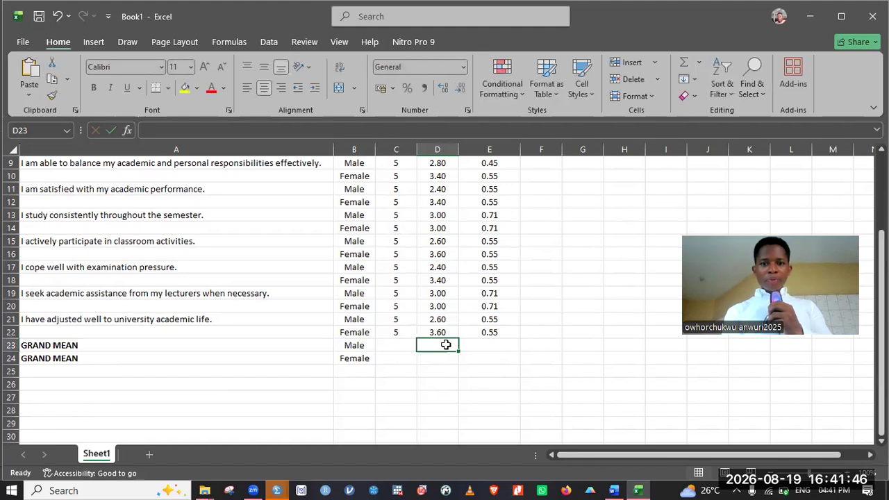
{"action": "key", "text": "ctrl+v"}
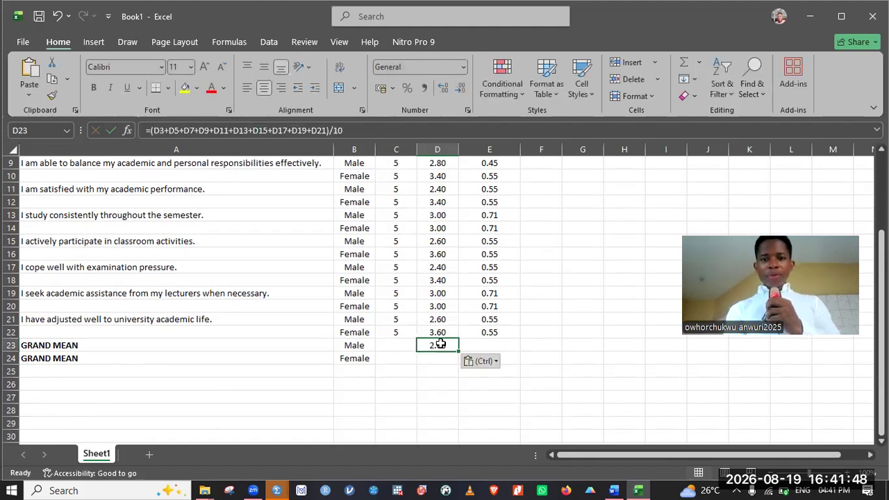
{"action": "left_click", "coordinate": [440, 343]}
{"action": "double_click", "coordinate": [442, 344]}
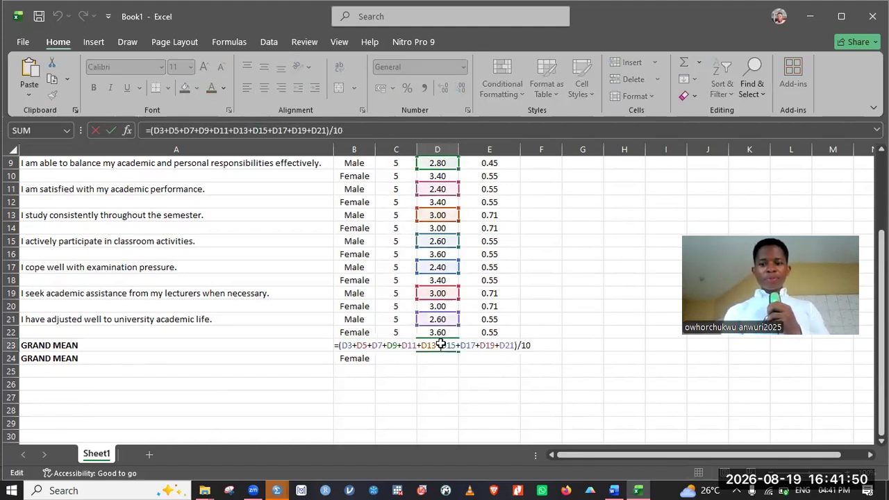
{"action": "key", "text": "Return"}
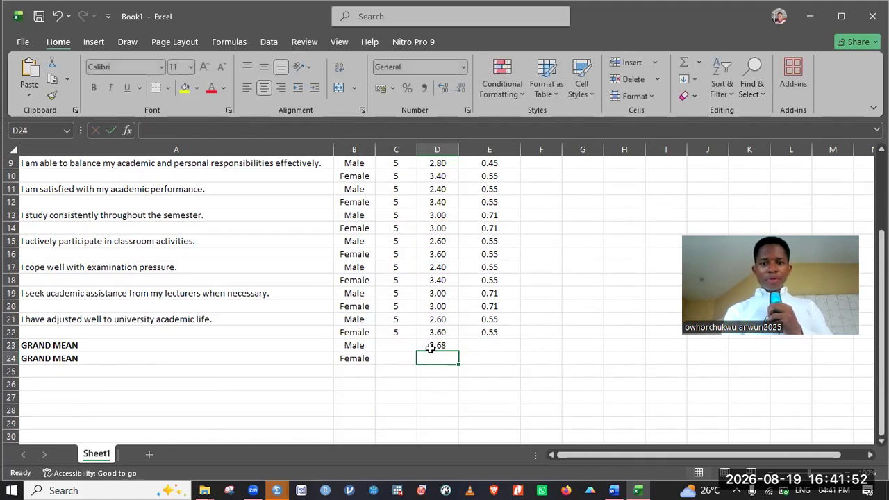
Step: Apply an outside border around B23:D23 in the Male GRAND MEAN row
{"action": "left_click", "coordinate": [431, 348]}
{"action": "left_click_drag", "start_coordinate": [431, 348], "coordinate": [354, 346]}
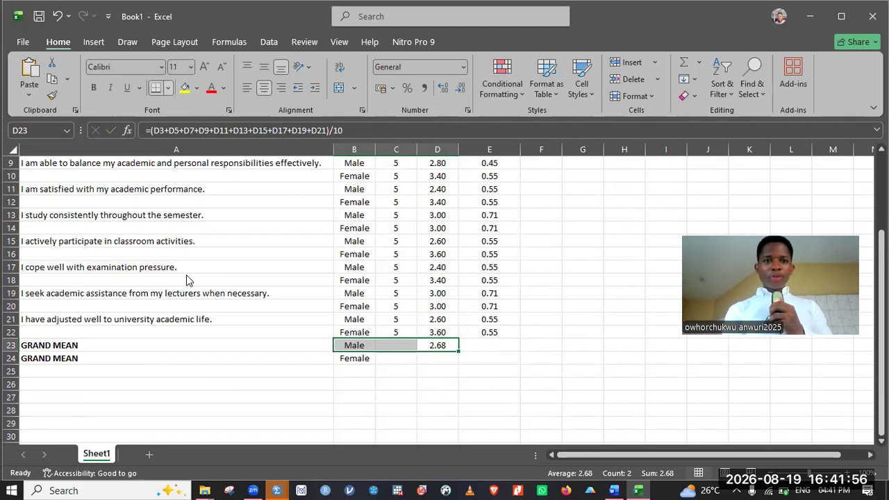
{"action": "left_click", "coordinate": [168, 87]}
{"action": "left_click", "coordinate": [177, 234]}
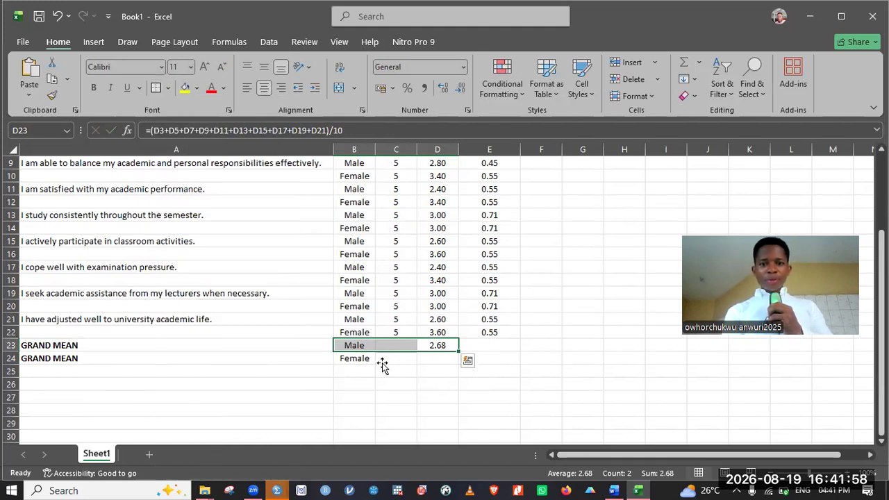
{"action": "left_click", "coordinate": [399, 360]}
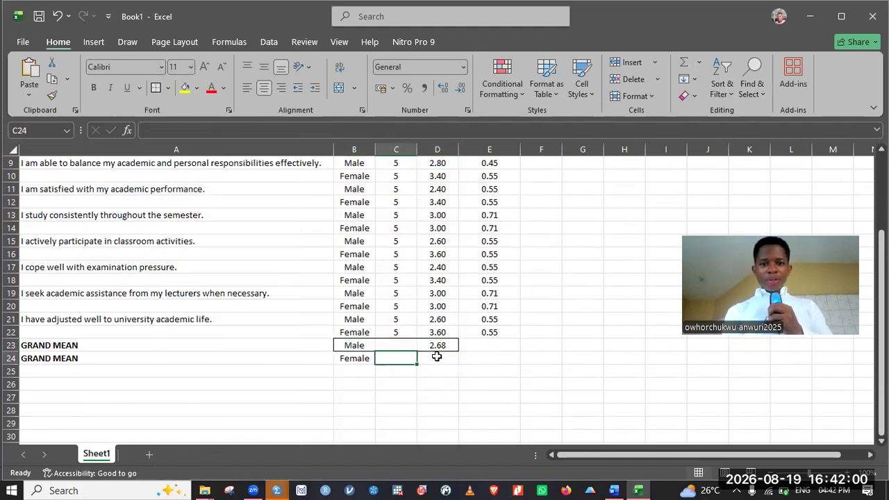
Step: Fill the grand mean formula from D23 down to D24 for females and check the cell references it uses
{"action": "left_click", "coordinate": [437, 356]}
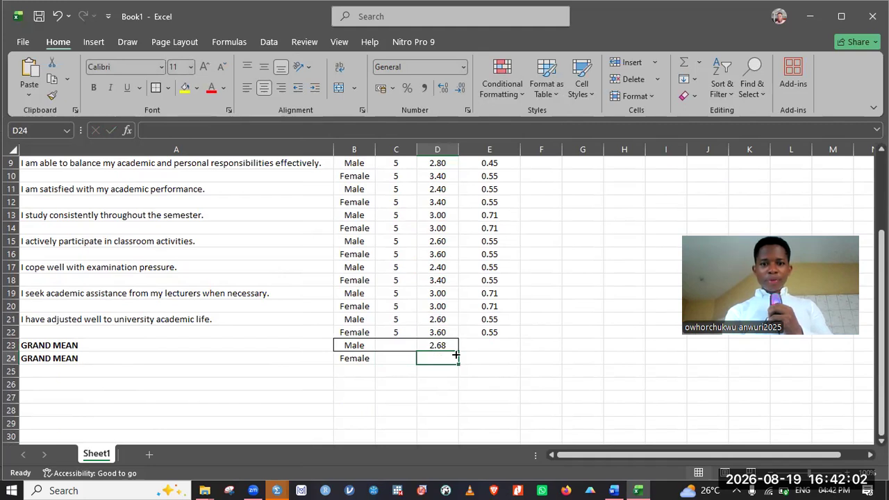
{"action": "key", "text": "Up"}
{"action": "left_click_drag", "start_coordinate": [456, 360], "coordinate": [385, 358]}
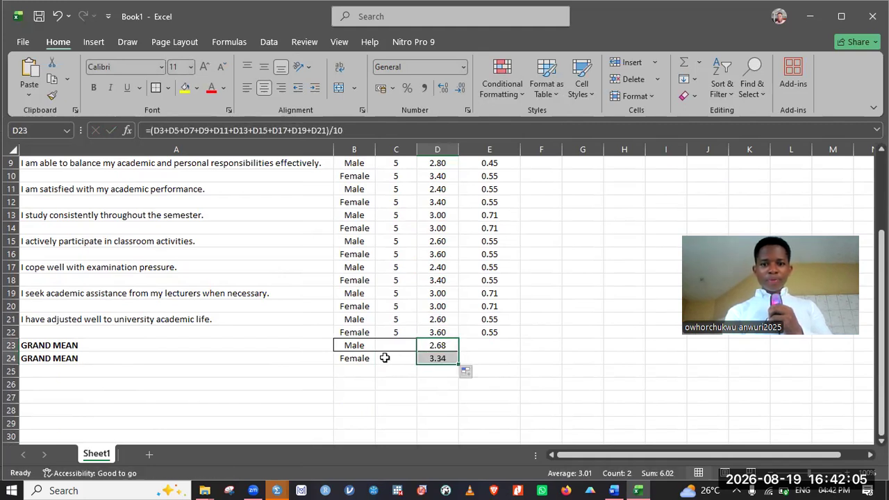
{"action": "double_click", "coordinate": [431, 358]}
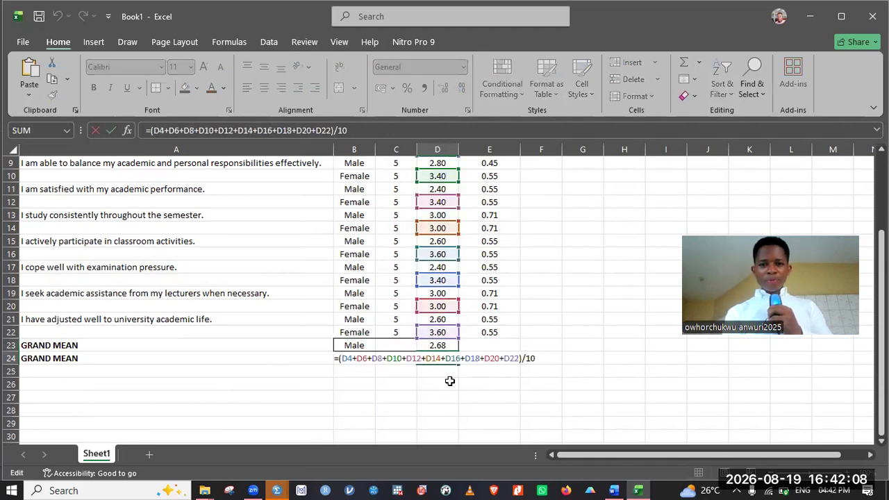
{"action": "left_click", "coordinate": [450, 380]}
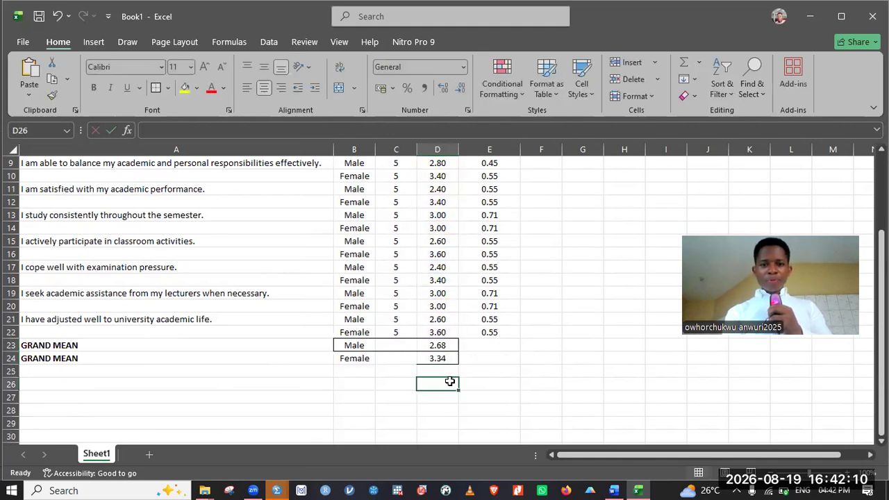
Step: Fill the grand mean formulas from D23:D24 across to E23:E24 for the standard deviations and format D23:E24 to two decimal places
{"action": "left_click", "coordinate": [448, 347]}
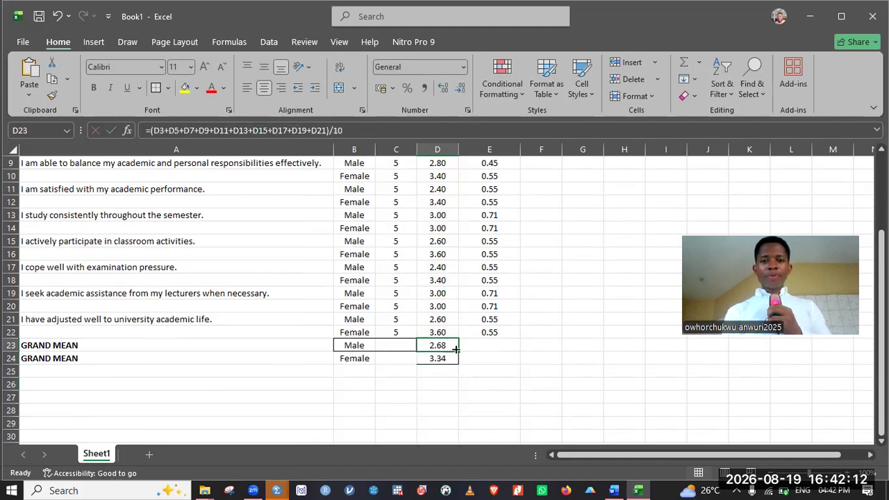
{"action": "left_click_drag", "start_coordinate": [459, 351], "coordinate": [518, 364]}
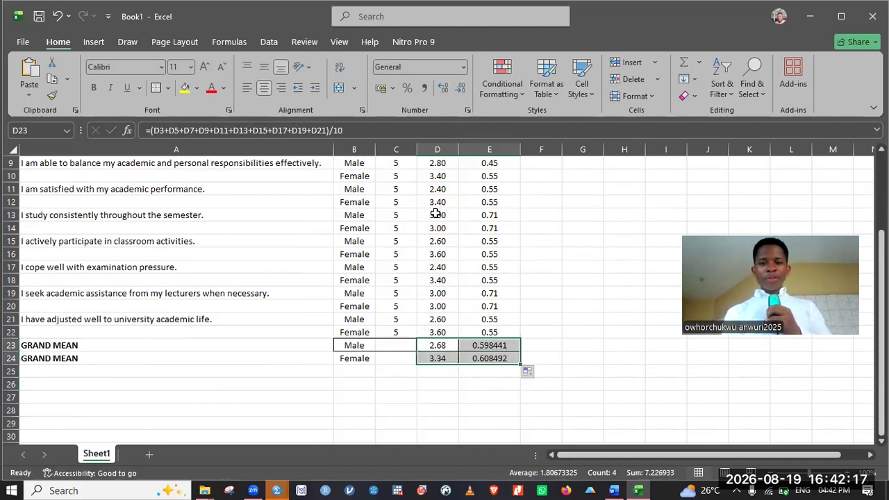
{"action": "left_click", "coordinate": [442, 91]}
{"action": "left_click", "coordinate": [441, 92]}
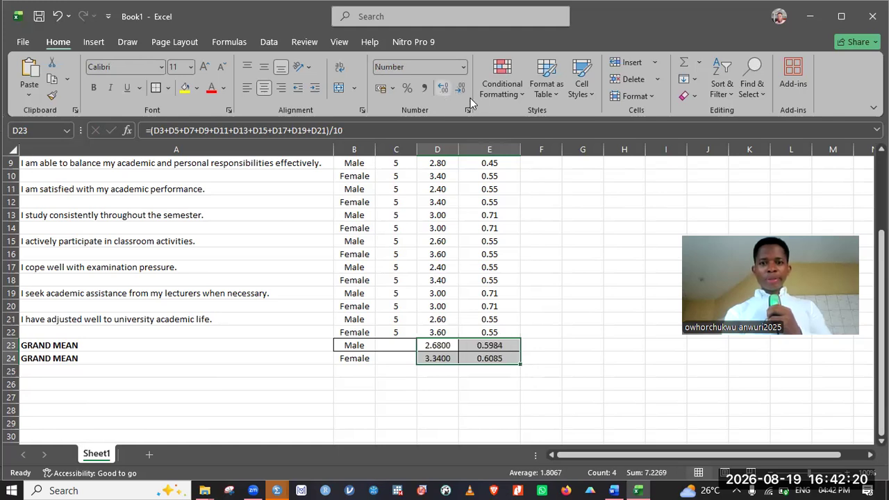
{"action": "left_click", "coordinate": [458, 92]}
{"action": "left_click", "coordinate": [458, 91]}
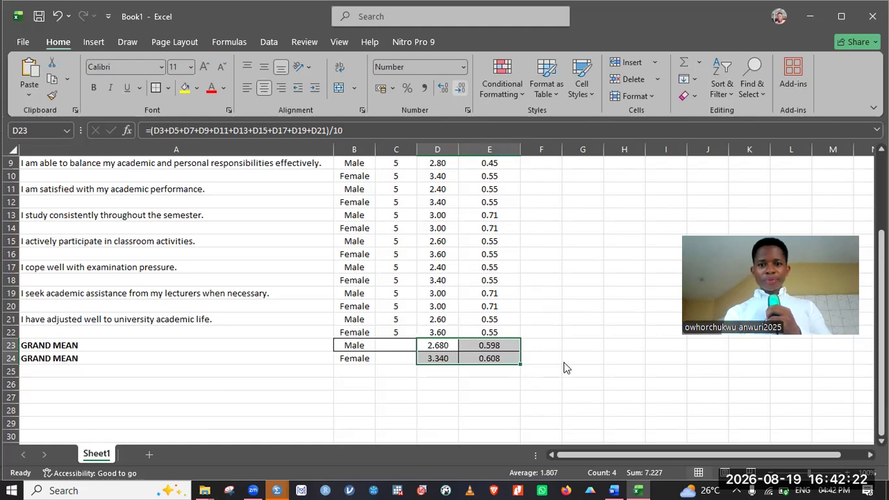
{"action": "left_click", "coordinate": [566, 359]}
{"action": "left_click", "coordinate": [369, 393]}
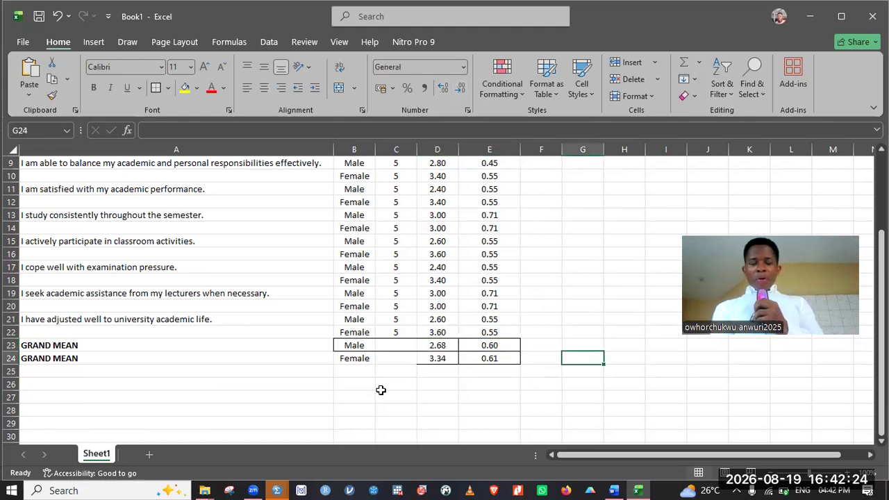
Step: Apply an outside border around B24:D24 in the Female GRAND MEAN row
{"action": "left_click", "coordinate": [356, 358]}
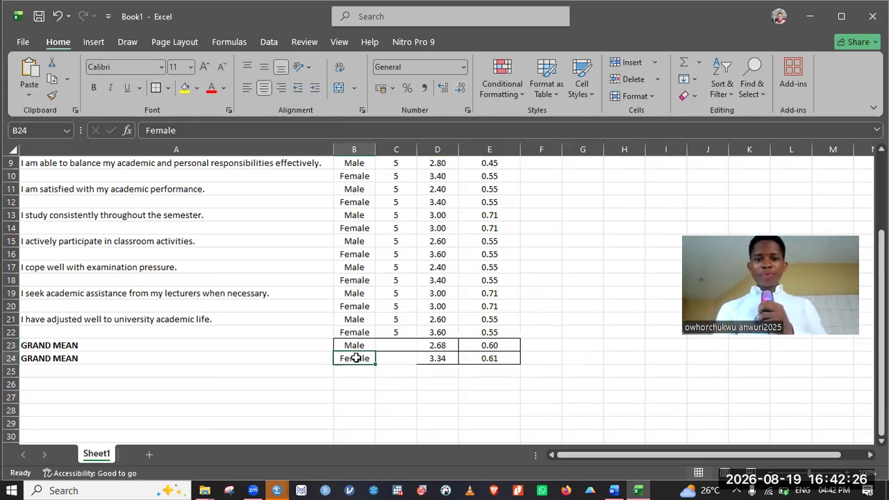
{"action": "key", "text": "shift+Right"}
{"action": "key", "text": "shift+Right"}
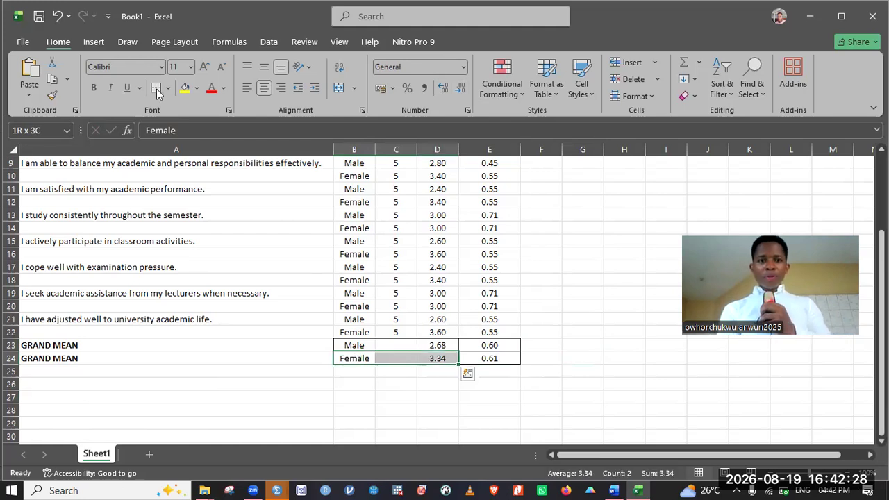
{"action": "left_click", "coordinate": [536, 396]}
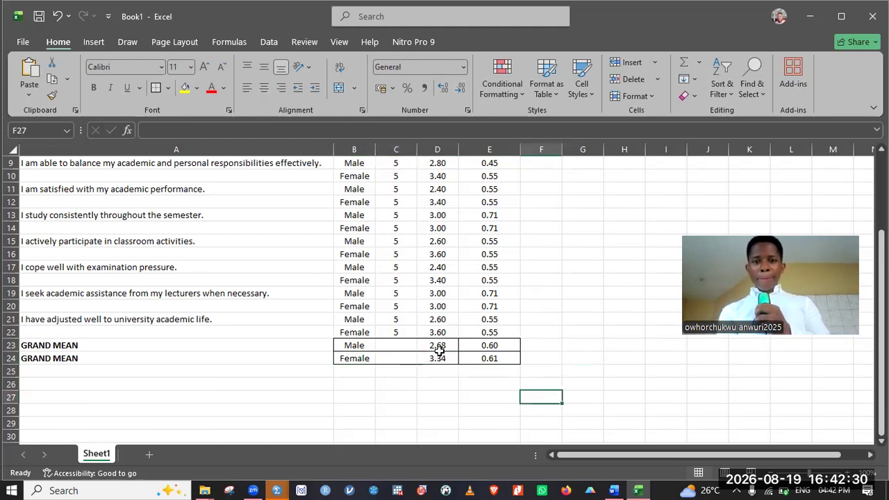
Step: Reread task d in the SPSS_CLASSWORK_REVISION Word document, then return to Excel and review the male and female grand means in D23:D24
{"action": "left_click", "coordinate": [614, 487]}
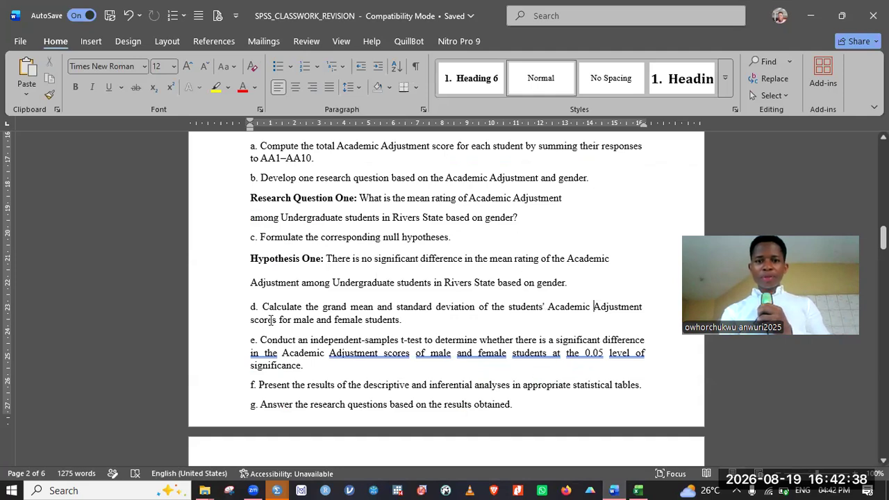
{"action": "left_click", "coordinate": [378, 321]}
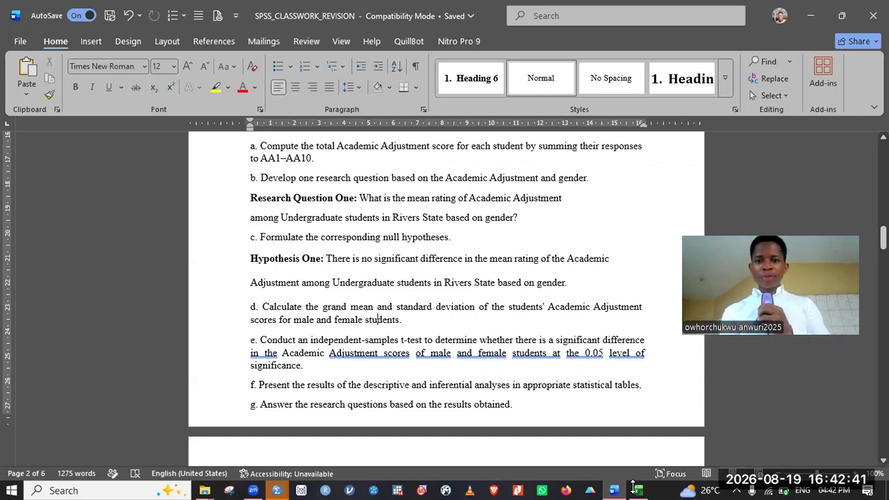
{"action": "key", "text": "alt+Tab"}
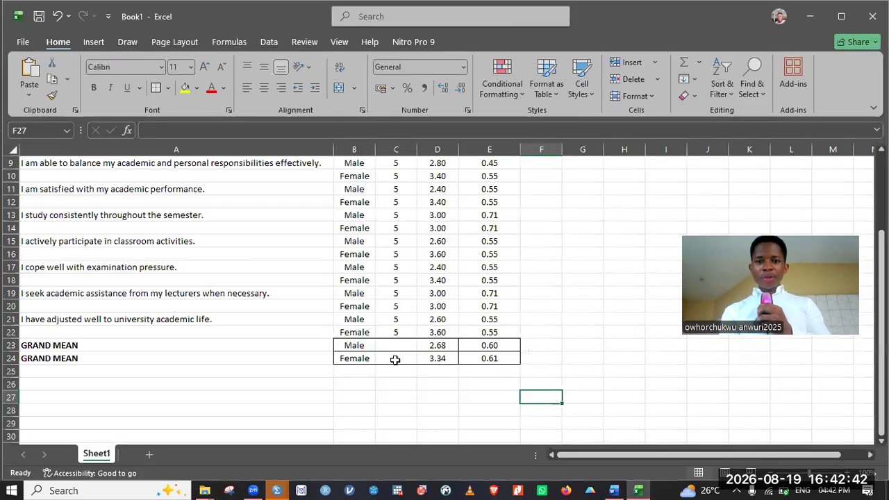
{"action": "left_click", "coordinate": [427, 359]}
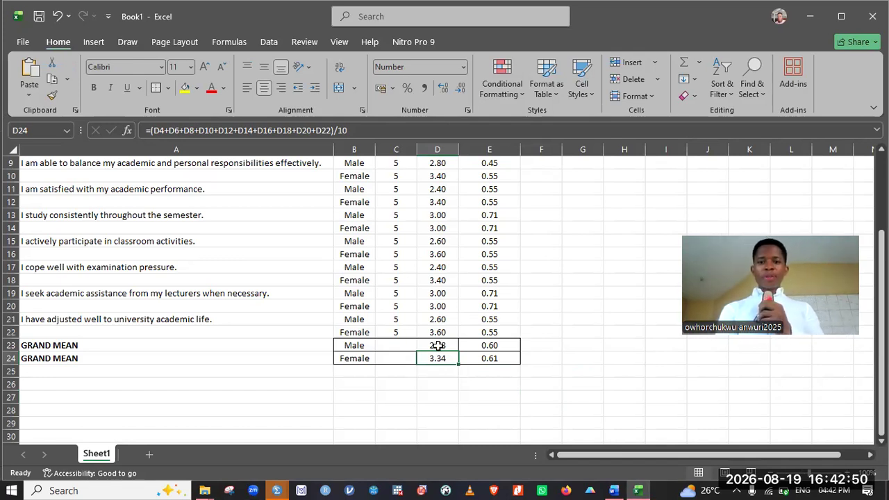
{"action": "key", "text": "Up"}
{"action": "left_click", "coordinate": [442, 357]}
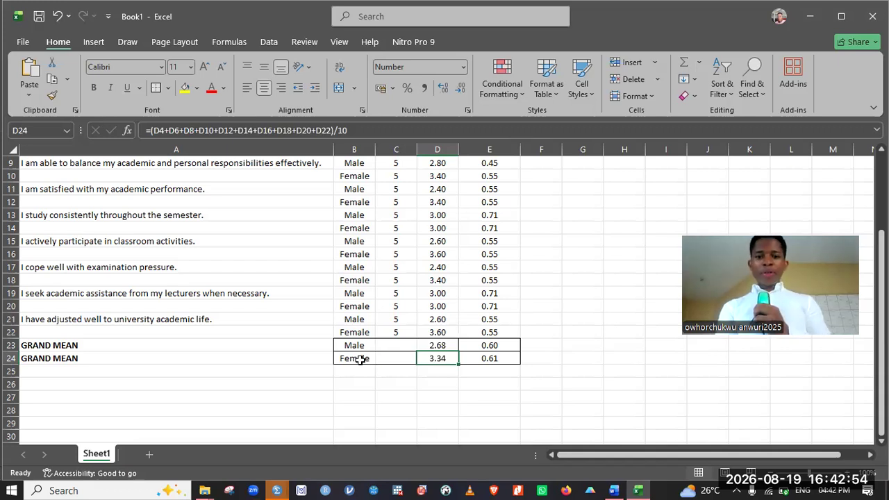